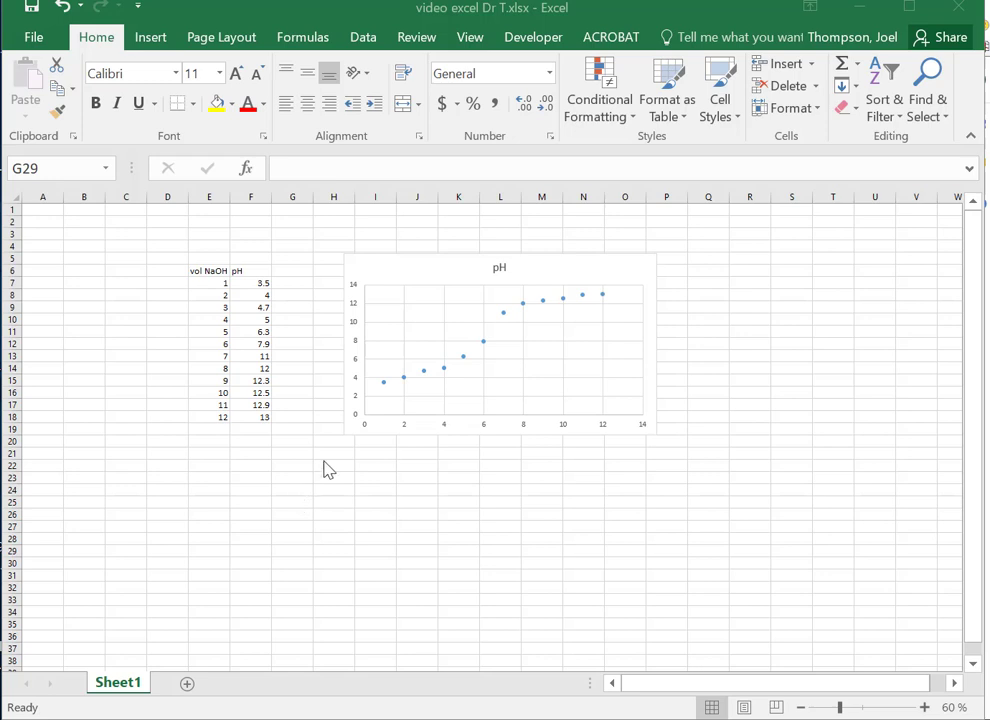
- Select the pH chart and bring up the Design tab's Add Chart Element list
{"action": "left_click", "coordinate": [404, 277]}
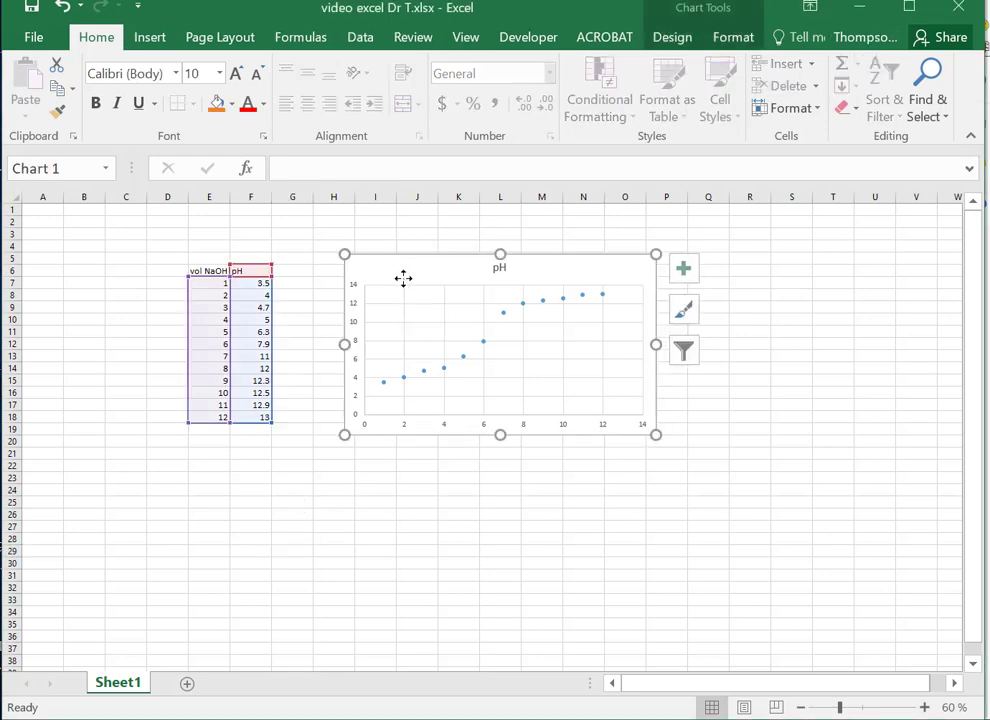
{"action": "left_click", "coordinate": [700, 15]}
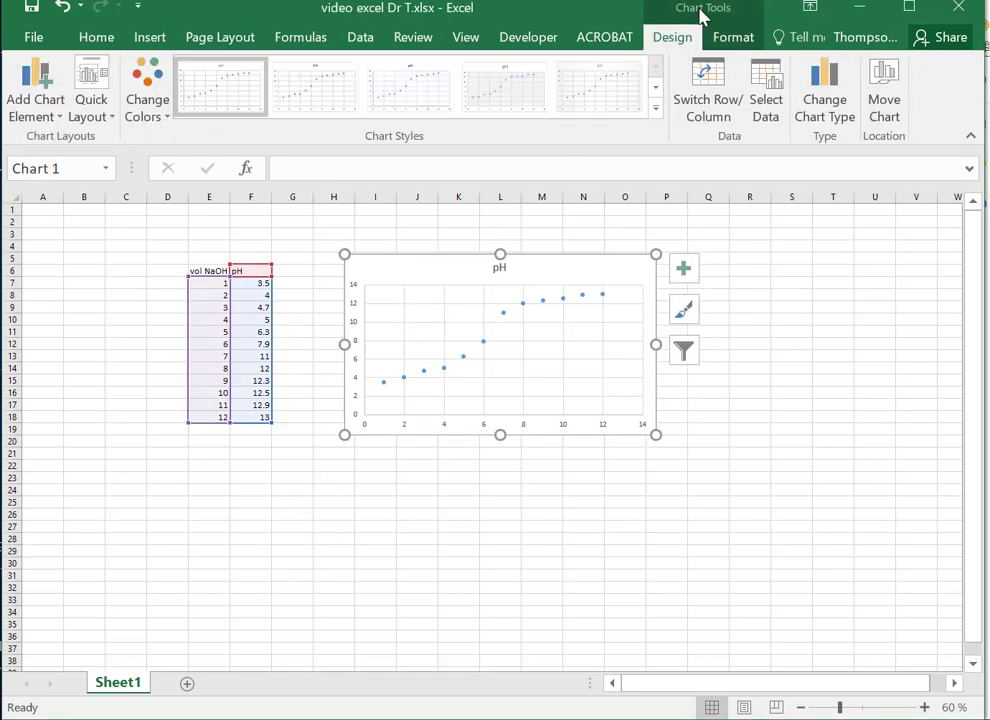
{"action": "left_click", "coordinate": [731, 46]}
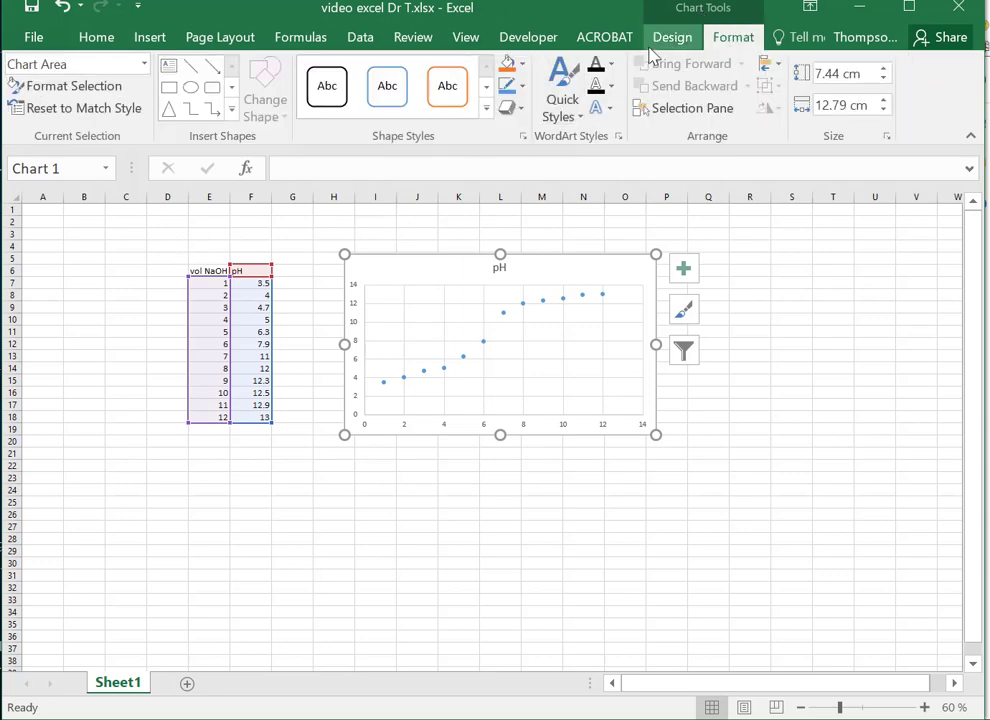
{"action": "left_click", "coordinate": [678, 37]}
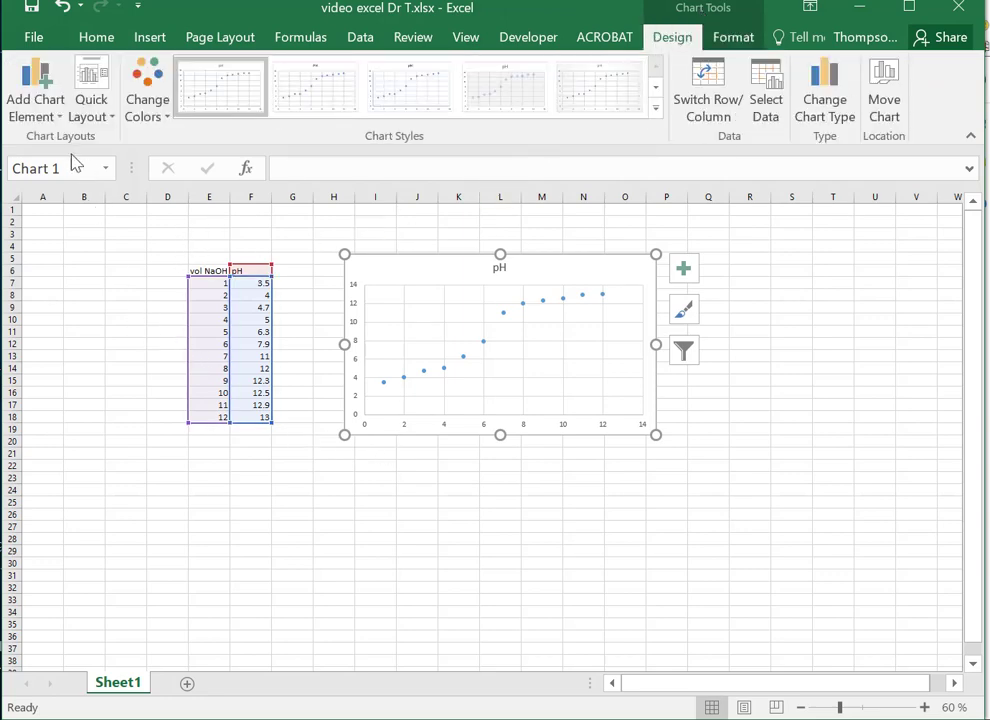
{"action": "left_click", "coordinate": [55, 123]}
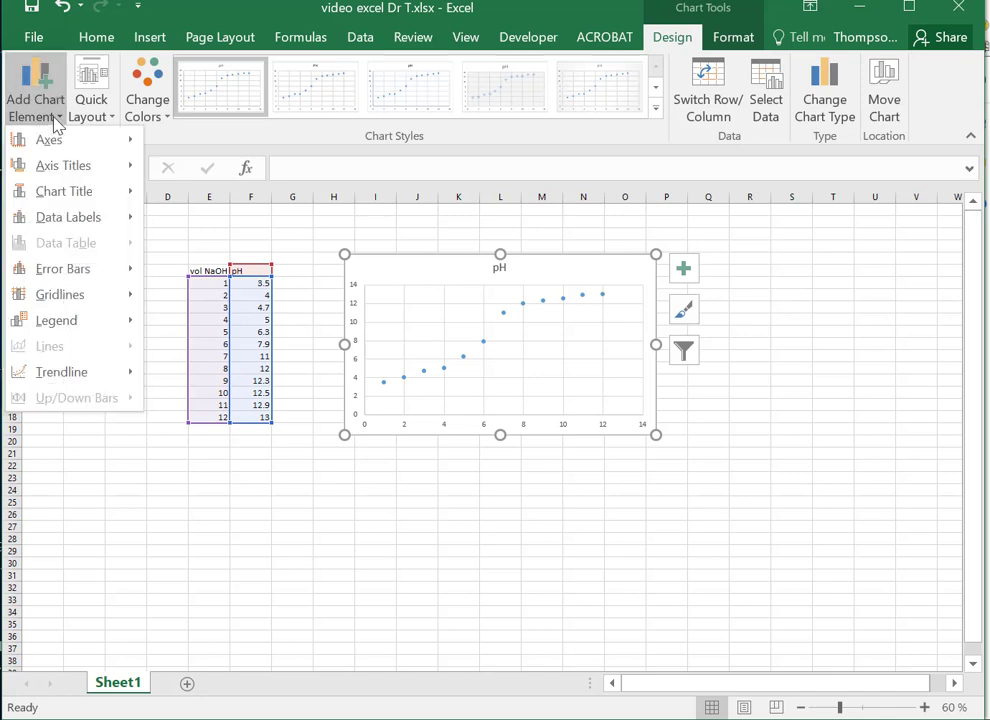
- Add a Primary Vertical axis title to the chart and change its text to pH
{"action": "mouse_move", "coordinate": [66, 168]}
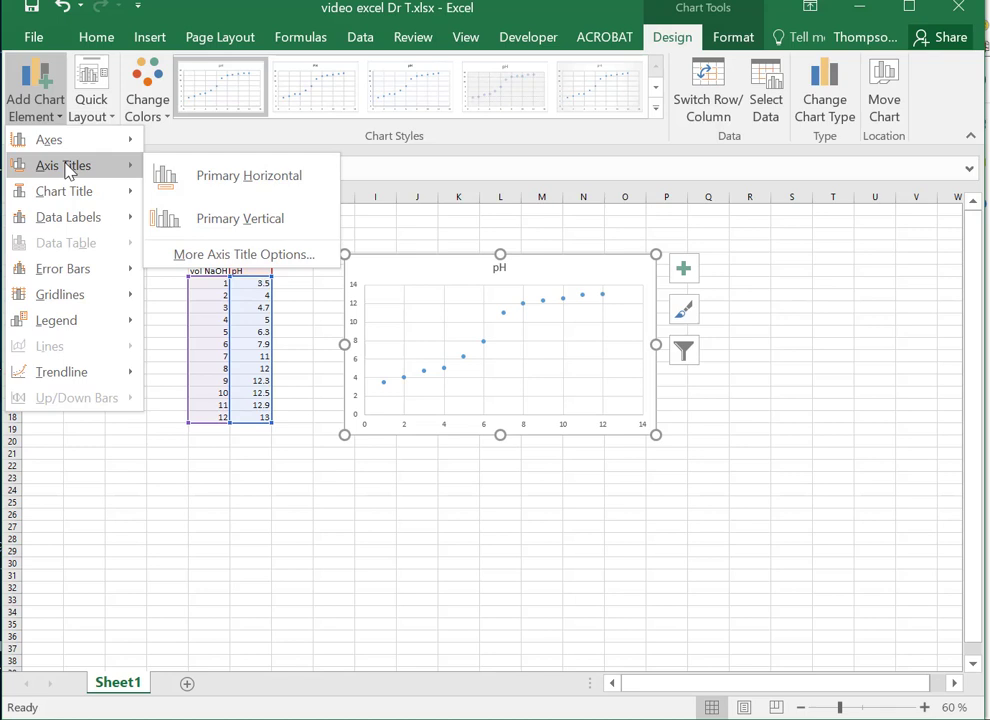
{"action": "left_click", "coordinate": [198, 216]}
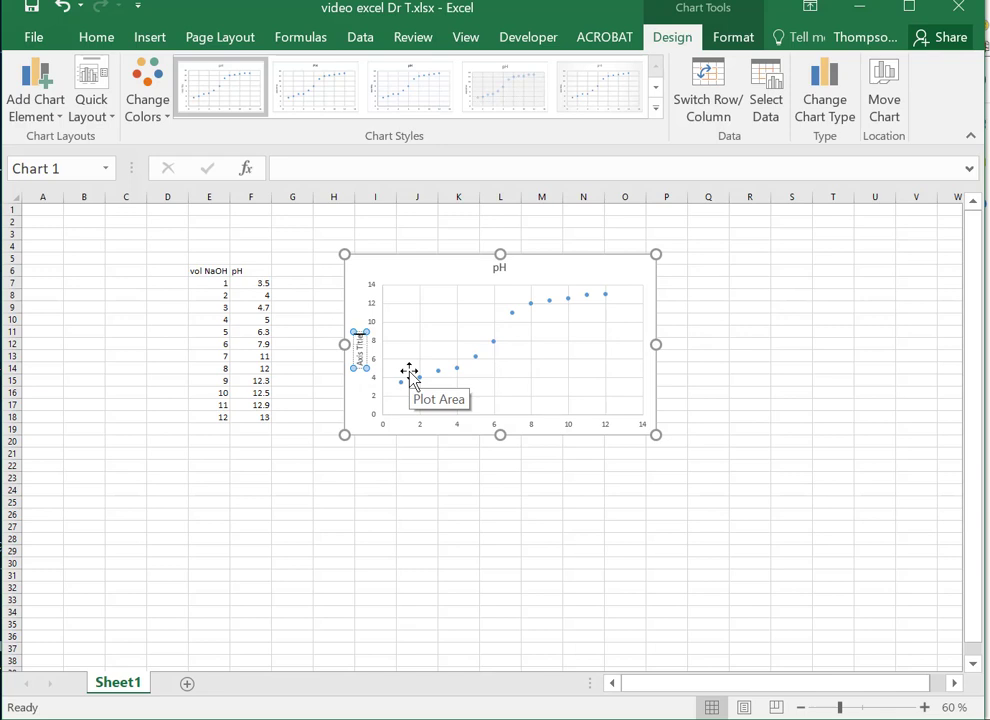
{"action": "key", "text": "BackSpace"}
{"action": "key", "text": "BackSpace"}
{"action": "key", "text": "BackSpace"}
{"action": "key", "text": "BackSpace"}
{"action": "key", "text": "BackSpace"}
{"action": "key", "text": "BackSpace"}
{"action": "key", "text": "BackSpace"}
{"action": "key", "text": "BackSpace"}
{"action": "key", "text": "BackSpace"}
{"action": "key", "text": "BackSpace"}
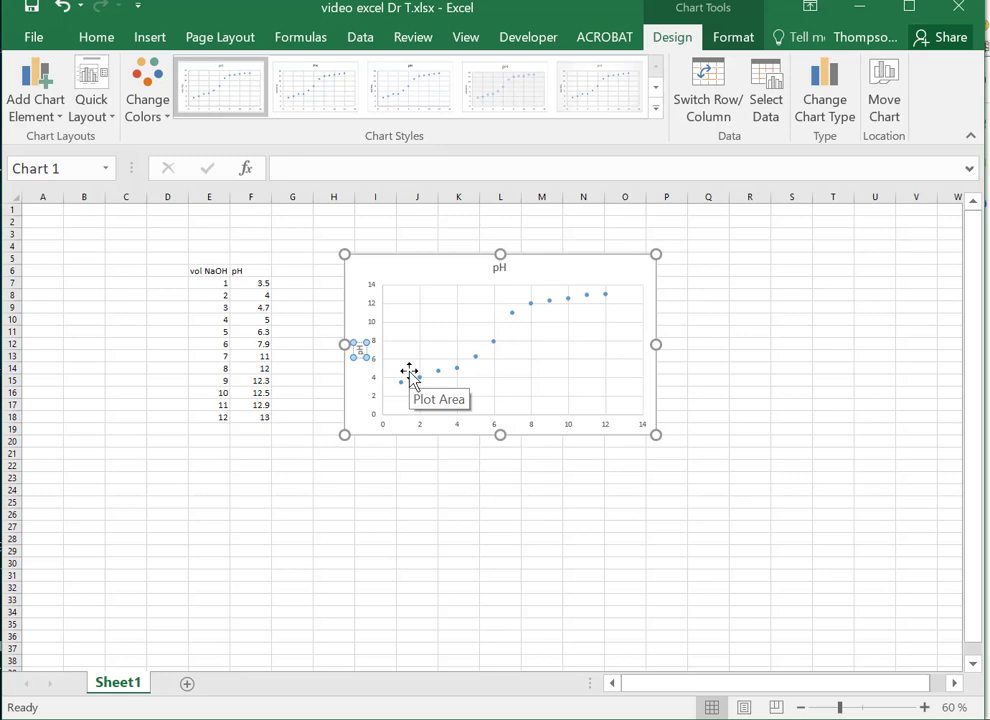
{"action": "type", "text": "pH"}
{"action": "left_click", "coordinate": [409, 473]}
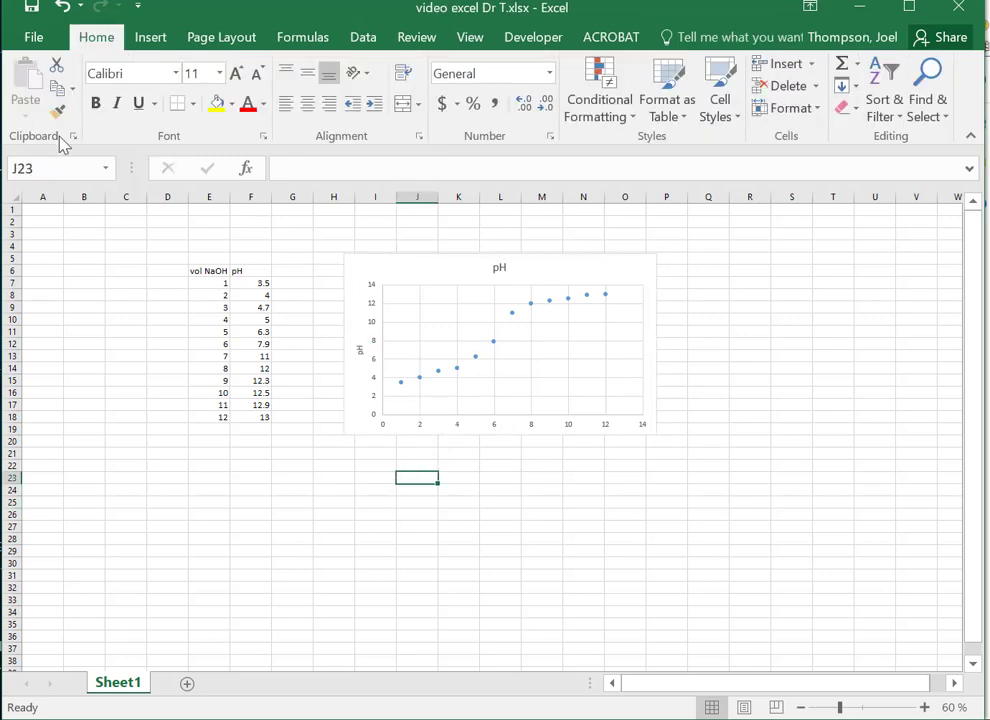
{"action": "left_click", "coordinate": [400, 386]}
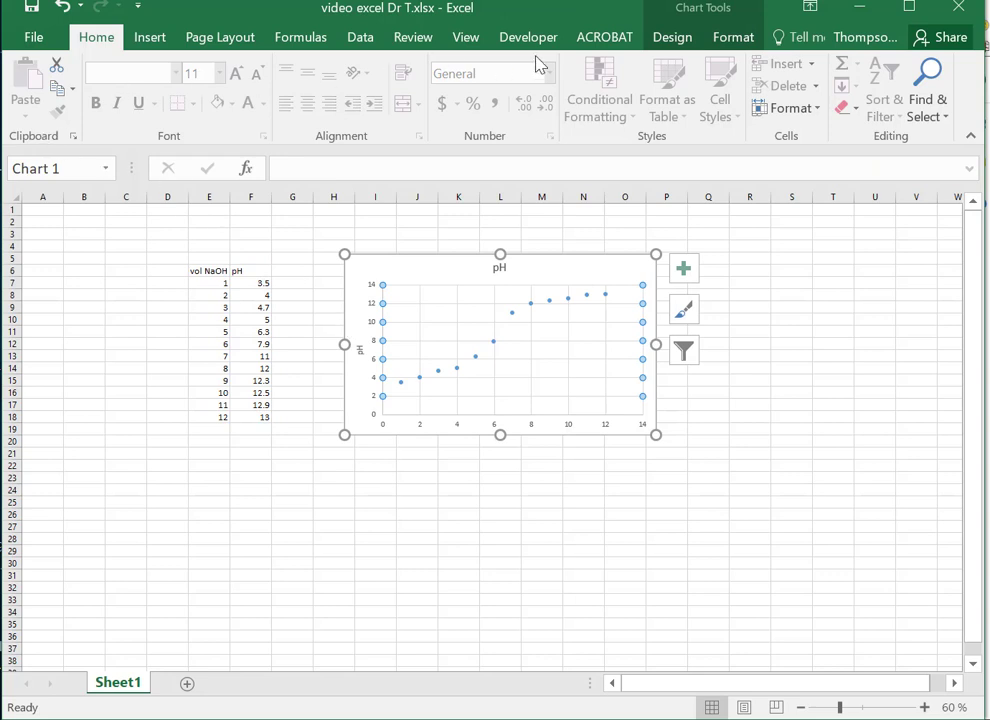
- Turn off the Primary Vertical axis through Add Chart Element > Axes to hide its scale numbers
{"action": "left_click", "coordinate": [727, 13]}
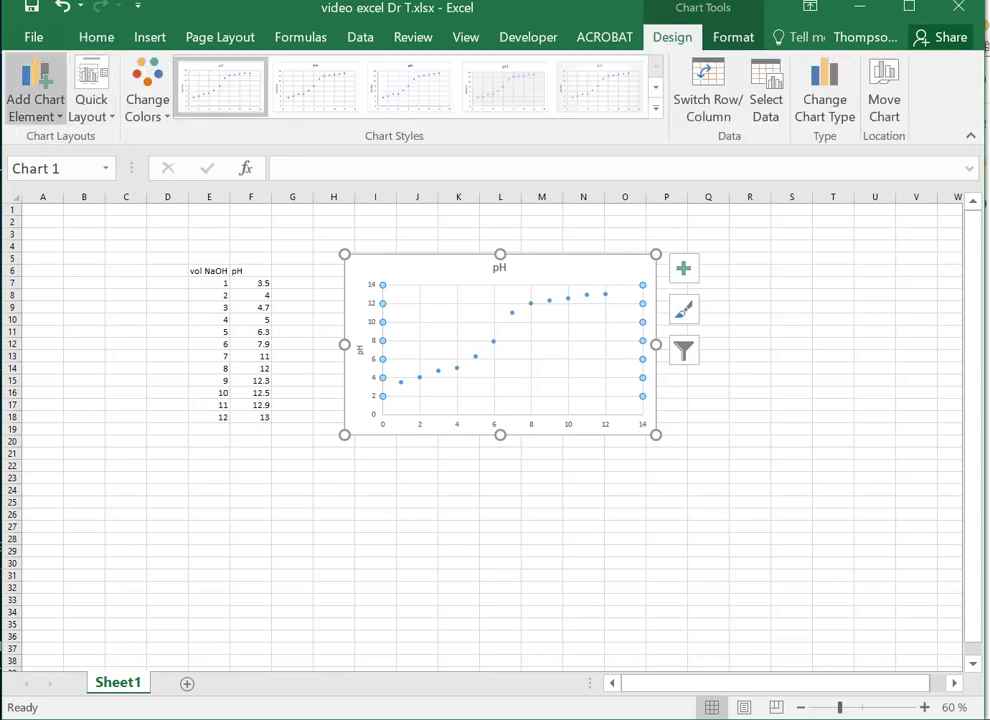
{"action": "left_click", "coordinate": [57, 115]}
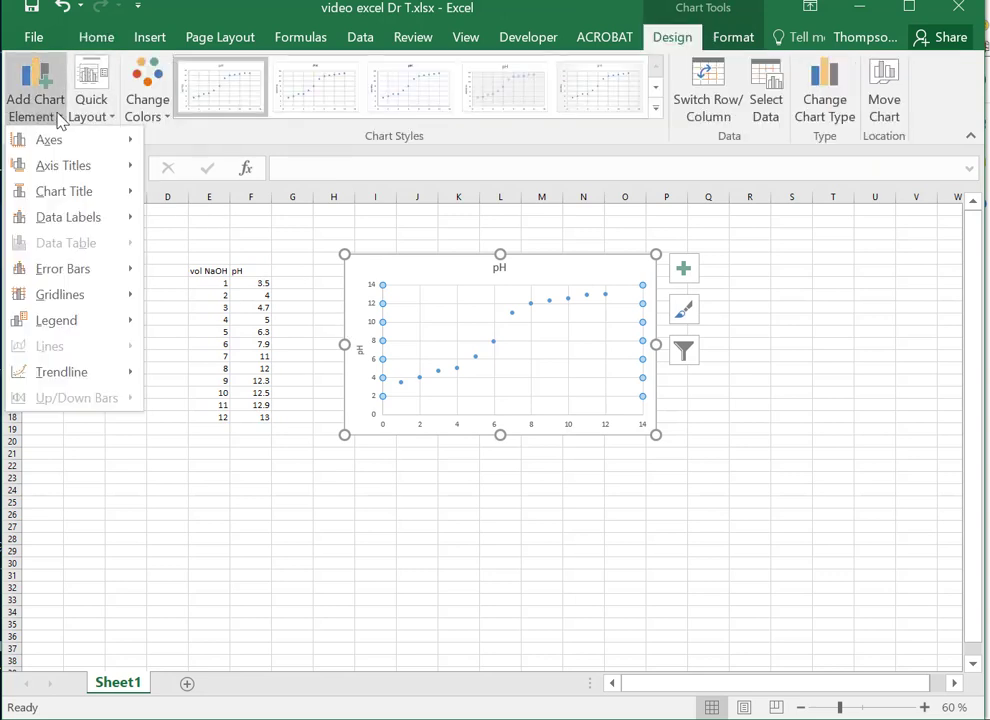
{"action": "mouse_move", "coordinate": [62, 150]}
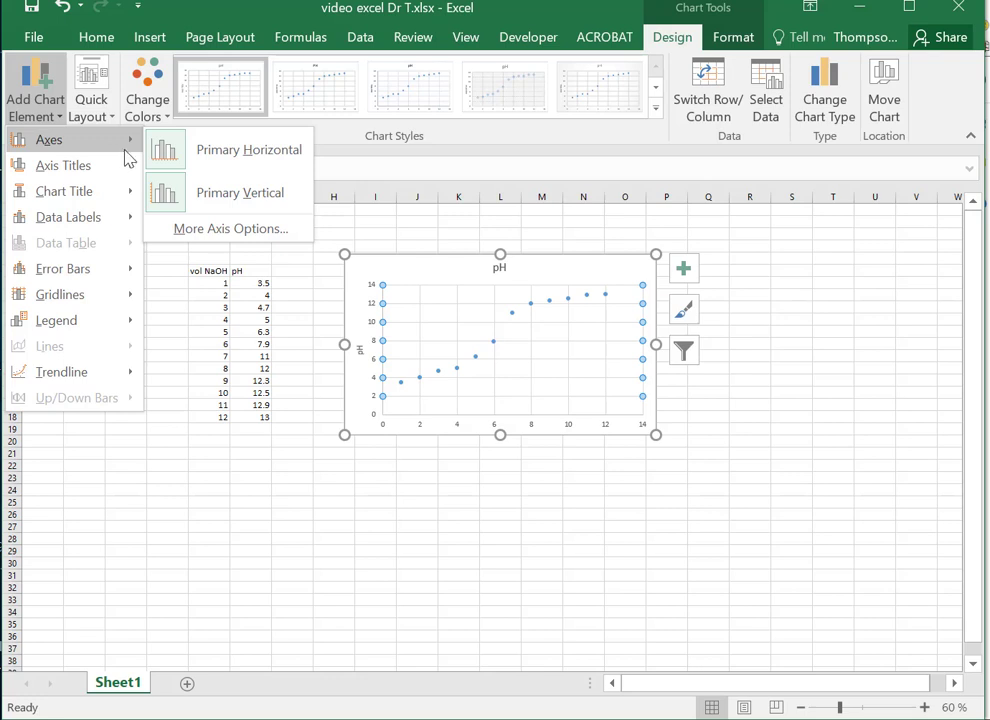
{"action": "left_click", "coordinate": [240, 195]}
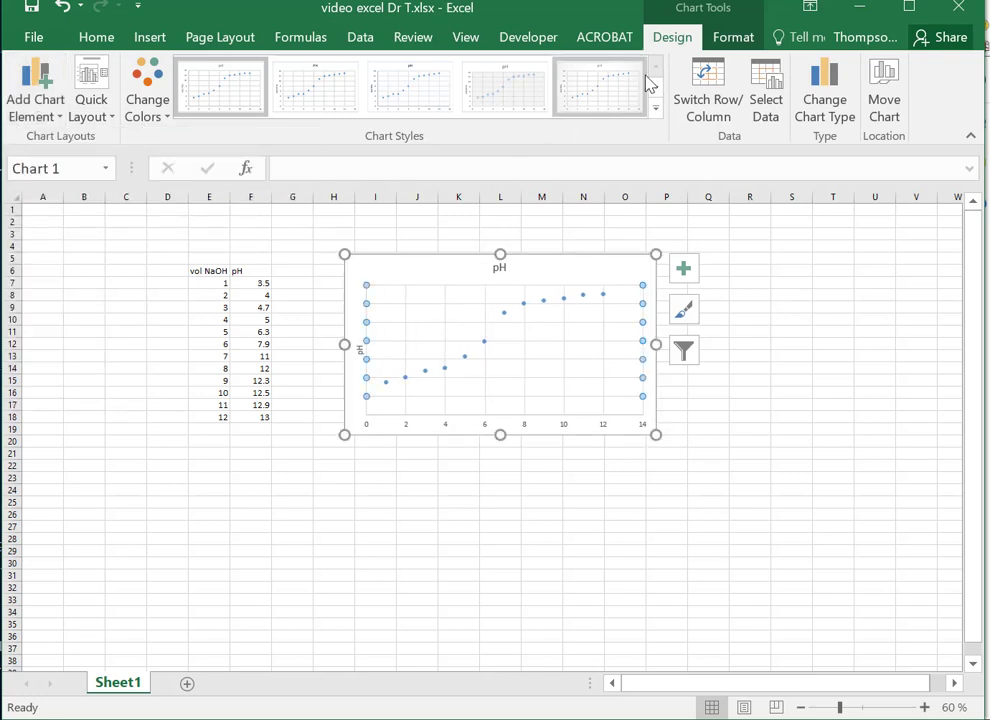
{"action": "left_click", "coordinate": [52, 108]}
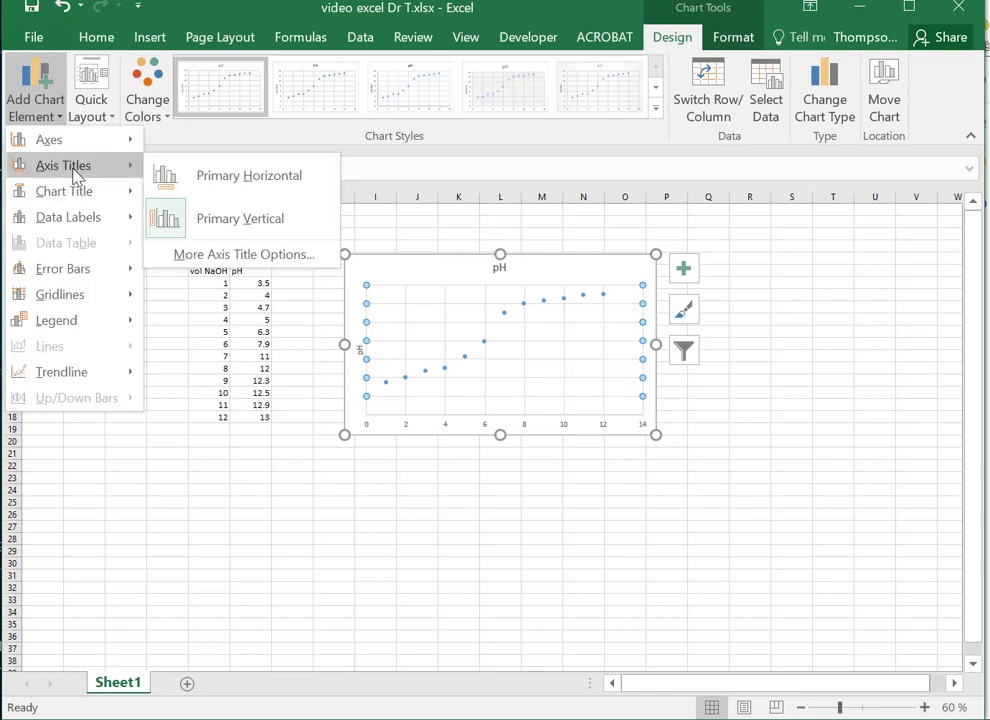
- Add a Primary Horizontal axis title and replace the placeholder with Vol NaOH (mL)
{"action": "left_click", "coordinate": [190, 175]}
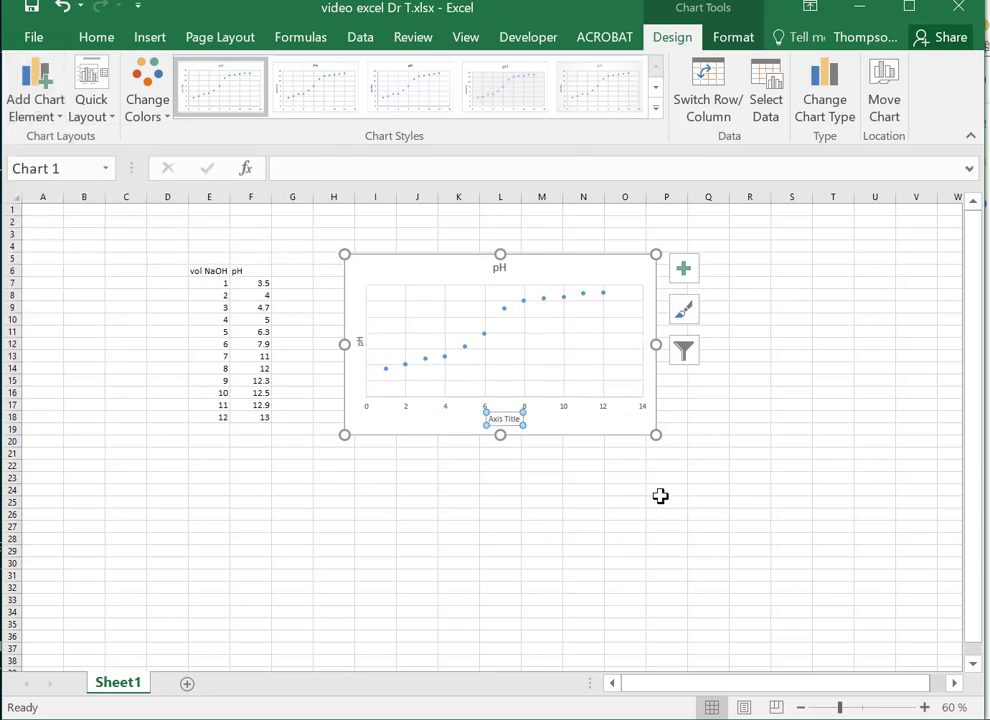
{"action": "left_click", "coordinate": [507, 419]}
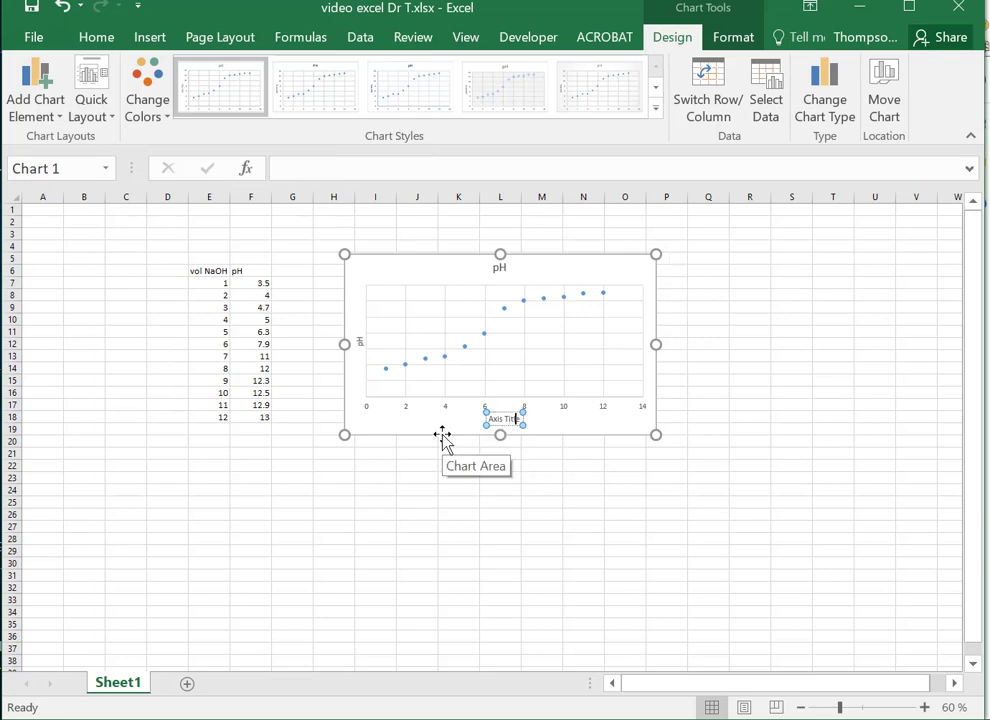
{"action": "key", "text": "End"}
{"action": "key", "text": "BackSpace"}
{"action": "key", "text": "BackSpace"}
{"action": "key", "text": "BackSpace"}
{"action": "key", "text": "BackSpace"}
{"action": "key", "text": "BackSpace"}
{"action": "key", "text": "BackSpace"}
{"action": "key", "text": "BackSpace"}
{"action": "key", "text": "BackSpace"}
{"action": "key", "text": "BackSpace"}
{"action": "key", "text": "BackSpace"}
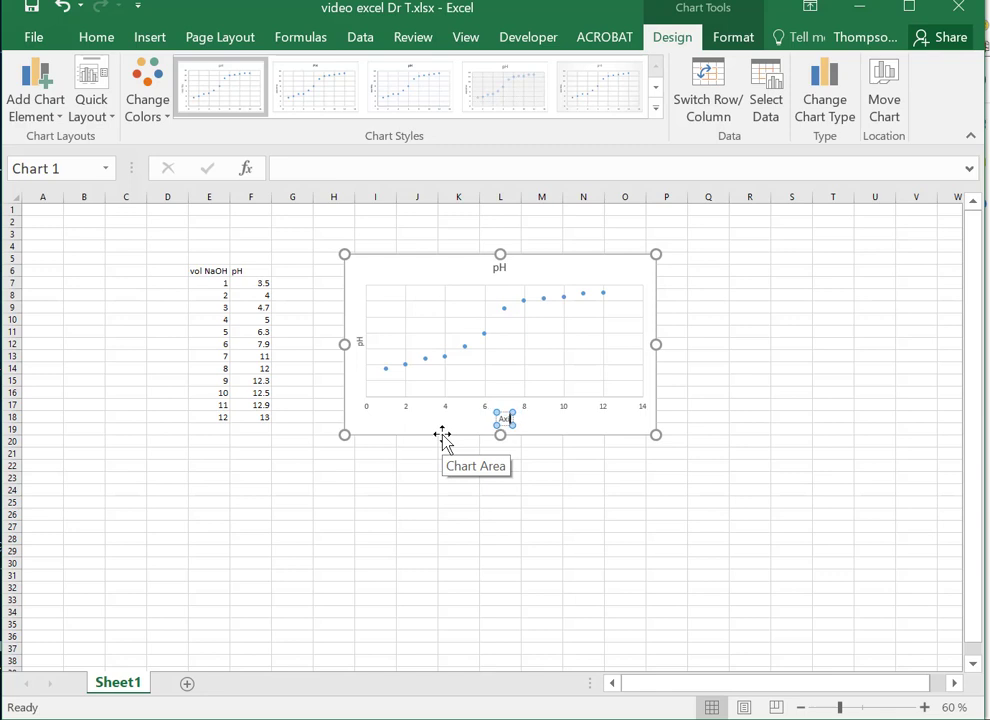
{"action": "type", "text": "Vol"}
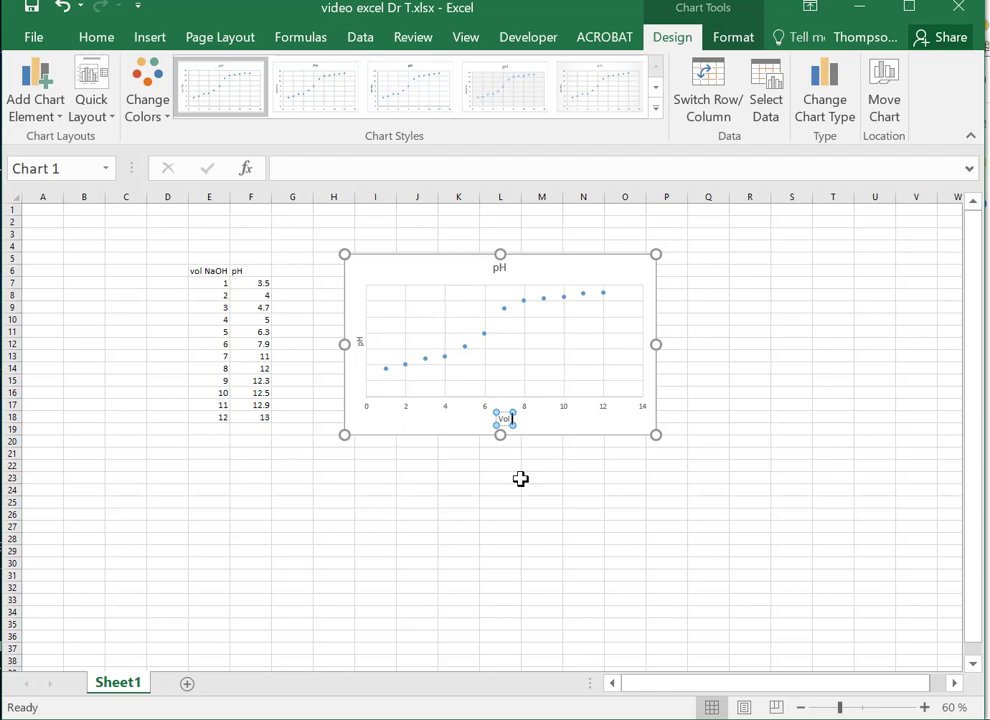
{"action": "type", "text": "NaOH"}
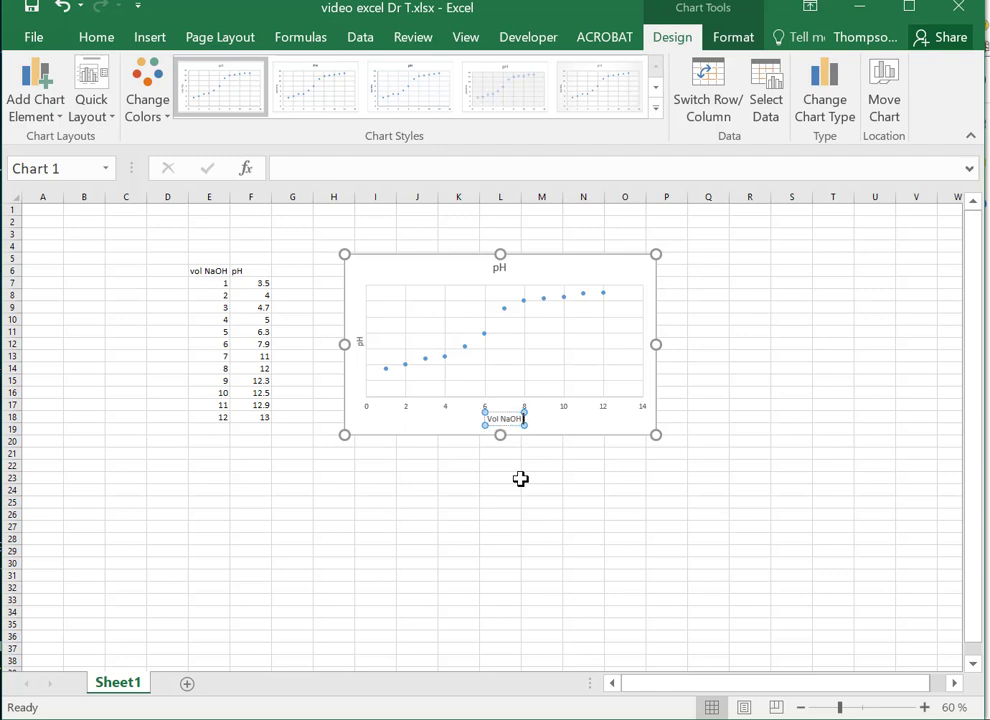
{"action": "type", "text": " (ml)"}
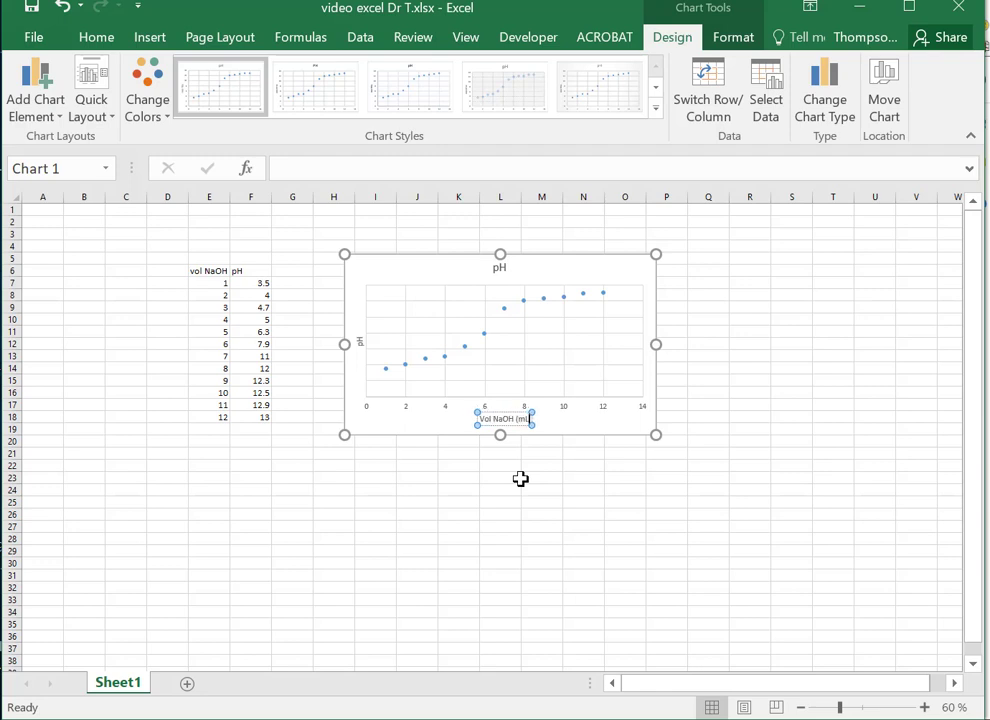
{"action": "type", "text": ")"}
{"action": "left_click", "coordinate": [465, 489]}
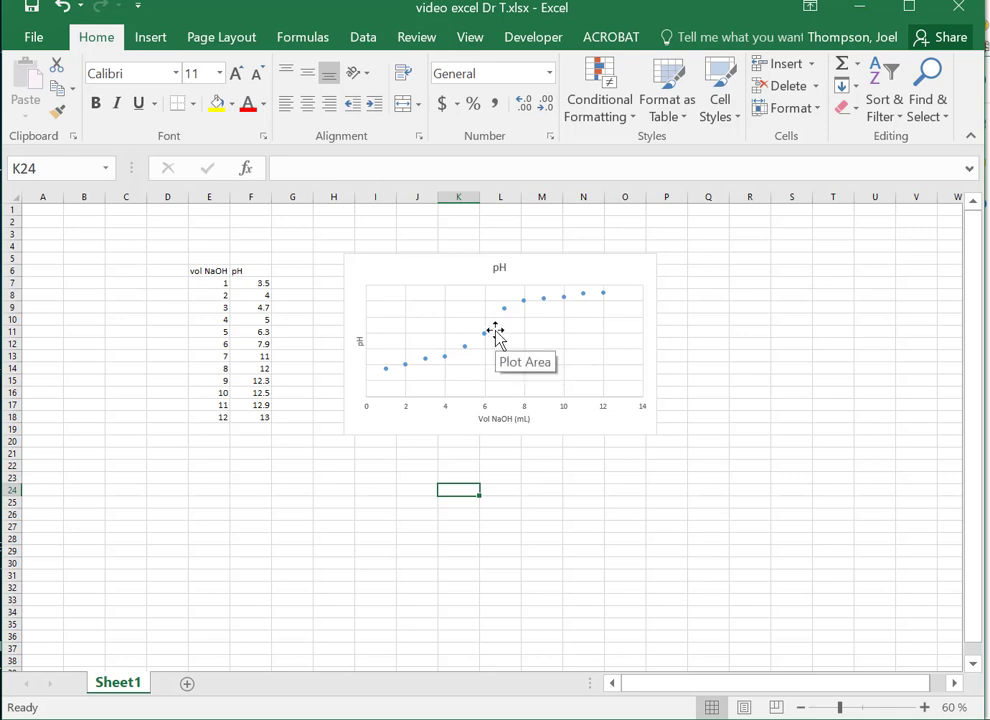
- Switch to the Insert ribbon, then select and deselect the pH chart on the sheet
{"action": "left_click", "coordinate": [151, 38]}
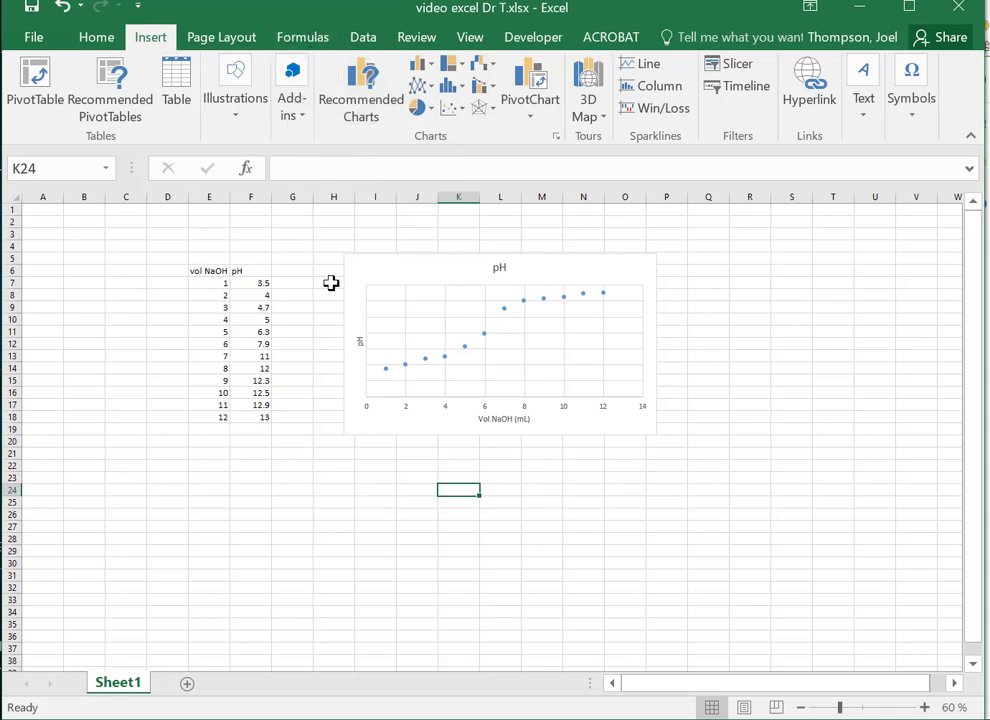
{"action": "left_click", "coordinate": [296, 513]}
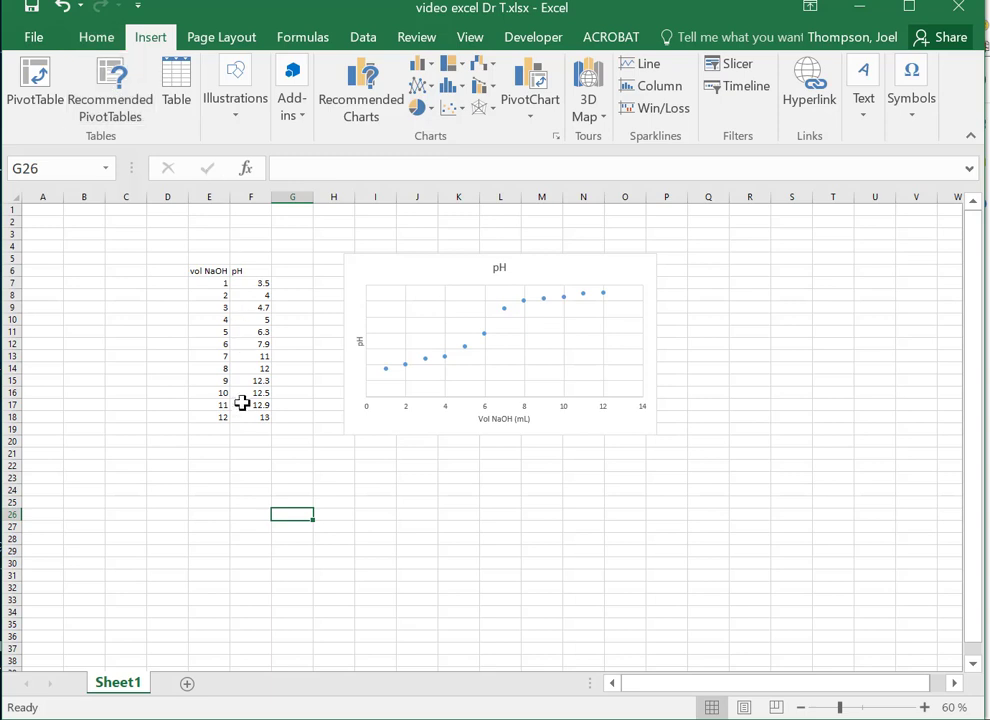
{"action": "left_click", "coordinate": [202, 464]}
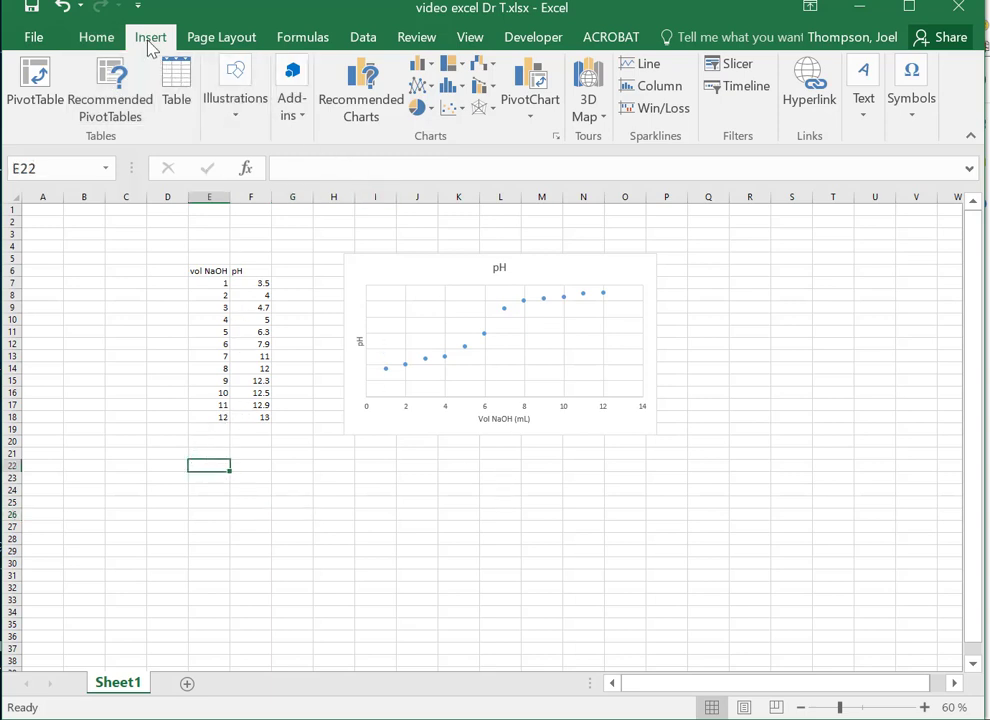
{"action": "left_click", "coordinate": [449, 387]}
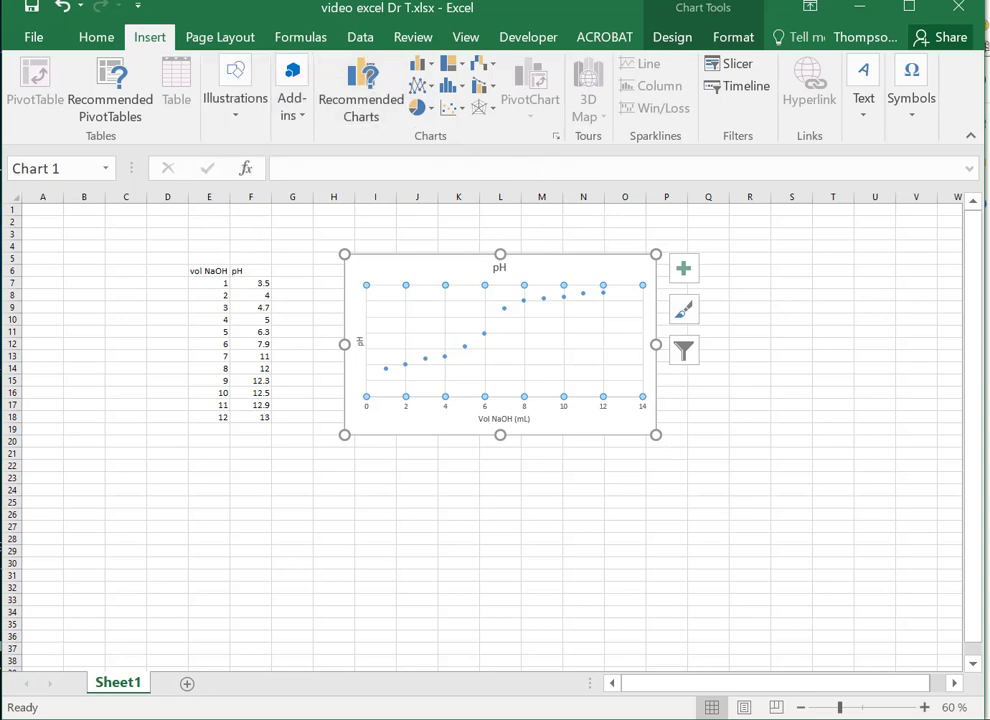
{"action": "left_click", "coordinate": [292, 562]}
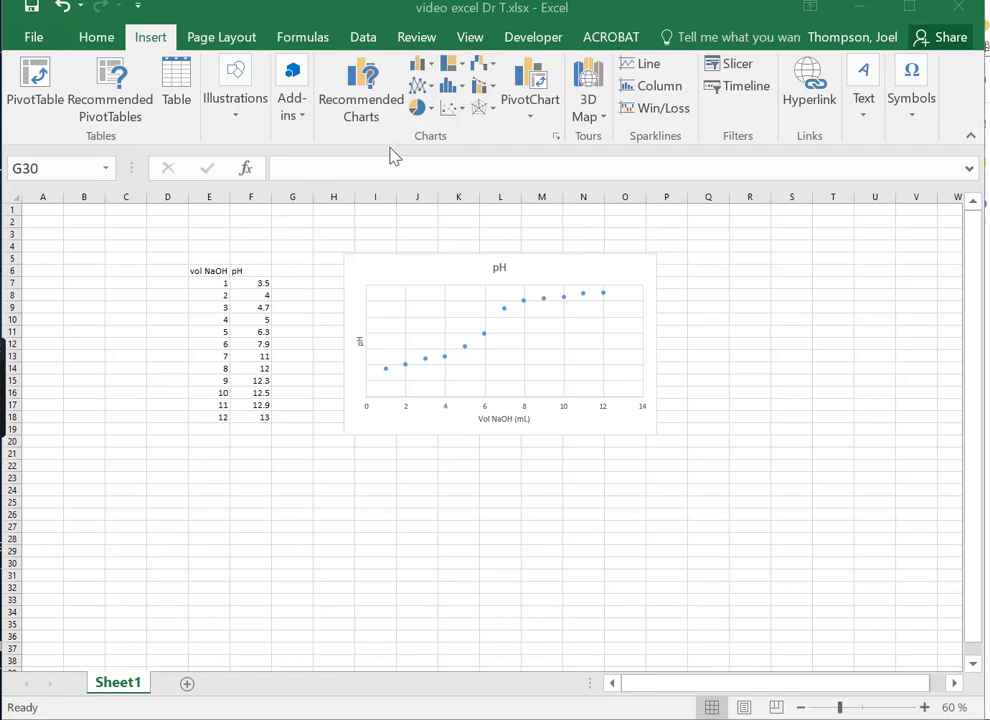
- Draw a short horizontal Arrow shape from Illustrations > Shapes across the chart's middle
{"action": "left_click", "coordinate": [306, 120]}
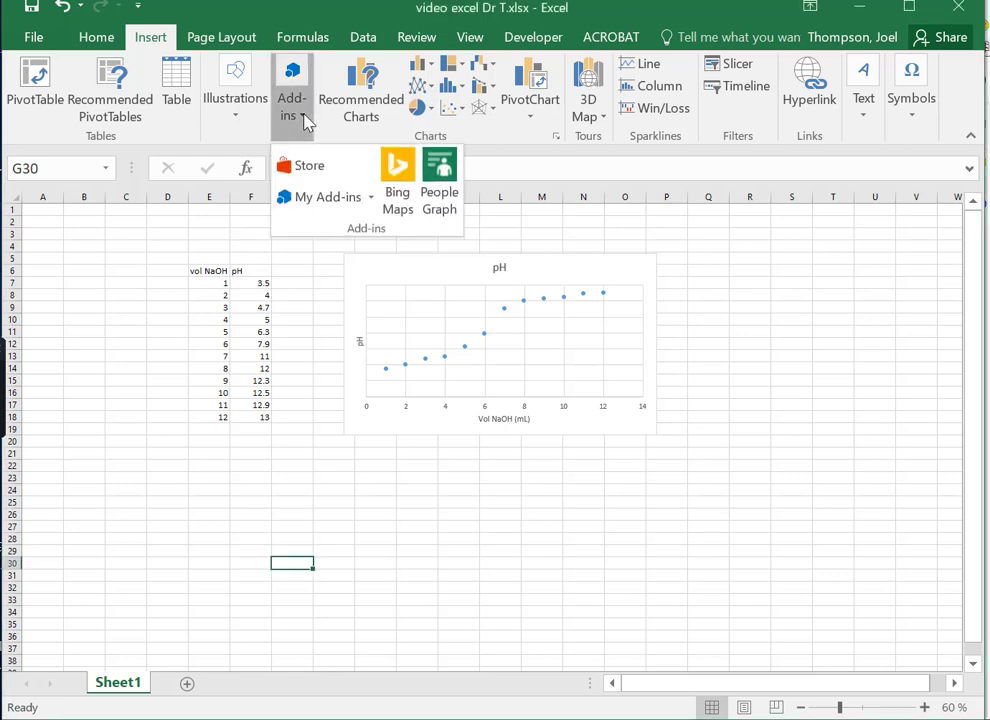
{"action": "left_click", "coordinate": [306, 120]}
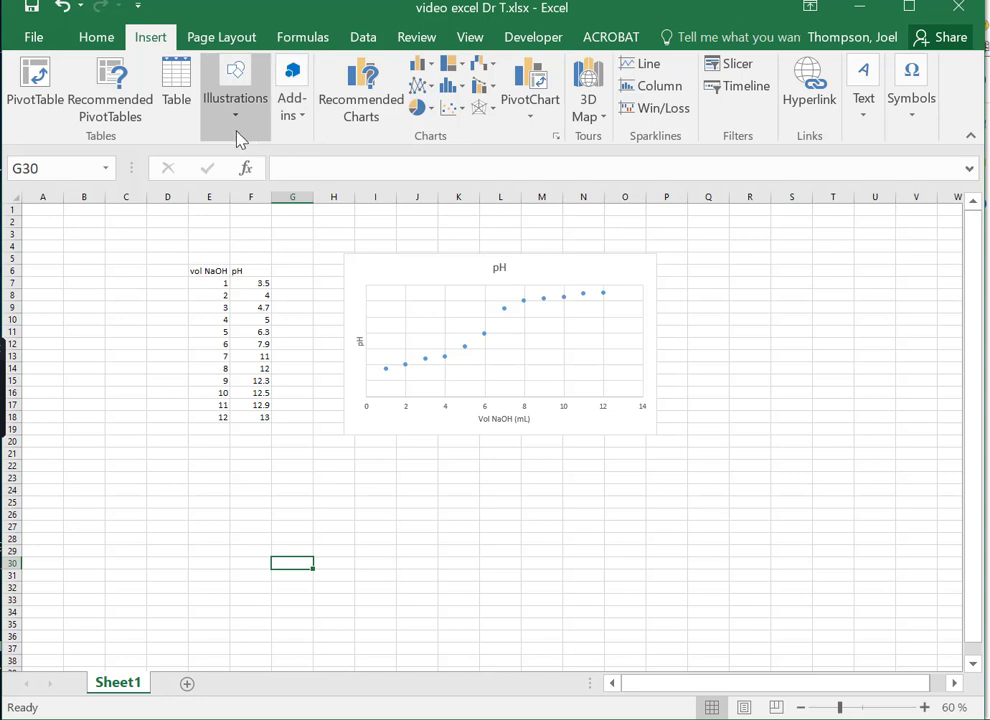
{"action": "left_click", "coordinate": [345, 487]}
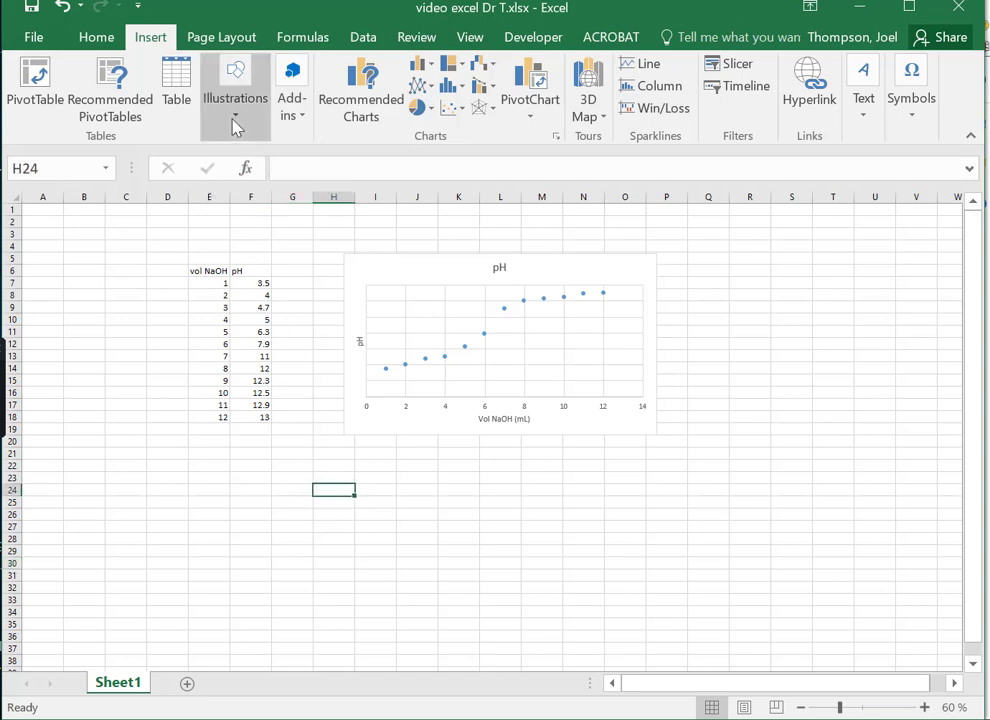
{"action": "left_click", "coordinate": [236, 125]}
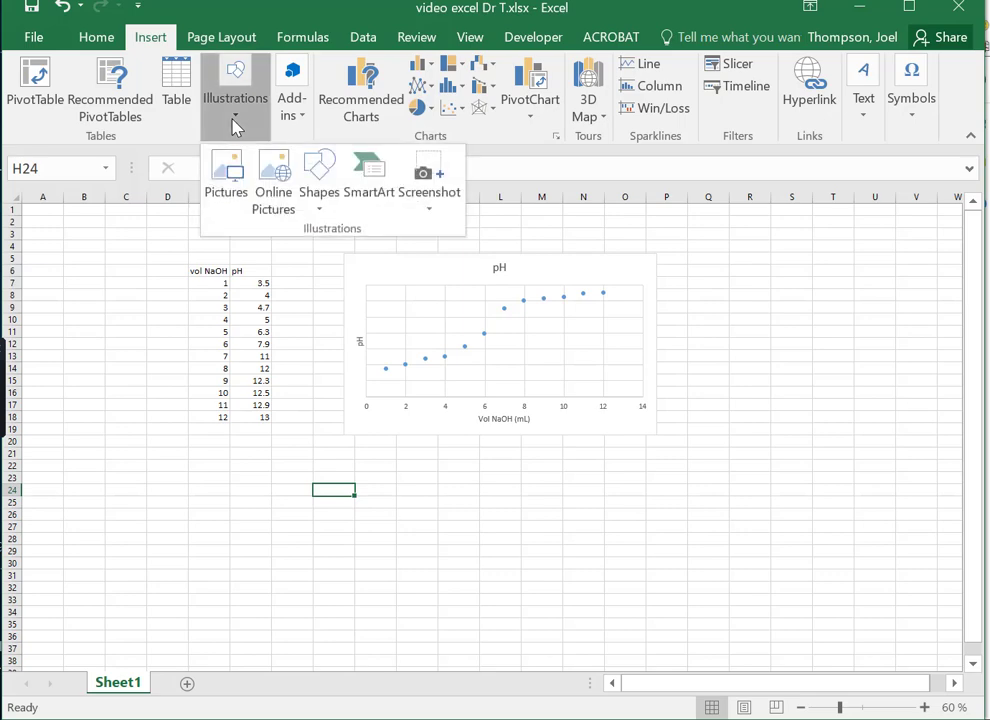
{"action": "left_click", "coordinate": [323, 210]}
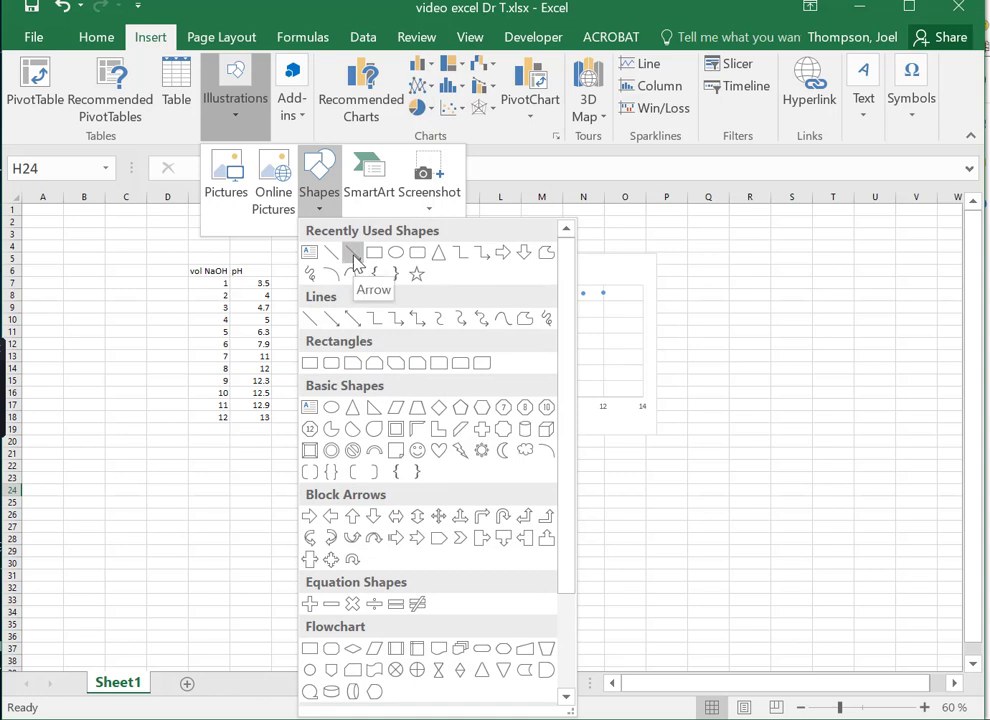
{"action": "left_click", "coordinate": [355, 262]}
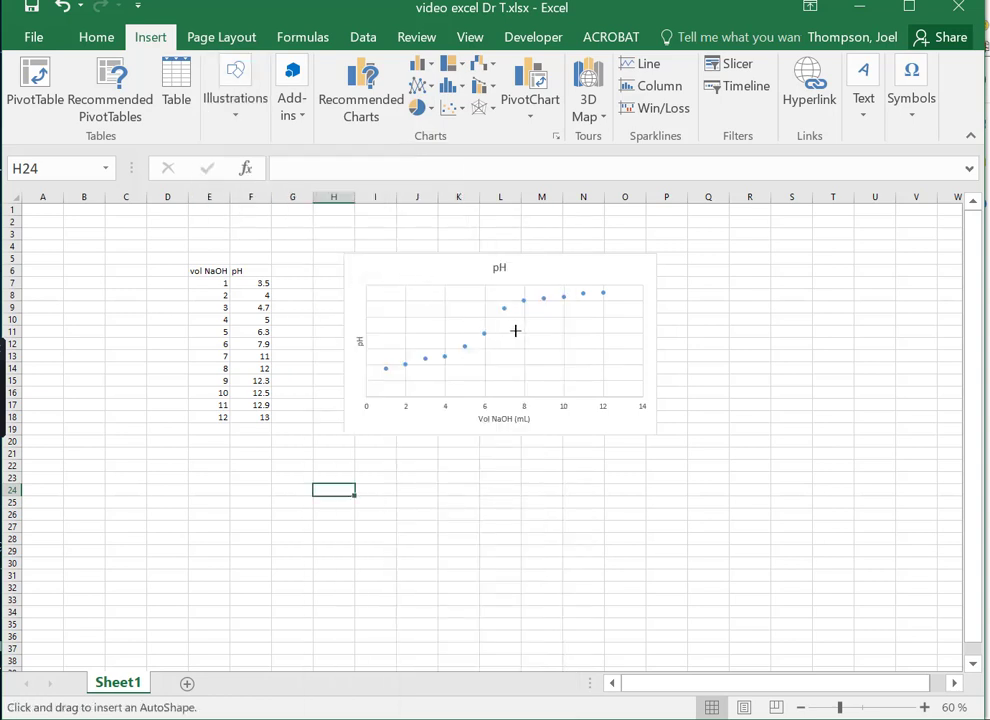
{"action": "mouse_move", "coordinate": [576, 340]}
{"action": "left_mouse_down"}
{"action": "mouse_move", "coordinate": [528, 343]}
{"action": "mouse_move", "coordinate": [515, 329]}
{"action": "mouse_move", "coordinate": [515, 341]}
{"action": "mouse_move", "coordinate": [539, 345]}
{"action": "mouse_move", "coordinate": [524, 331]}
{"action": "mouse_move", "coordinate": [532, 337]}
{"action": "left_mouse_up"}
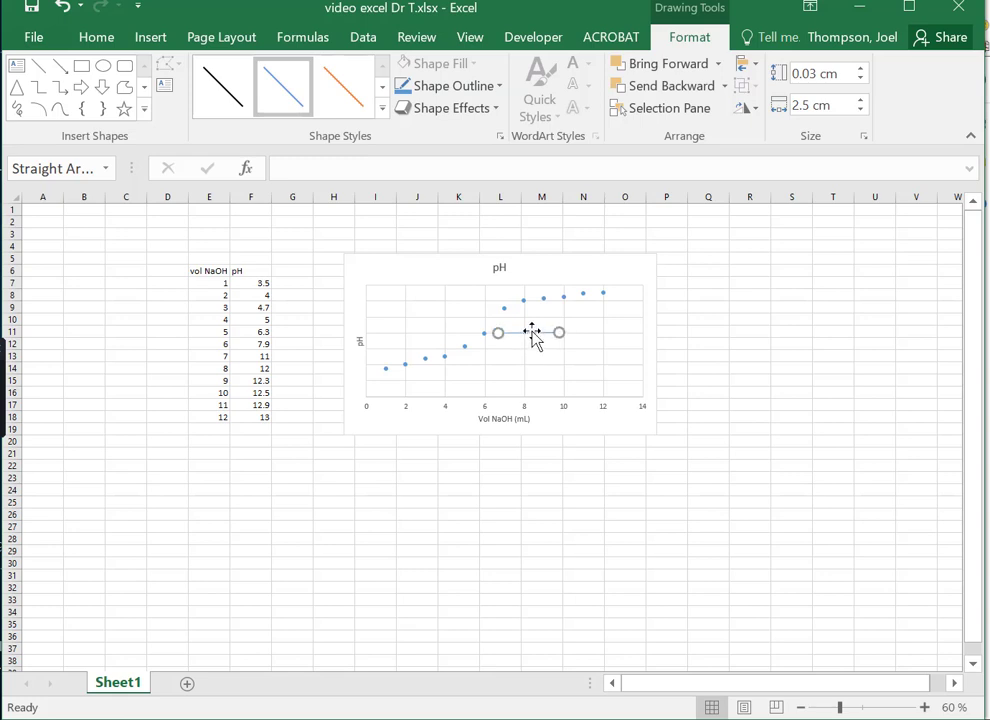
- Set the arrow's line colour to solid black in Format Shape
{"action": "right_click", "coordinate": [533, 335]}
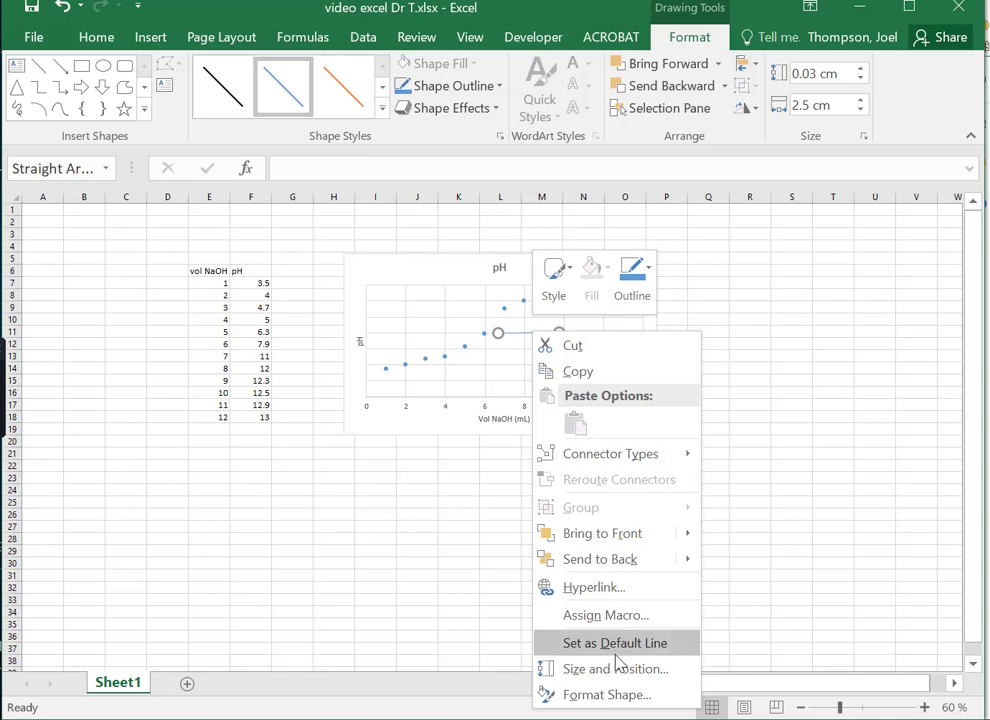
{"action": "left_click", "coordinate": [607, 694]}
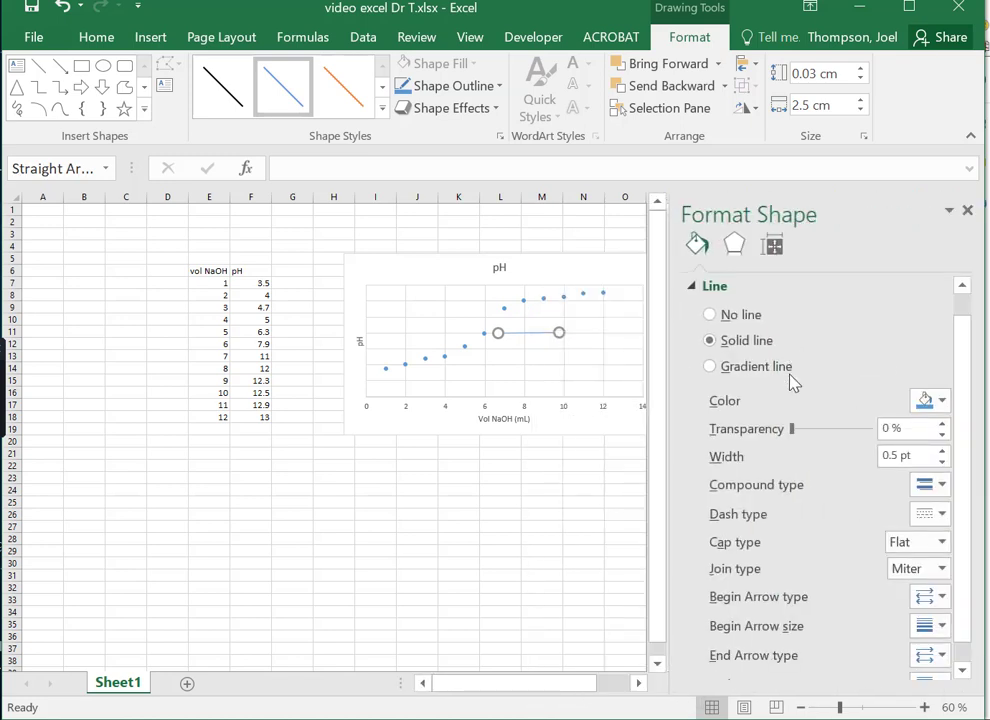
{"action": "left_click", "coordinate": [942, 400]}
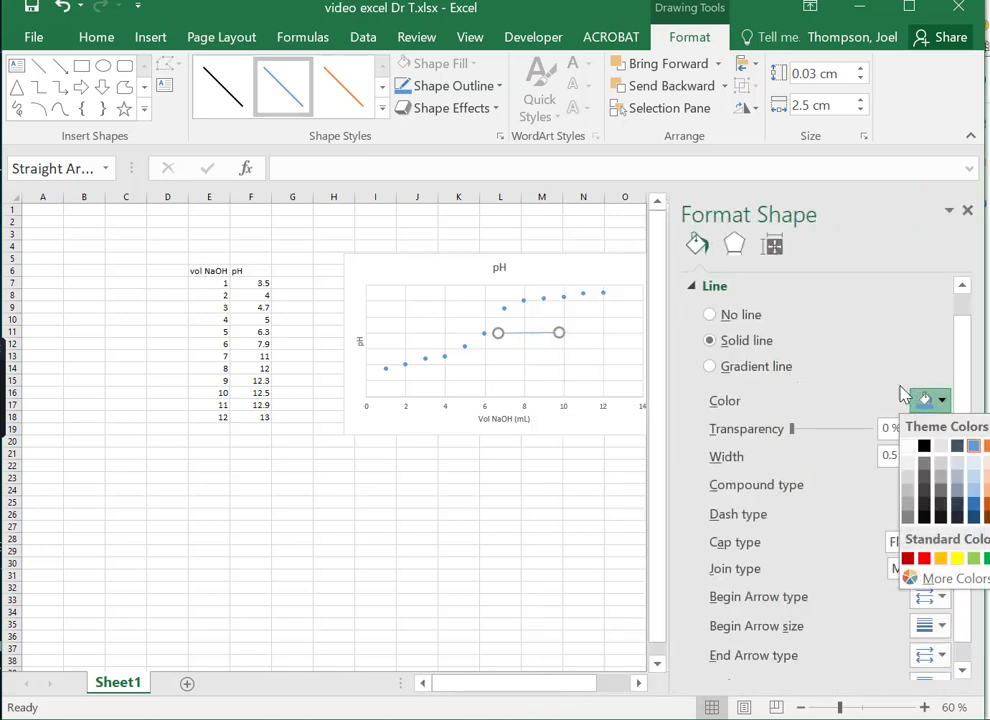
{"action": "left_click", "coordinate": [922, 447]}
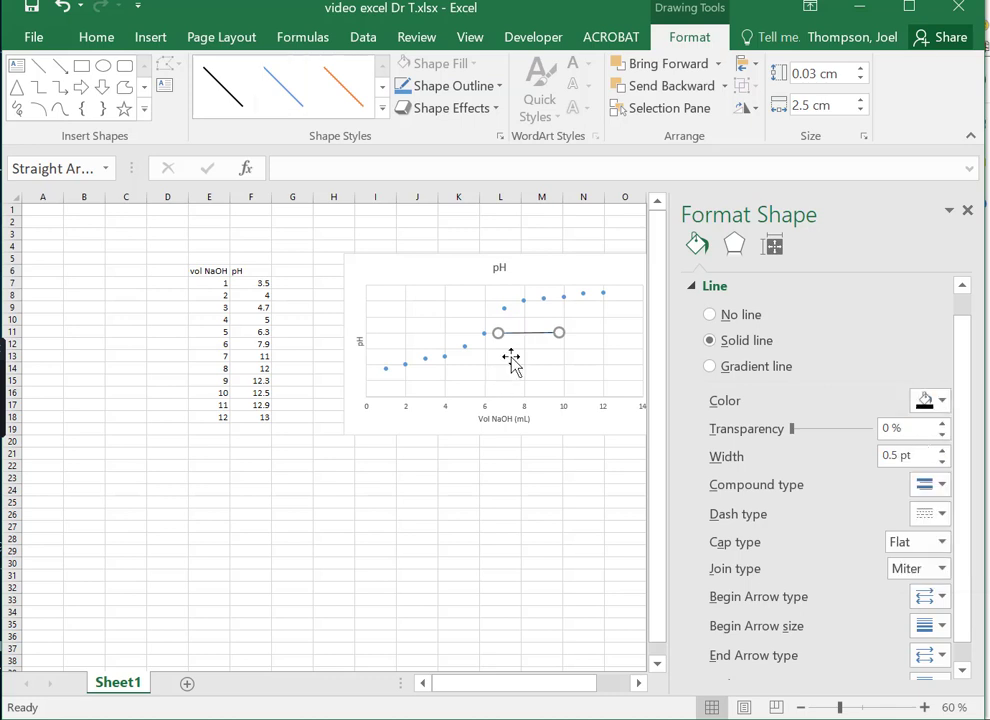
{"action": "left_click", "coordinate": [511, 358]}
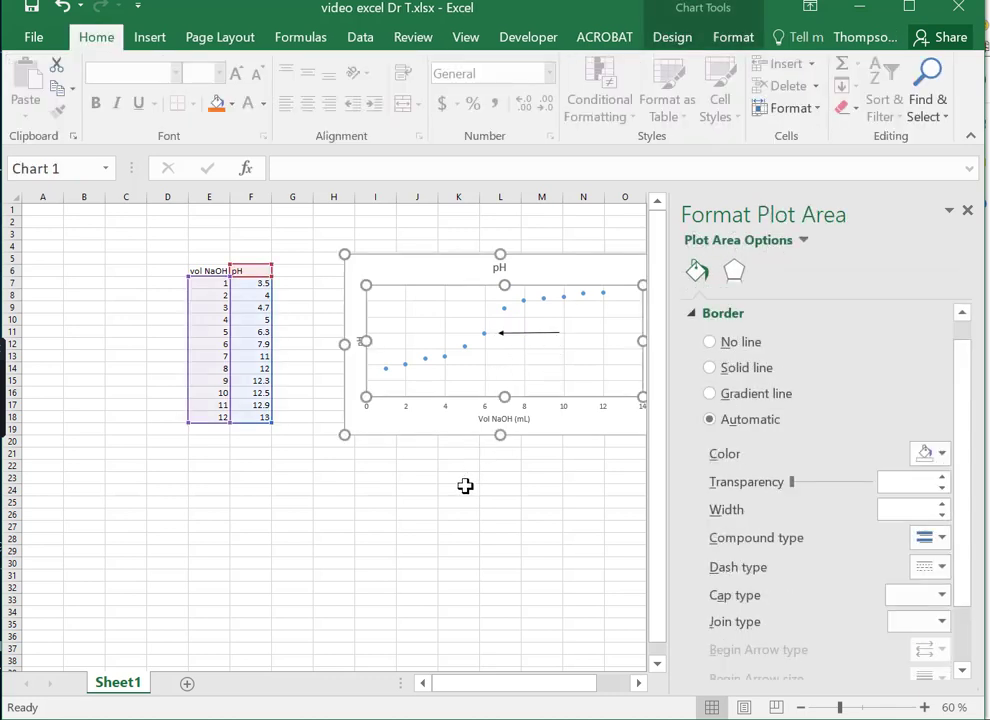
{"action": "left_click", "coordinate": [432, 517]}
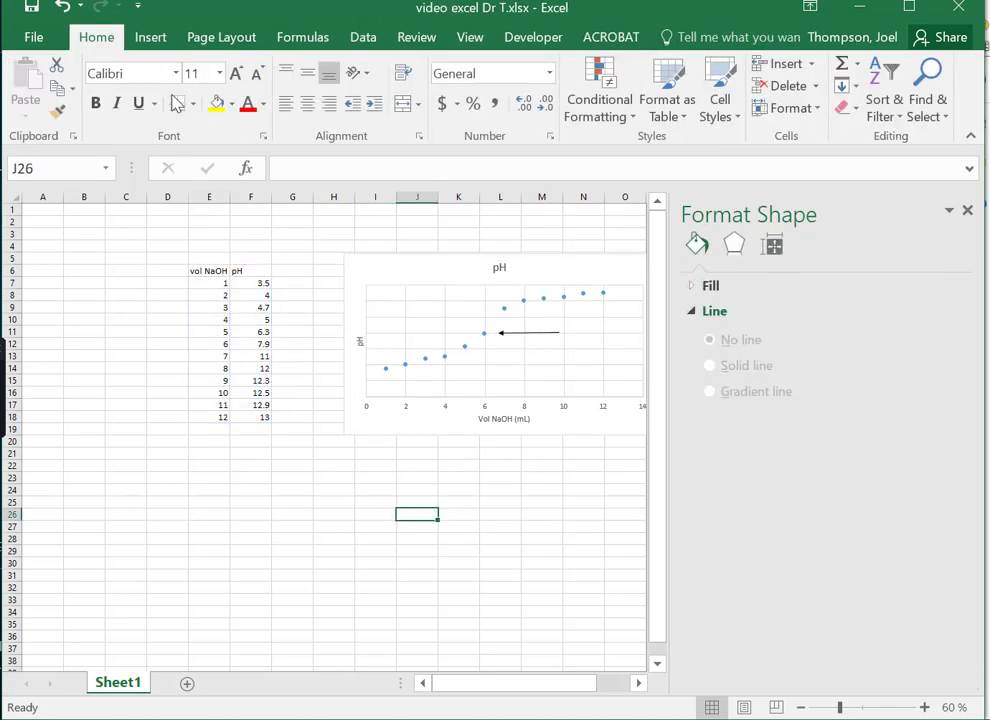
{"action": "left_click", "coordinate": [151, 40]}
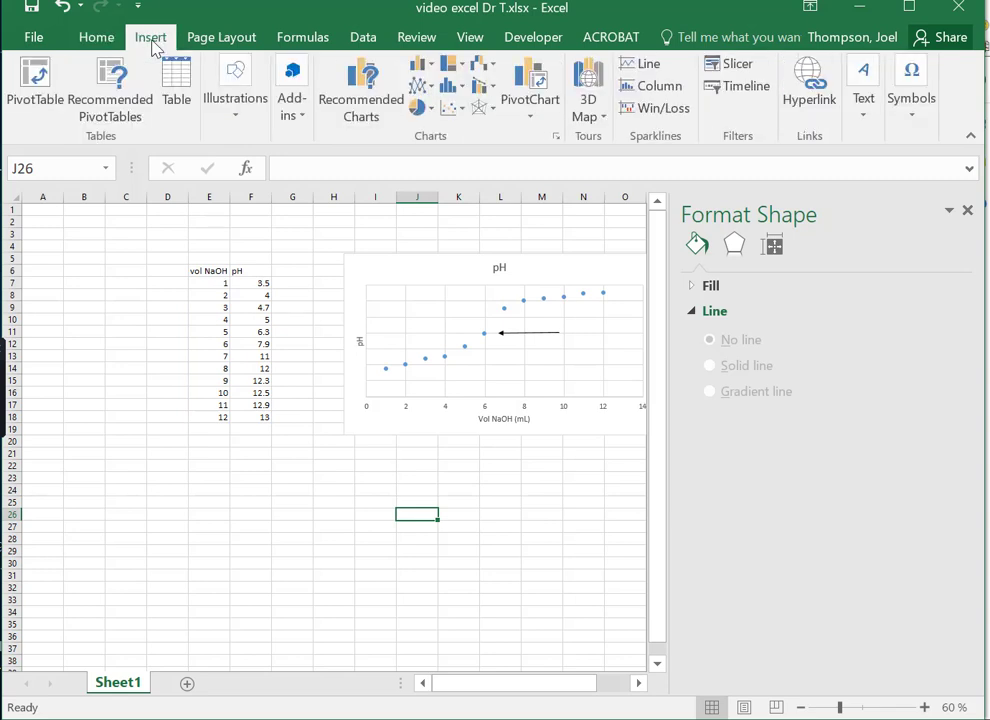
{"action": "left_click", "coordinate": [868, 112]}
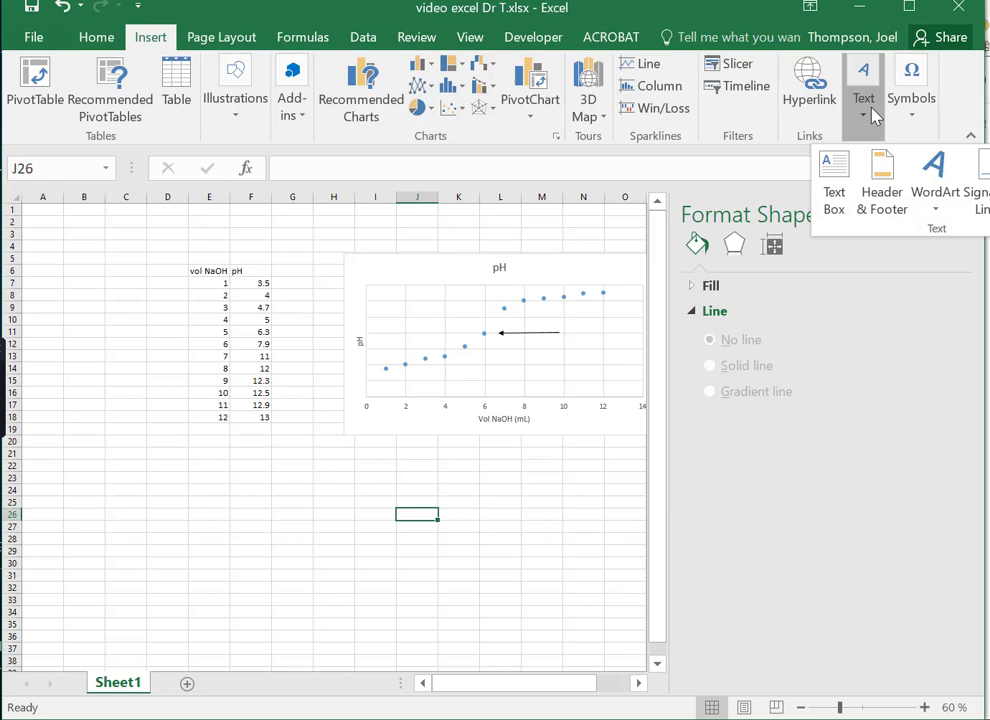
- Draw a text box reading 'equivalence point' and move it to the arrow's tail
{"action": "left_click", "coordinate": [833, 185]}
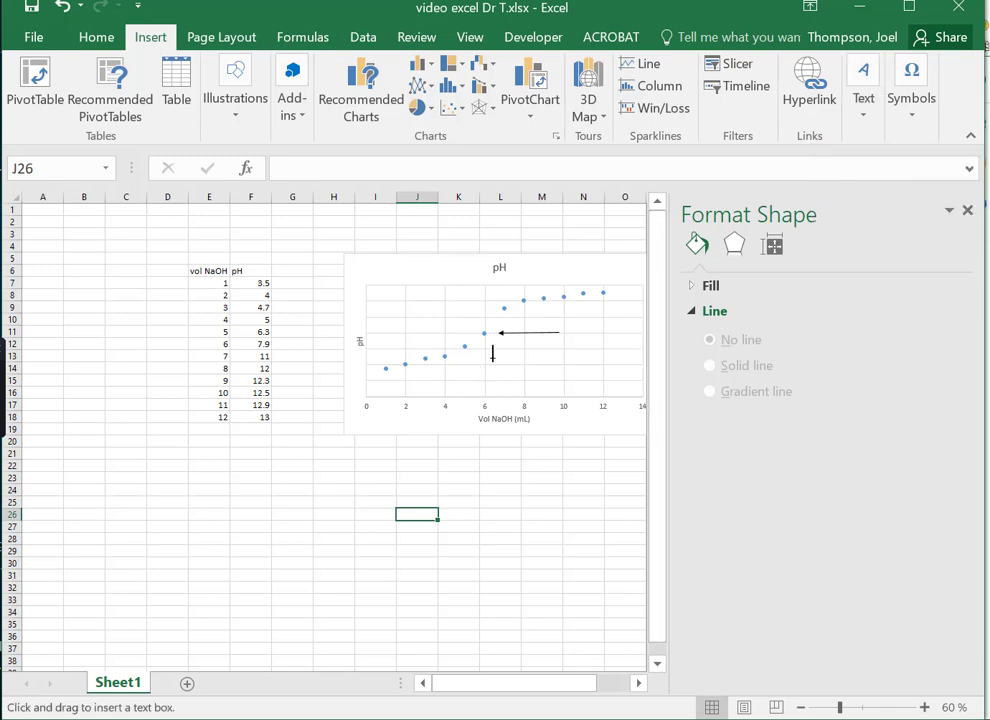
{"action": "left_click_drag", "start_coordinate": [493, 358], "coordinate": [581, 390]}
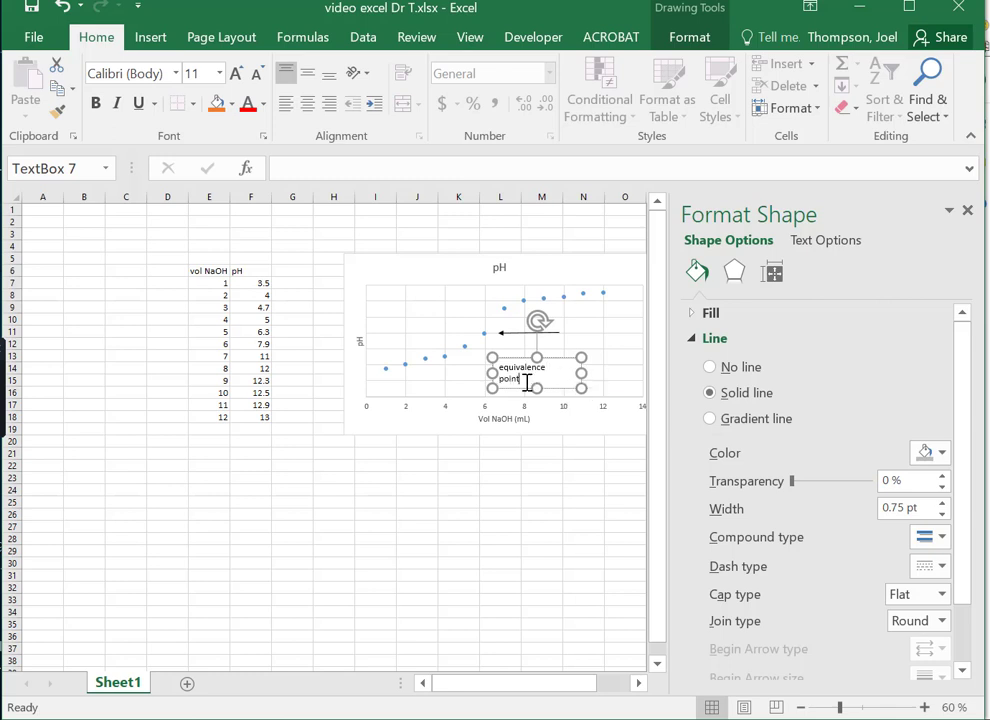
{"action": "left_click_drag", "start_coordinate": [527, 378], "coordinate": [501, 379]}
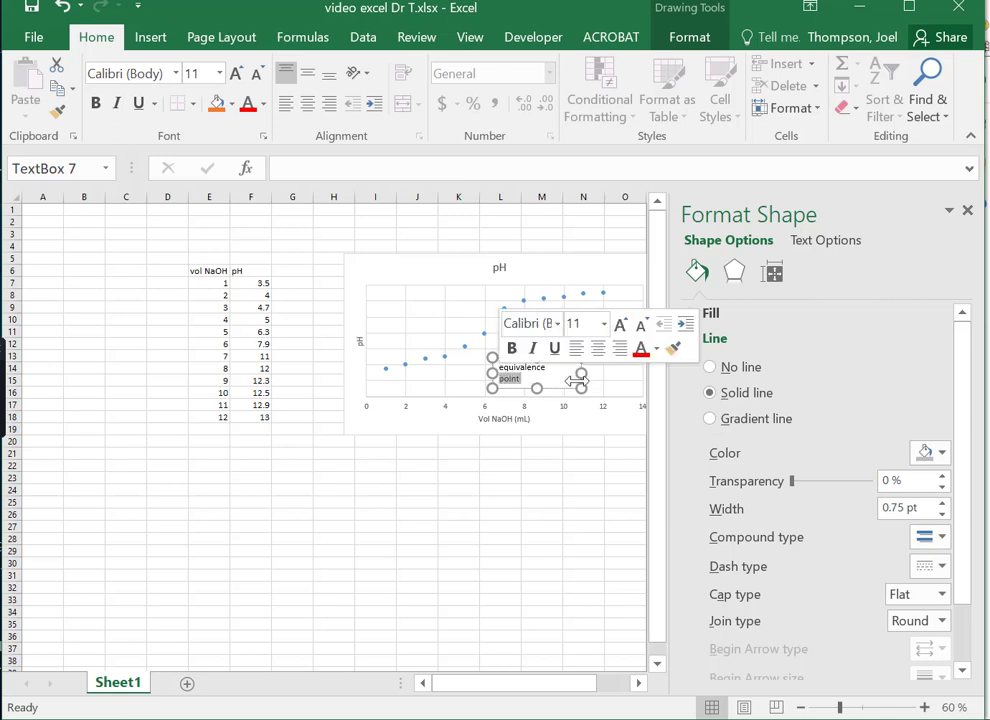
{"action": "left_click", "coordinate": [521, 388]}
{"action": "left_click_drag", "start_coordinate": [521, 388], "coordinate": [589, 346]}
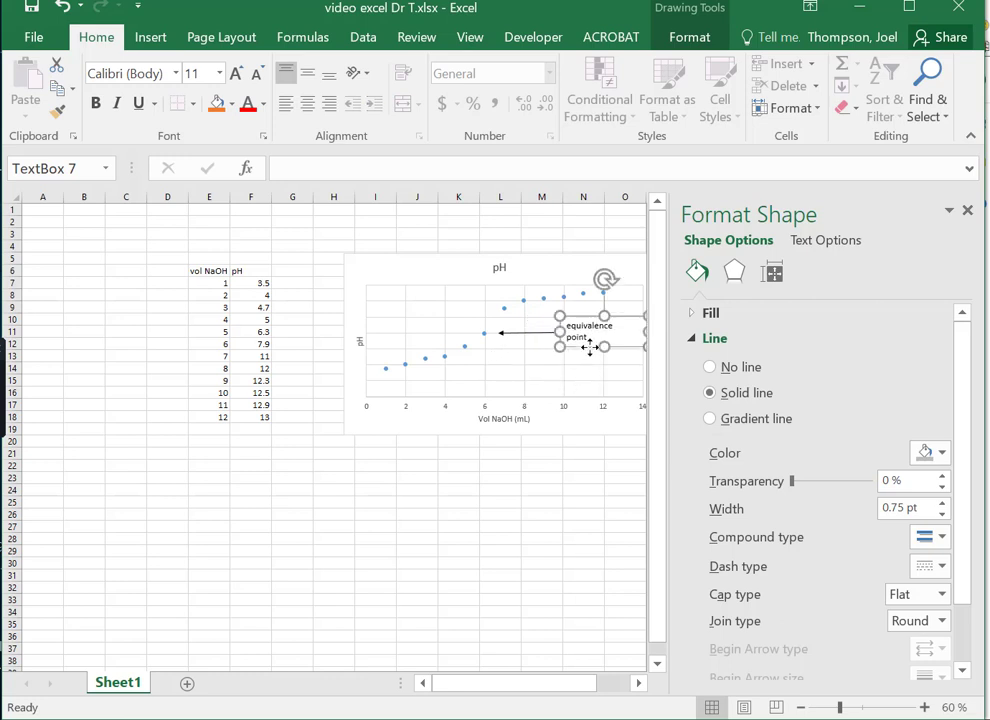
{"action": "left_click", "coordinate": [495, 371]}
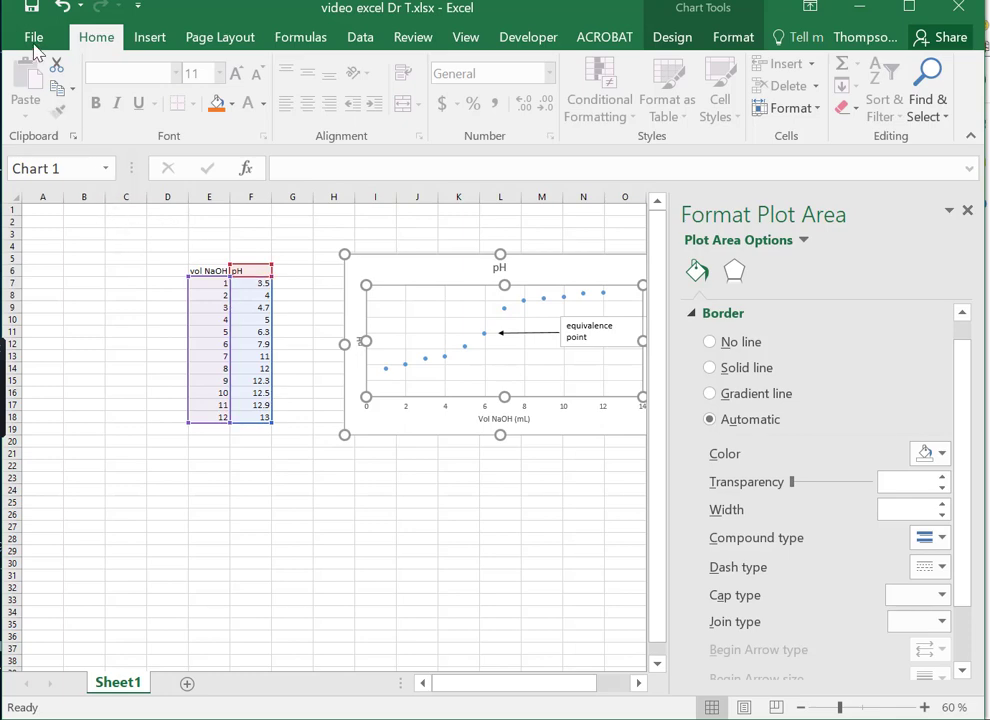
- Save the workbook with File > Save, then switch to the Google Sheets browser window
{"action": "left_click", "coordinate": [33, 38]}
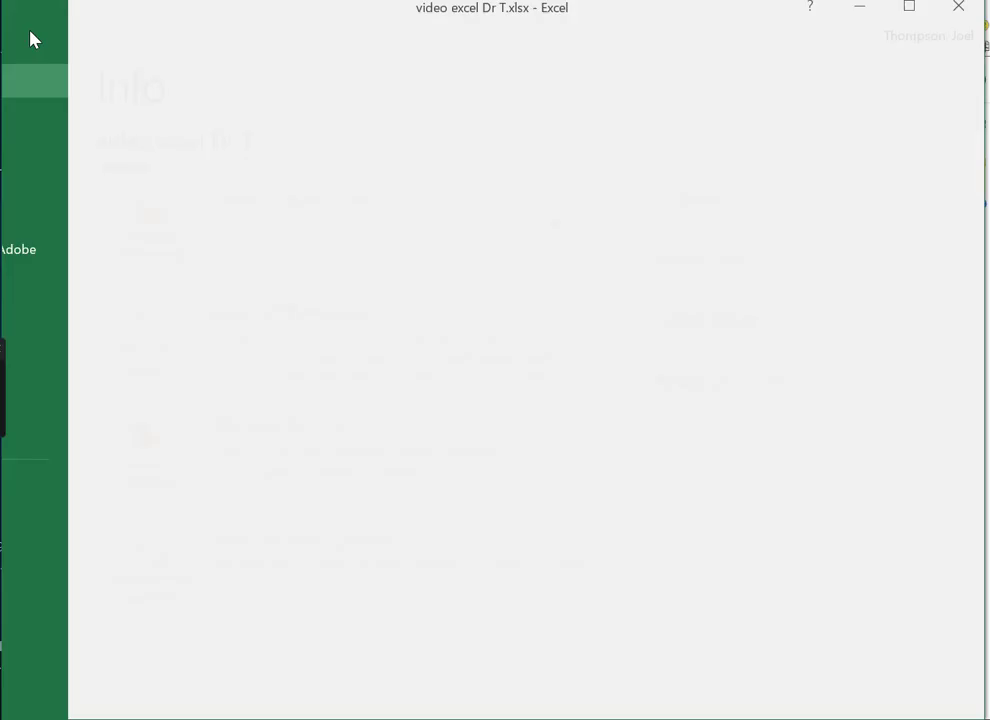
{"action": "left_click", "coordinate": [45, 190]}
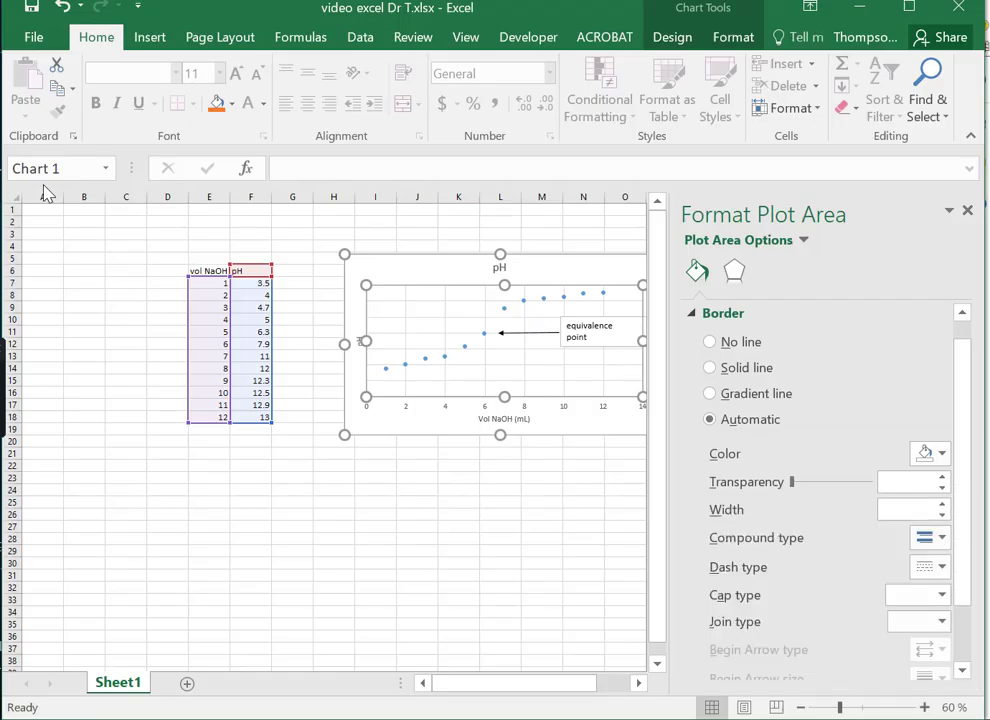
{"action": "left_click", "coordinate": [390, 563]}
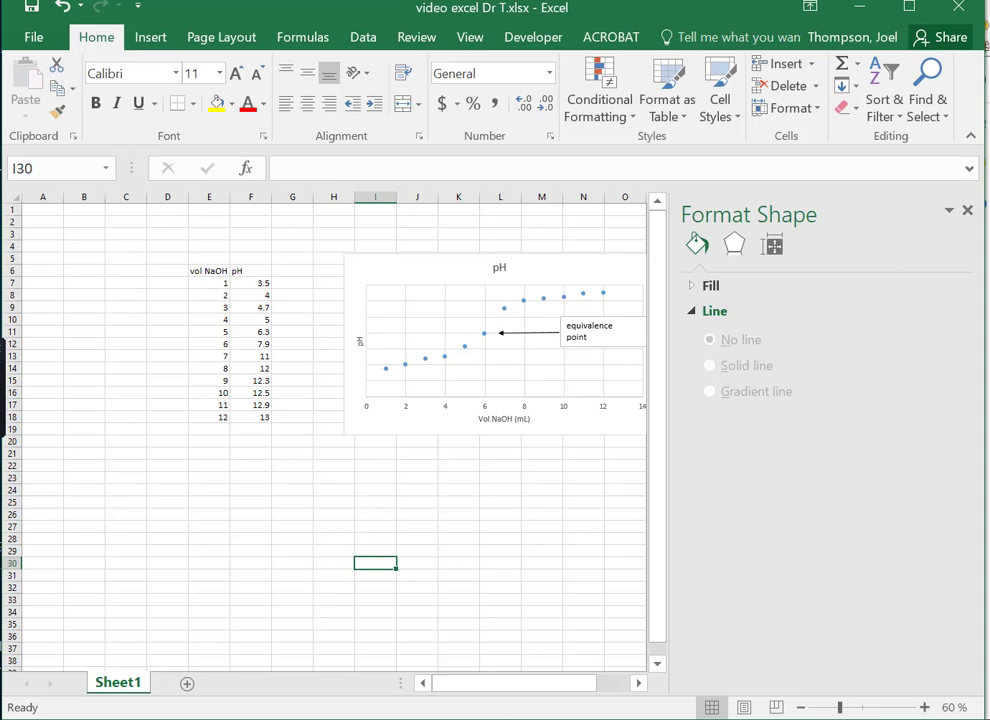
{"action": "mouse_move", "coordinate": [270, 719]}
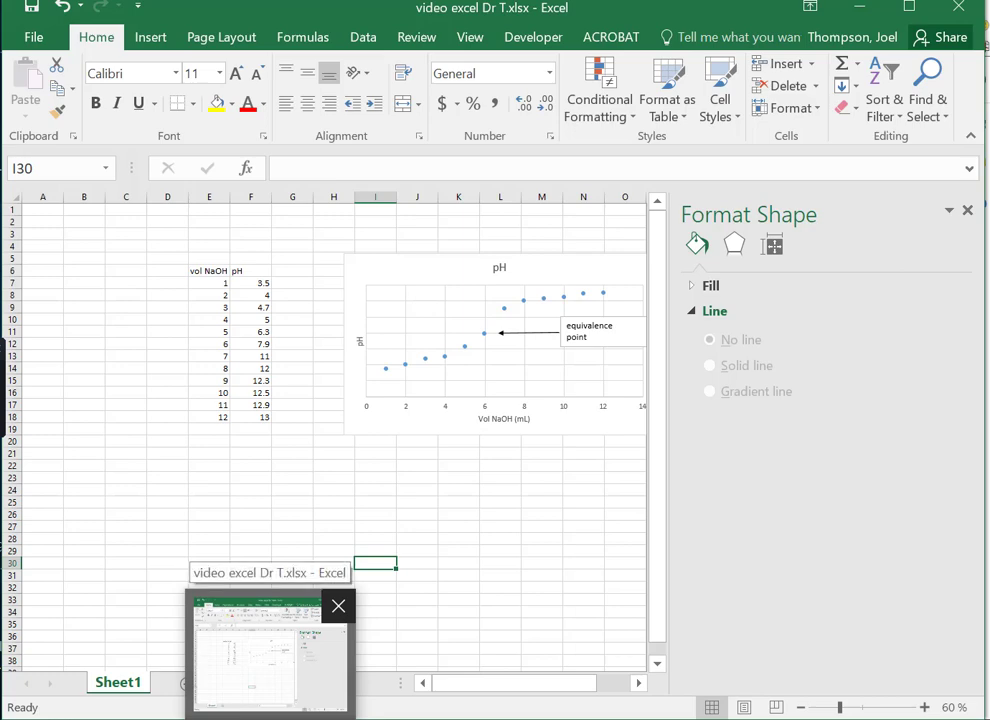
{"action": "left_click", "coordinate": [150, 719]}
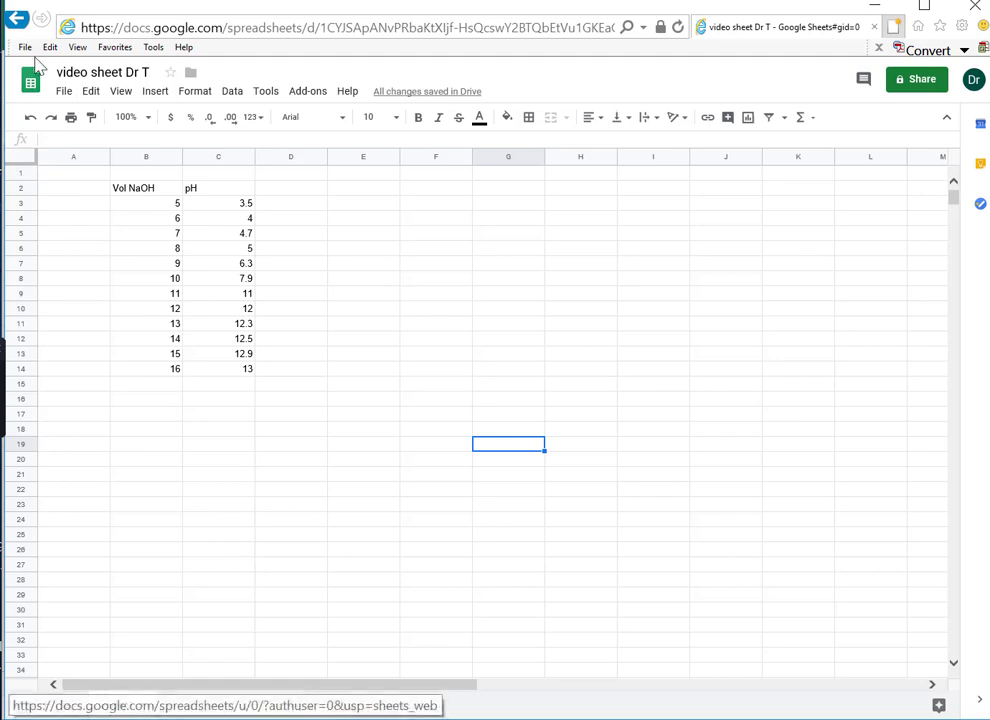
- Open 'video sheet Dr T' from the Sheets home page and select the B2:C14 data
{"action": "left_click", "coordinate": [31, 88]}
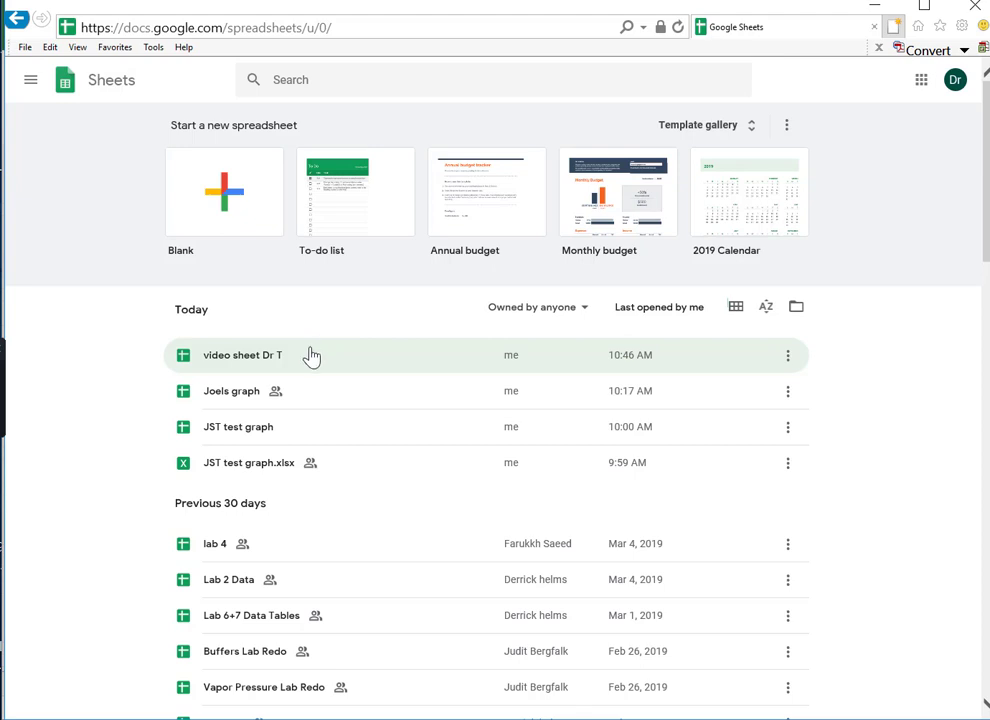
{"action": "left_click", "coordinate": [210, 366]}
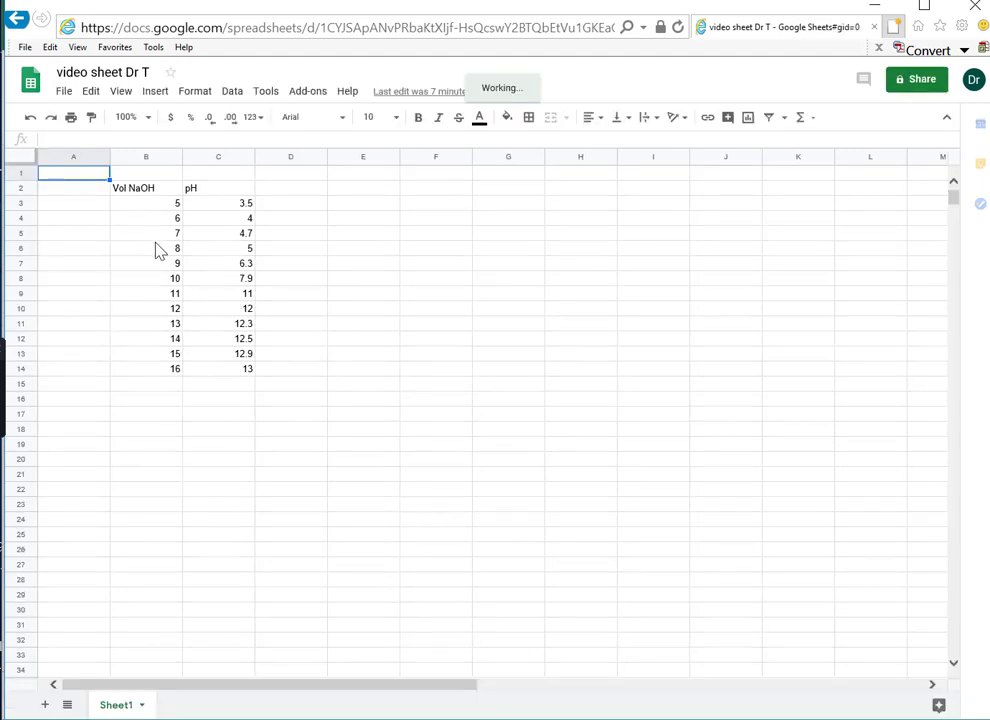
{"action": "left_click", "coordinate": [142, 188]}
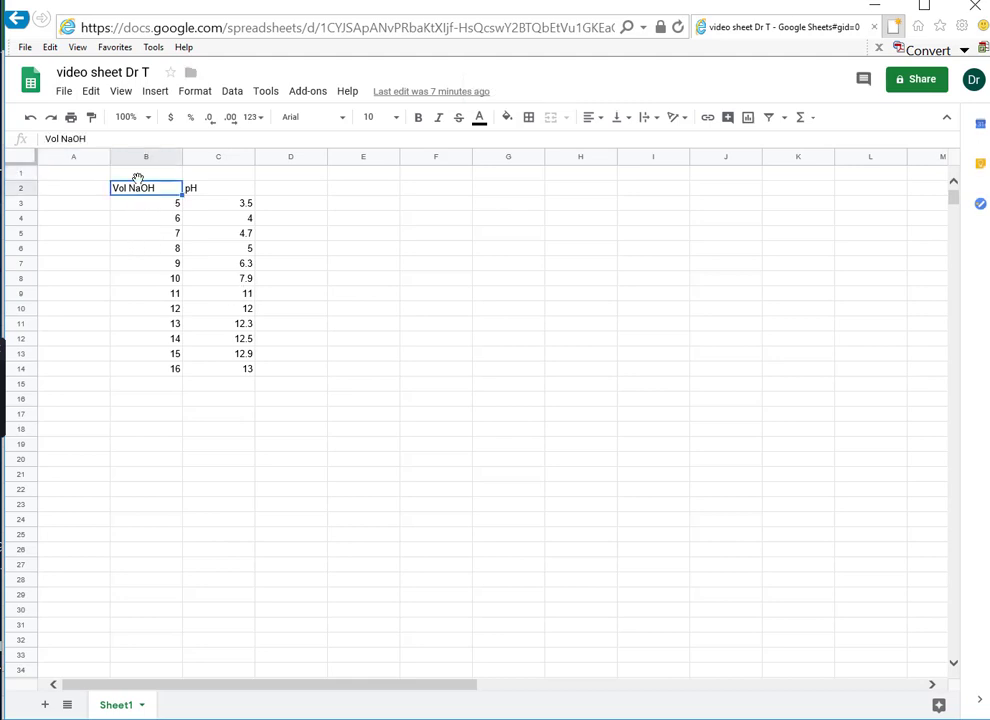
{"action": "left_click", "coordinate": [247, 372], "text": "shift"}
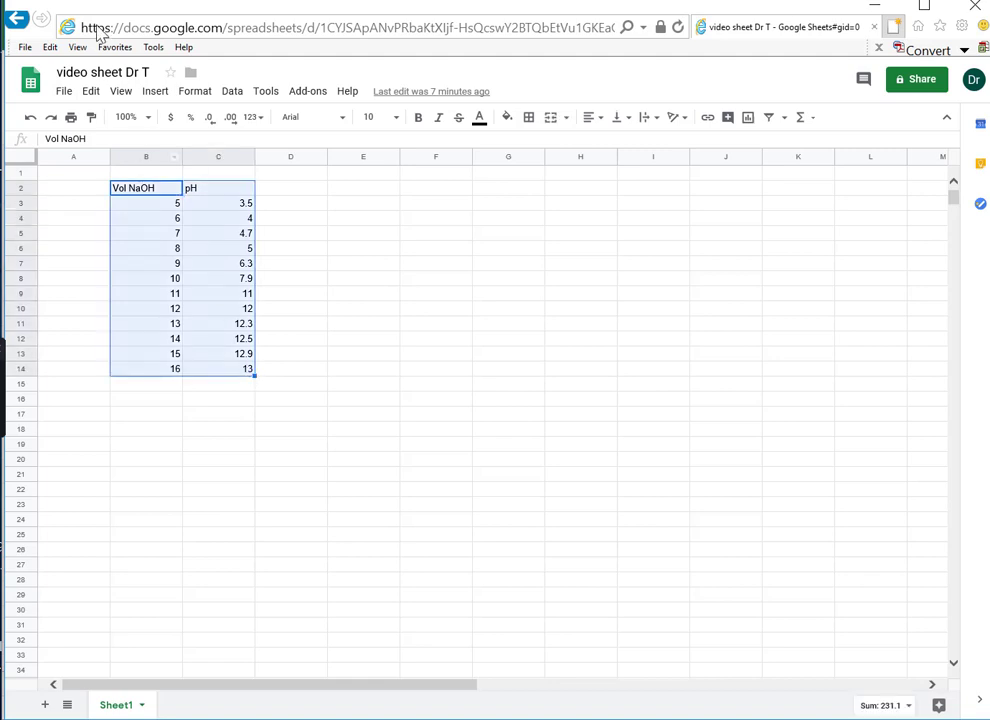
{"action": "left_click", "coordinate": [150, 92]}
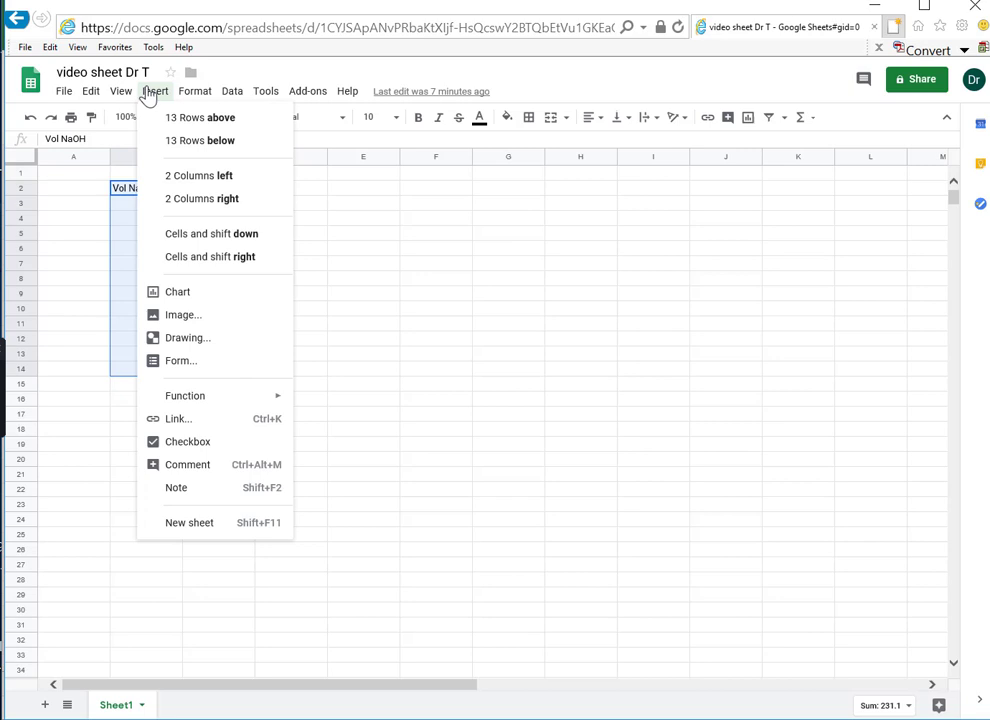
- Insert a chart of the B2:C14 titration data beside the table, make it a scatter chart, and resize it
{"action": "left_click", "coordinate": [191, 298]}
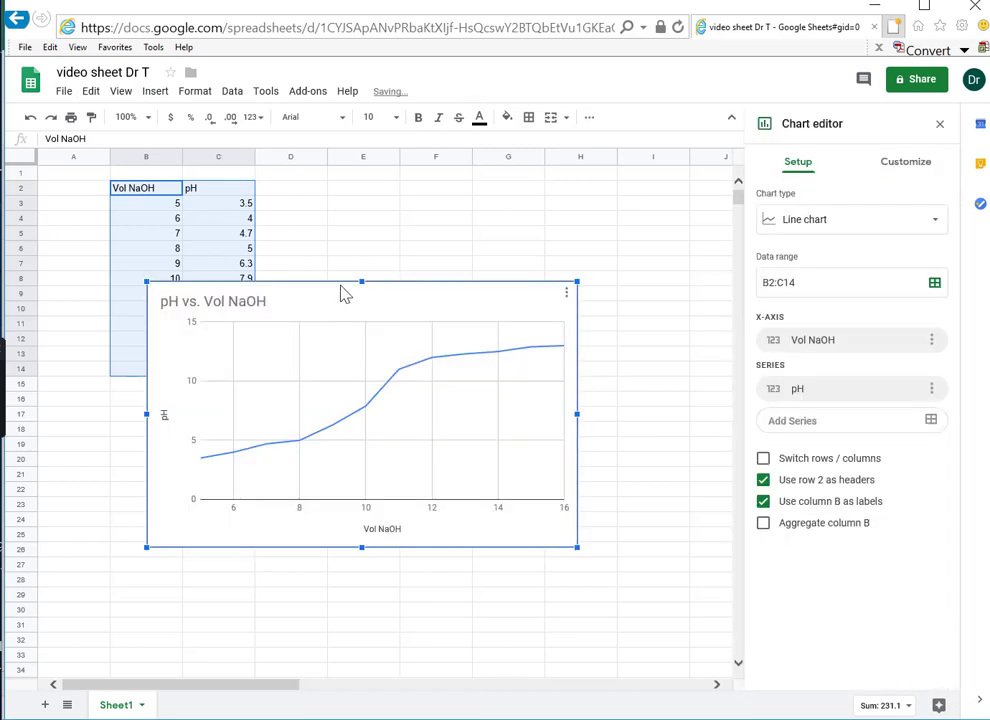
{"action": "left_click_drag", "start_coordinate": [339, 290], "coordinate": [446, 186]}
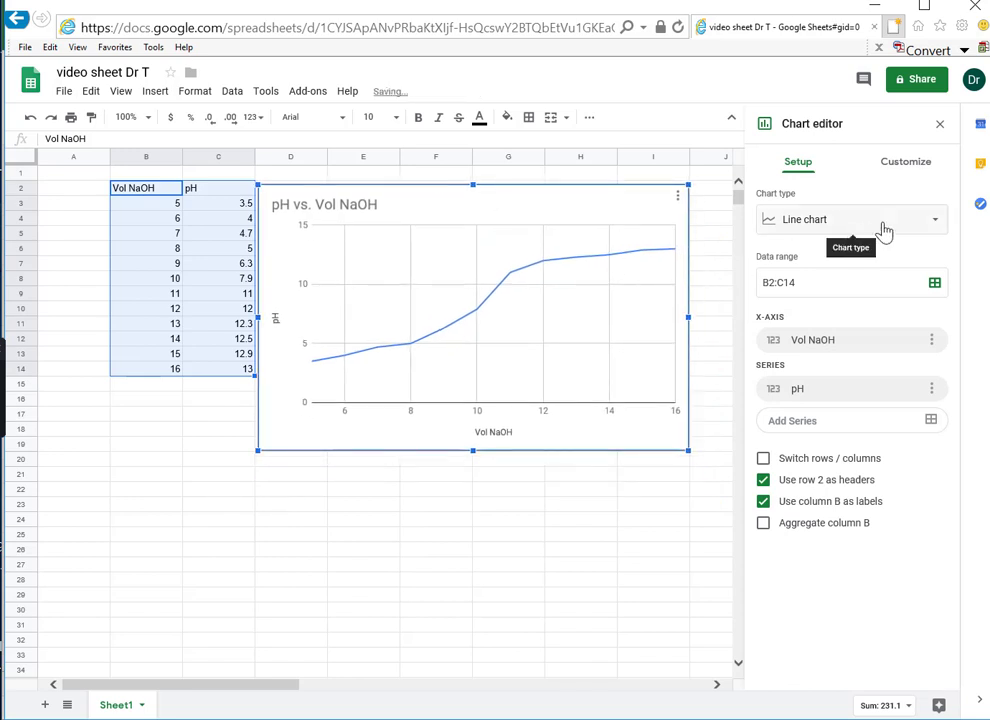
{"action": "left_click", "coordinate": [933, 223]}
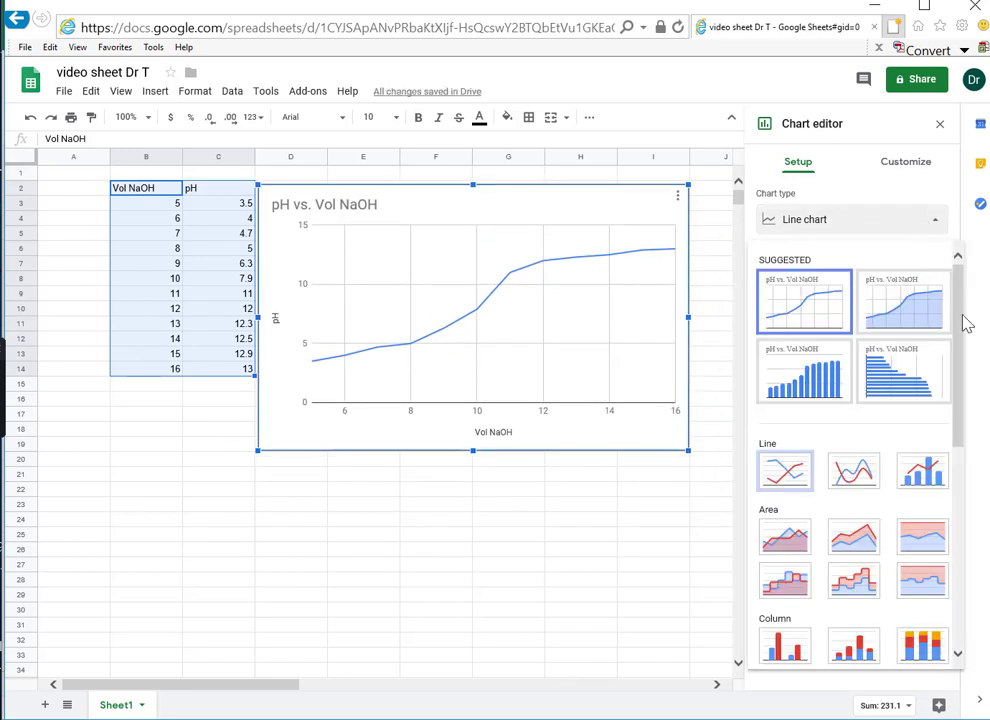
{"action": "left_click_drag", "start_coordinate": [963, 327], "coordinate": [963, 512]}
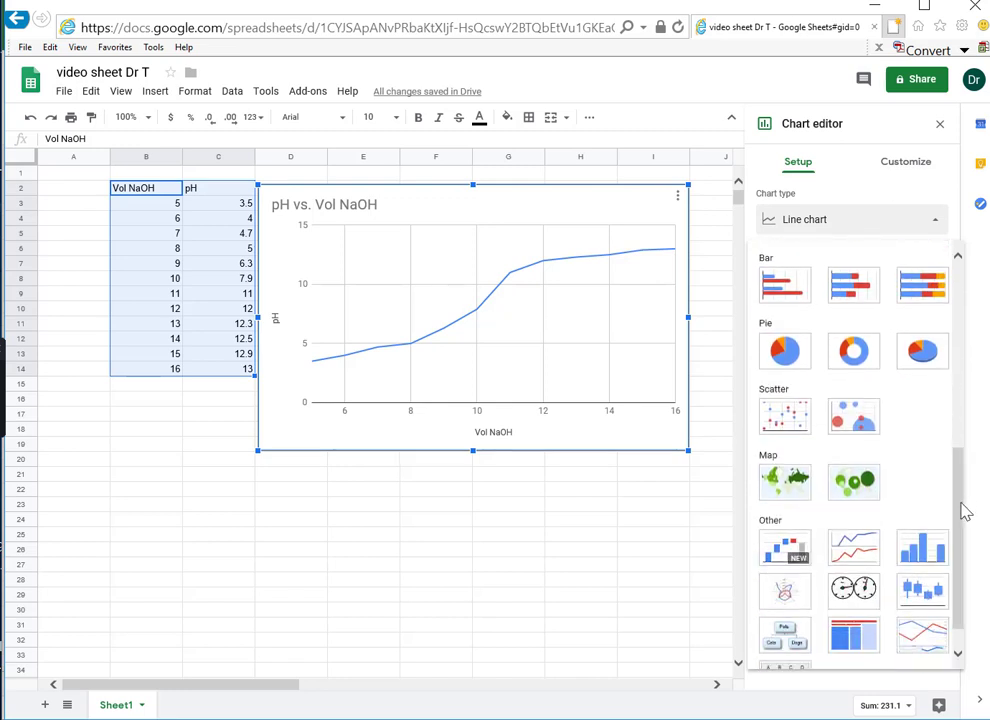
{"action": "left_click", "coordinate": [784, 415]}
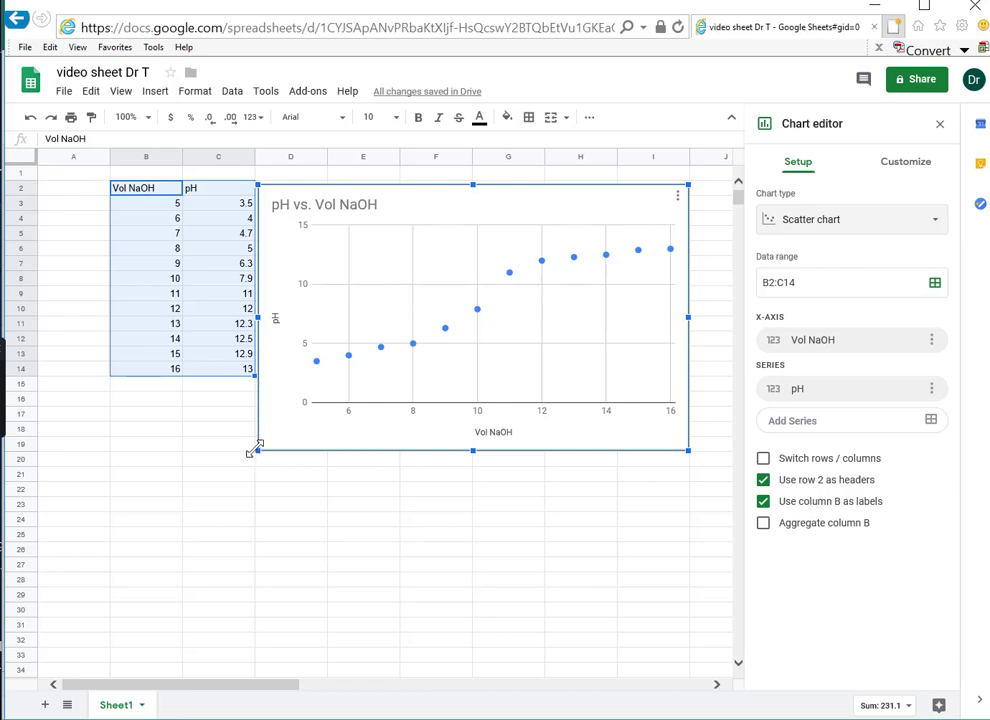
{"action": "left_click_drag", "start_coordinate": [255, 448], "coordinate": [285, 438]}
{"action": "left_click_drag", "start_coordinate": [471, 208], "coordinate": [481, 227]}
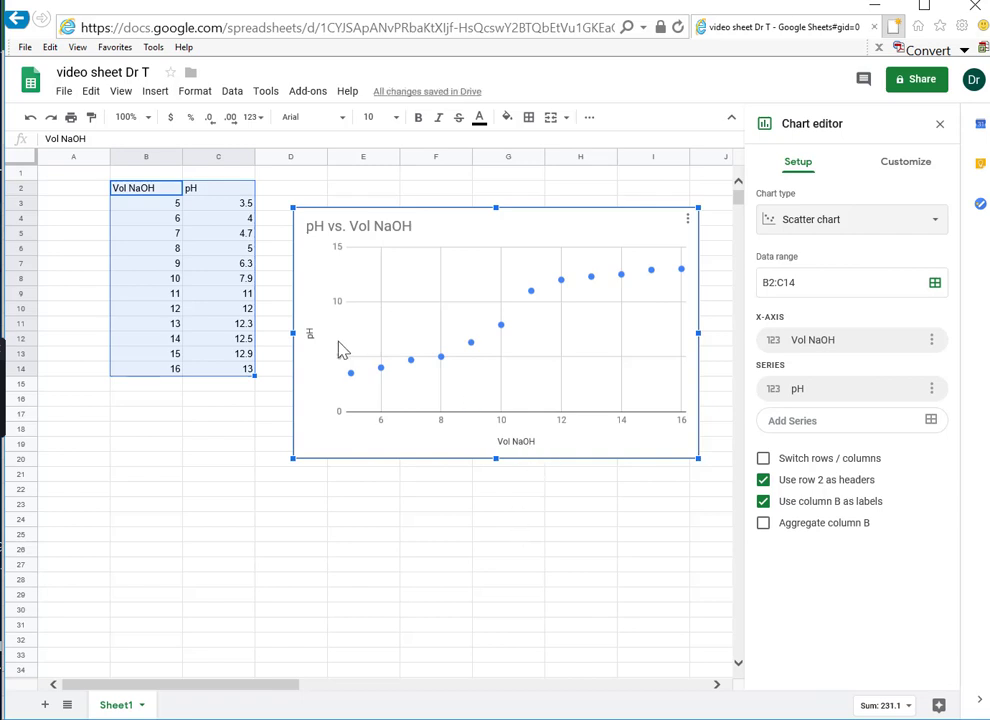
{"action": "left_click", "coordinate": [512, 450]}
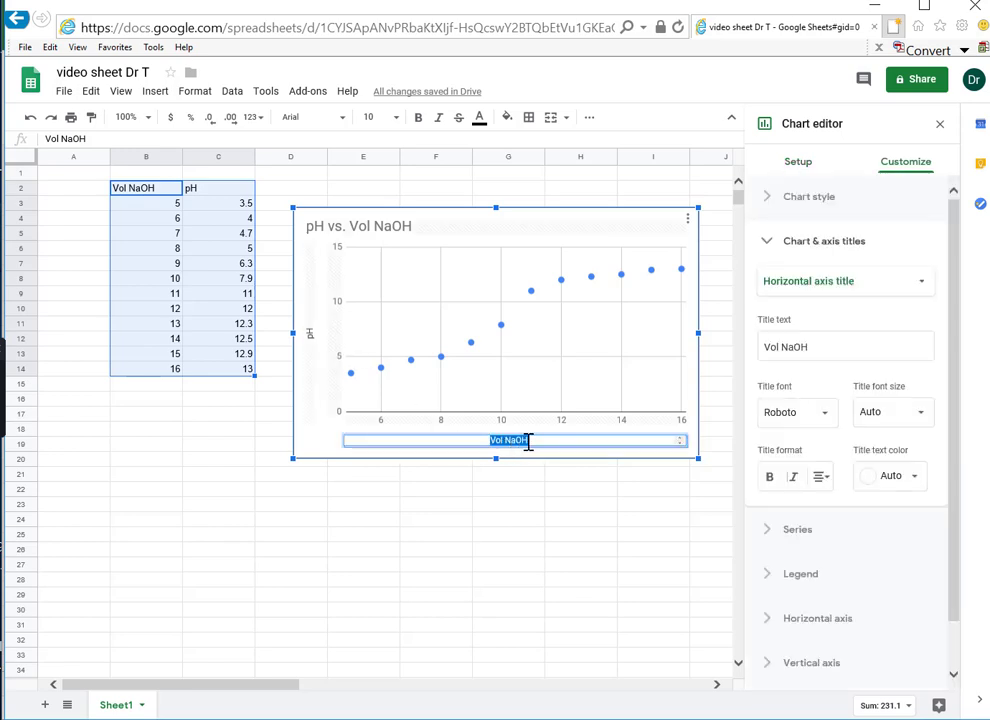
- Append '(mL)' to the horizontal axis title so it reads 'Vol NaOH (mL)'
{"action": "left_click", "coordinate": [531, 441]}
{"action": "type", "text": "("}
{"action": "key", "text": "BackSpace"}
{"action": "key", "text": "BackSpace"}
{"action": "type", "text": "(mL)"}
{"action": "left_click", "coordinate": [560, 521]}
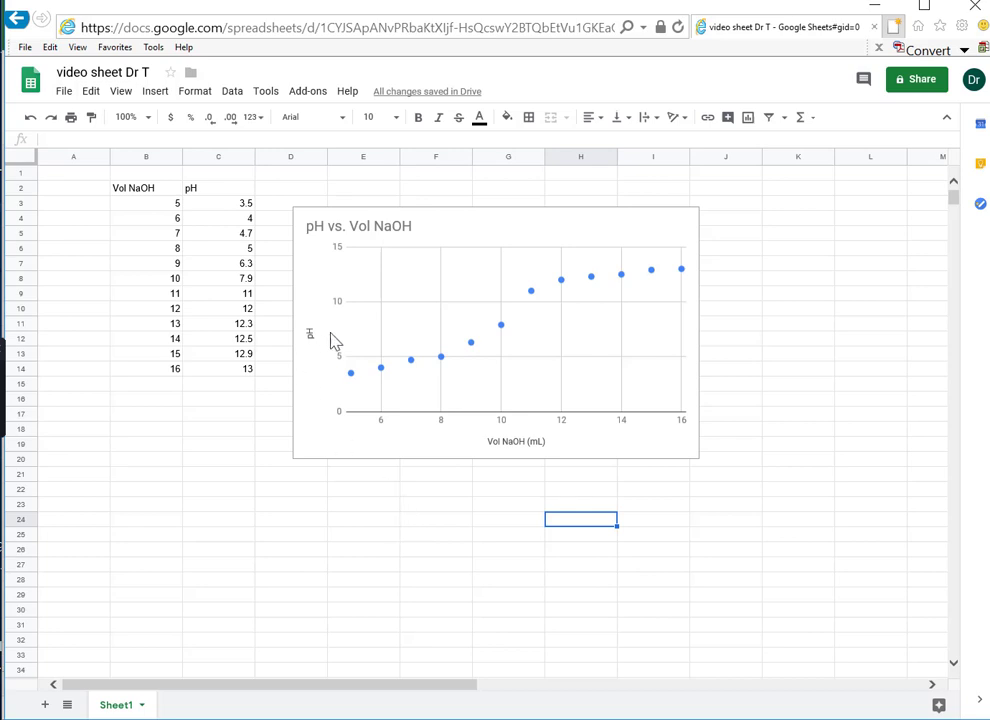
- Edit the 'pH vs. Vol NaOH' chart title in place, then deselect the chart to check it
{"action": "left_click", "coordinate": [361, 231]}
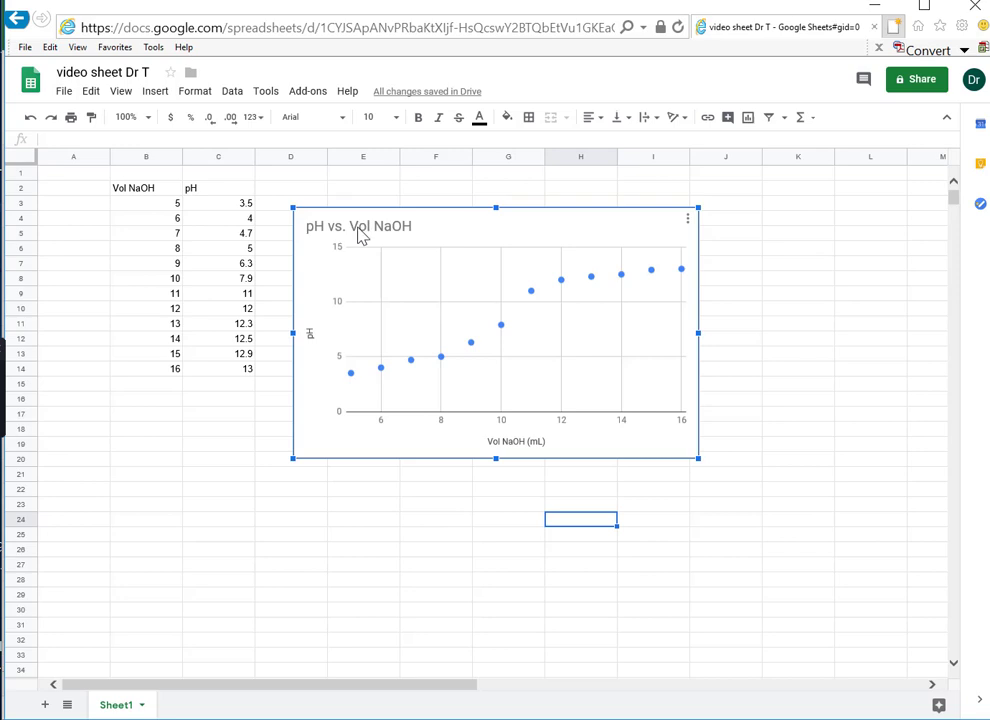
{"action": "double_click", "coordinate": [361, 231]}
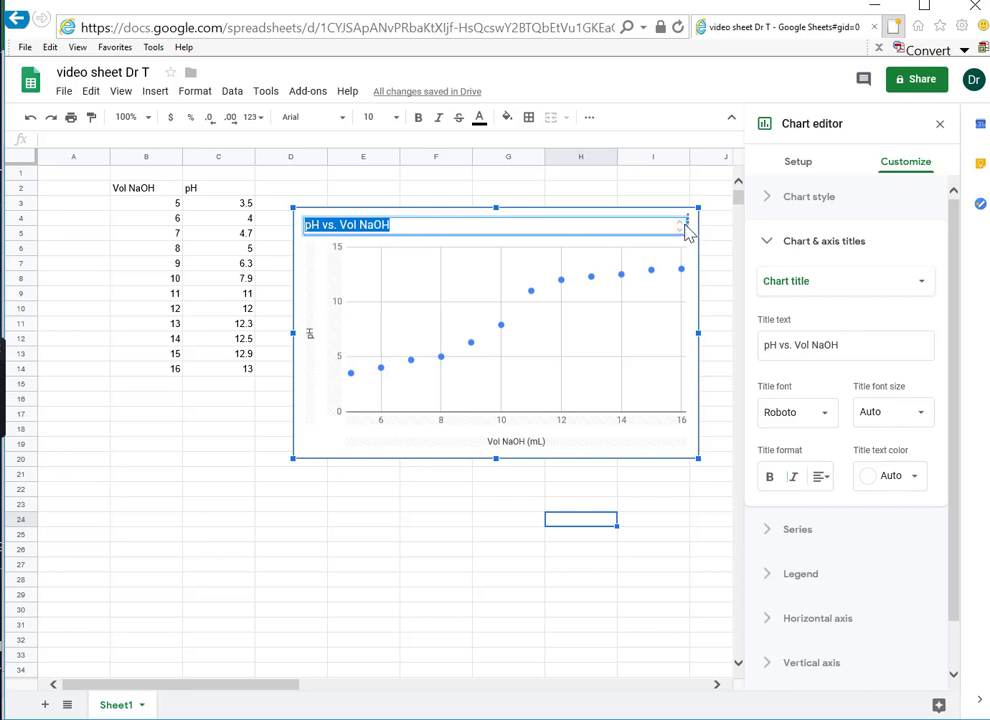
{"action": "left_click", "coordinate": [310, 225]}
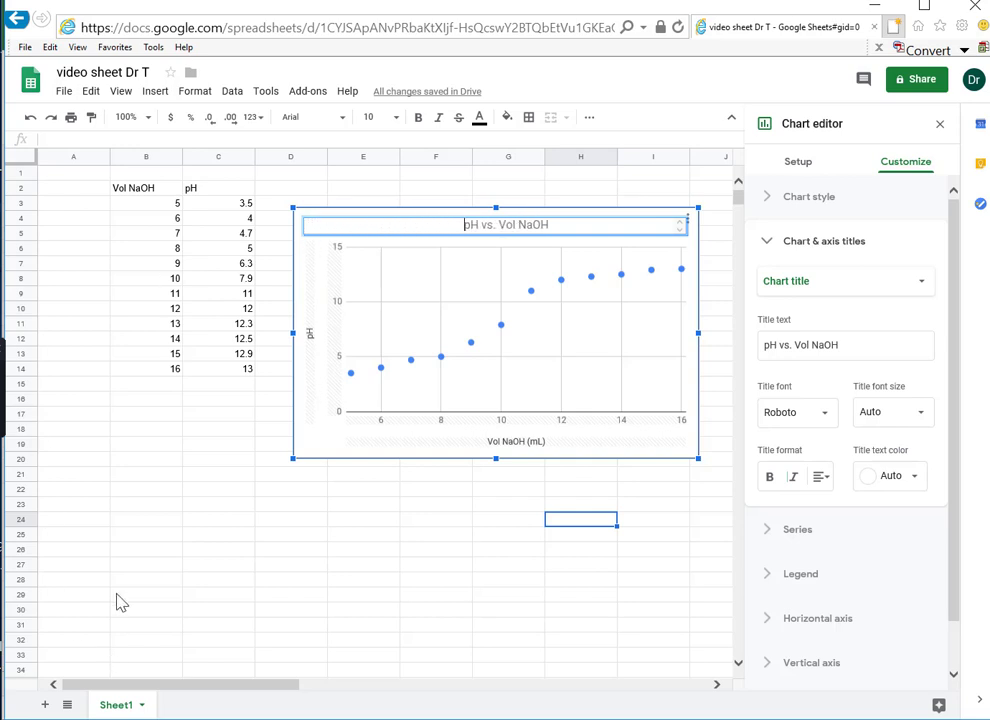
{"action": "left_click", "coordinate": [300, 540]}
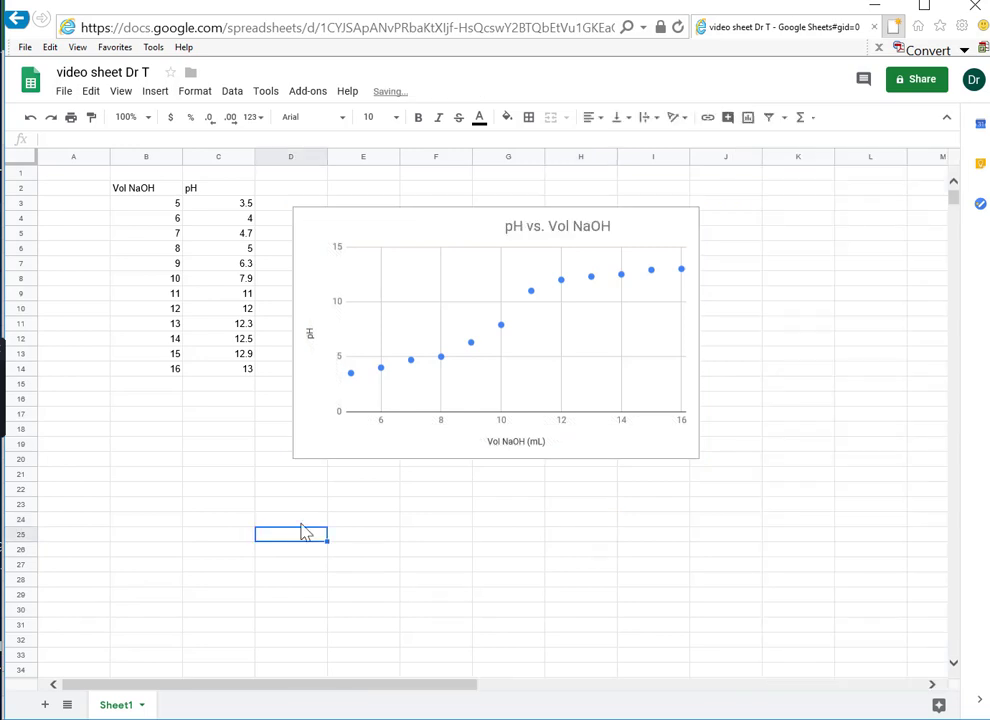
{"action": "left_click", "coordinate": [514, 228]}
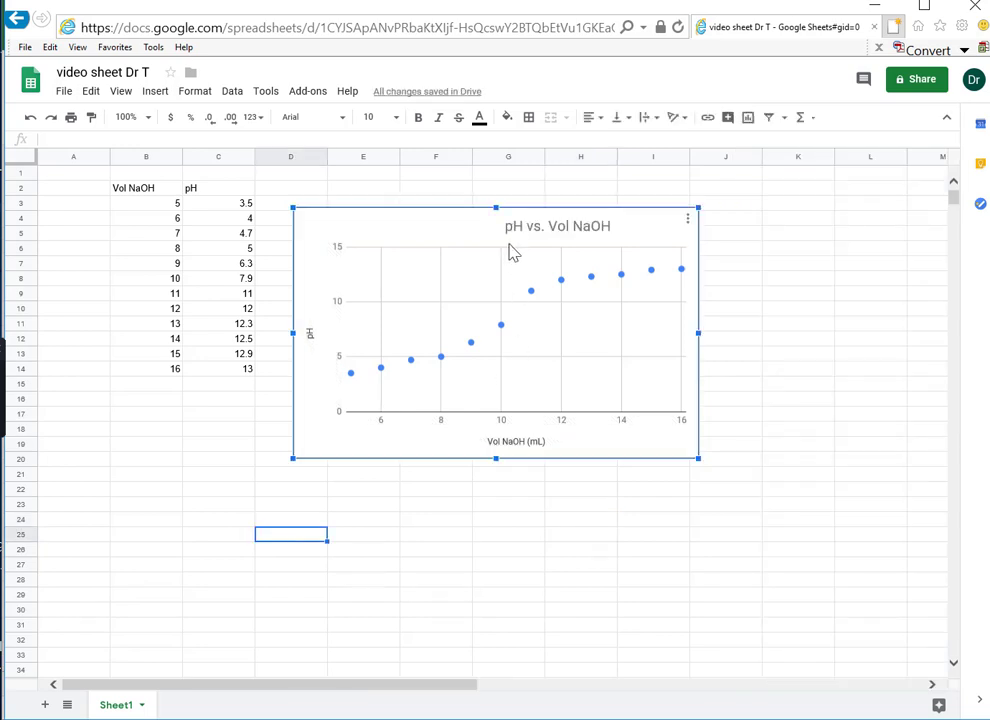
{"action": "double_click", "coordinate": [522, 236]}
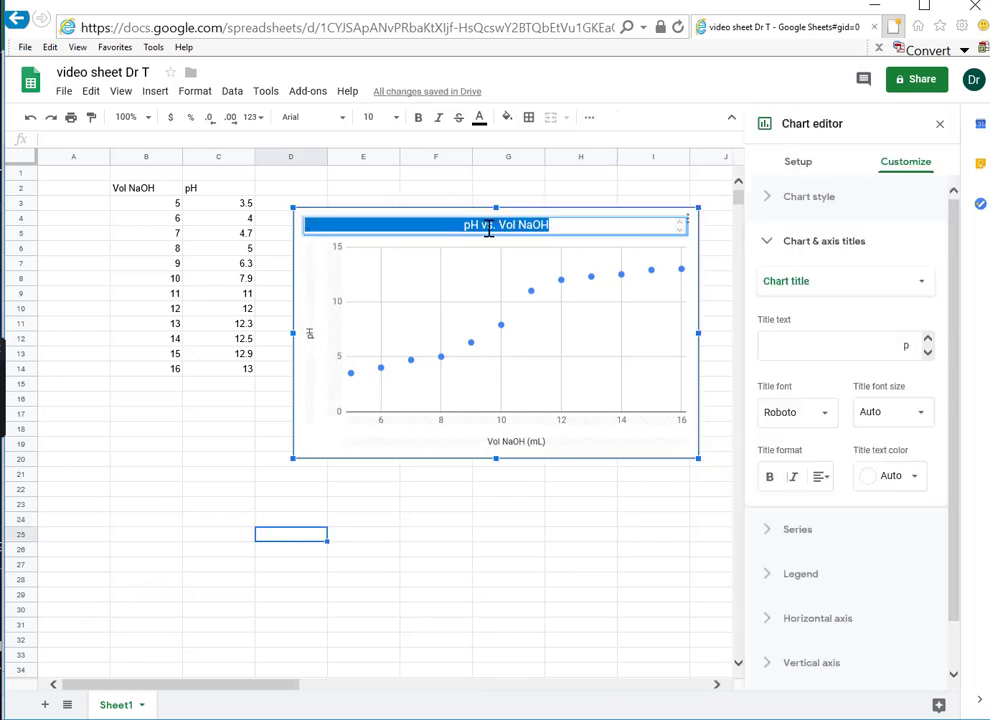
{"action": "key", "text": "BackSpace"}
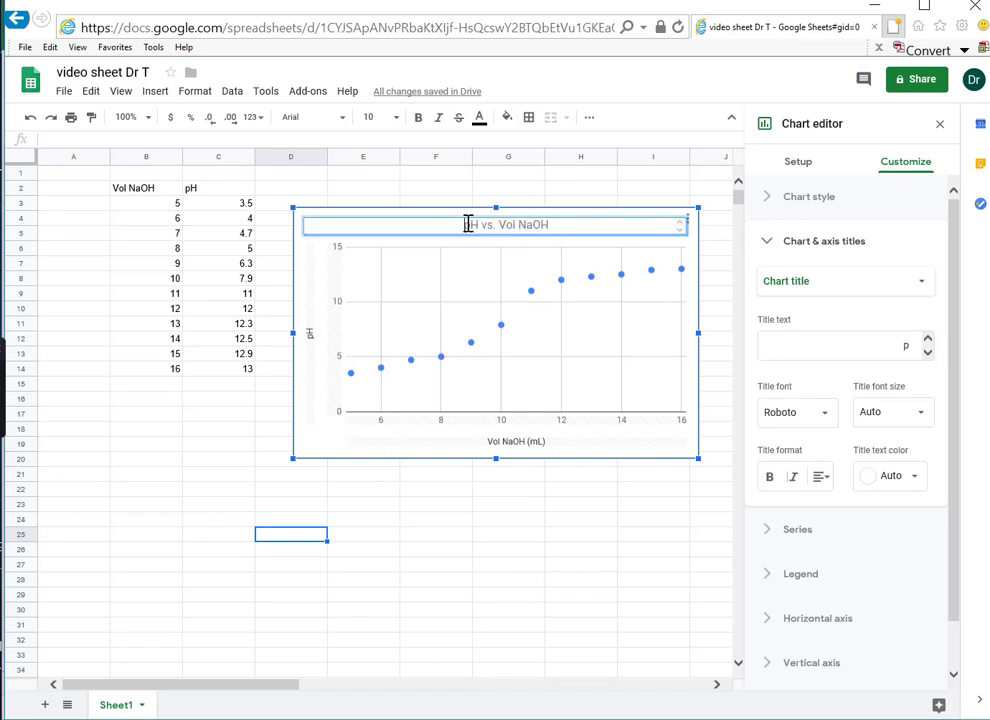
{"action": "left_click", "coordinate": [518, 268]}
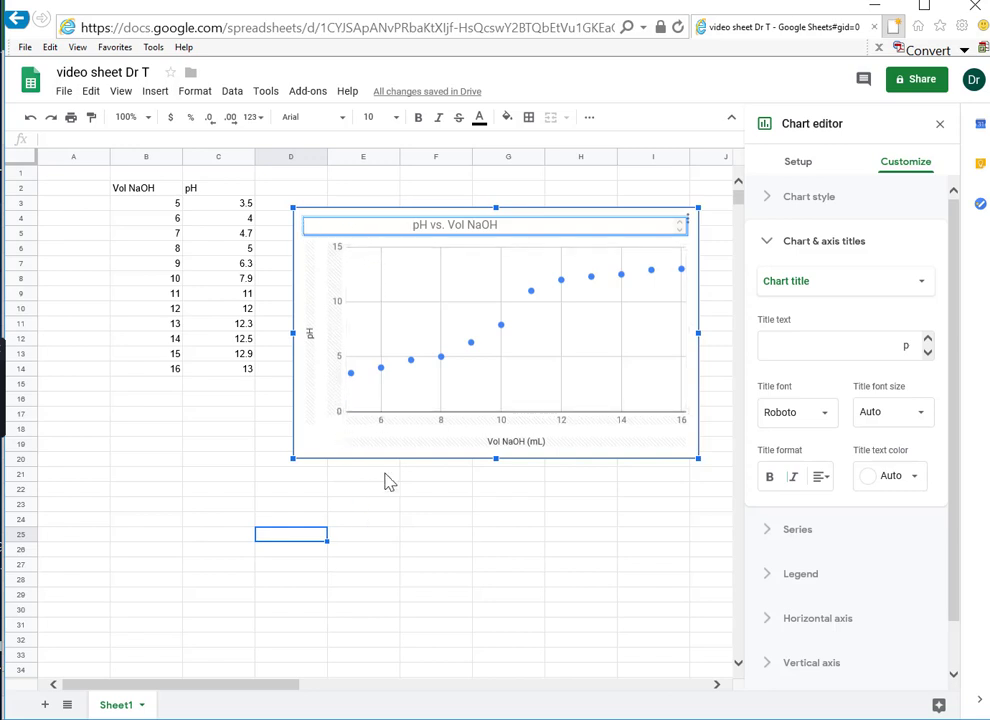
{"action": "left_click", "coordinate": [382, 536]}
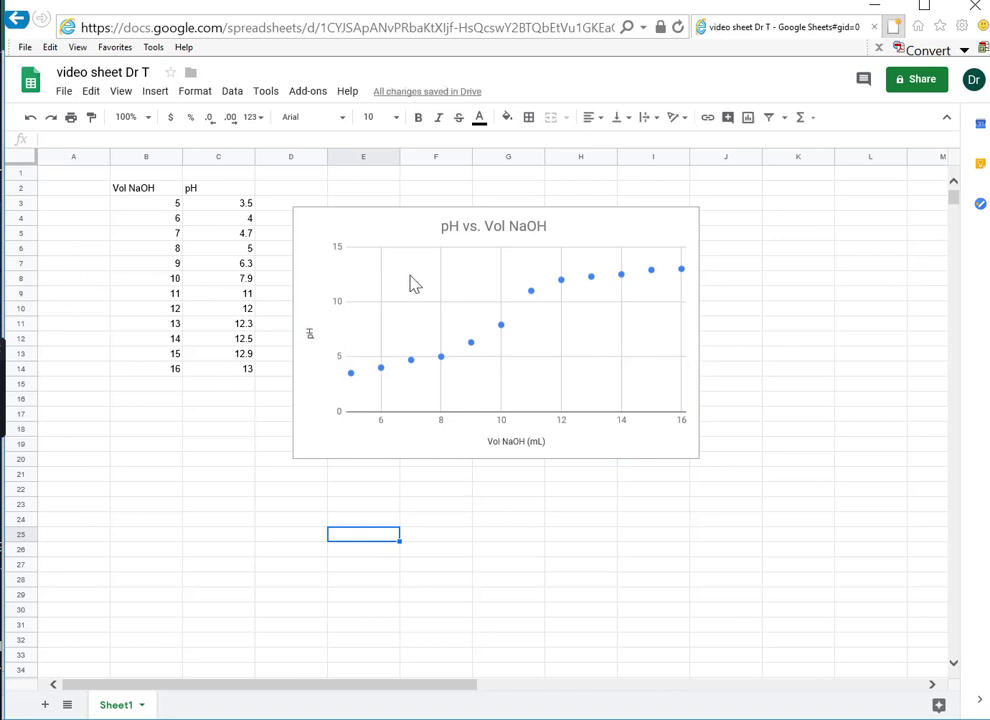
- Go to the Google Sheets home page and switch to Google Docs from the apps menu
{"action": "left_click", "coordinate": [34, 88]}
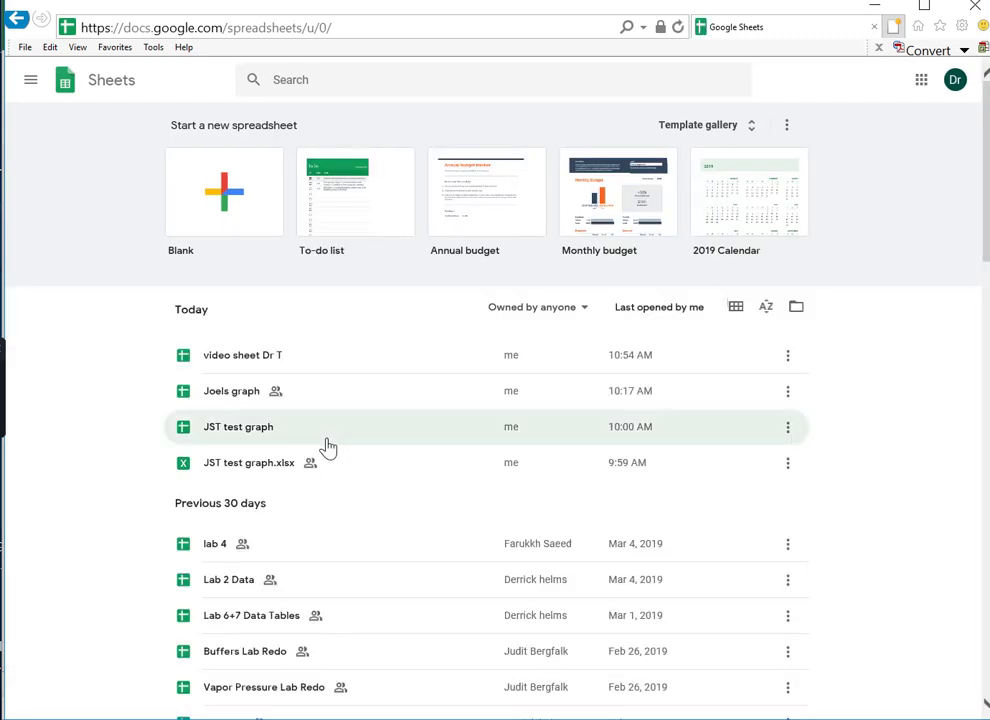
{"action": "left_click", "coordinate": [33, 81]}
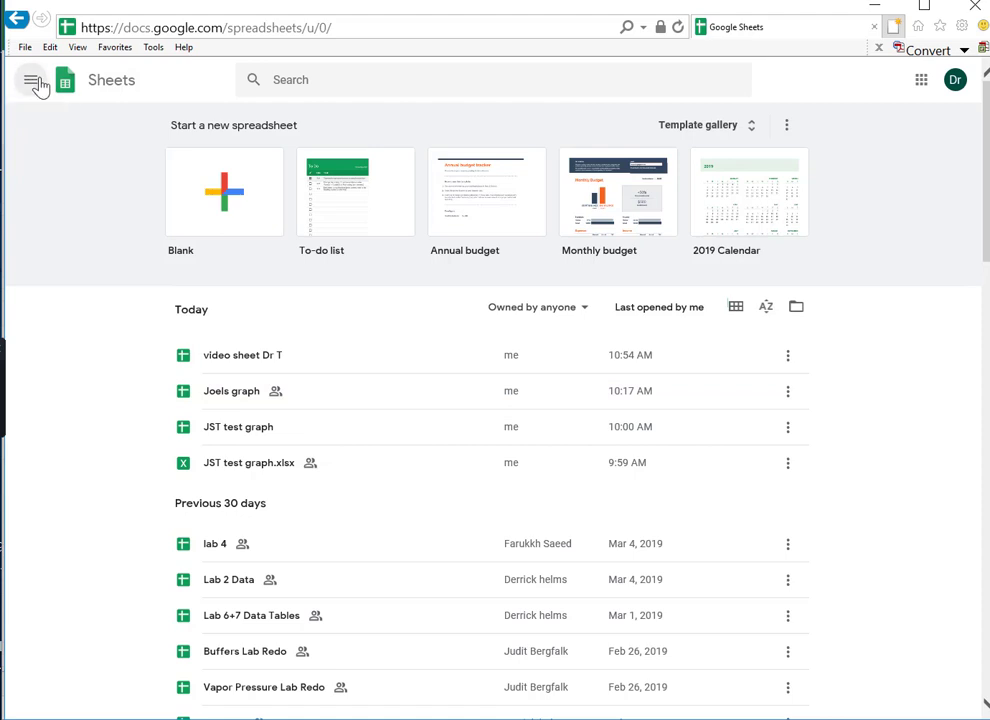
{"action": "left_click", "coordinate": [50, 146]}
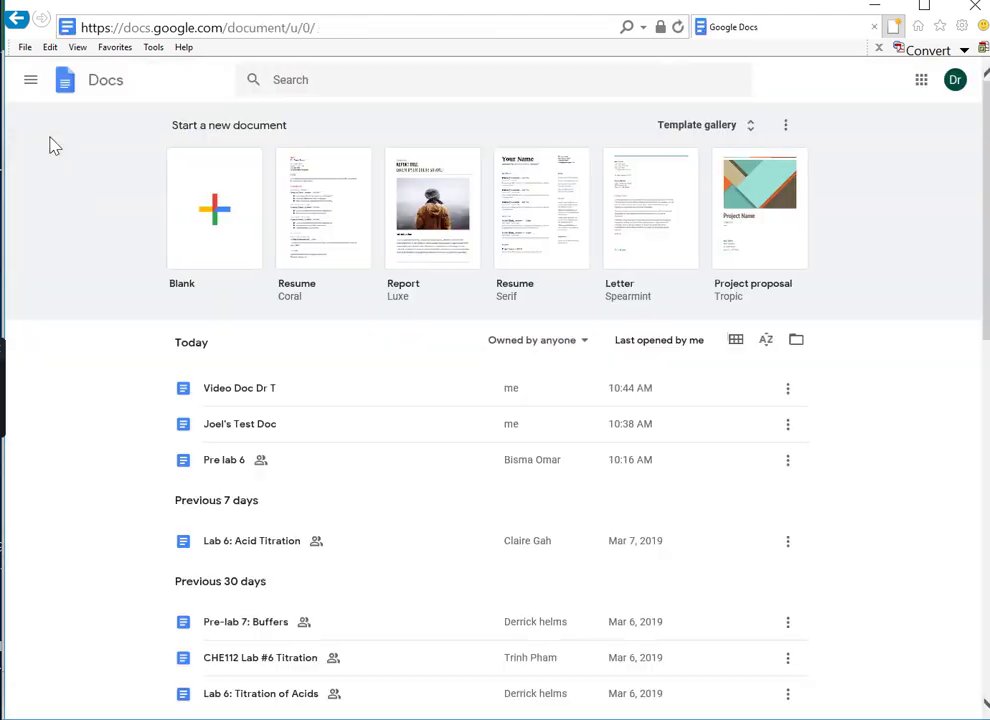
- Open 'Video Doc Dr T' and add a new line below 'Community College of Denver'
{"action": "left_click", "coordinate": [245, 391]}
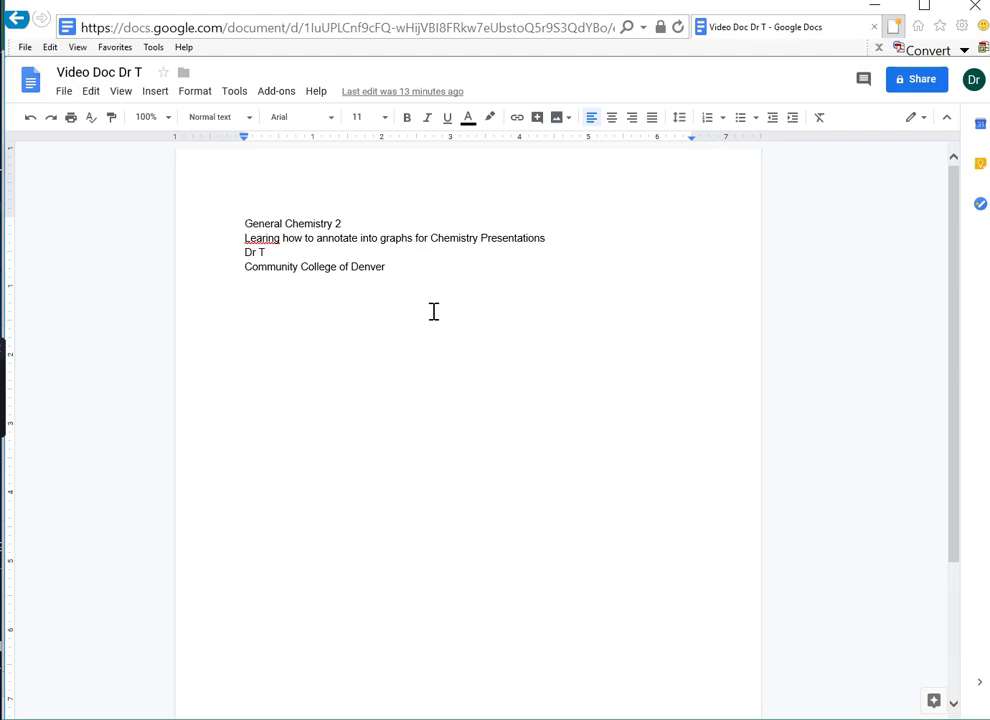
{"action": "key", "text": "Return"}
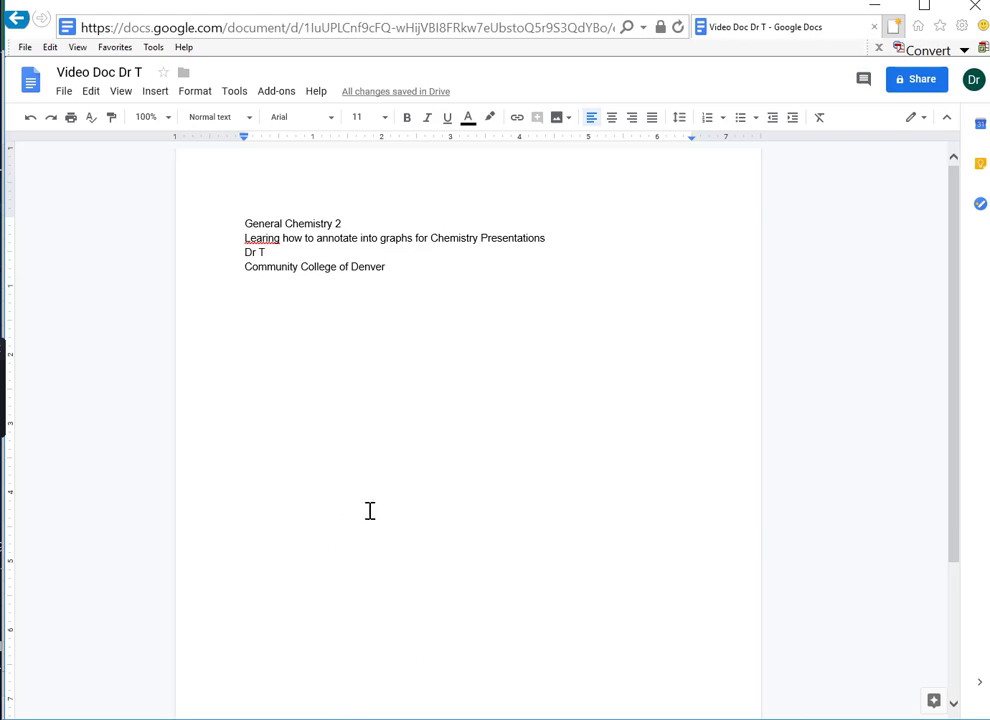
{"action": "mouse_move", "coordinate": [270, 718]}
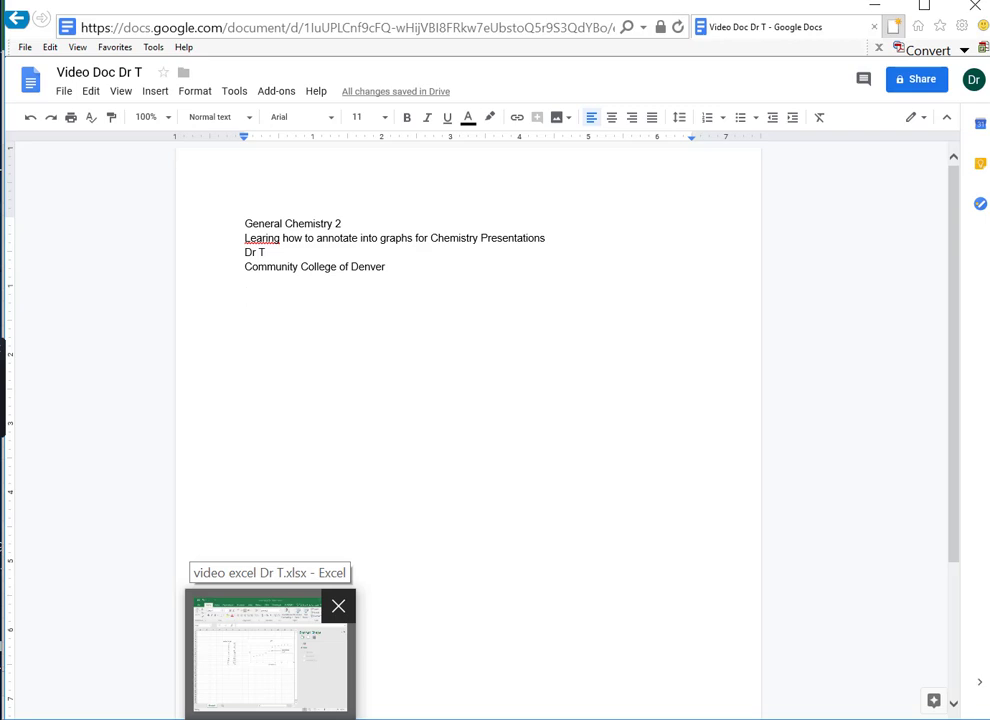
- In 'video excel Dr T.xlsx', close the Format Shape pane and select the 'equivalence point' label and its arrow
{"action": "left_click", "coordinate": [270, 718]}
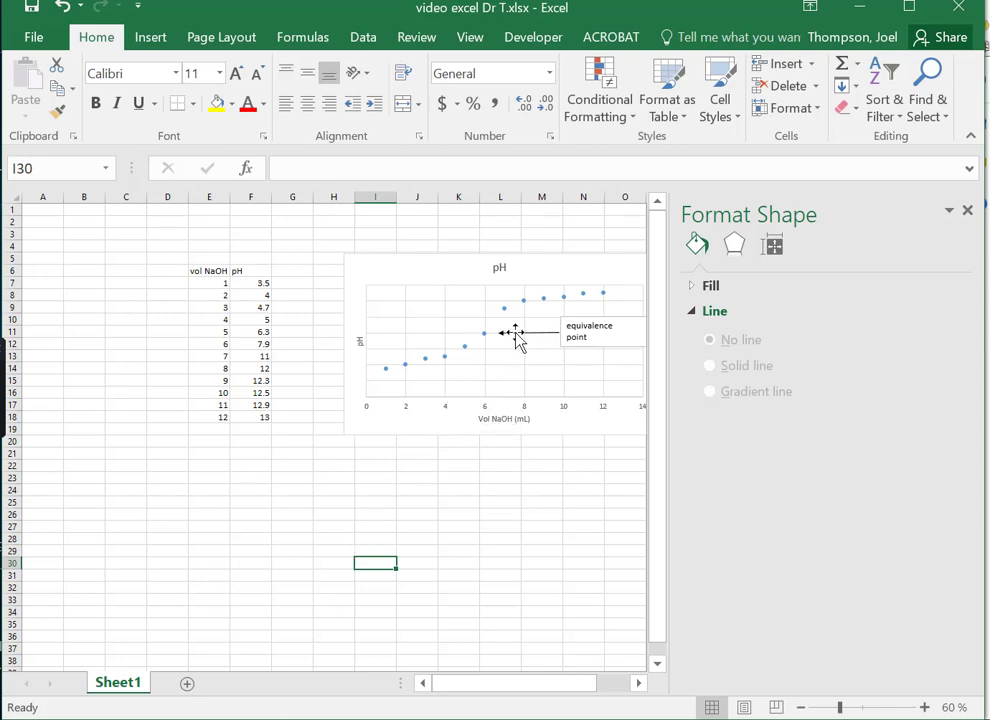
{"action": "left_click", "coordinate": [967, 210]}
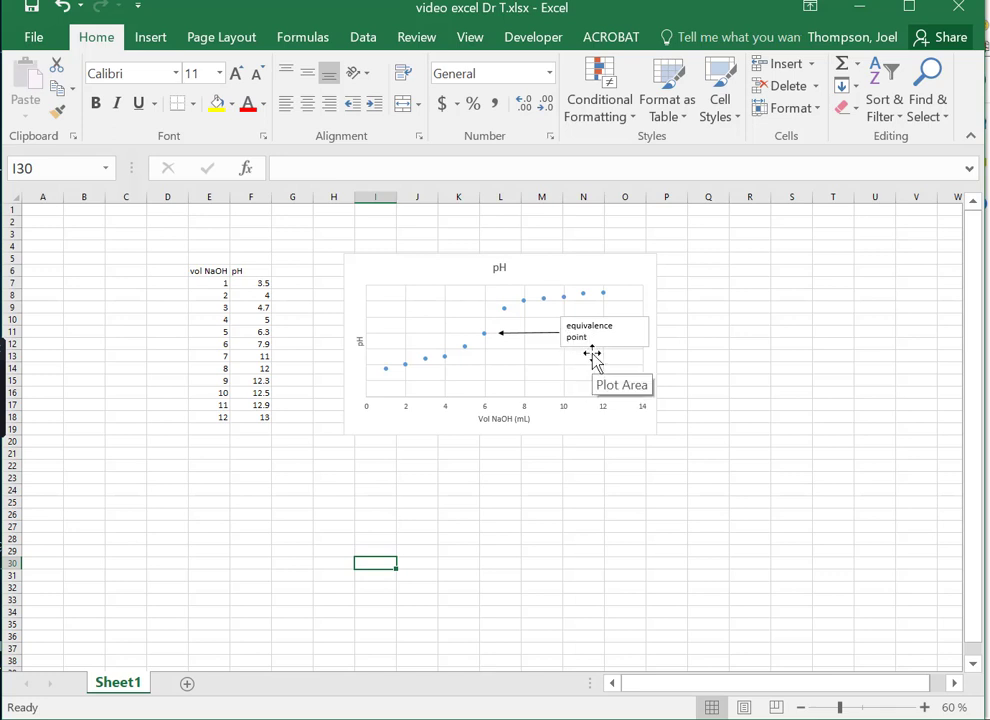
{"action": "left_click", "coordinate": [587, 321]}
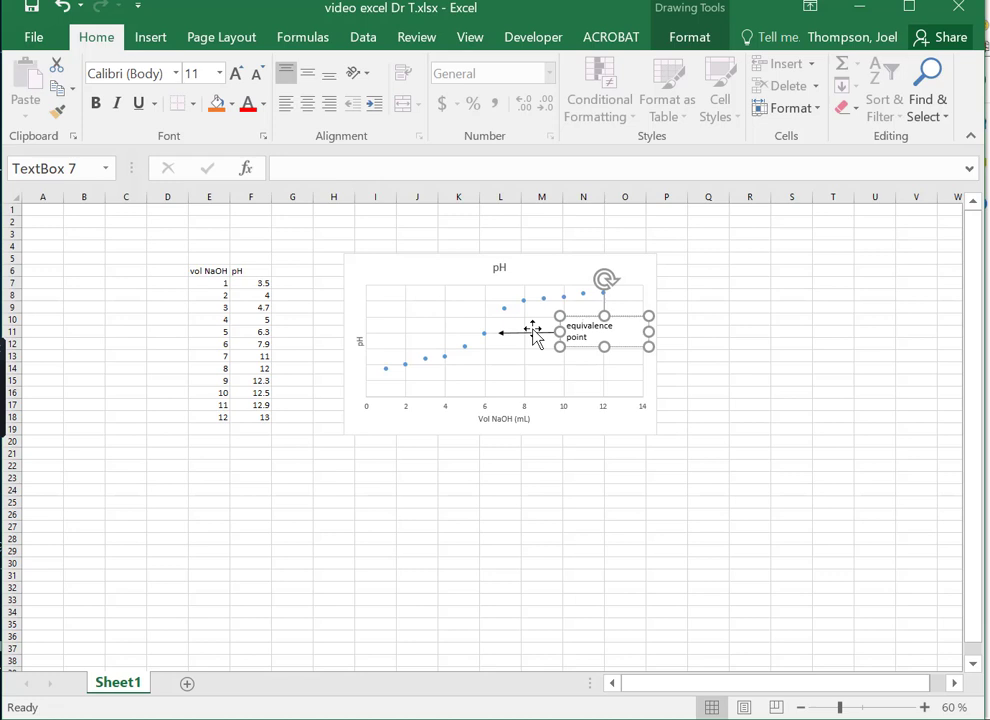
{"action": "left_click", "coordinate": [532, 330], "text": "shift"}
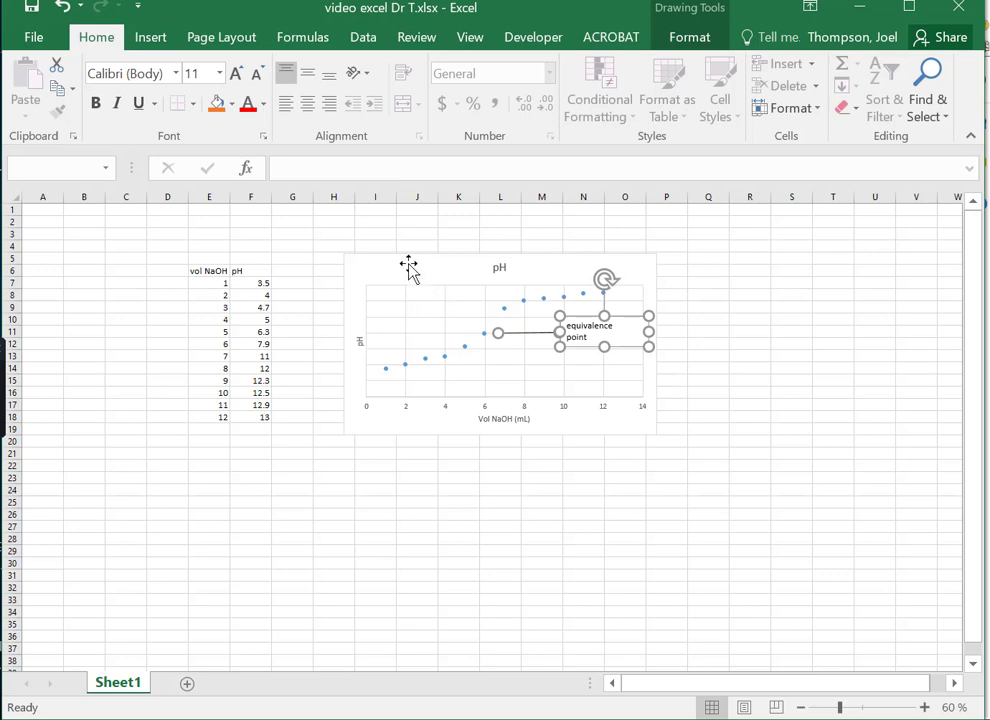
- Select the whole annotated pH chart in Excel
{"action": "left_click", "coordinate": [358, 262]}
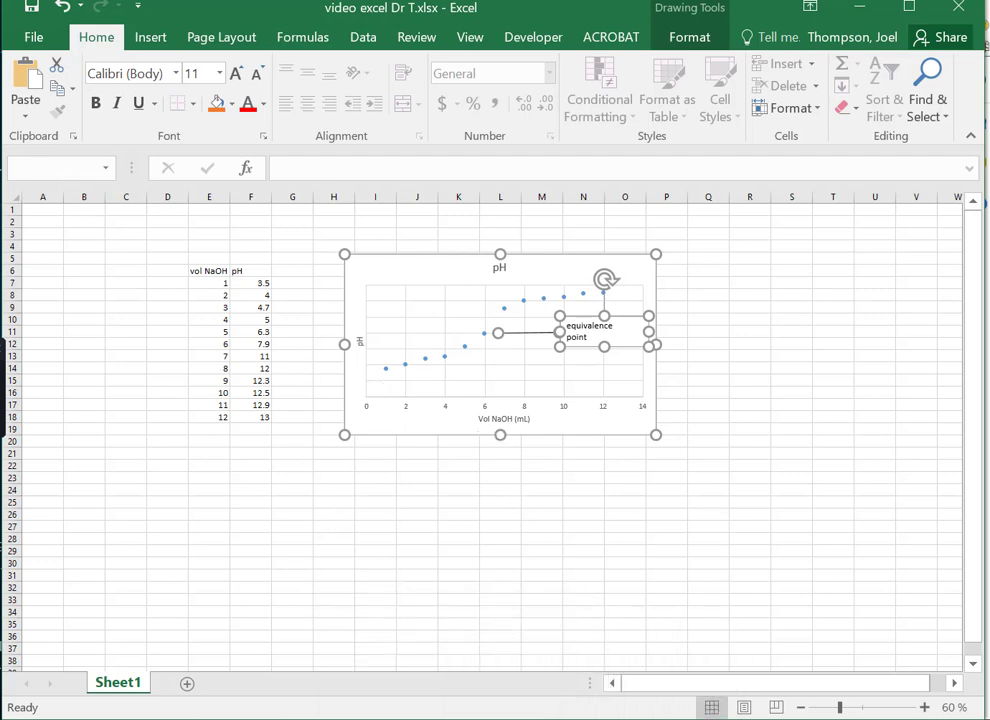
{"action": "mouse_move", "coordinate": [95, 719]}
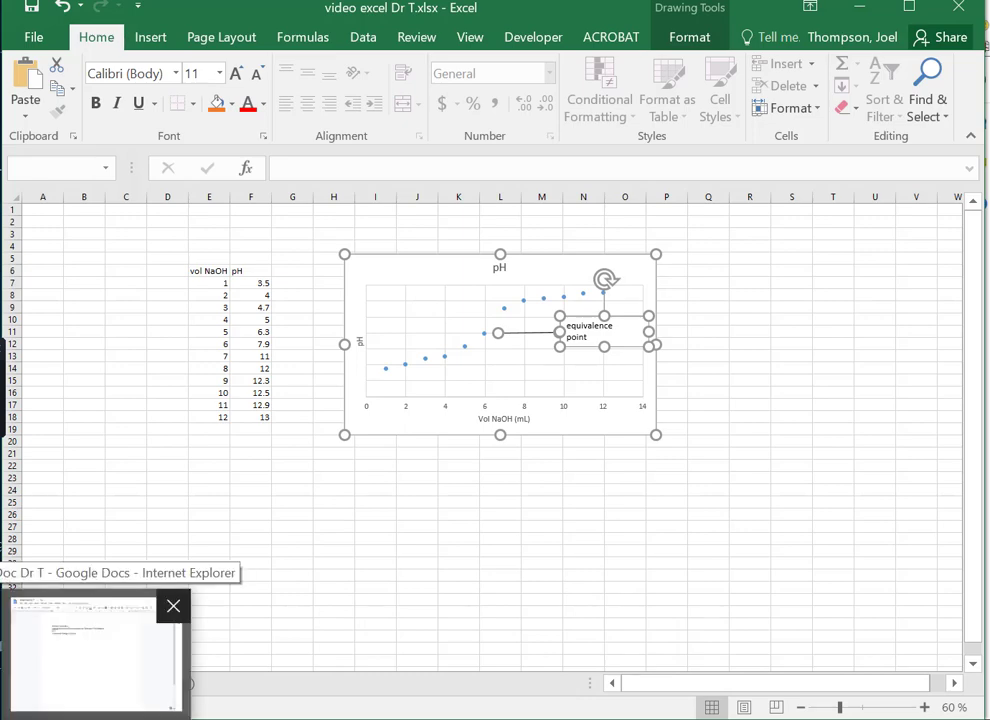
- Paste the annotated chart into 'Video Doc Dr T' with Edit > Paste, allowing clipboard access
{"action": "left_click", "coordinate": [95, 655]}
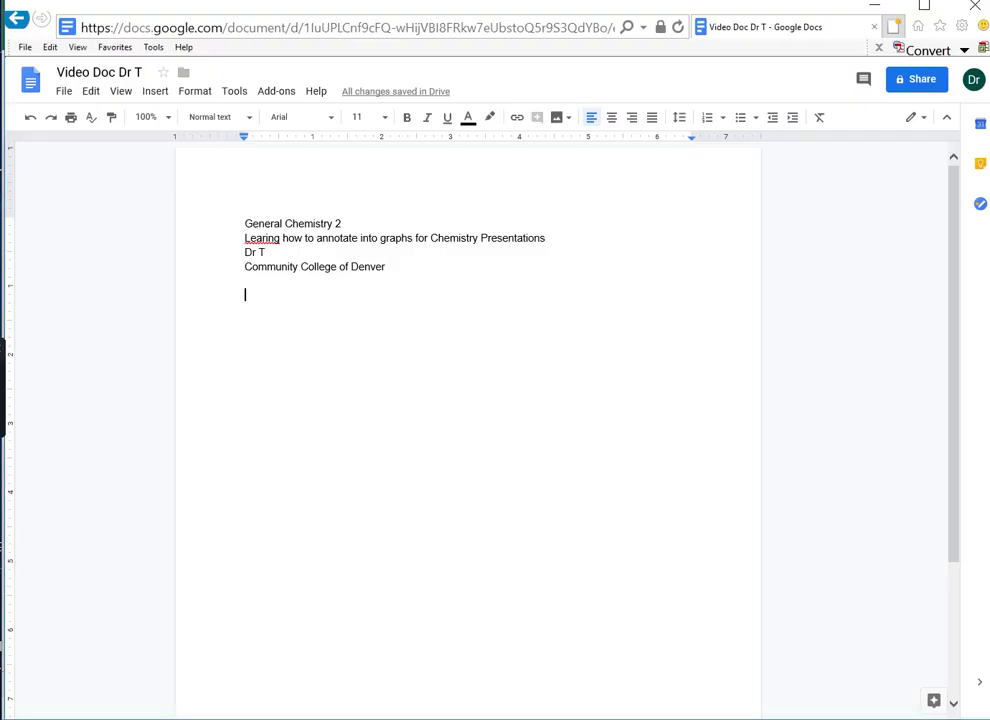
{"action": "left_click", "coordinate": [88, 92]}
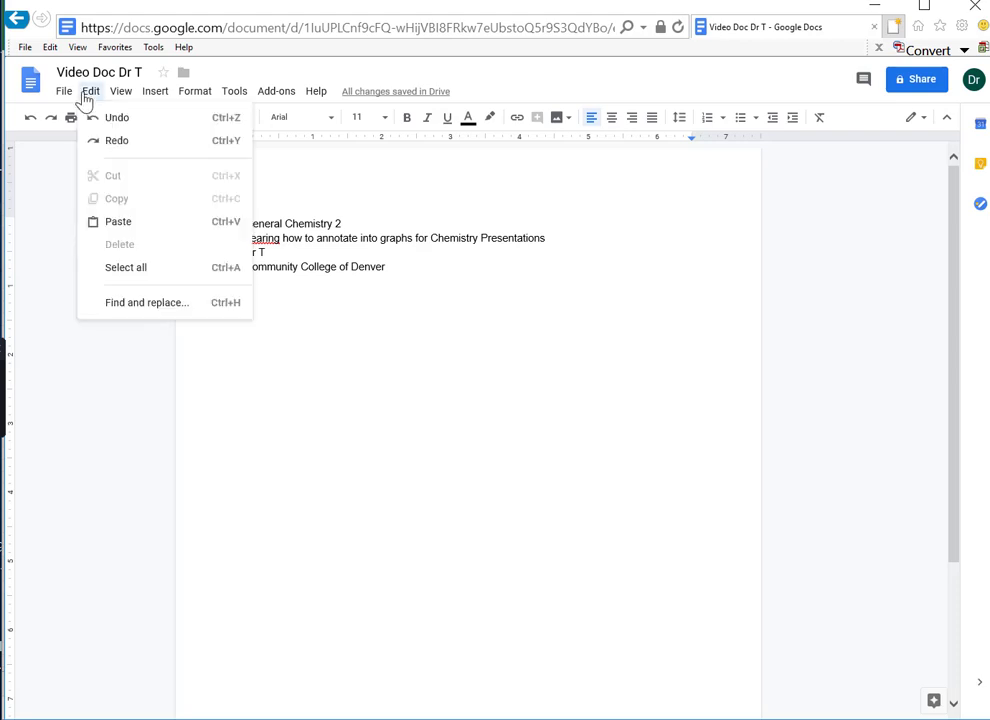
{"action": "left_click", "coordinate": [104, 224]}
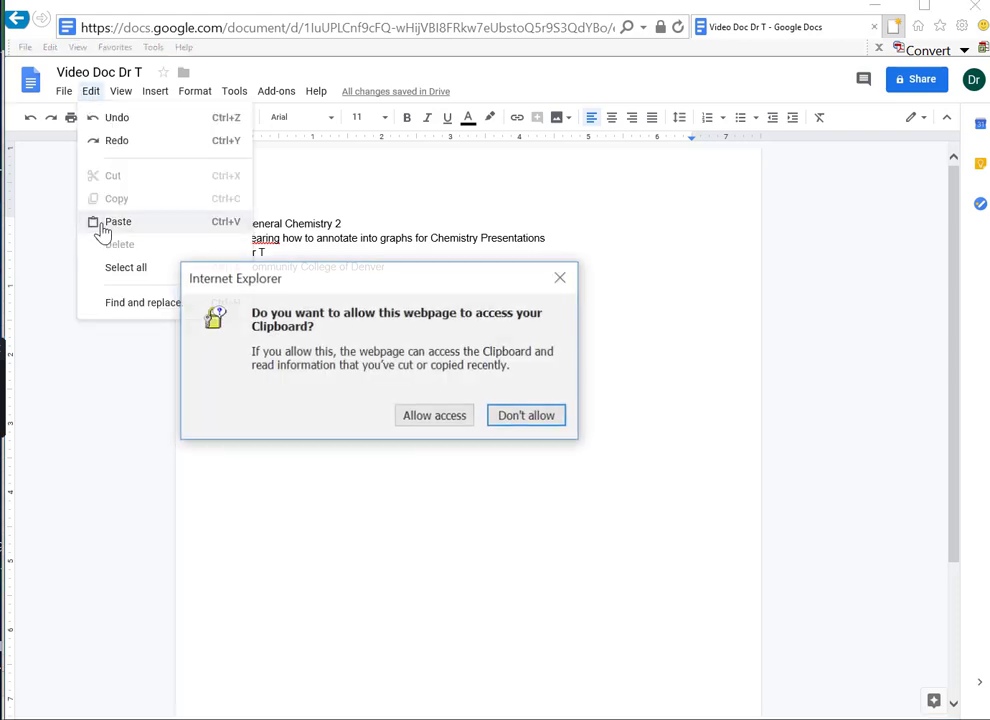
{"action": "left_click", "coordinate": [443, 418]}
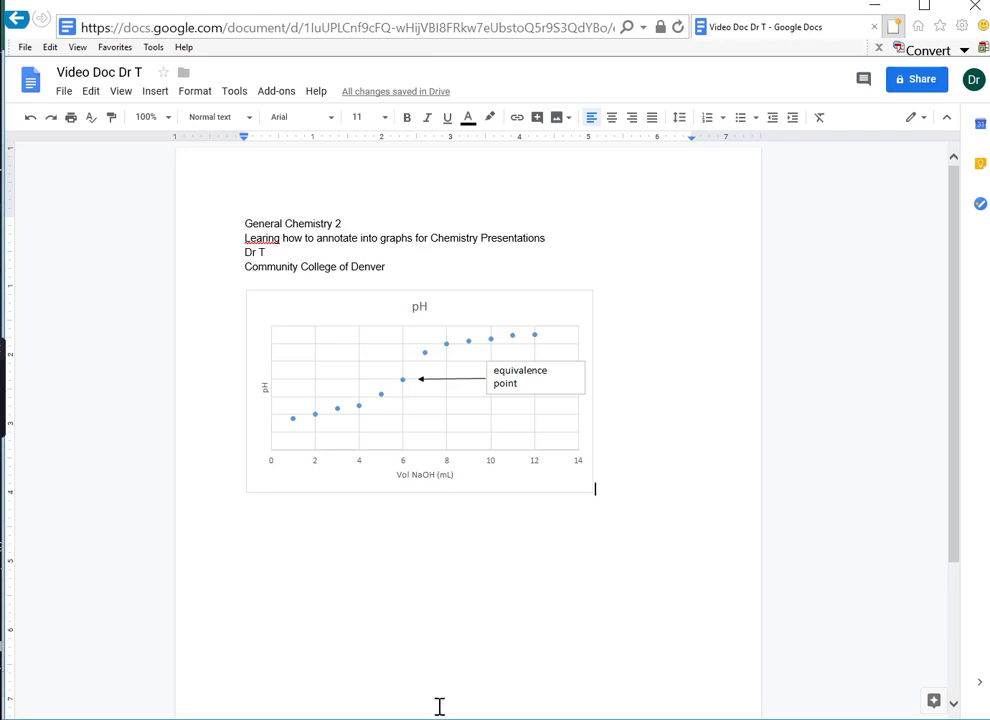
- Back in Excel, deselect the shapes and select the pH chart on its own
{"action": "left_click", "coordinate": [345, 650]}
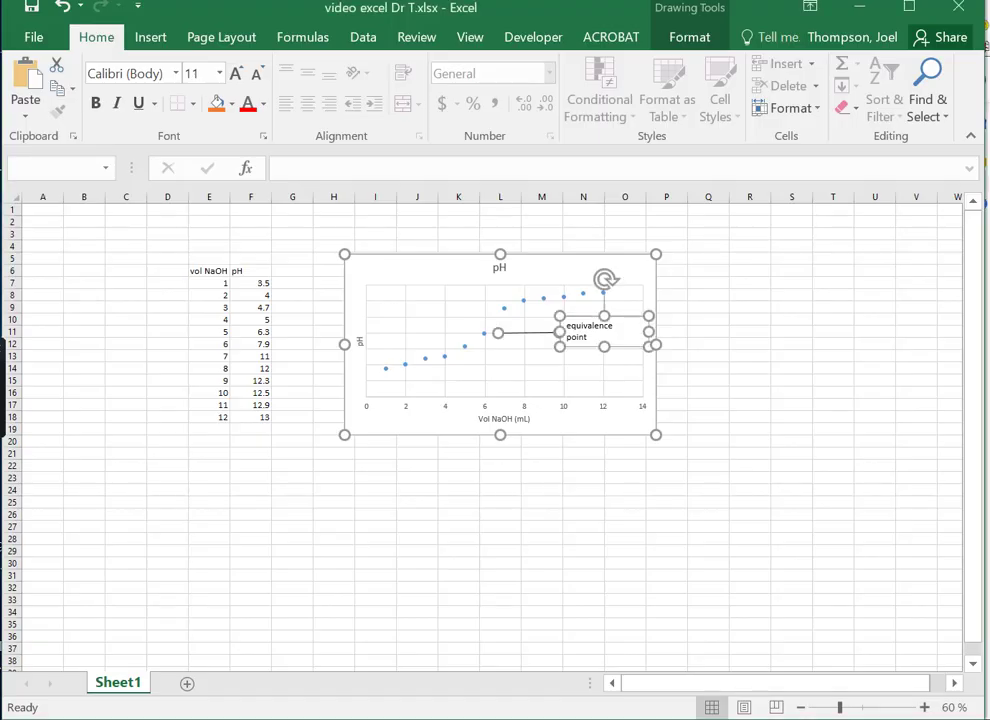
{"action": "left_click", "coordinate": [408, 539]}
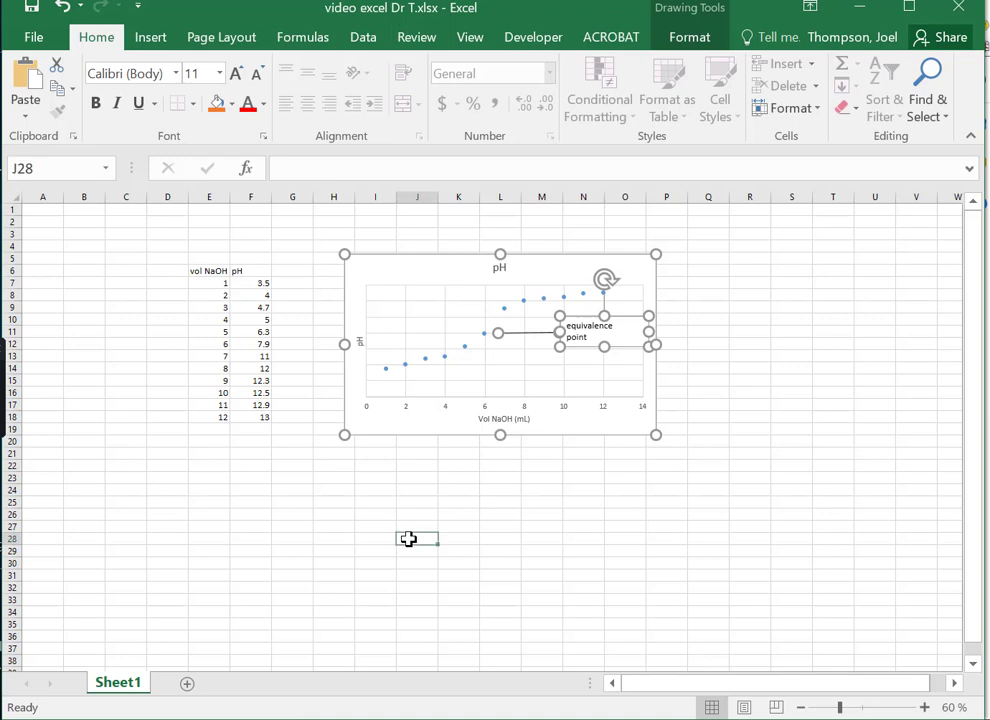
{"action": "left_click", "coordinate": [637, 428]}
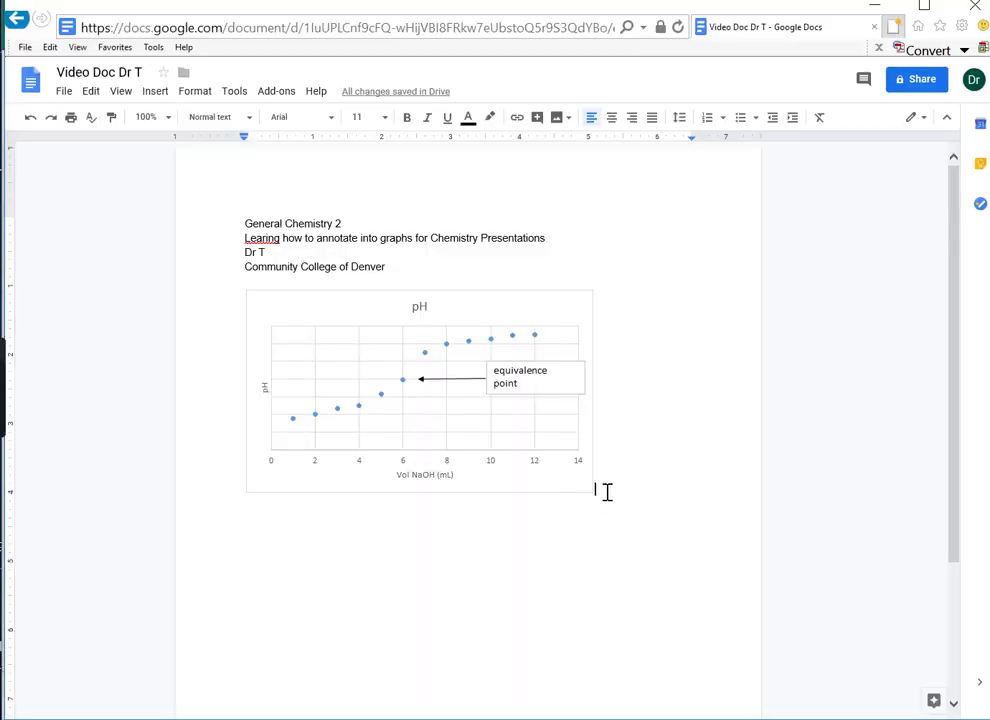
- Paste a second copy of the pH chart on a new line below the first, then select the space after it
{"action": "key", "text": "Return"}
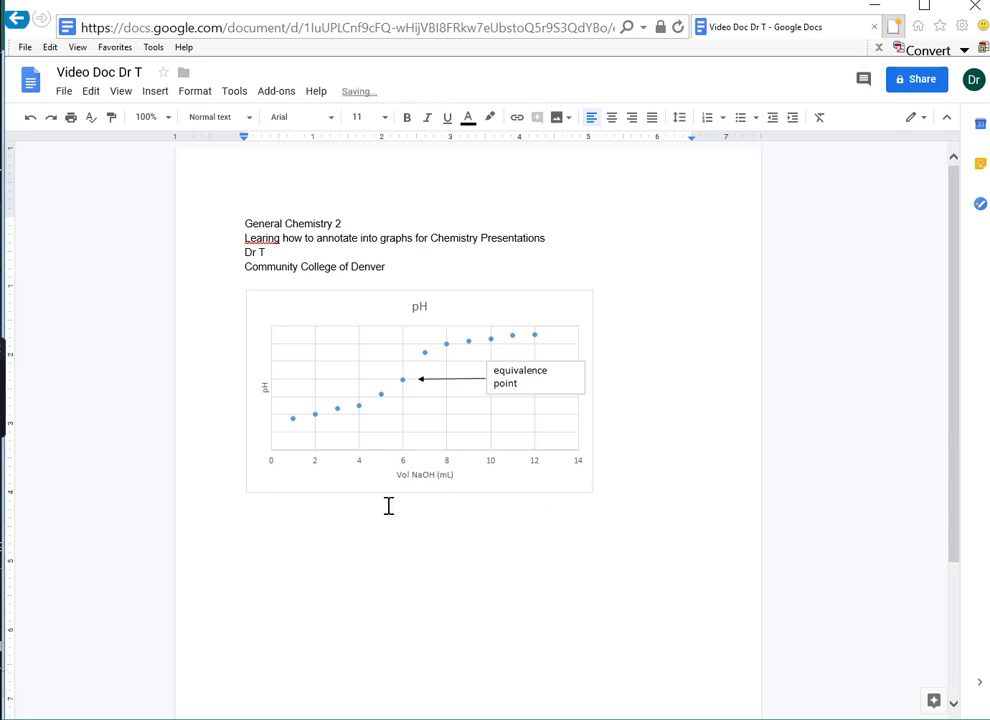
{"action": "left_click", "coordinate": [90, 92]}
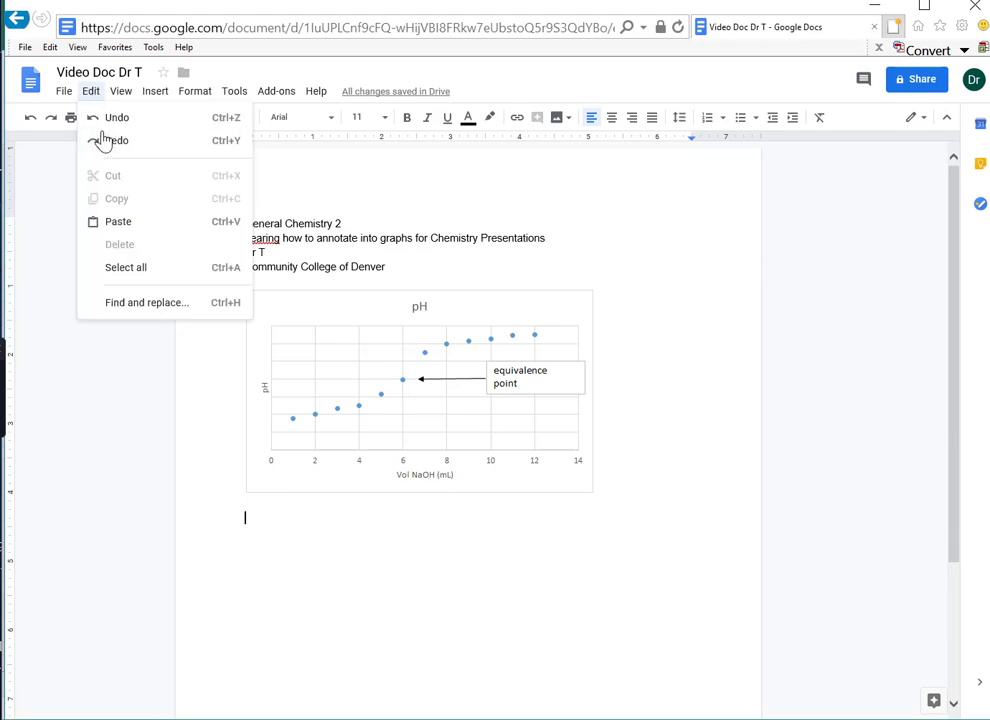
{"action": "left_click", "coordinate": [119, 224]}
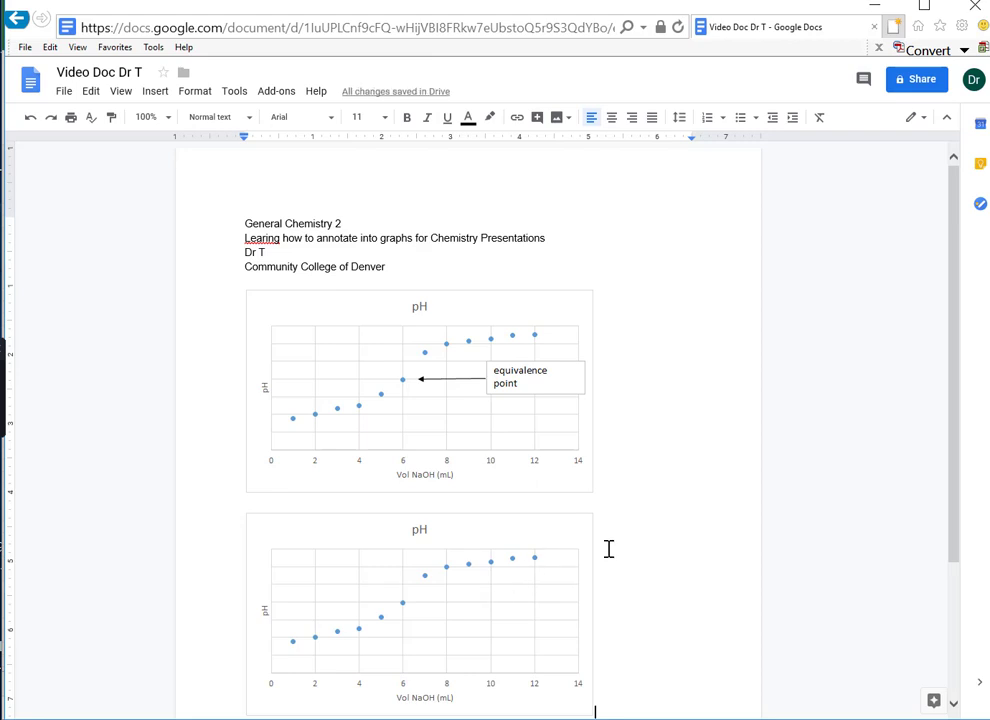
{"action": "scroll", "coordinate": [608, 548], "scroll_direction": "down", "scroll_amount": 2}
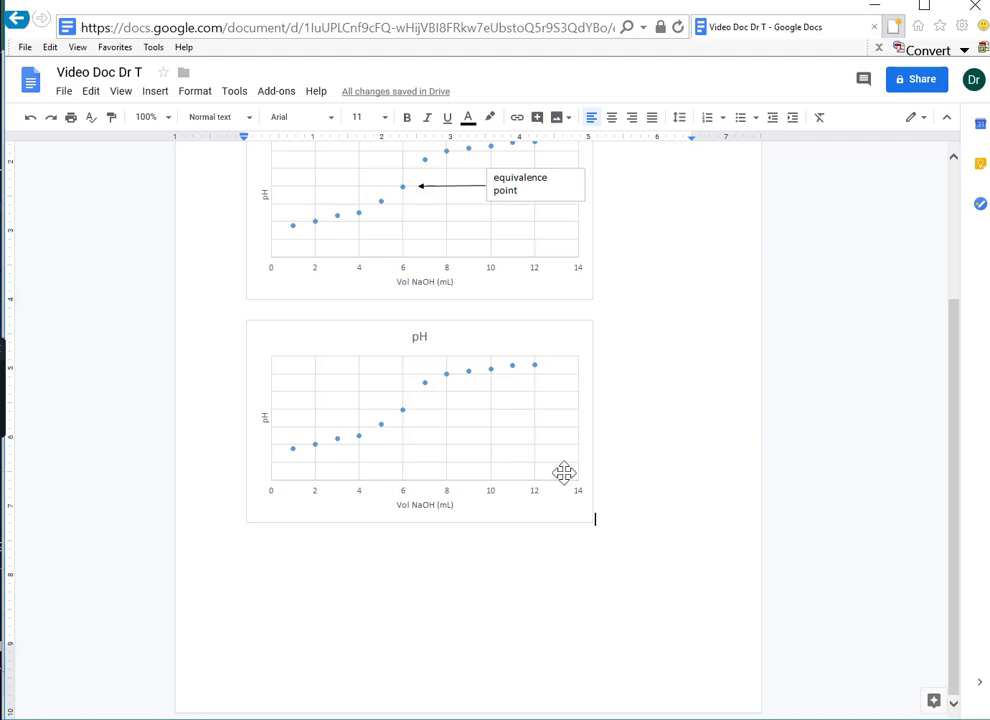
{"action": "double_click", "coordinate": [616, 514]}
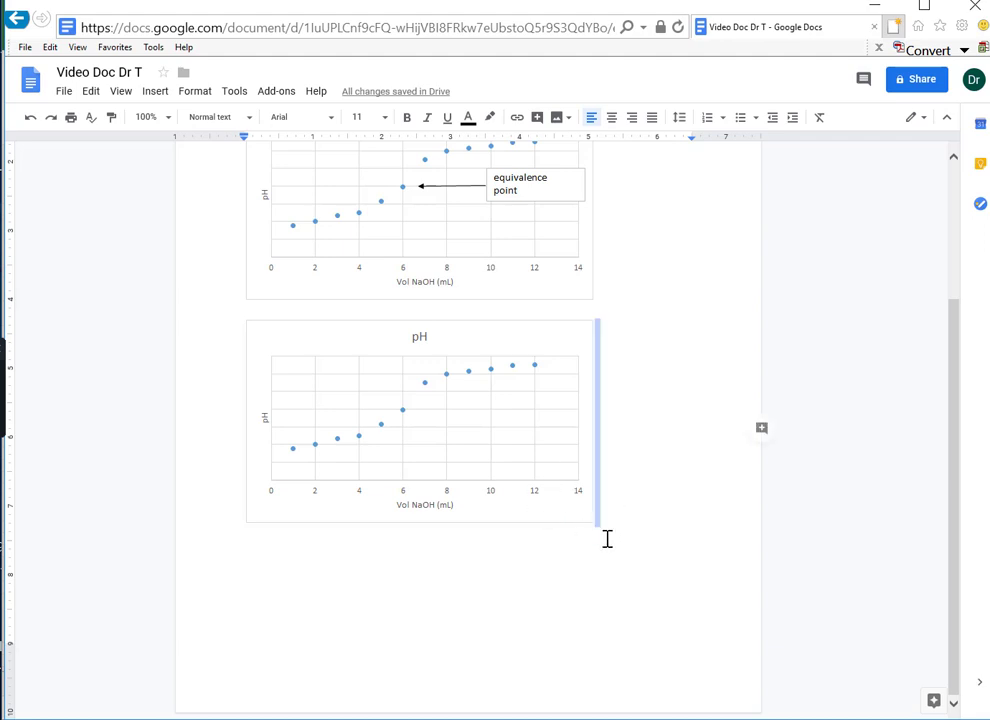
- Type the caption 'Title: Titration of strong acid with strong base. The equivalence point is at approx. 6 mL of NaOH added.'
{"action": "left_click", "coordinate": [607, 539]}
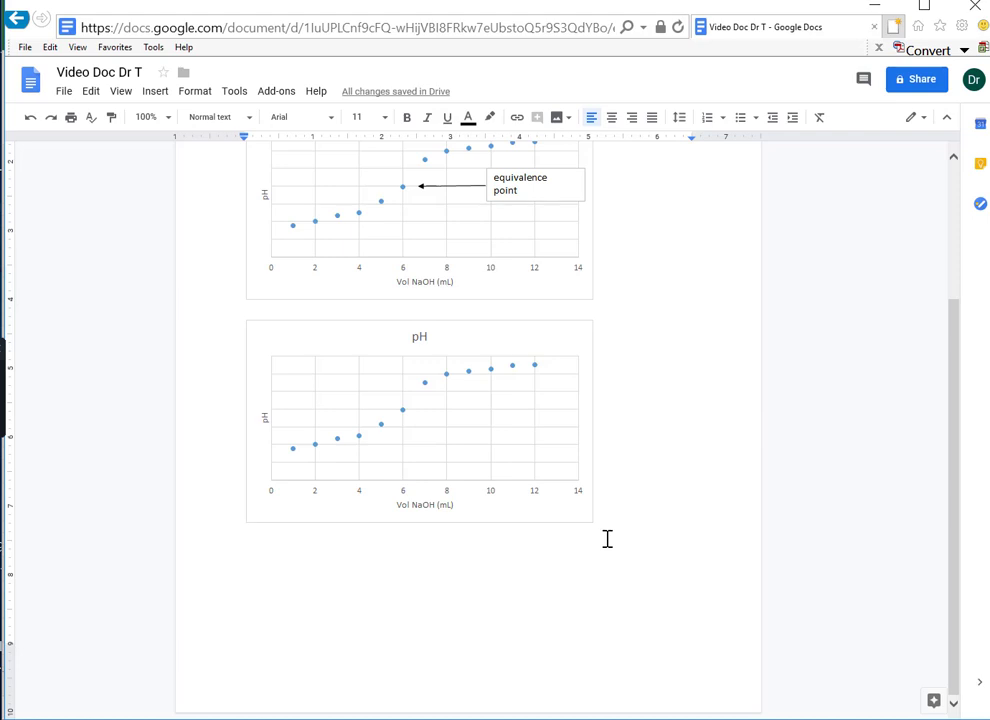
{"action": "type", "text": "title: "}
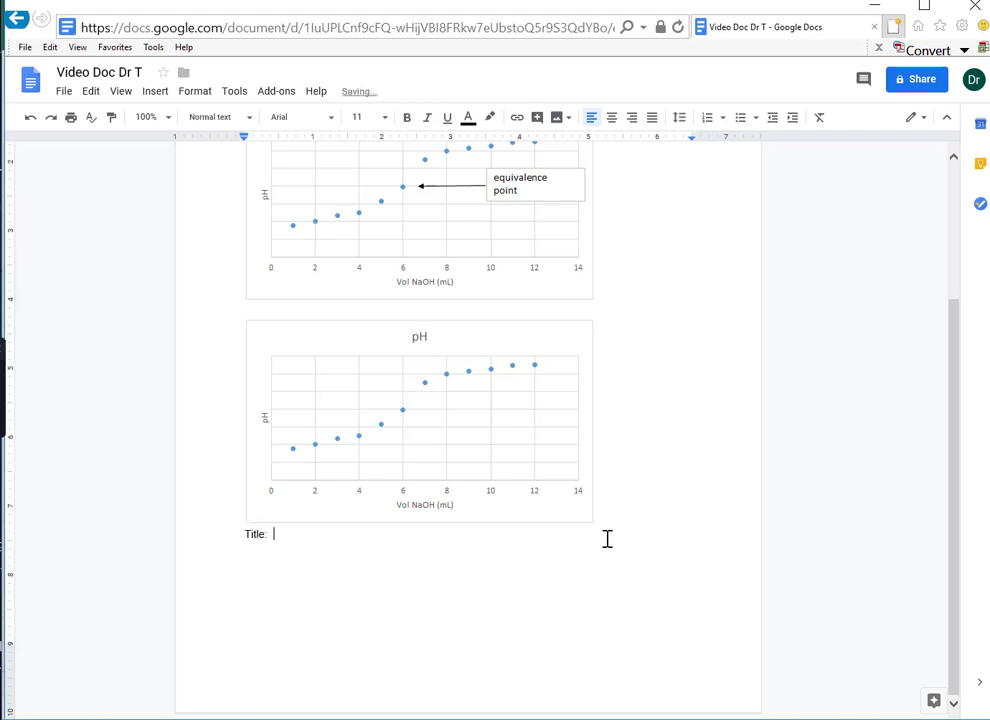
{"action": "type", "text": "Titration of strong w"}
{"action": "key", "text": "BackSpace"}
{"action": "type", "text": "acid"}
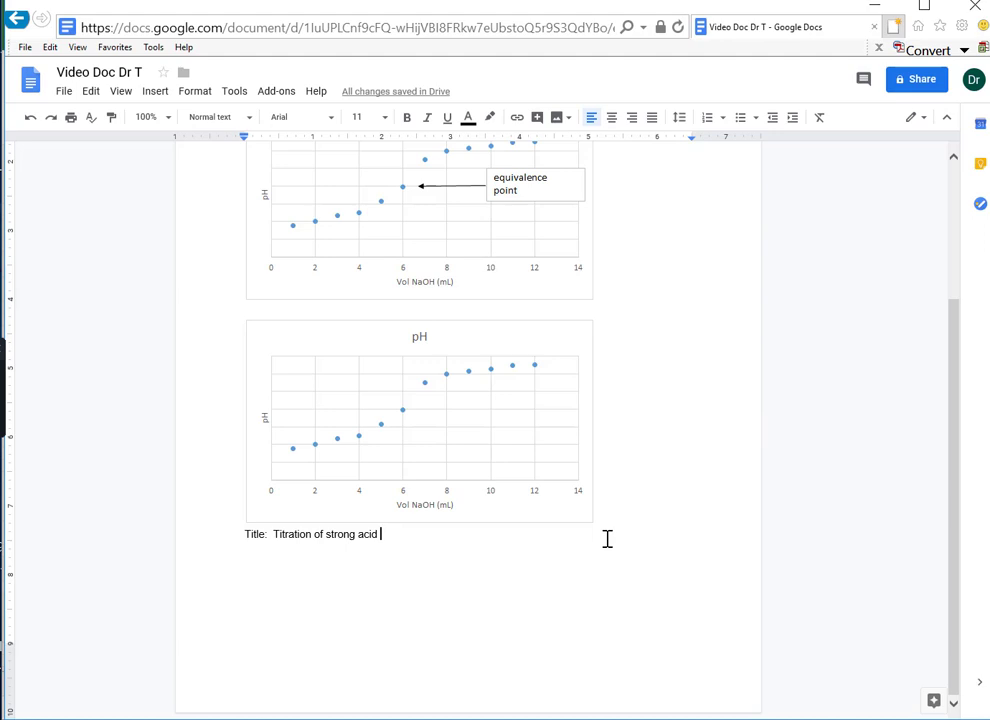
{"action": "type", "text": "with st"}
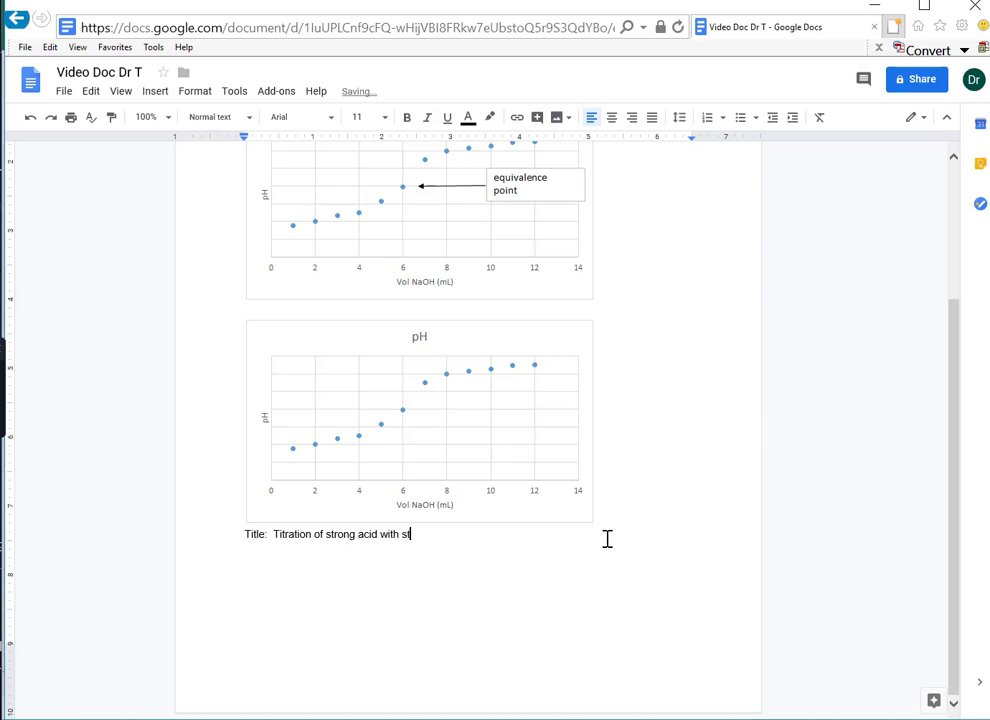
{"action": "type", "text": "rong base. "}
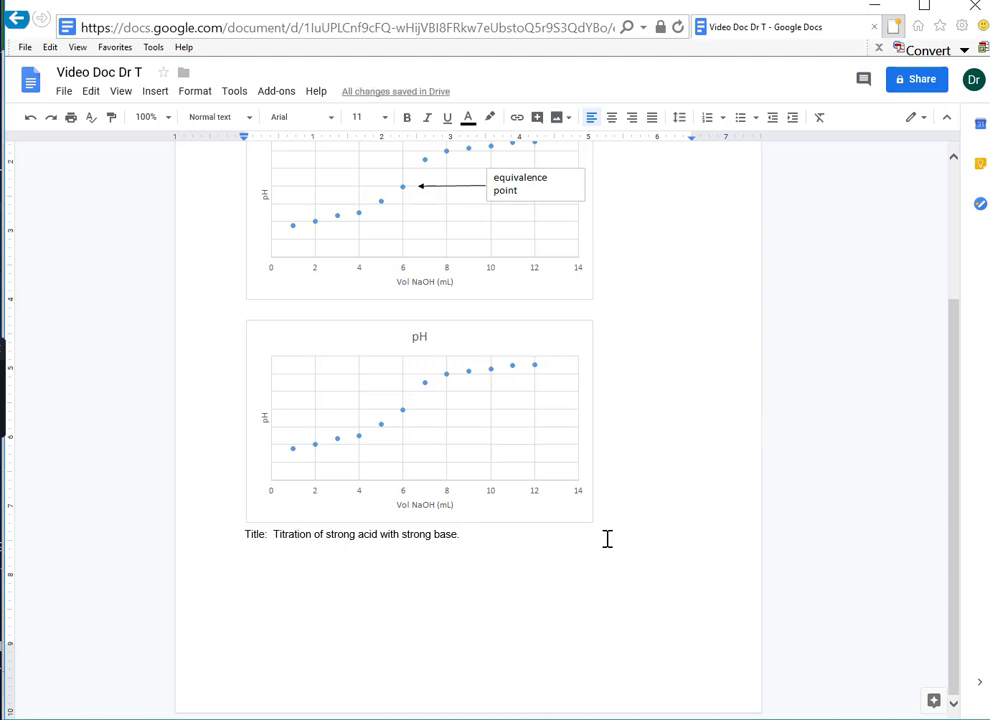
{"action": "type", "text": "   The "}
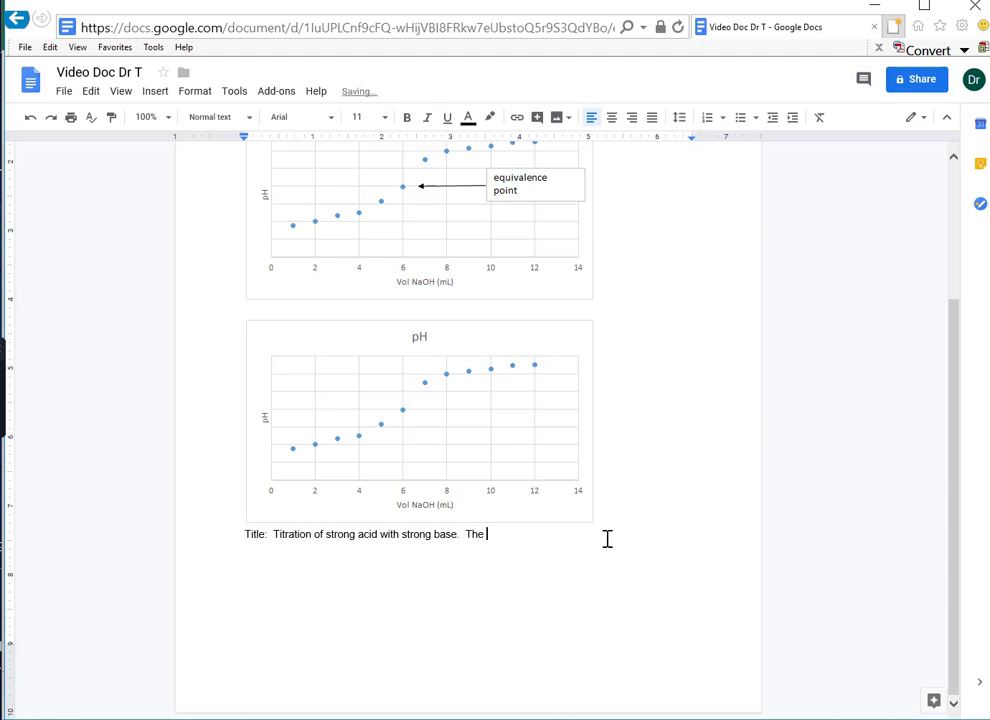
{"action": "type", "text": "b"}
{"action": "key", "text": "BackSpace"}
{"action": "type", "text": "equivalence point is at "}
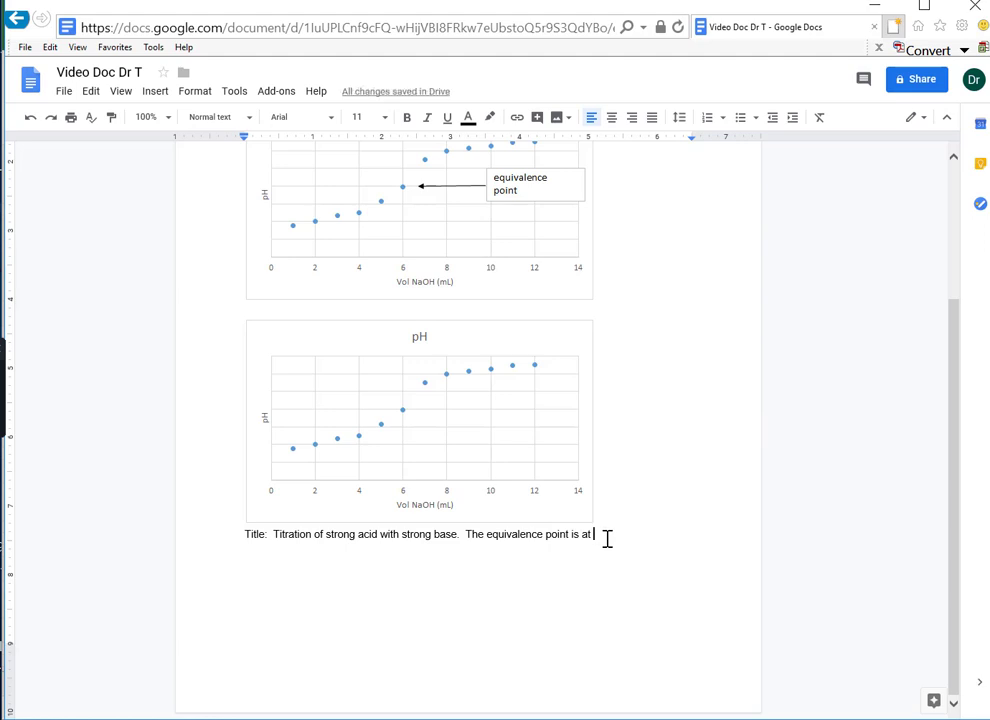
{"action": "type", "text": "approx. "}
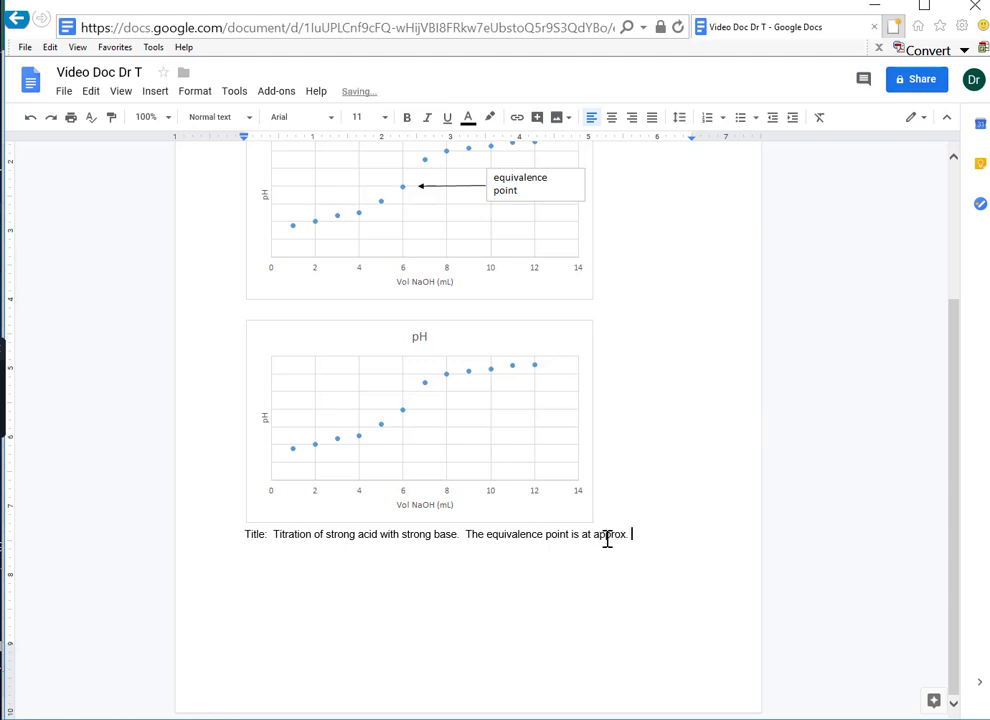
{"action": "type", "text": "6 mL of Nao"}
{"action": "key", "text": "BackSpace"}
{"action": "type", "text": "OH added"}
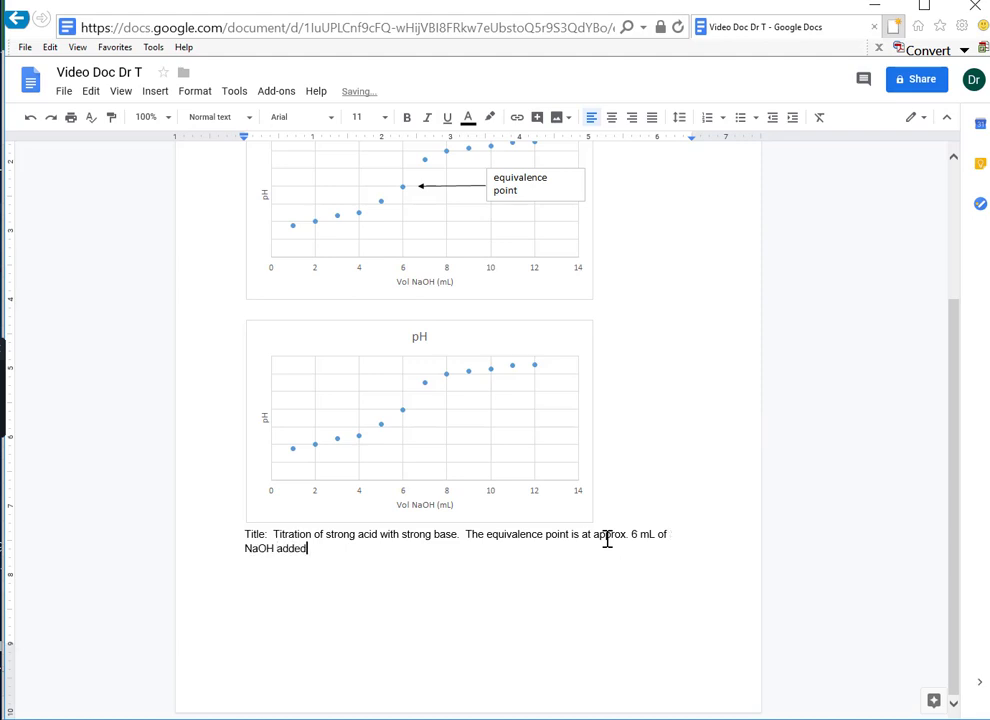
{"action": "type", "text": "."}
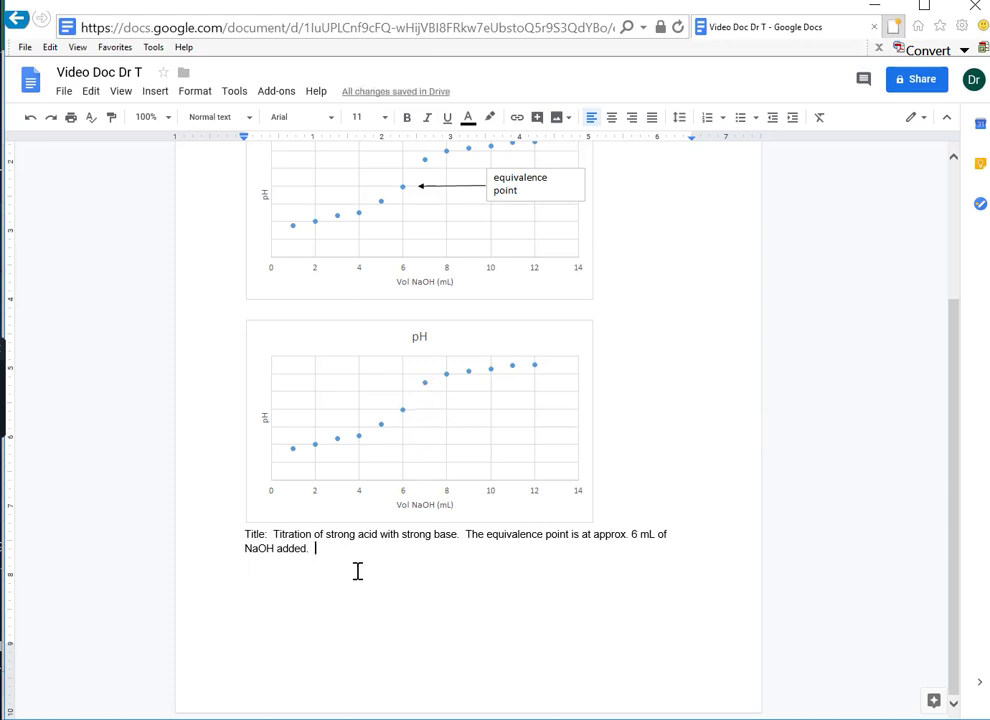
- Start a new empty line after the caption
{"action": "scroll", "coordinate": [405, 492], "scroll_direction": "up", "scroll_amount": 2}
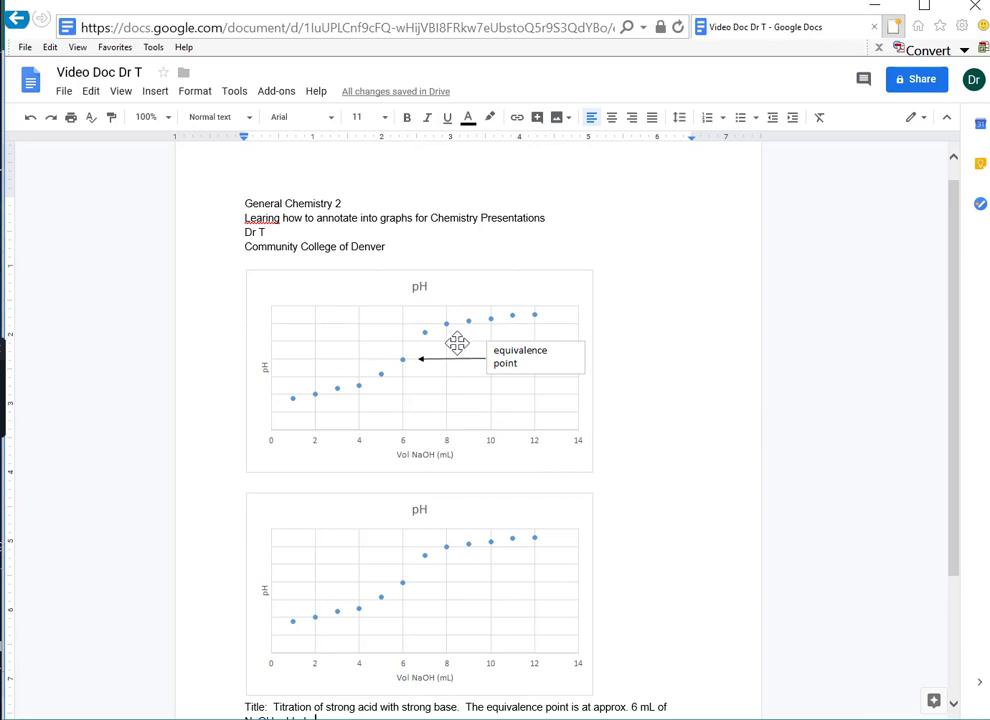
{"action": "scroll", "coordinate": [551, 455], "scroll_direction": "down", "scroll_amount": 3}
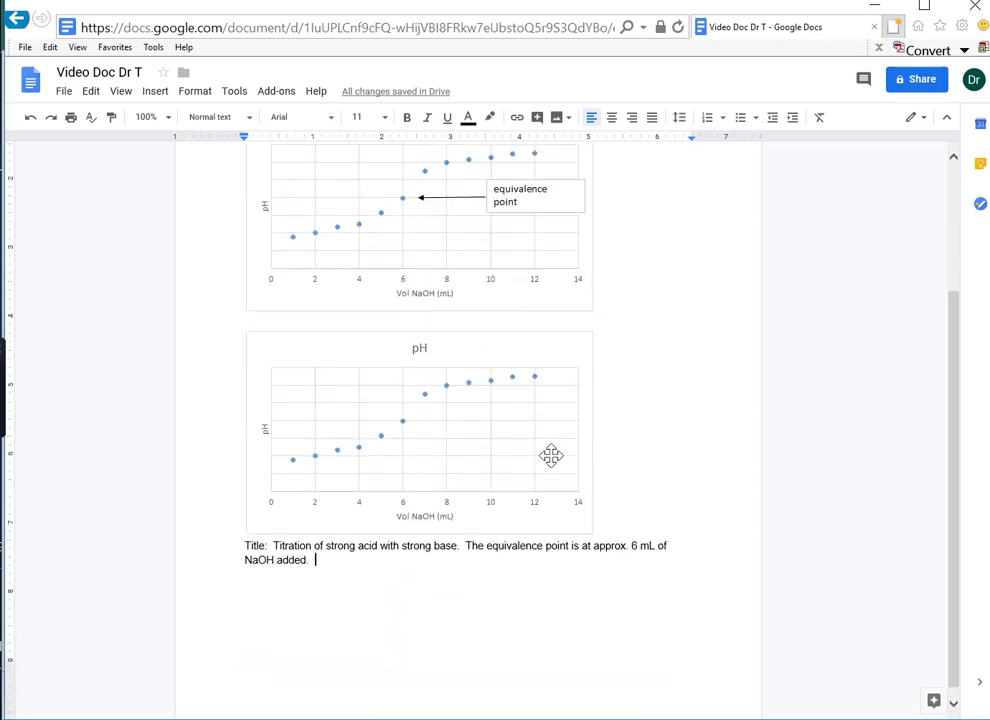
{"action": "left_click", "coordinate": [326, 560]}
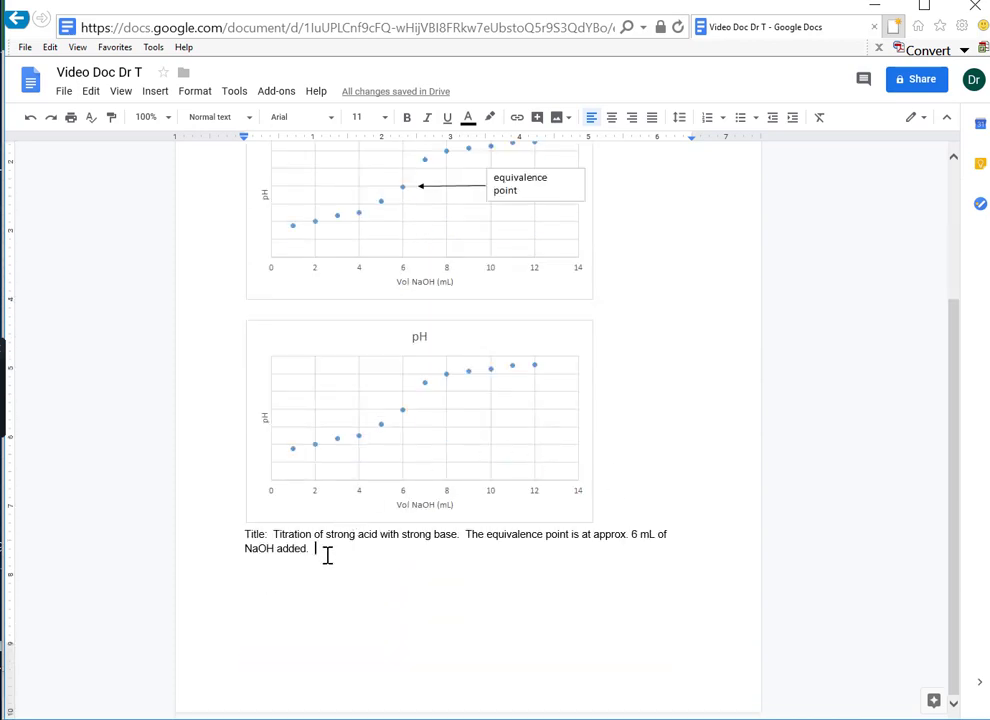
{"action": "key", "text": "Return"}
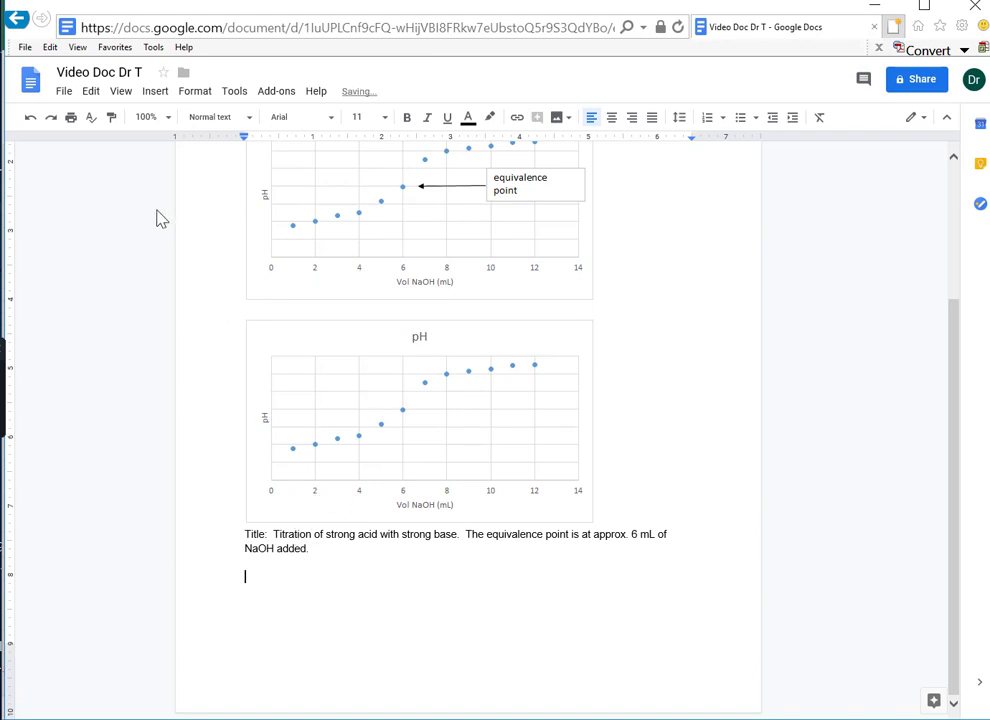
- Switch from Docs to Google Sheets and open the 'video sheet Dr T' spreadsheet
{"action": "left_click", "coordinate": [28, 86]}
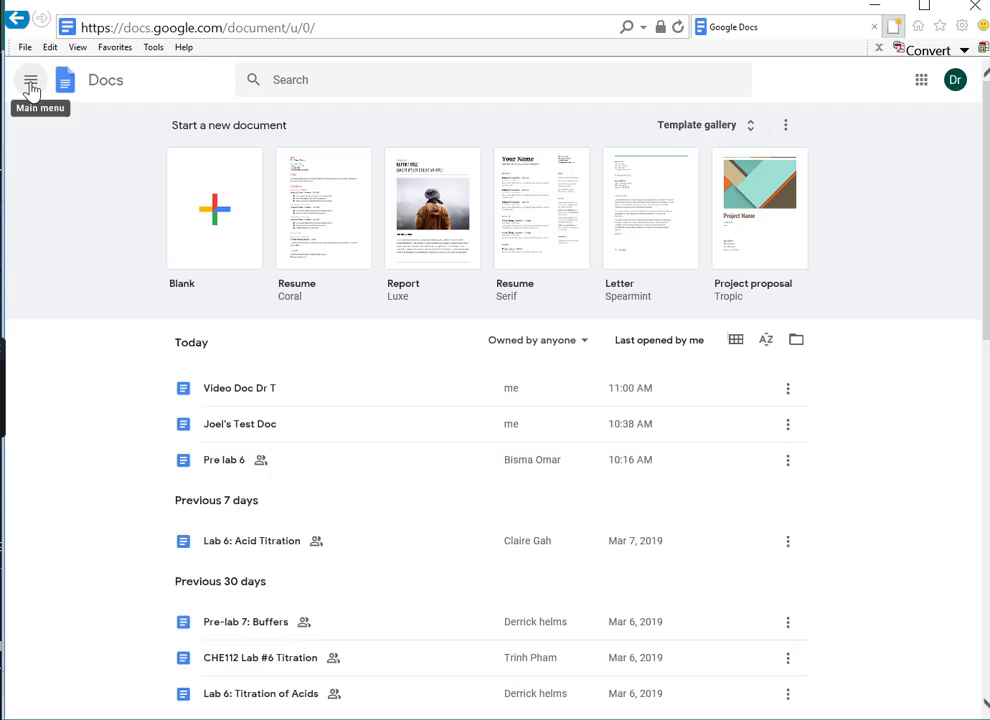
{"action": "left_click", "coordinate": [31, 85]}
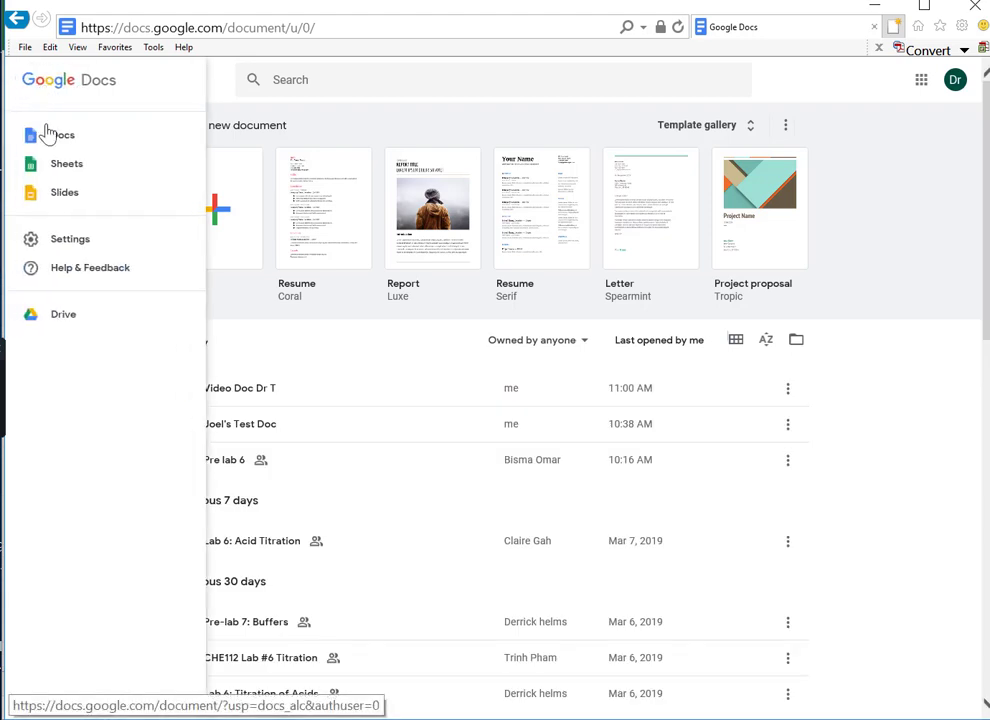
{"action": "left_click", "coordinate": [58, 168]}
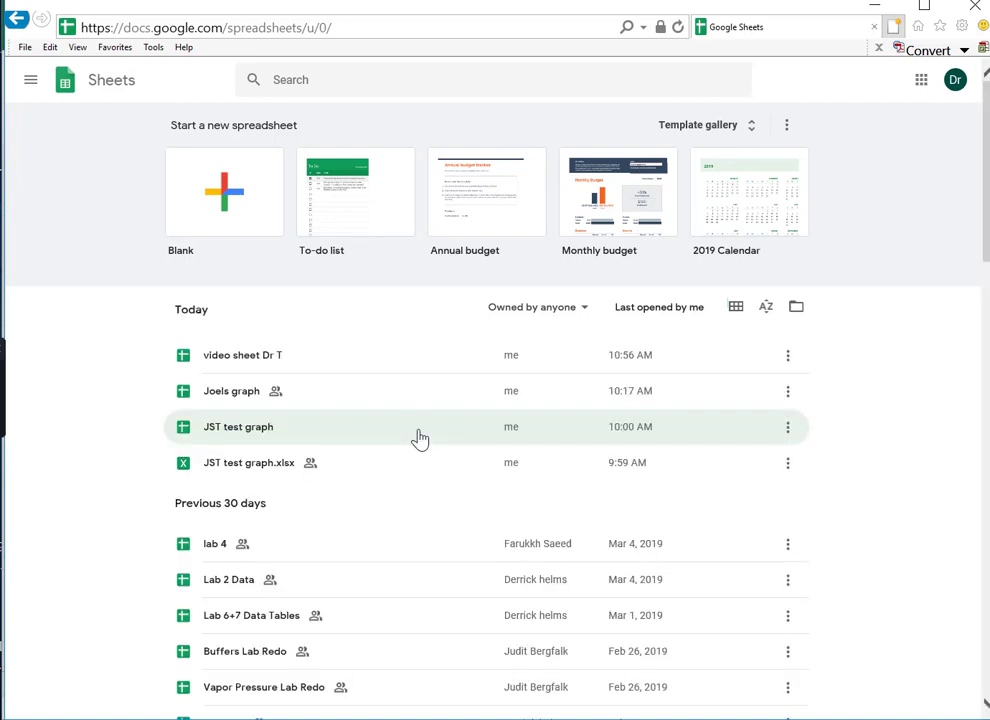
{"action": "left_click", "coordinate": [228, 360]}
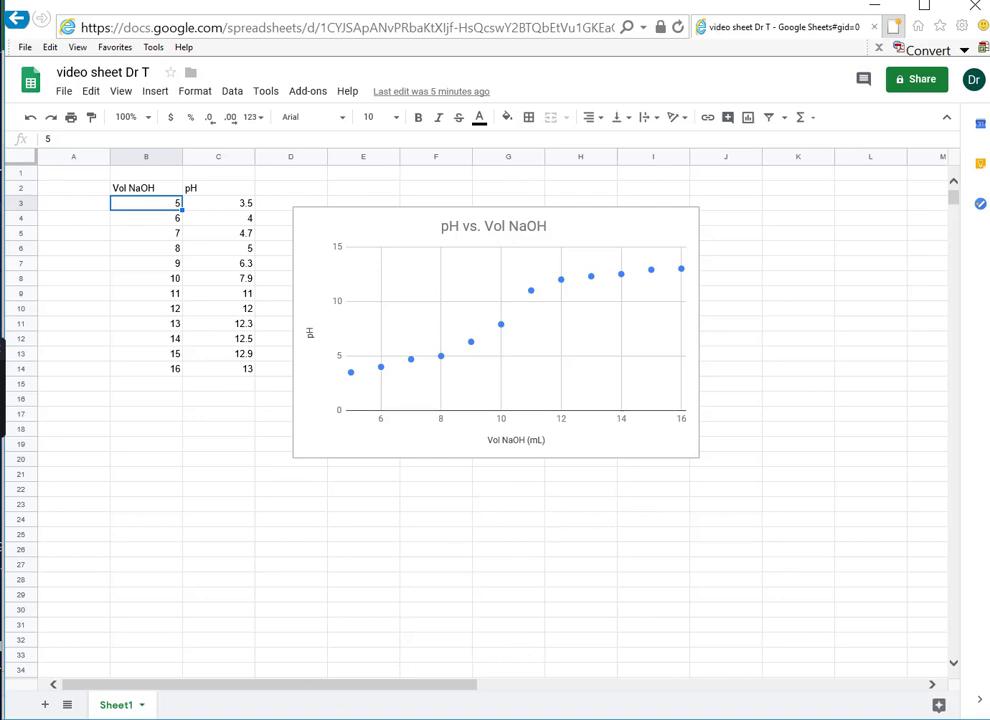
- Retitle the pH vs. Vol NaOH chart to 'Titration of strong acid with strong base'
{"action": "mouse_move", "coordinate": [97, 719]}
{"action": "left_click", "coordinate": [490, 232]}
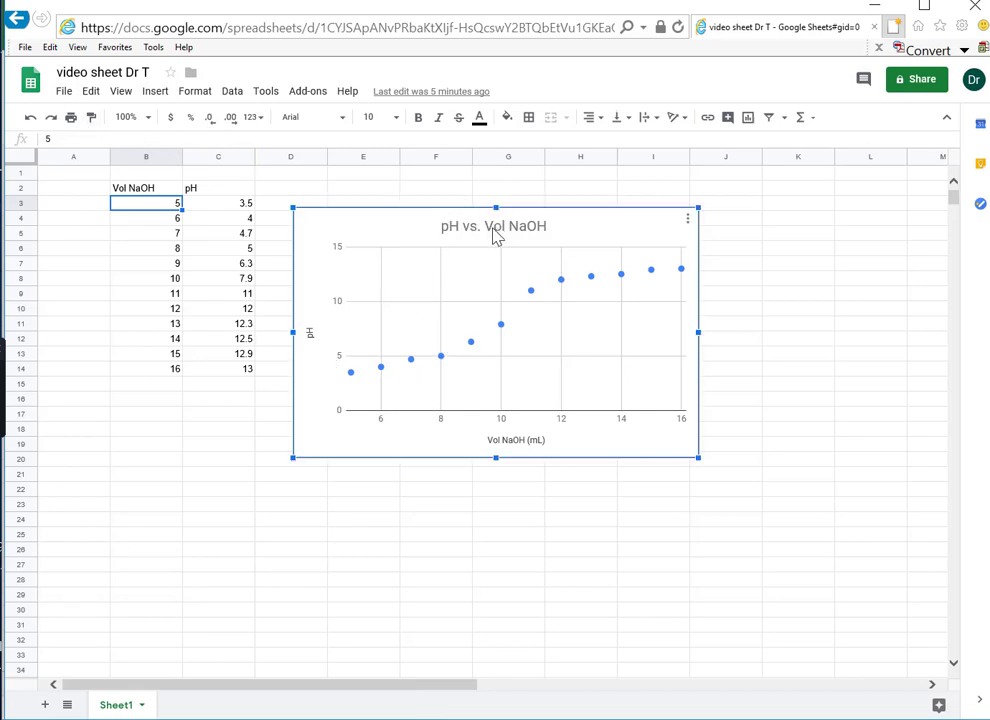
{"action": "double_click", "coordinate": [494, 232]}
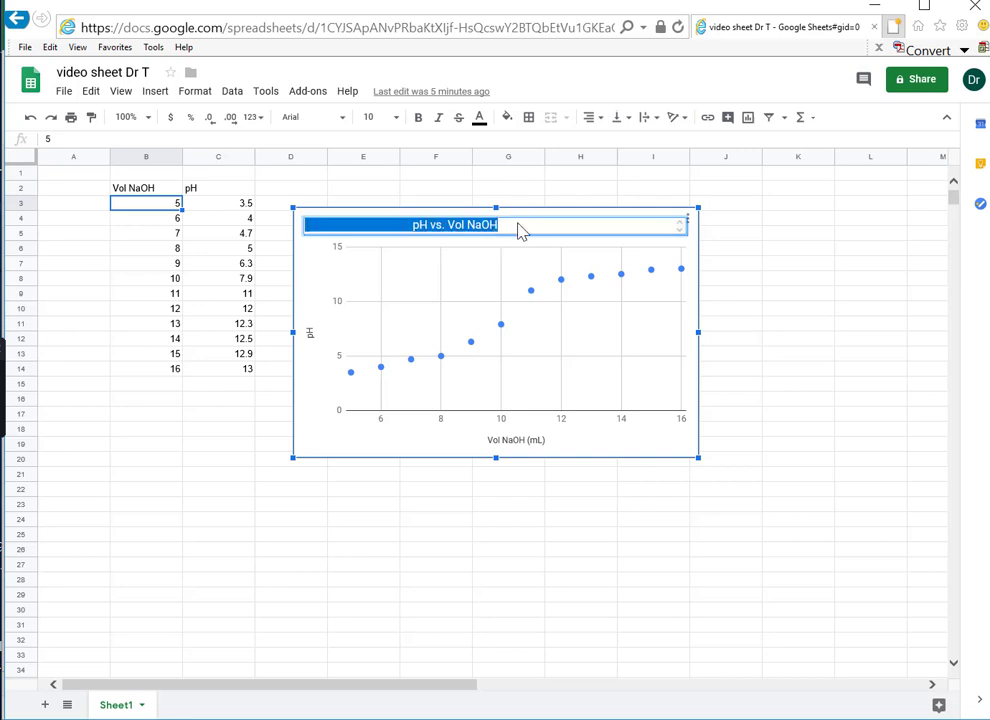
{"action": "left_click", "coordinate": [518, 230]}
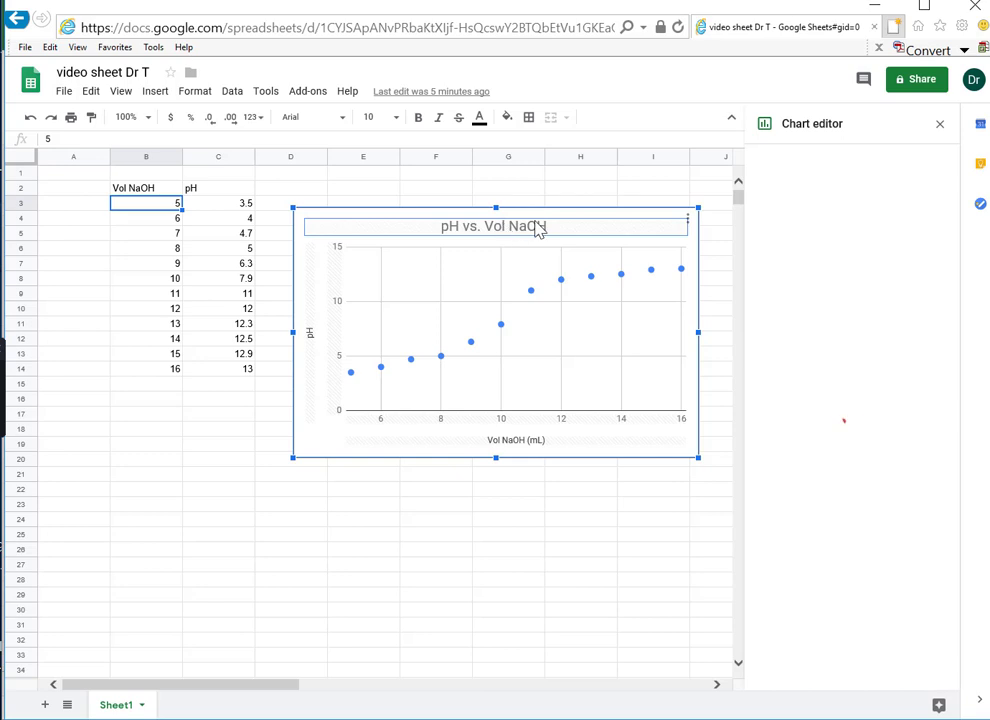
{"action": "double_click", "coordinate": [545, 230]}
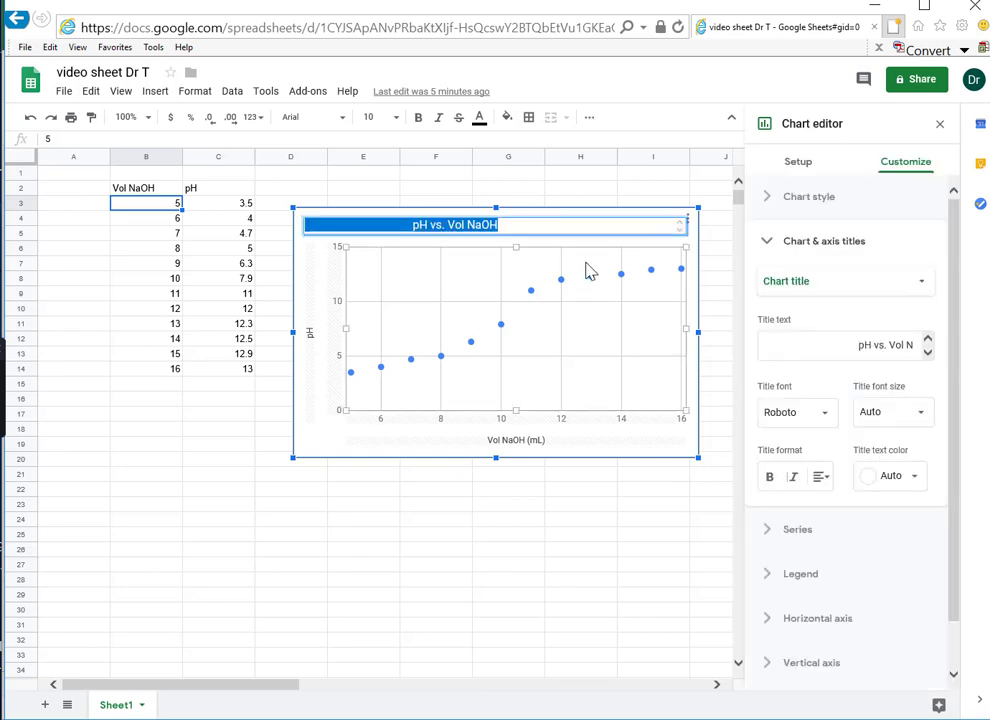
{"action": "type", "text": "Titration of stron"}
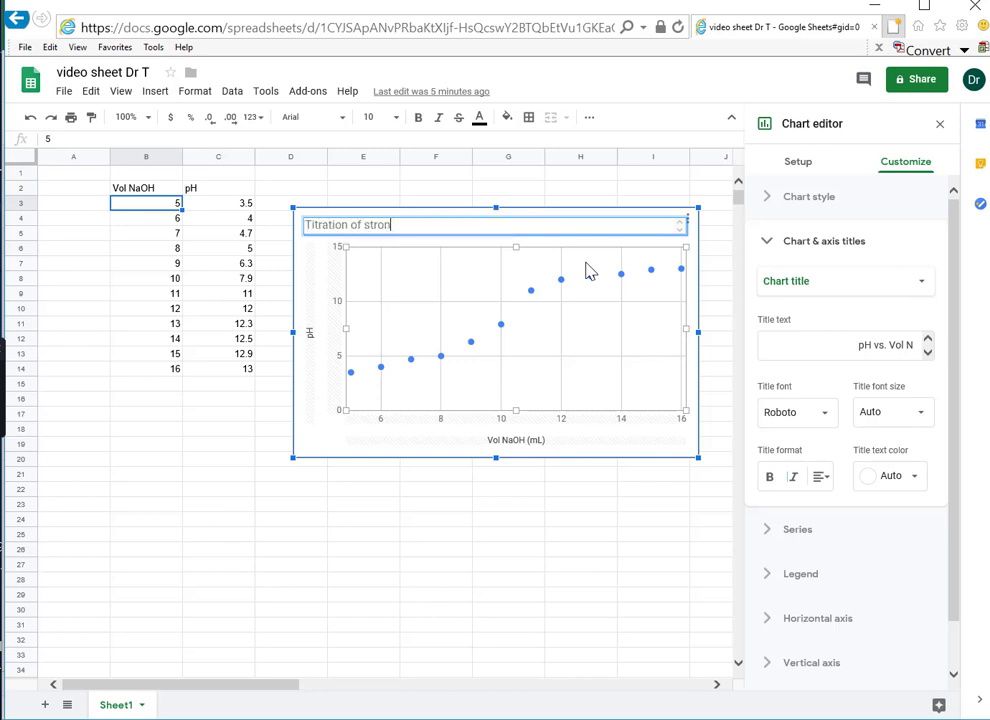
{"action": "type", "text": "g acid with strong base"}
{"action": "key", "text": "Return"}
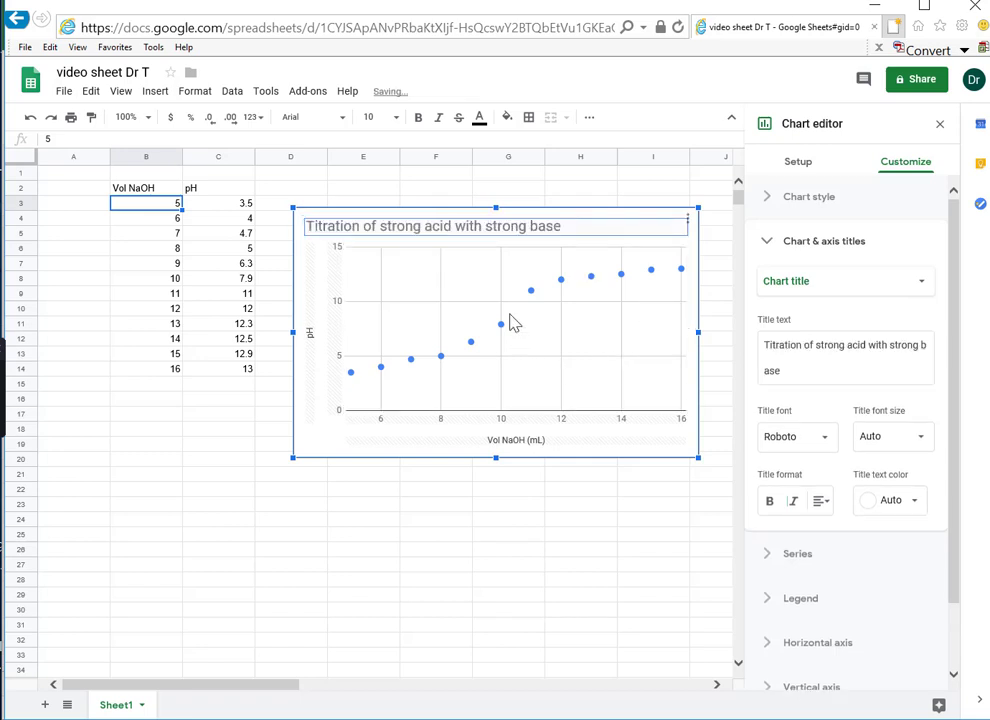
{"action": "left_click", "coordinate": [497, 551]}
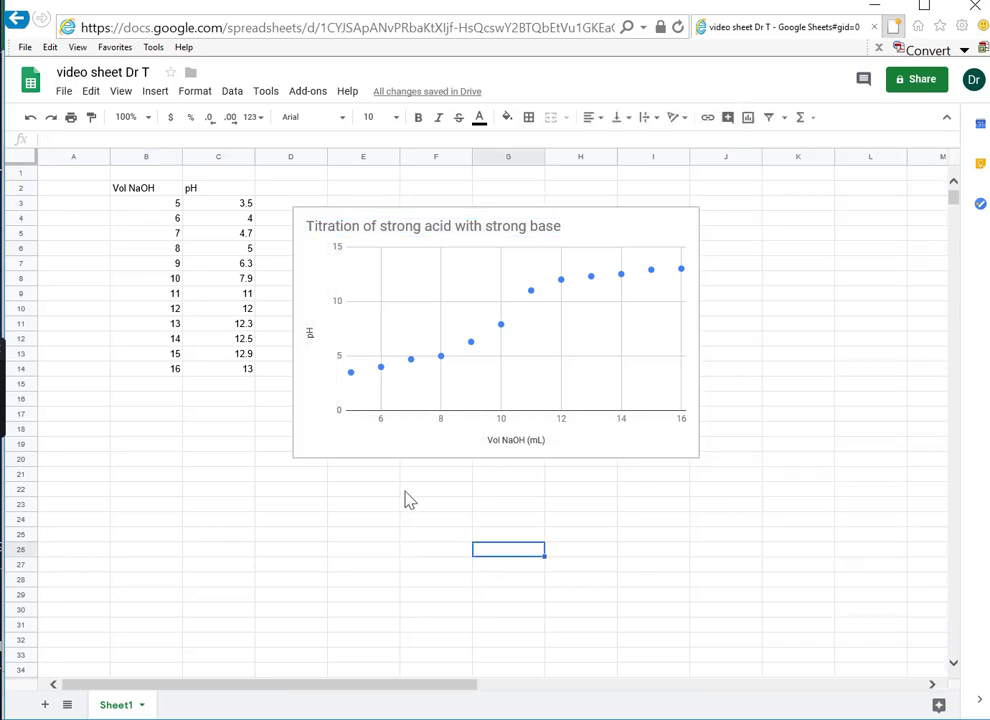
- Center-align the chart title using the toolbar alignment options
{"action": "left_click", "coordinate": [352, 232]}
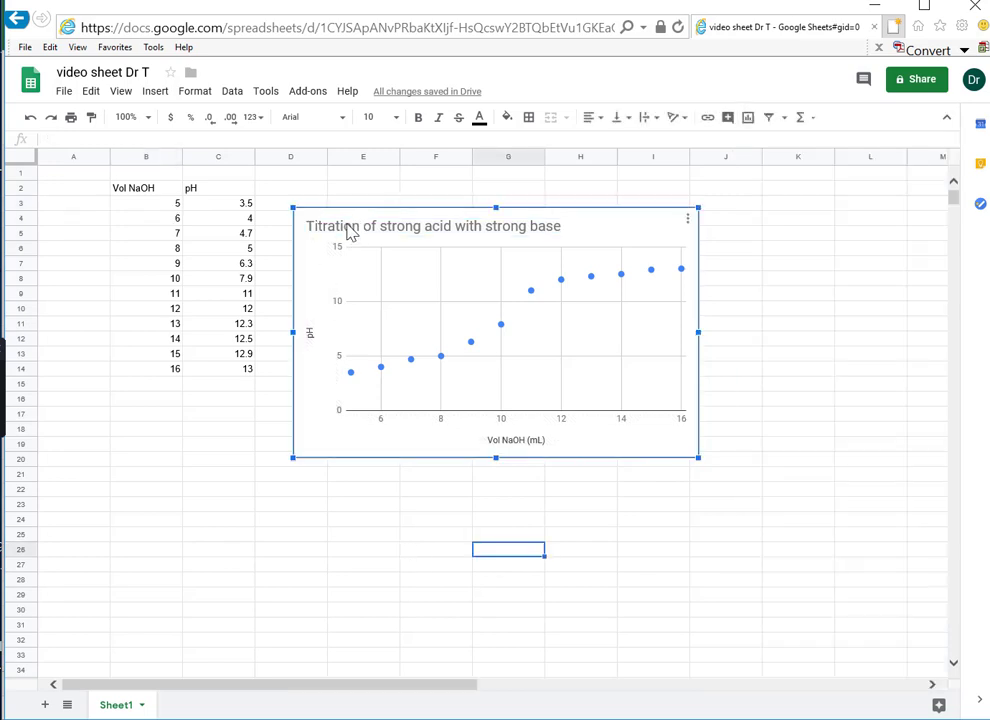
{"action": "double_click", "coordinate": [350, 230]}
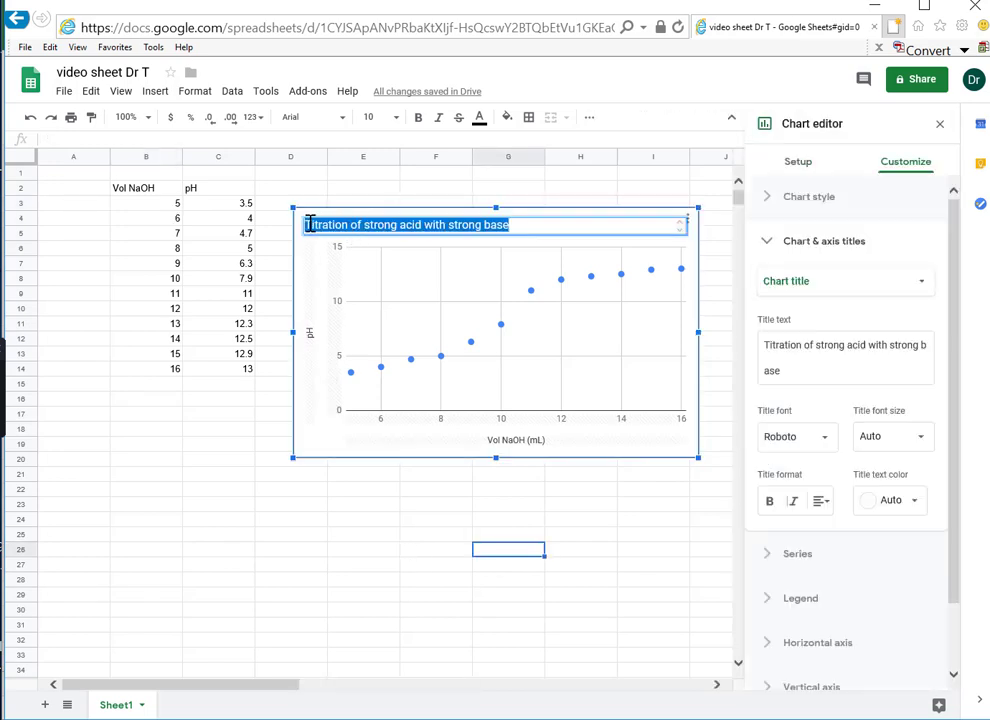
{"action": "left_click", "coordinate": [309, 224]}
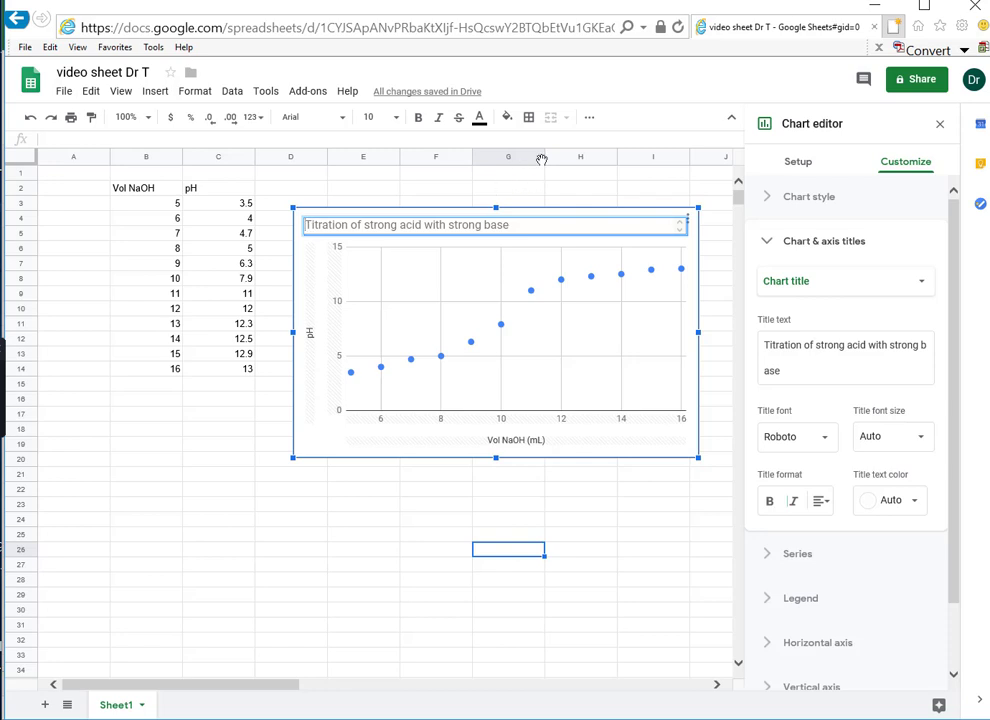
{"action": "left_click", "coordinate": [590, 119]}
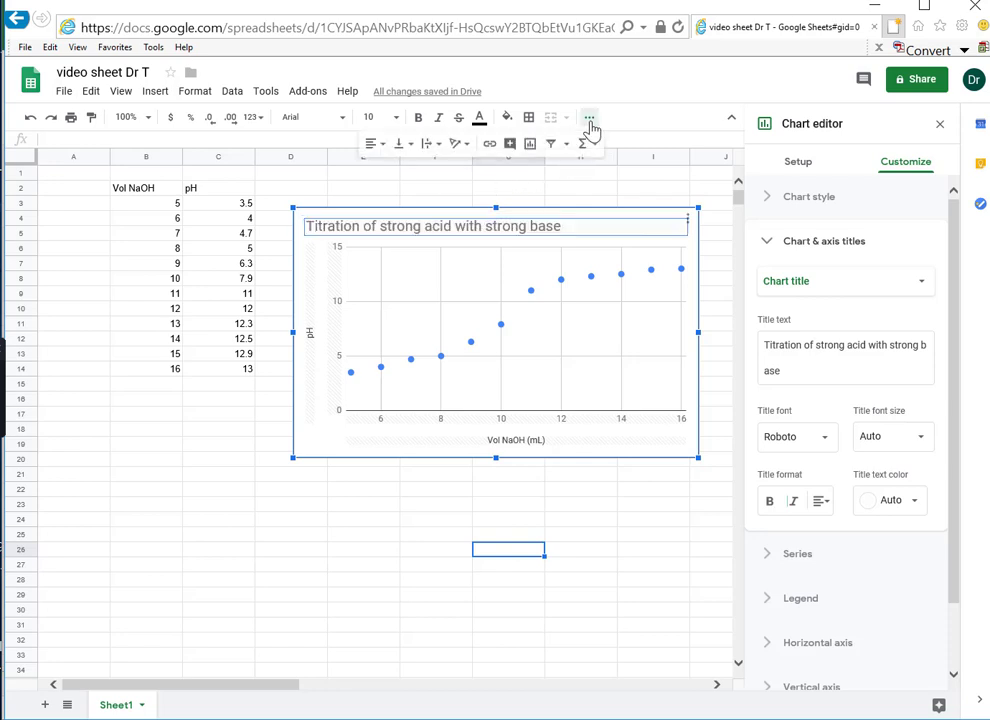
{"action": "left_click", "coordinate": [384, 147]}
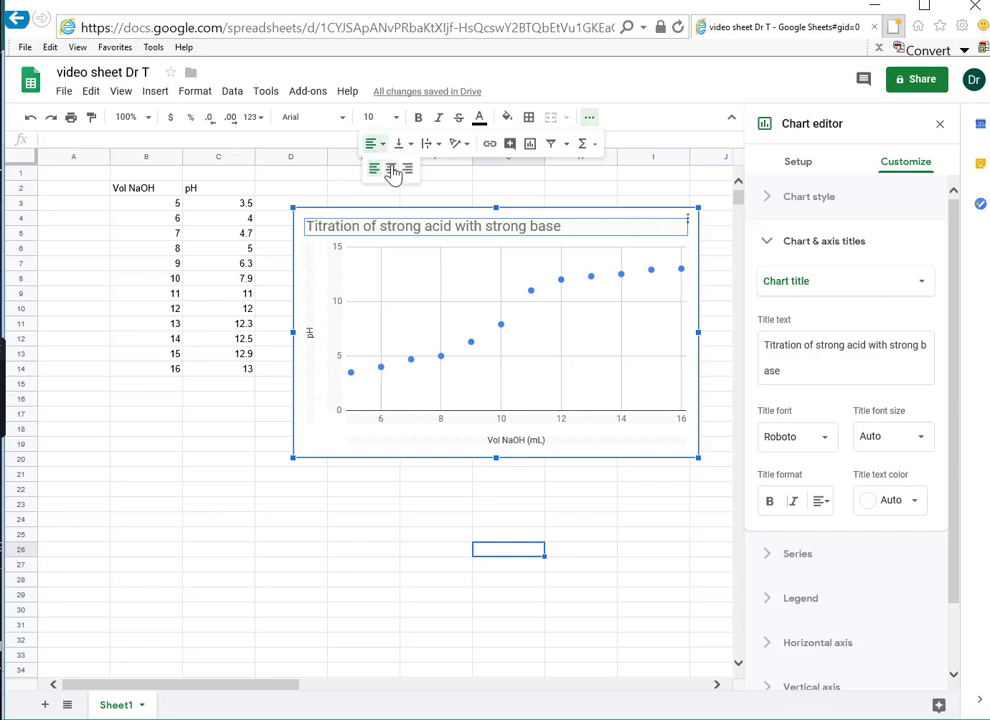
{"action": "left_click", "coordinate": [392, 168]}
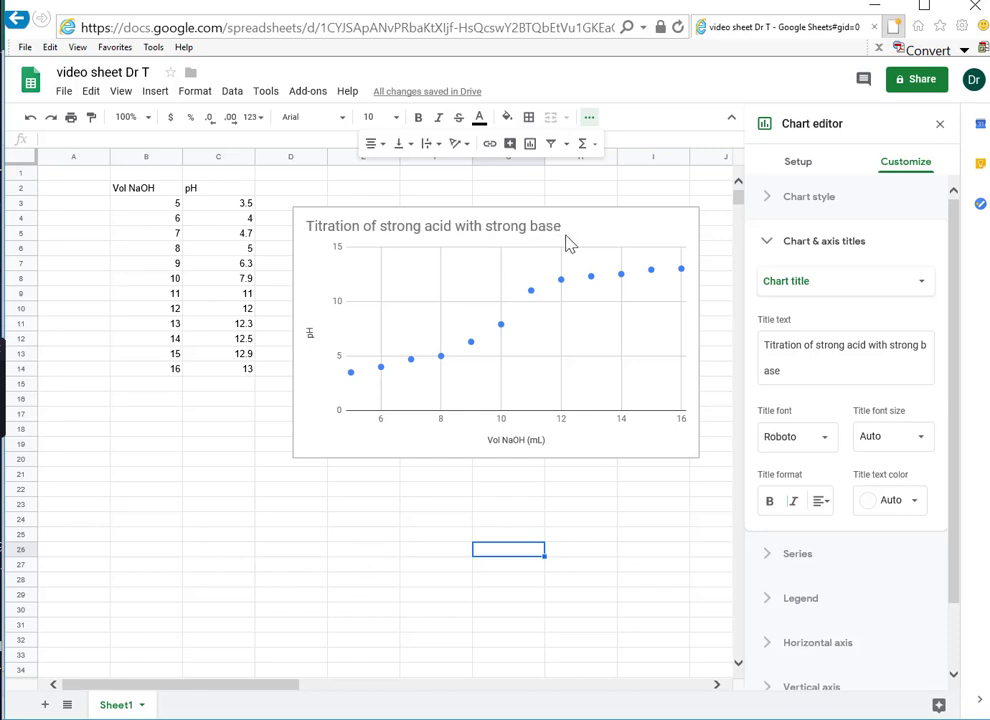
- Reapply center alignment to the chart title and confirm it after deselecting the chart
{"action": "left_click", "coordinate": [563, 231]}
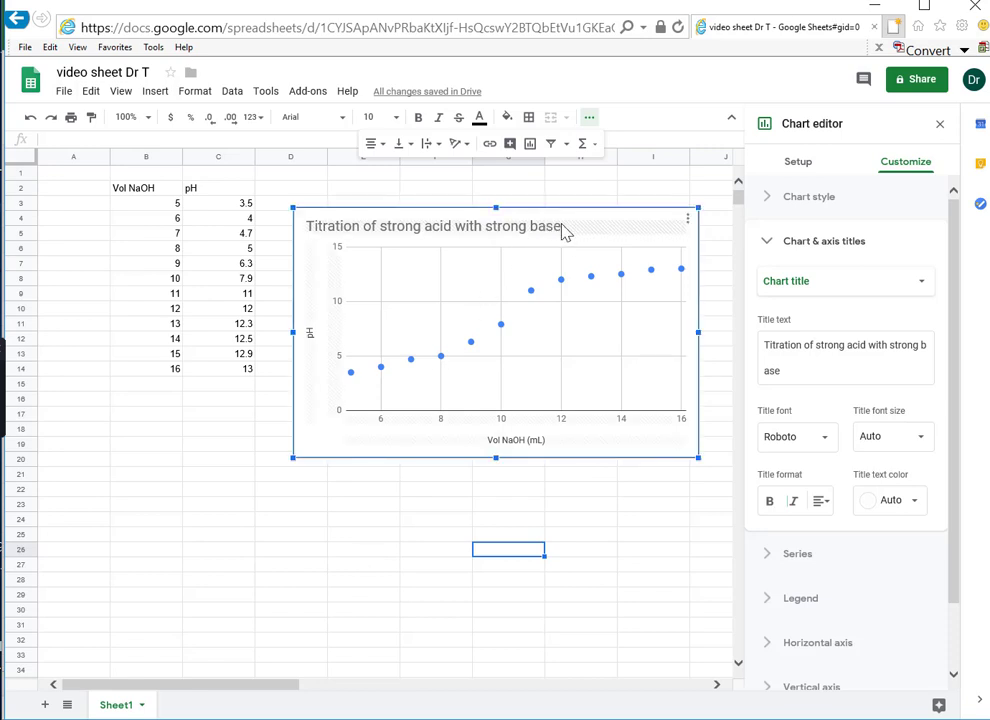
{"action": "left_click", "coordinate": [563, 231]}
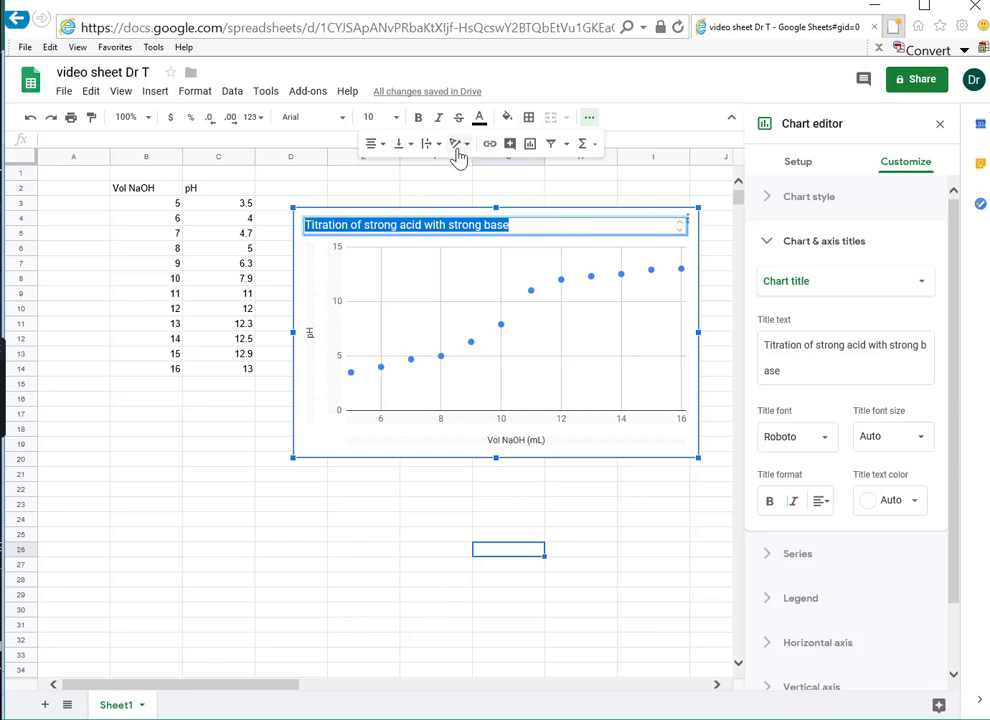
{"action": "left_click", "coordinate": [385, 146]}
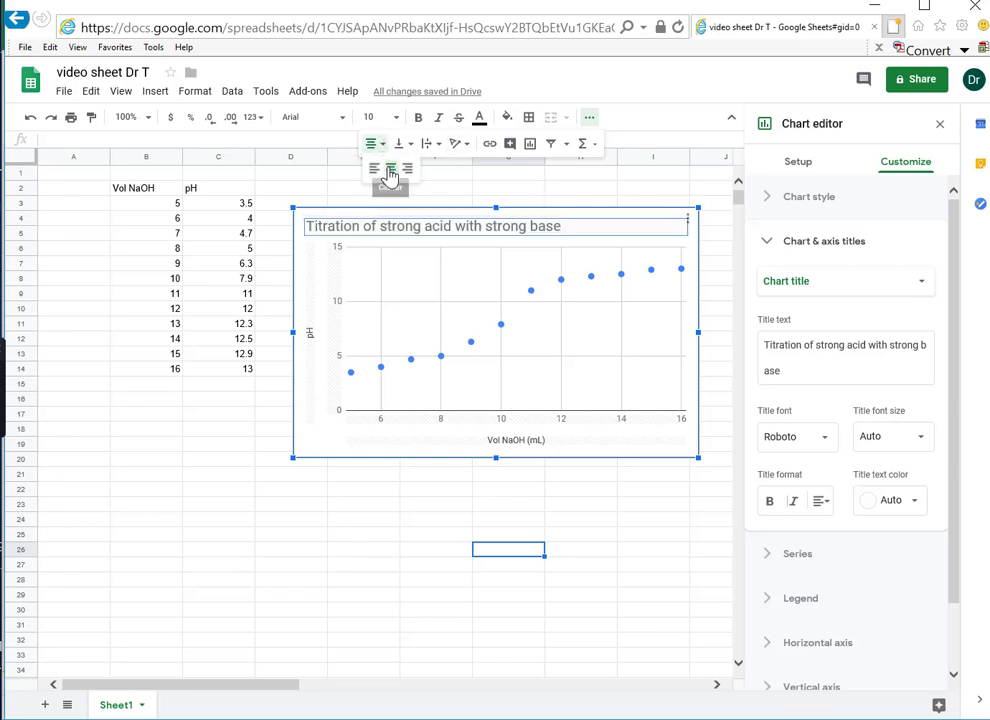
{"action": "left_click", "coordinate": [390, 168]}
{"action": "left_click", "coordinate": [362, 524]}
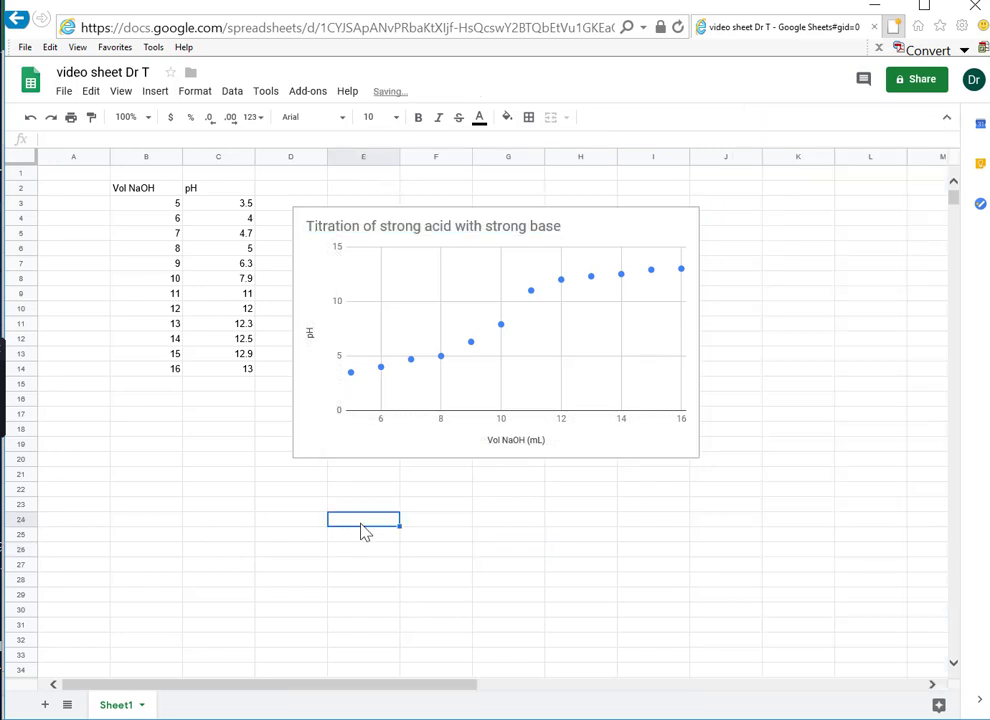
{"action": "left_click", "coordinate": [355, 234]}
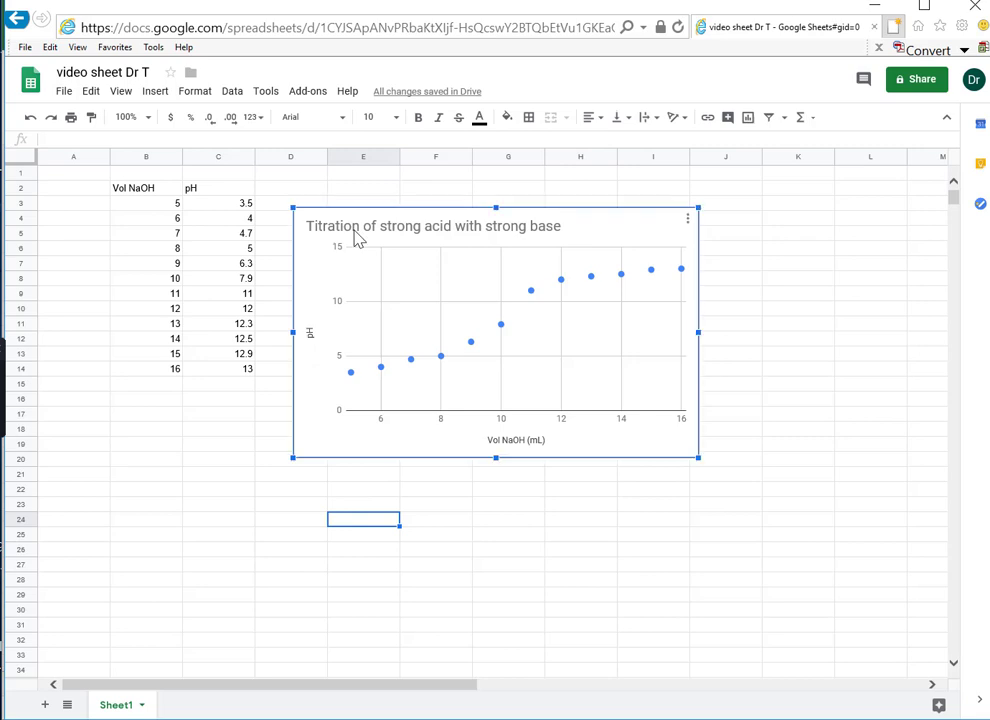
{"action": "double_click", "coordinate": [358, 238]}
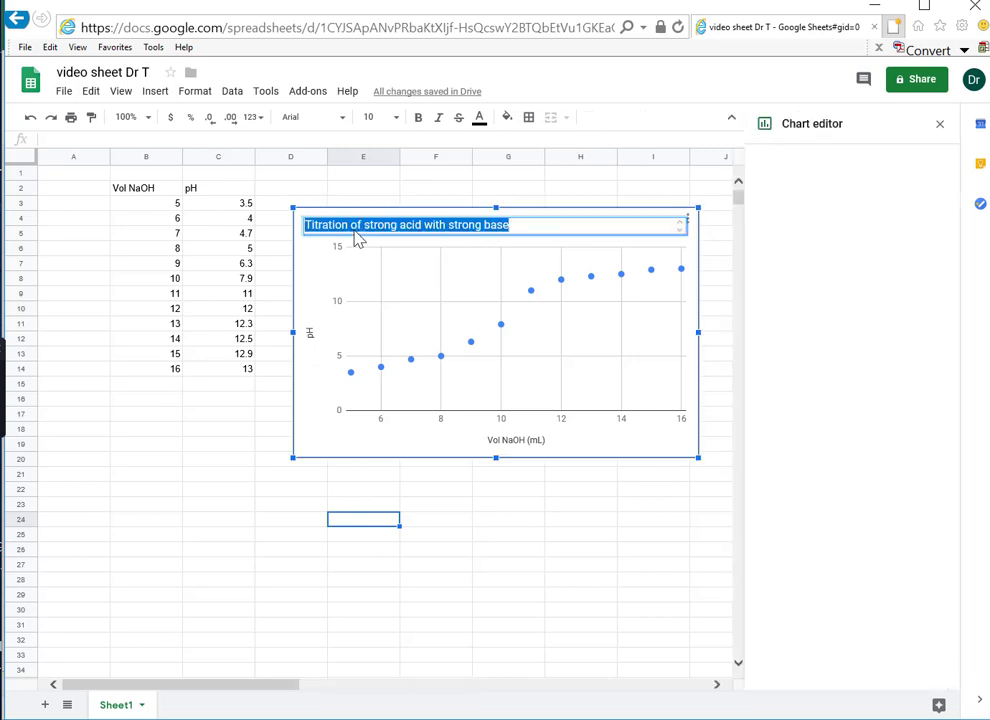
{"action": "left_click", "coordinate": [308, 224]}
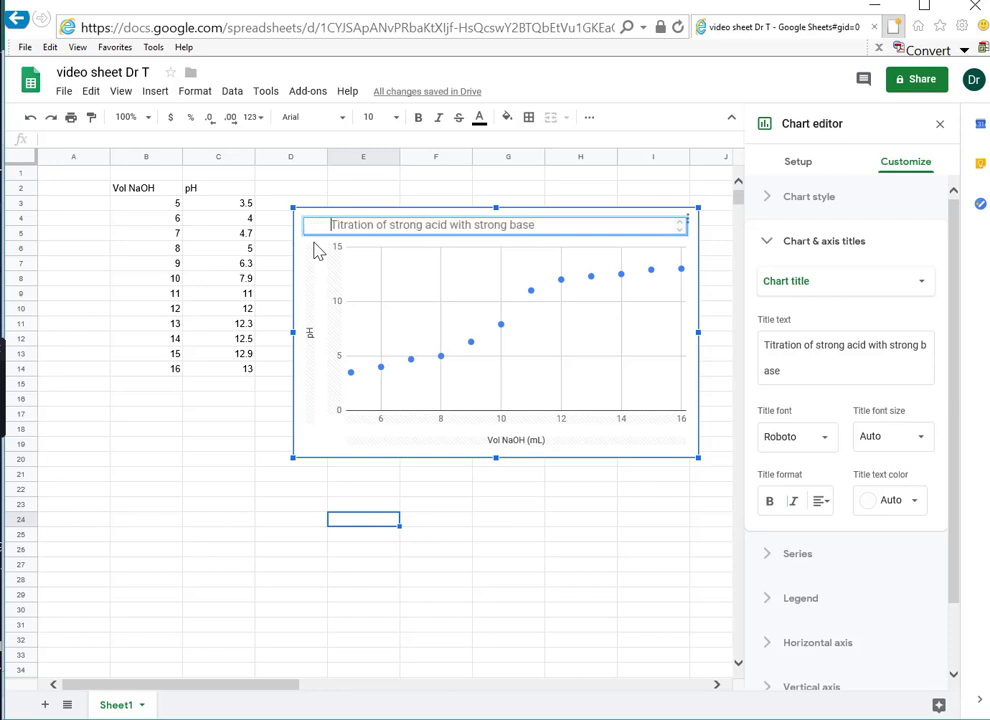
{"action": "left_click", "coordinate": [437, 496]}
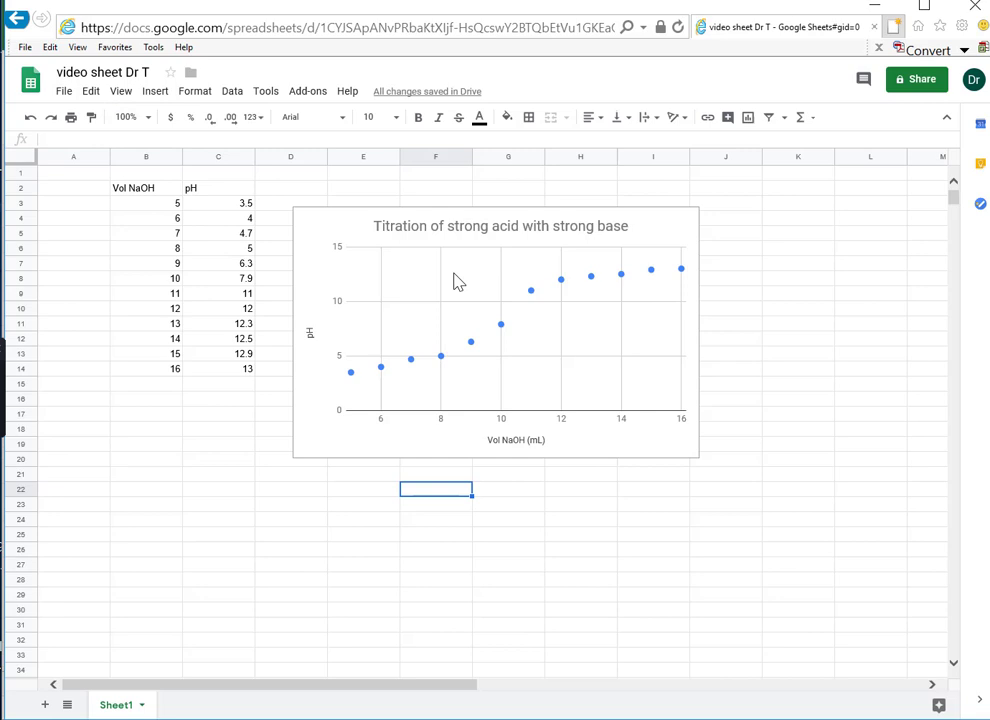
- Return from Sheets to the Google Docs home page and pick 'Video Doc Dr T'
{"action": "left_click", "coordinate": [33, 87]}
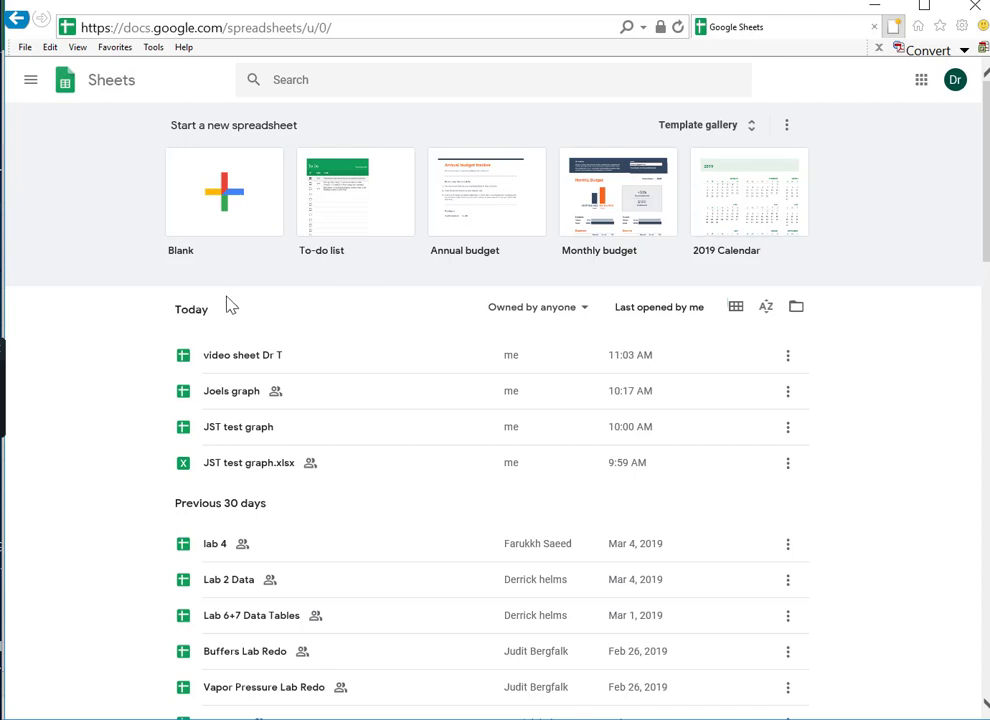
{"action": "left_click", "coordinate": [32, 82]}
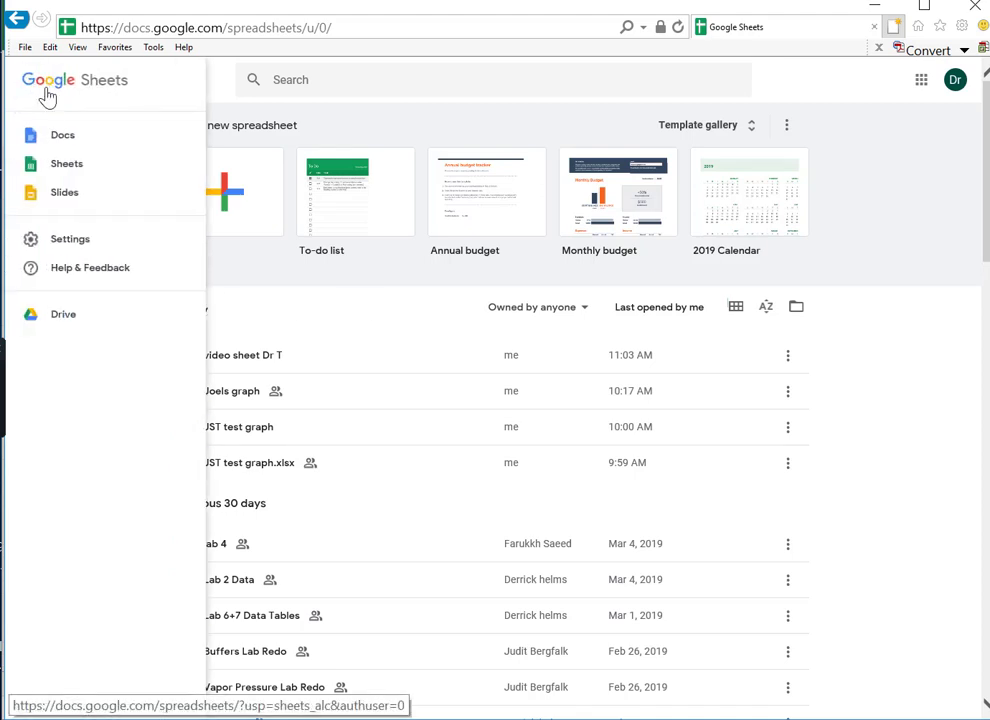
{"action": "left_click", "coordinate": [60, 138]}
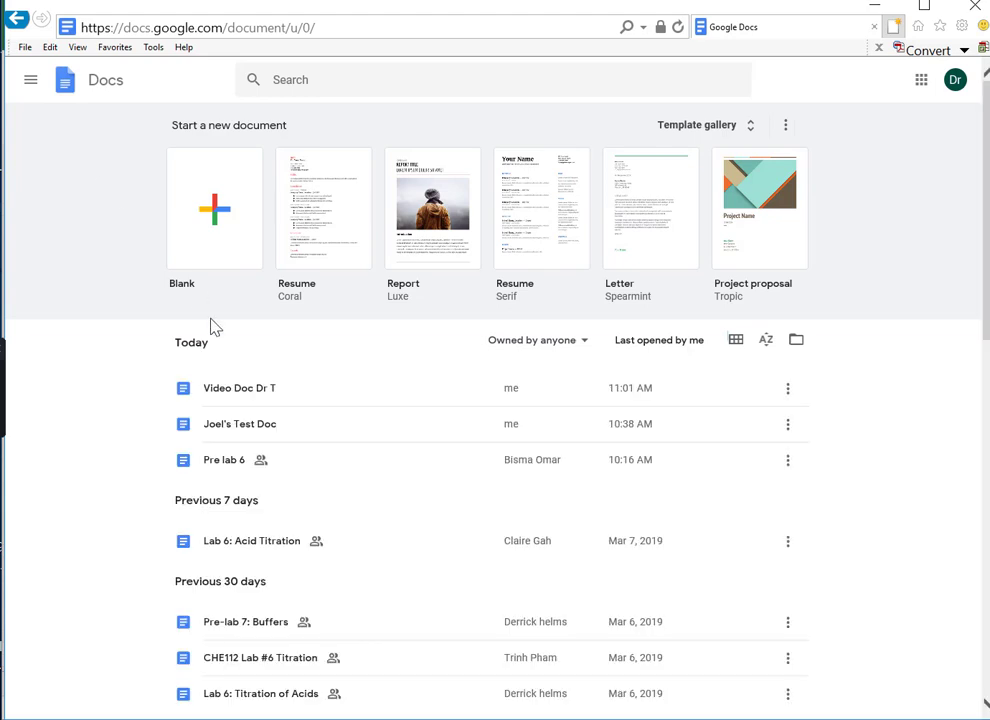
{"action": "left_click", "coordinate": [250, 397]}
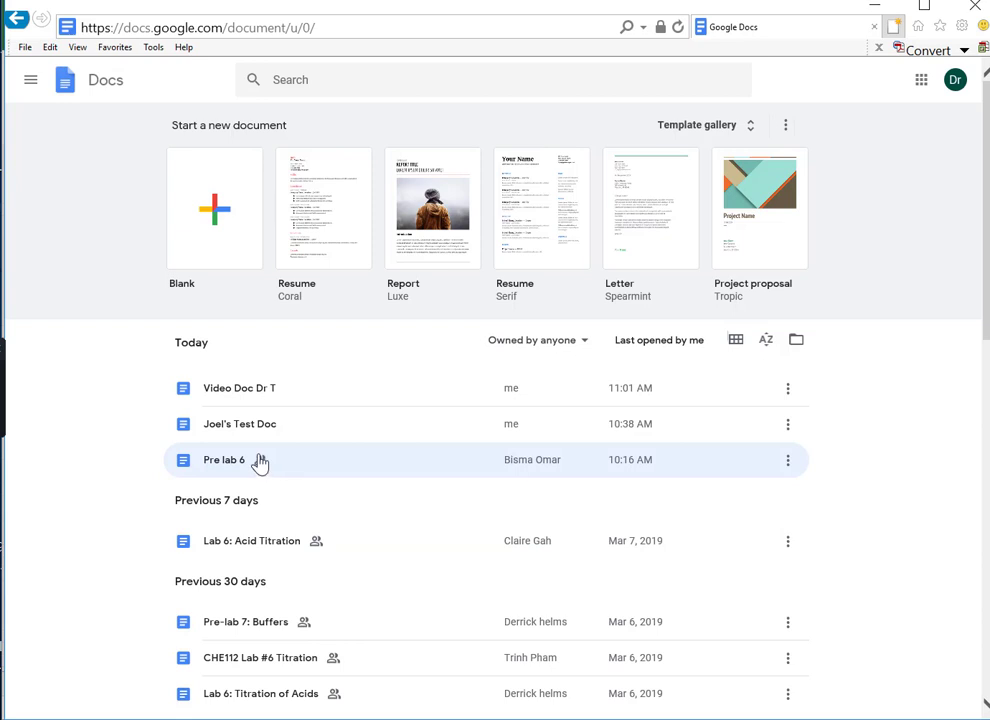
- Open 'Video Doc Dr T' and add an empty line after the 'NaOH added.' caption
{"action": "left_click", "coordinate": [248, 396]}
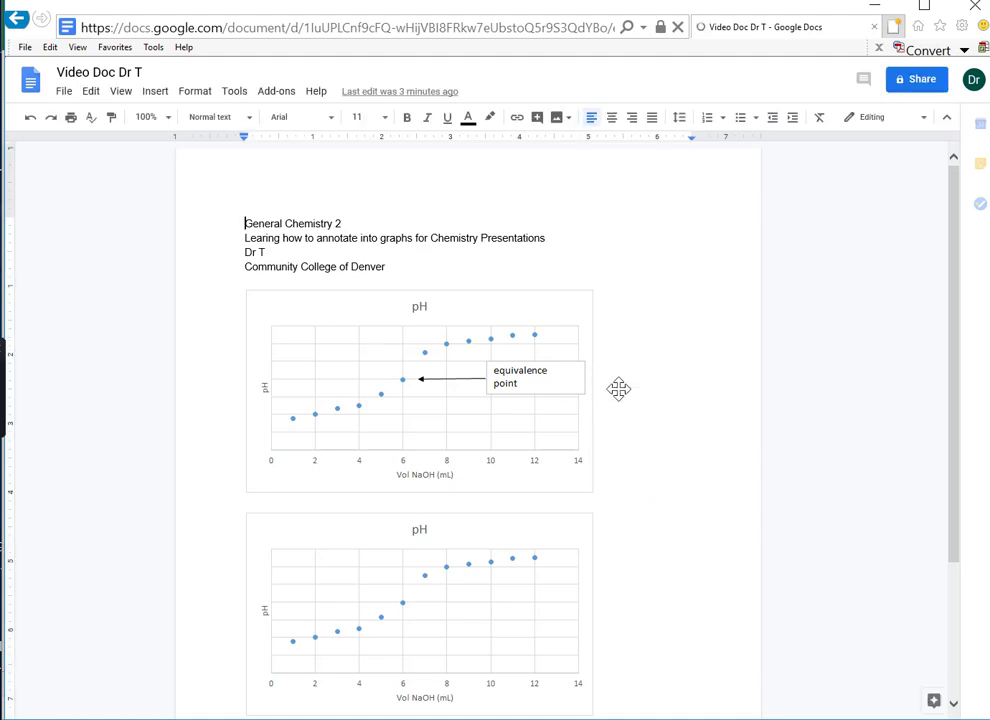
{"action": "scroll", "coordinate": [957, 481], "scroll_direction": "down", "scroll_amount": 3}
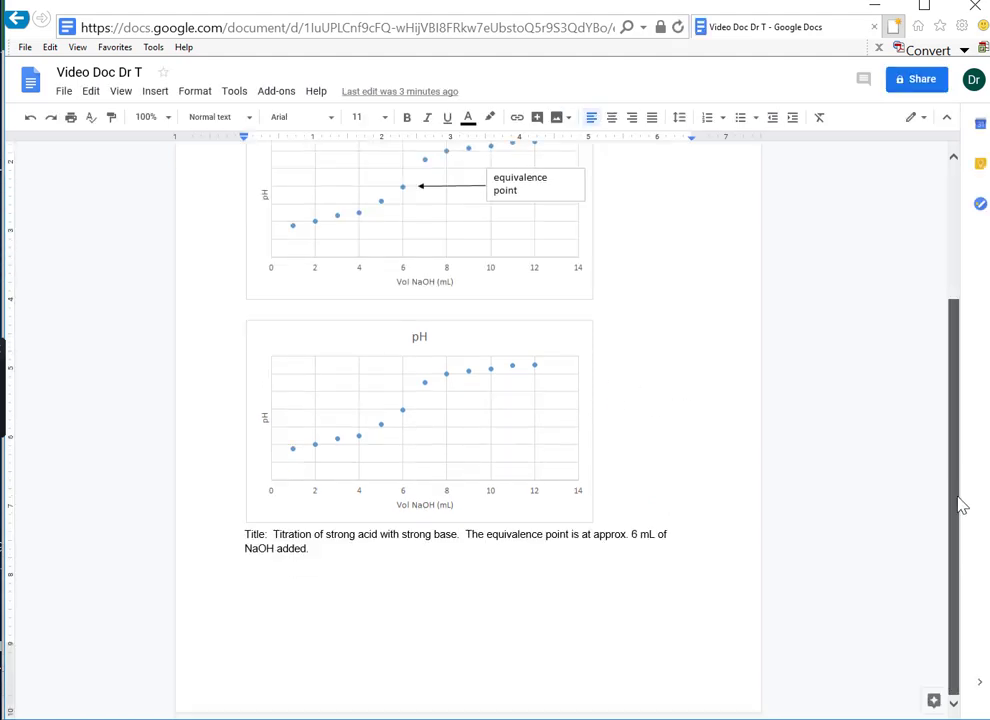
{"action": "left_click", "coordinate": [318, 556]}
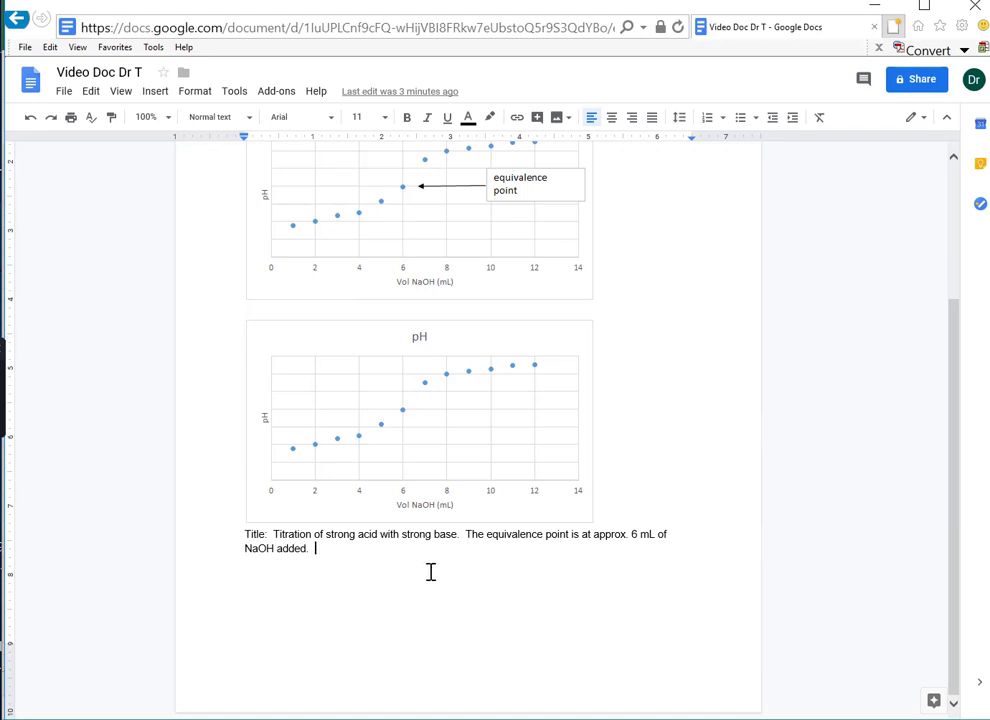
{"action": "key", "text": "Return"}
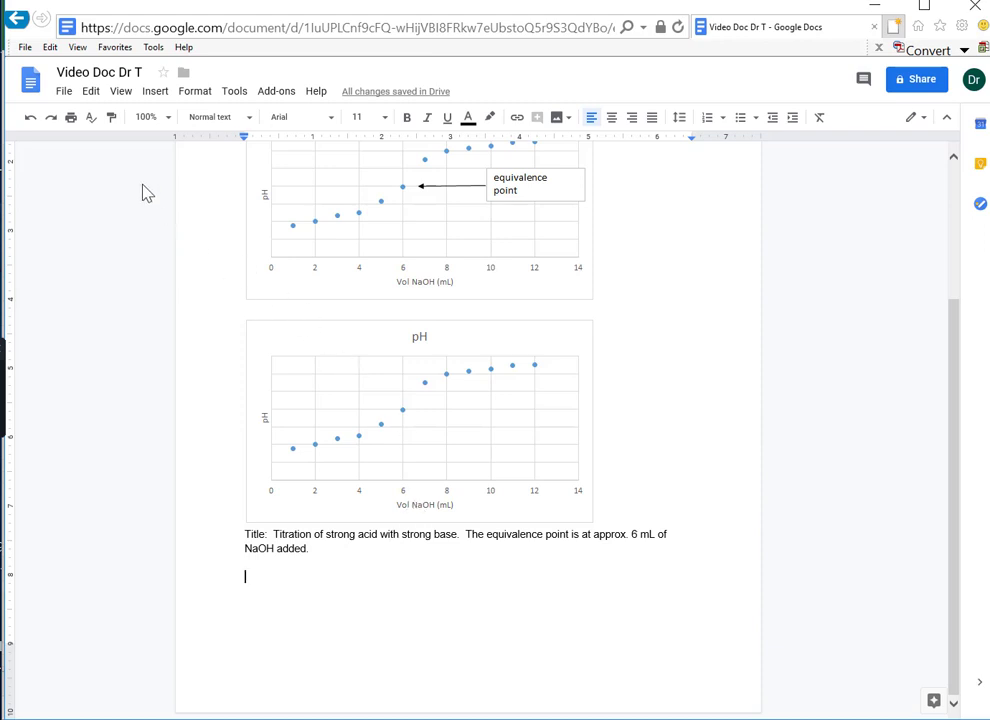
- Import the titration chart from 'video sheet Dr T' into the document, linked to the spreadsheet
{"action": "left_click", "coordinate": [154, 91]}
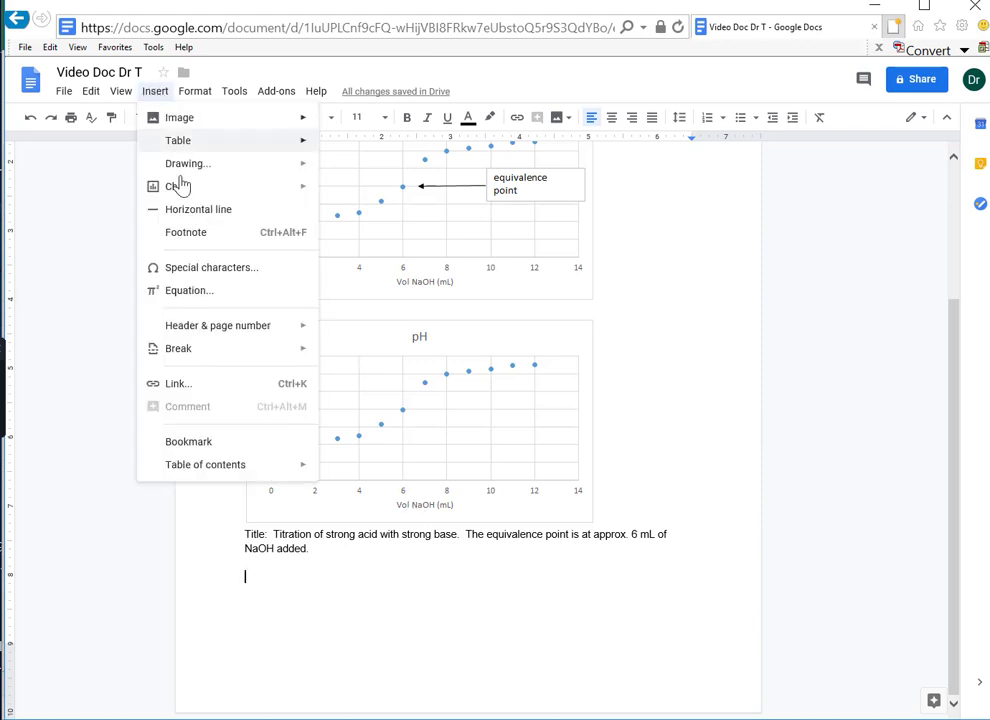
{"action": "mouse_move", "coordinate": [182, 190]}
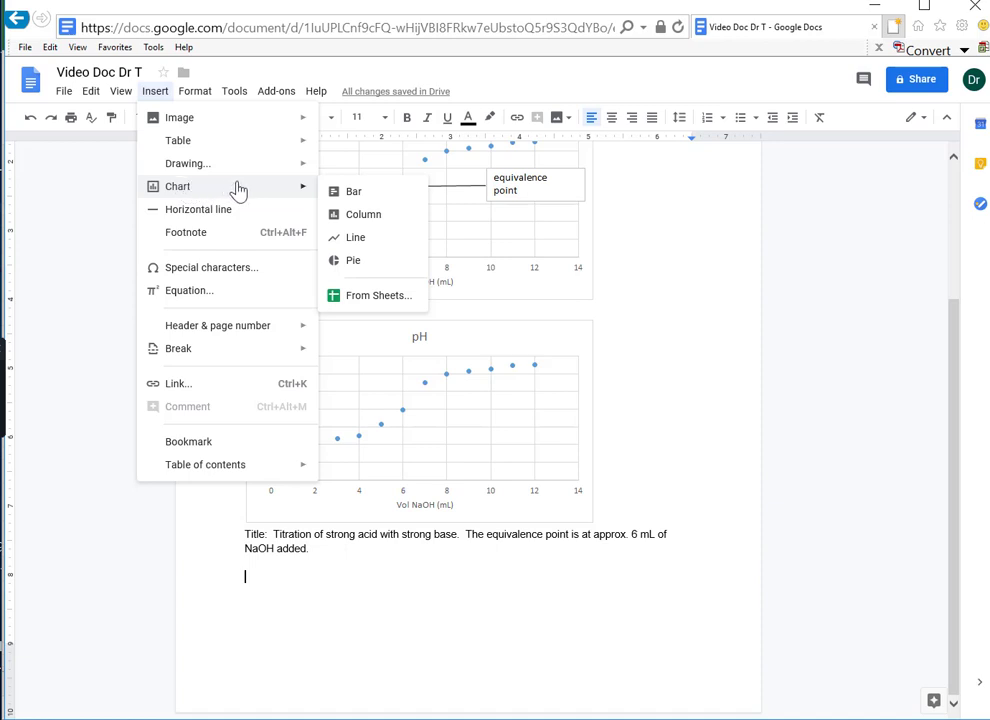
{"action": "left_click", "coordinate": [364, 298]}
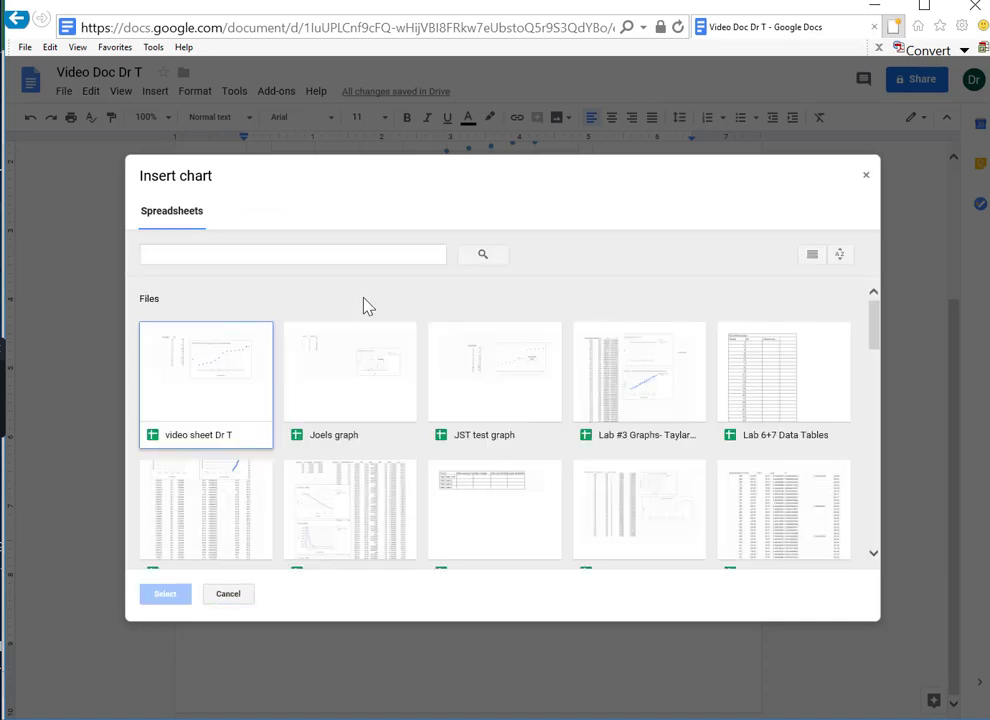
{"action": "left_click", "coordinate": [230, 380]}
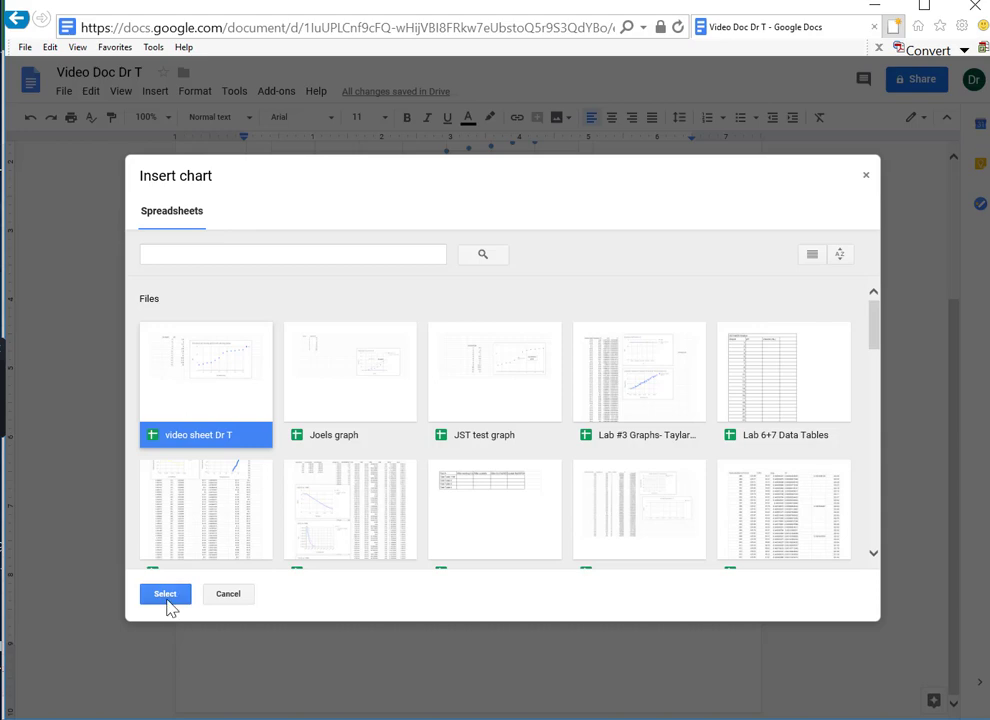
{"action": "left_click", "coordinate": [166, 596]}
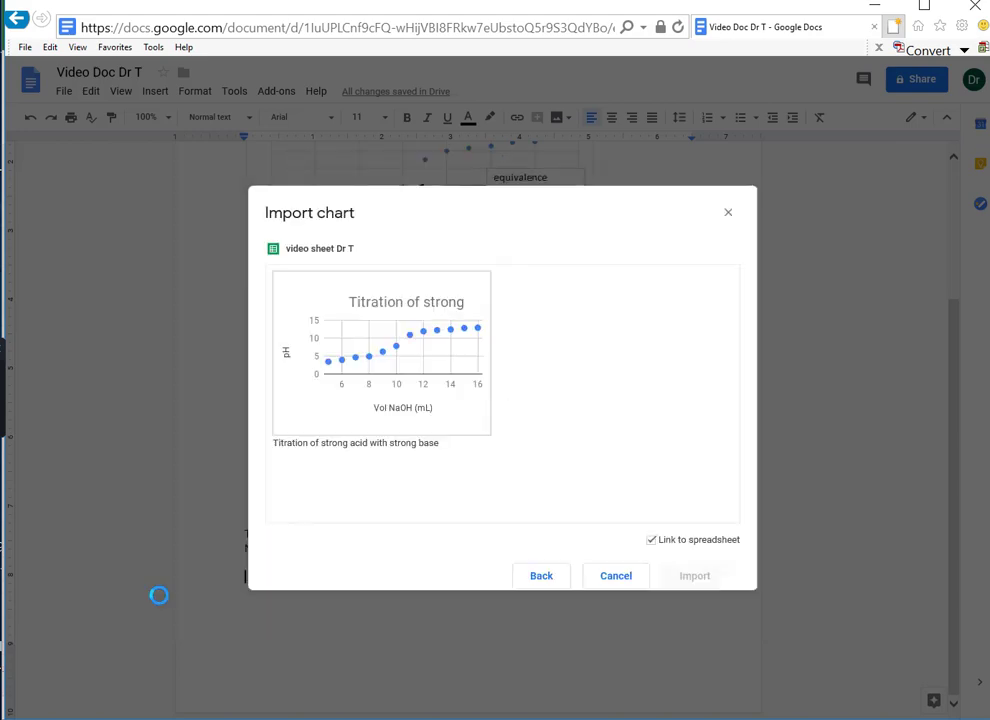
{"action": "left_click_drag", "start_coordinate": [370, 443], "coordinate": [398, 404]}
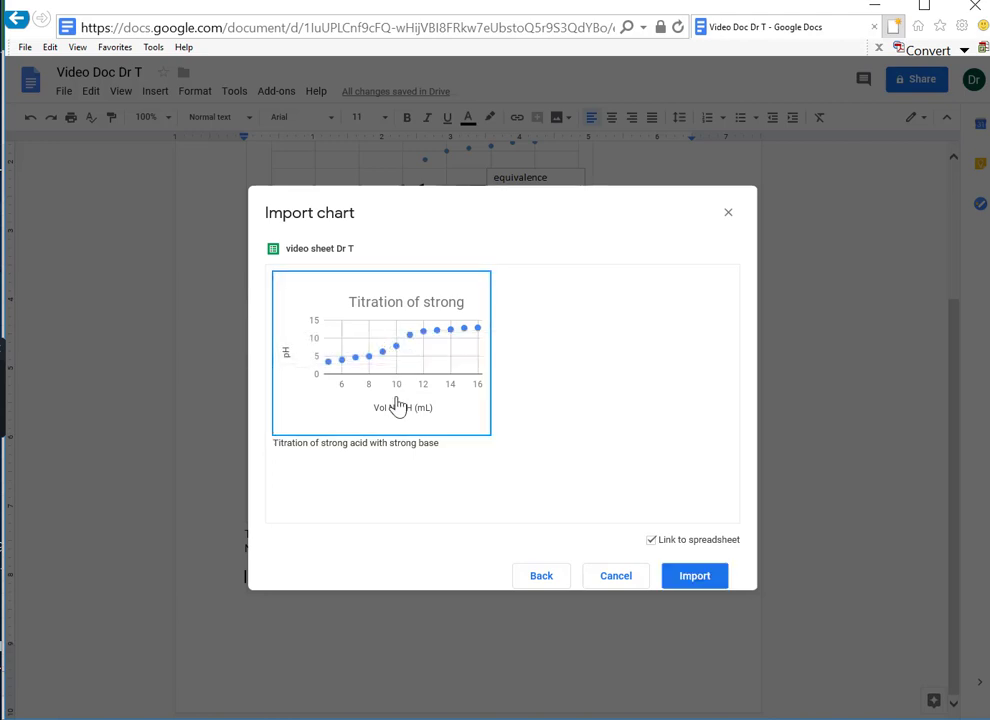
{"action": "left_click", "coordinate": [695, 577]}
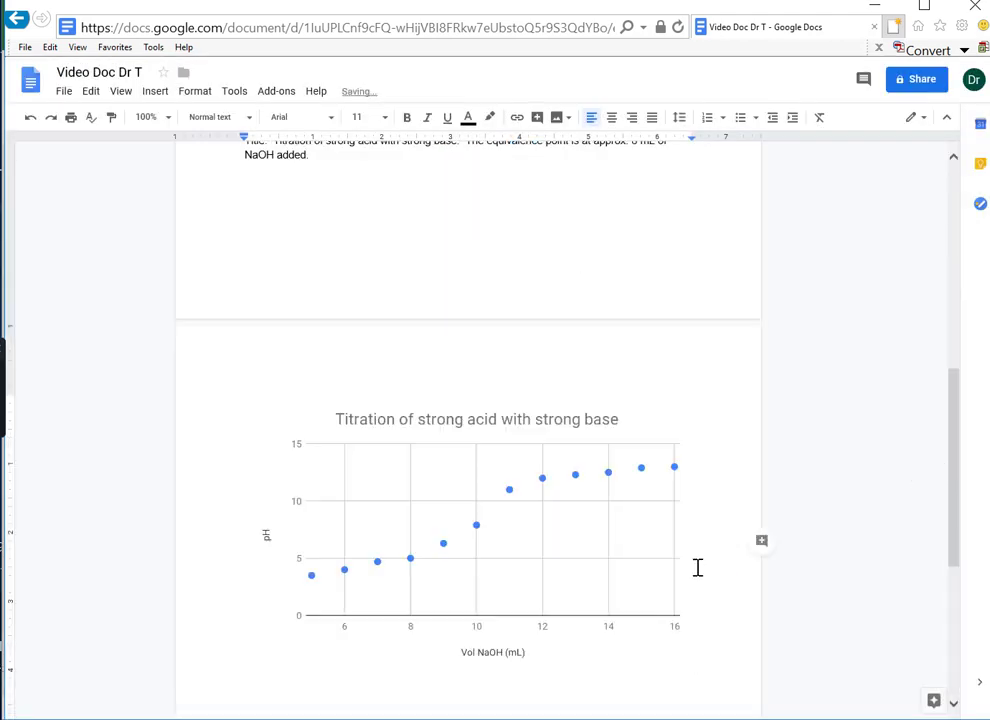
{"action": "left_click", "coordinate": [412, 486]}
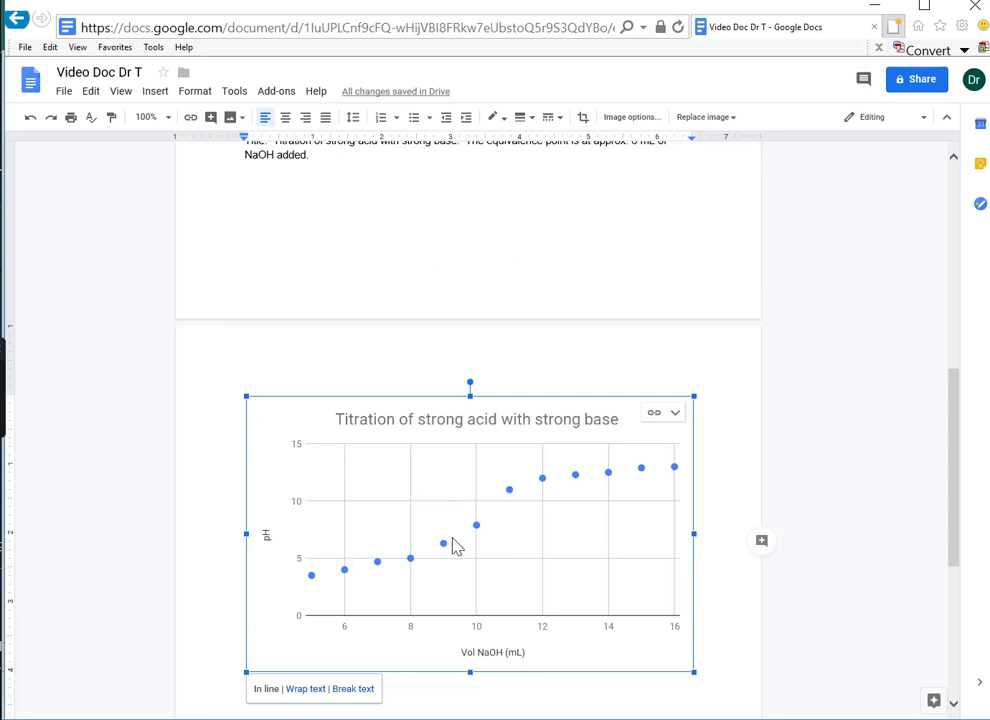
{"action": "scroll", "coordinate": [453, 546], "scroll_direction": "down", "scroll_amount": 1}
{"action": "scroll", "coordinate": [453, 546], "scroll_direction": "down", "scroll_amount": 1}
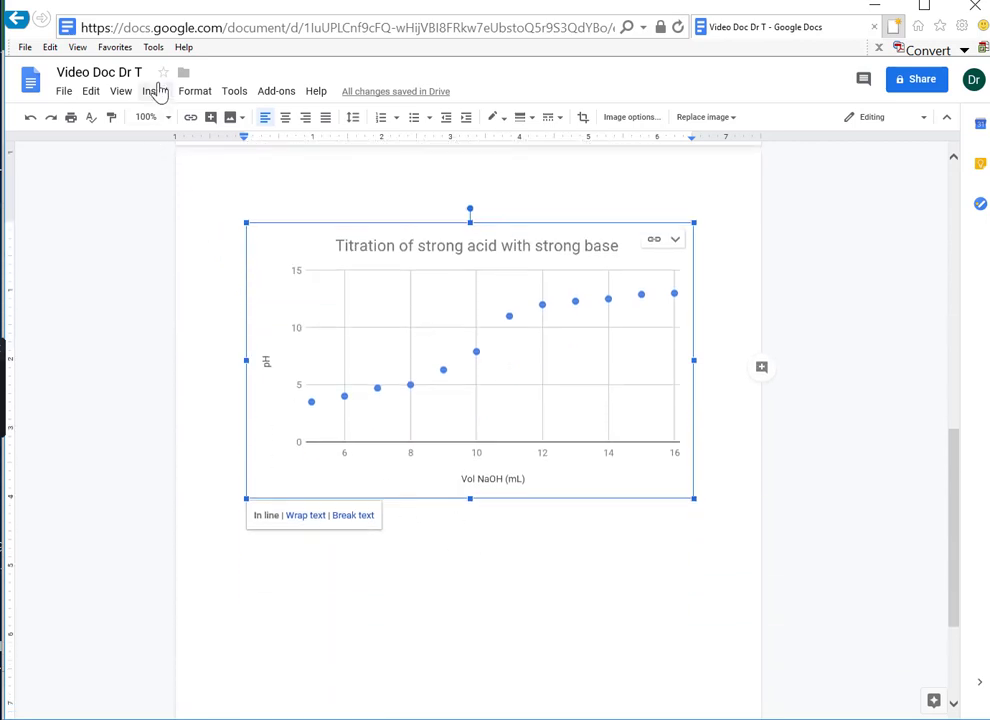
{"action": "left_click", "coordinate": [155, 91]}
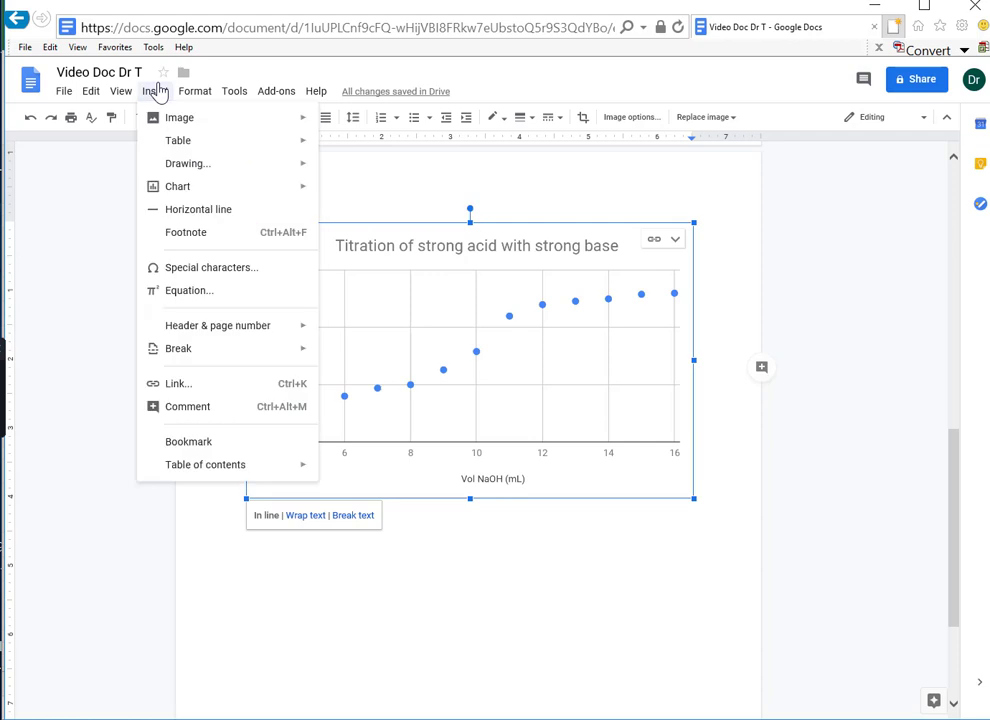
- Start a new drawing and draw a short left-pointing arrow
{"action": "left_click", "coordinate": [466, 620]}
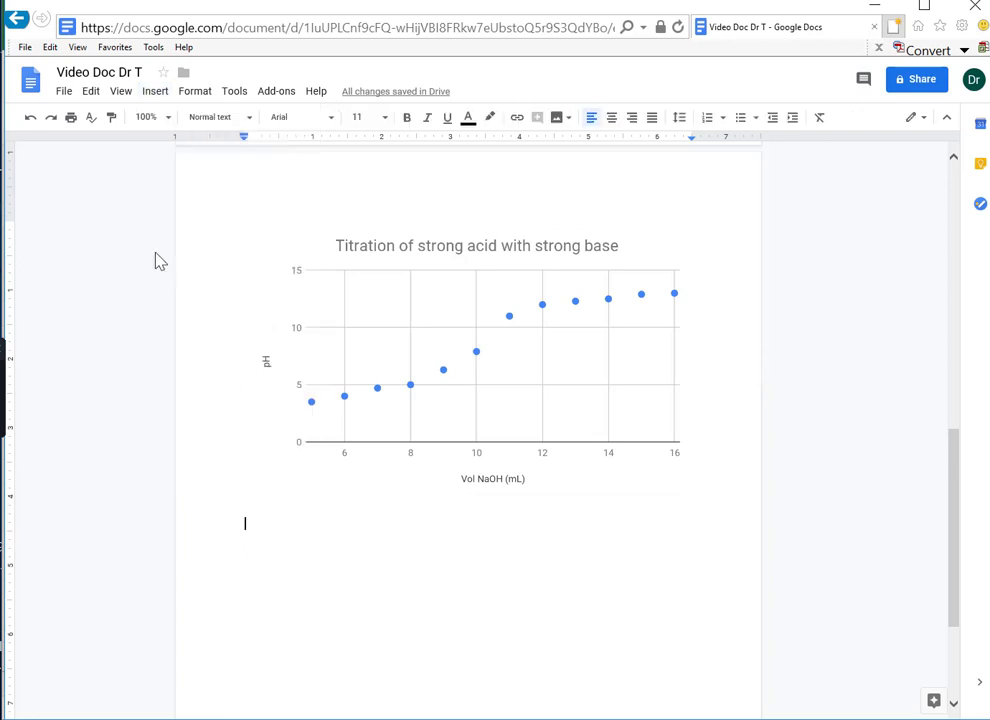
{"action": "left_click", "coordinate": [166, 96]}
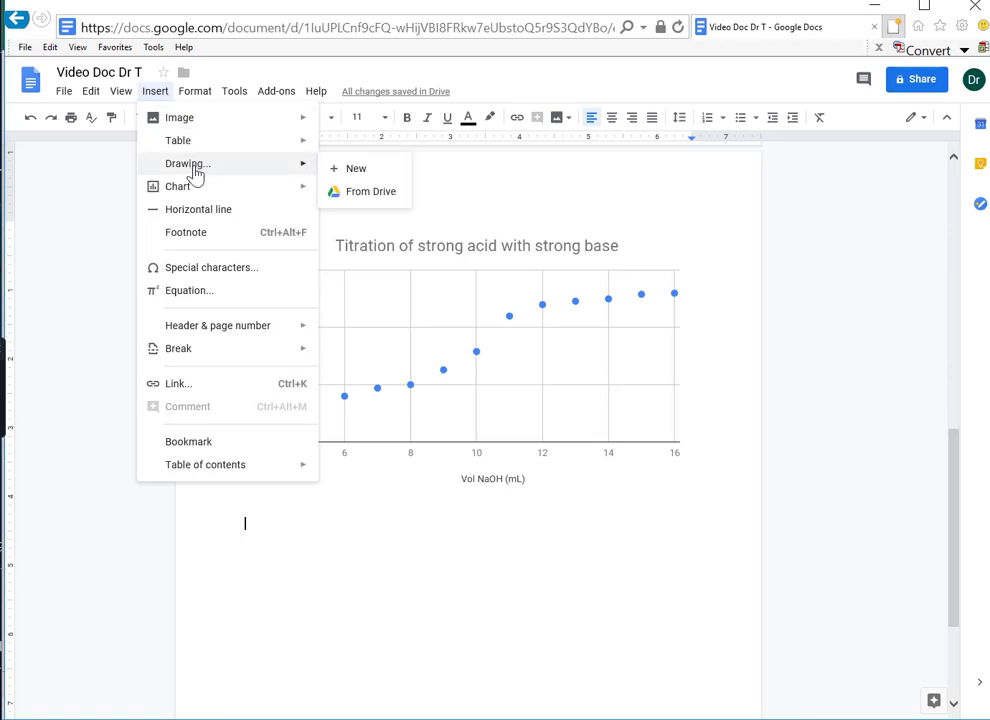
{"action": "left_click", "coordinate": [346, 176]}
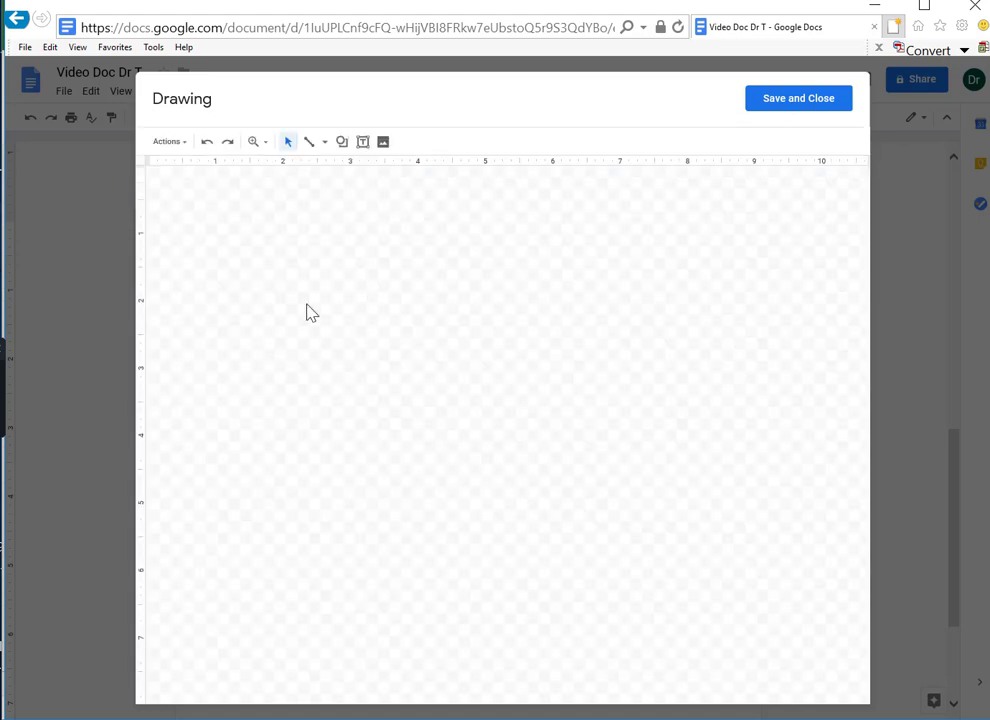
{"action": "left_click", "coordinate": [324, 148]}
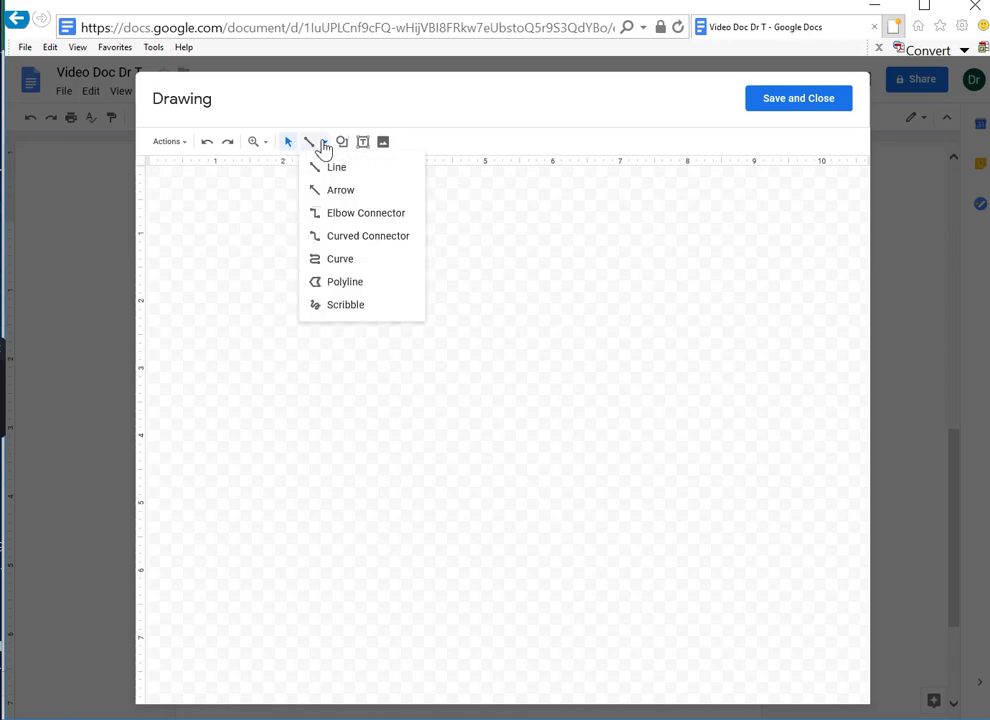
{"action": "left_click", "coordinate": [341, 193]}
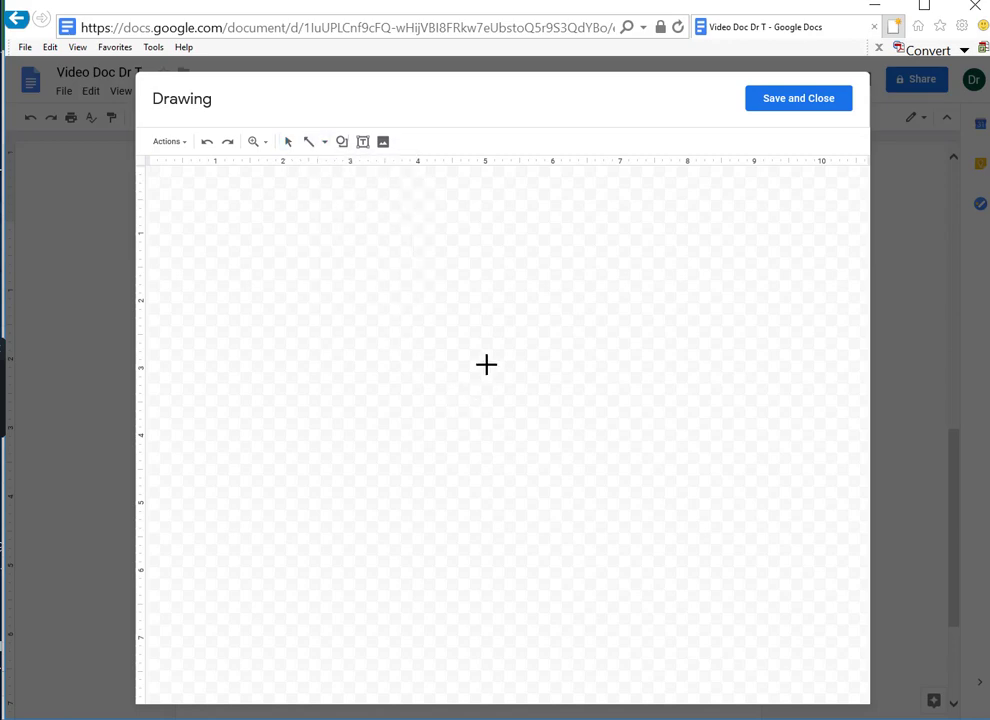
{"action": "left_click_drag", "start_coordinate": [486, 364], "coordinate": [449, 364]}
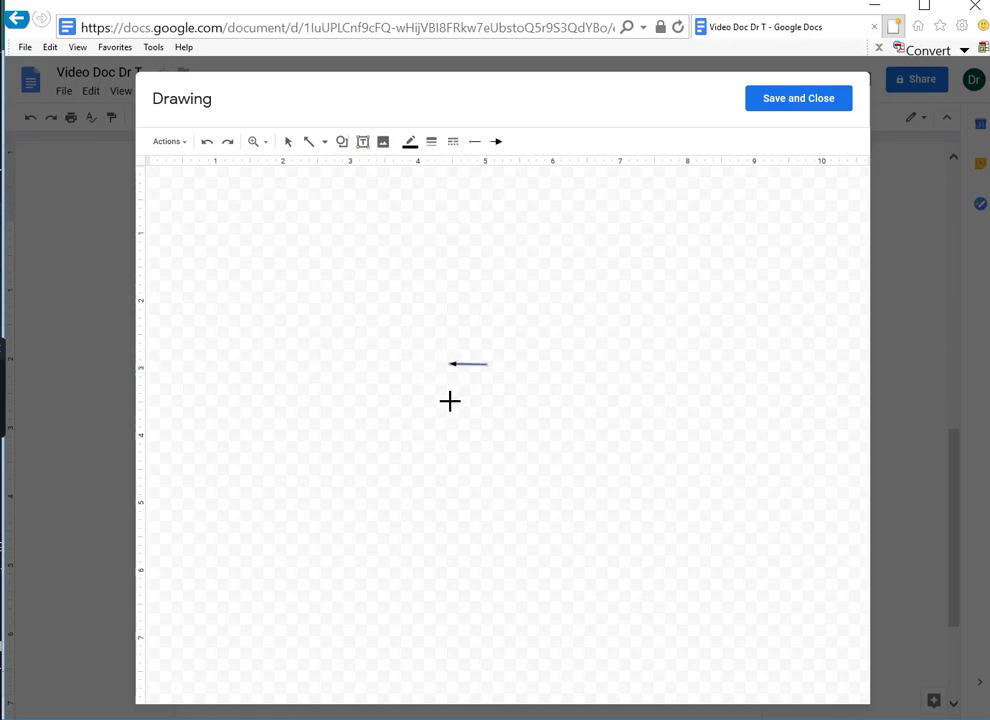
- Add a center-aligned 'equivalence point' text box just right of the arrow
{"action": "left_click", "coordinate": [365, 141]}
{"action": "left_click_drag", "start_coordinate": [521, 342], "coordinate": [648, 406]}
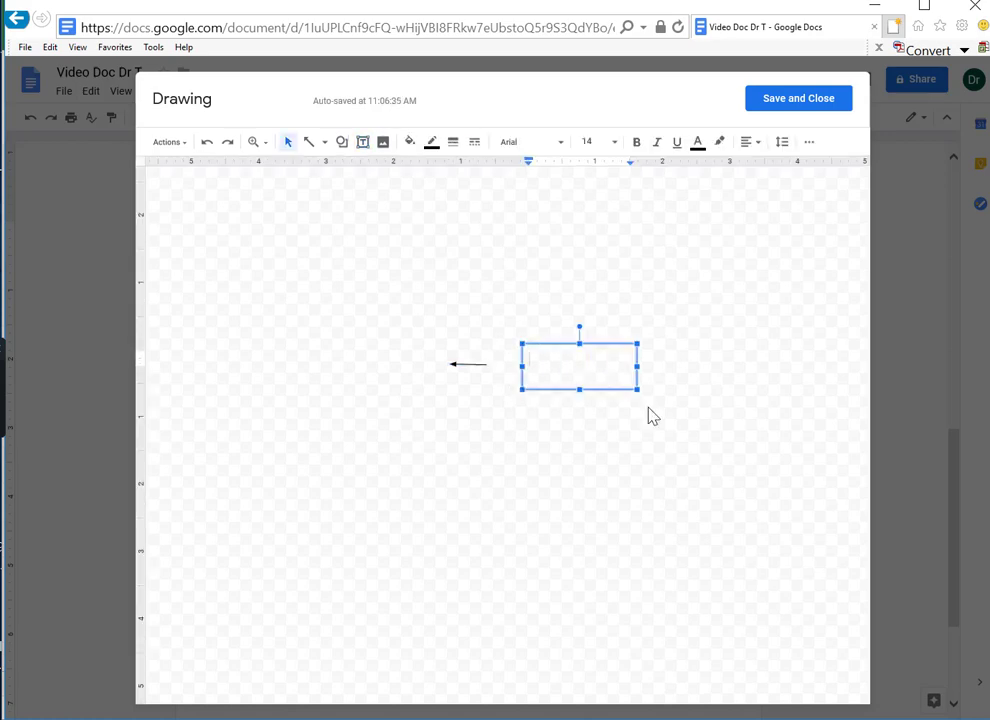
{"action": "type", "text": "equivalence "}
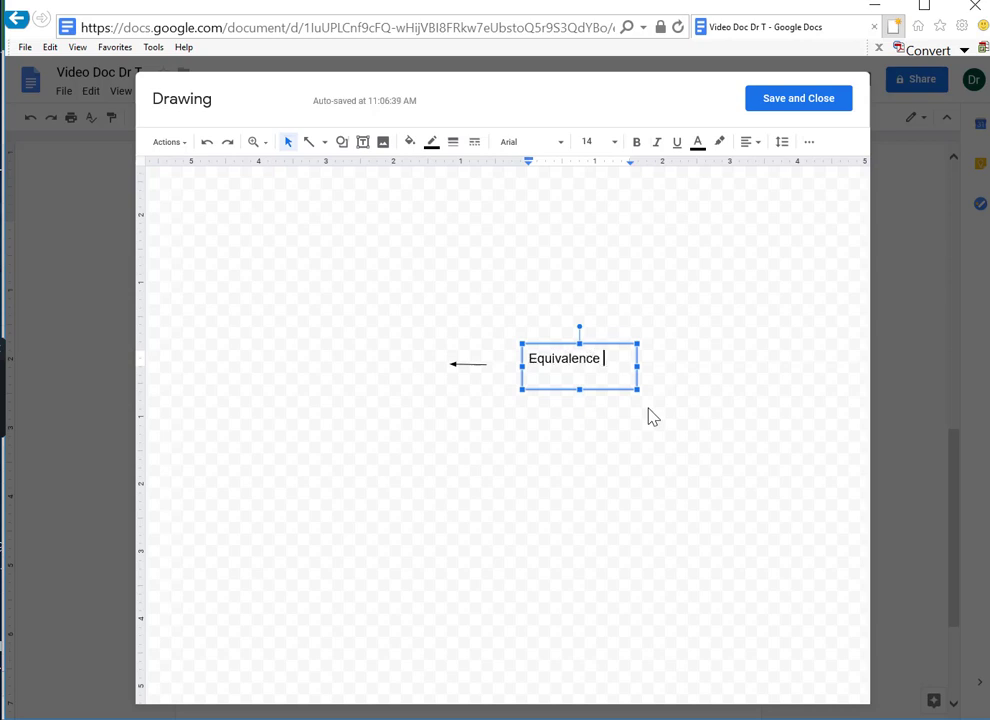
{"action": "type", "text": "point"}
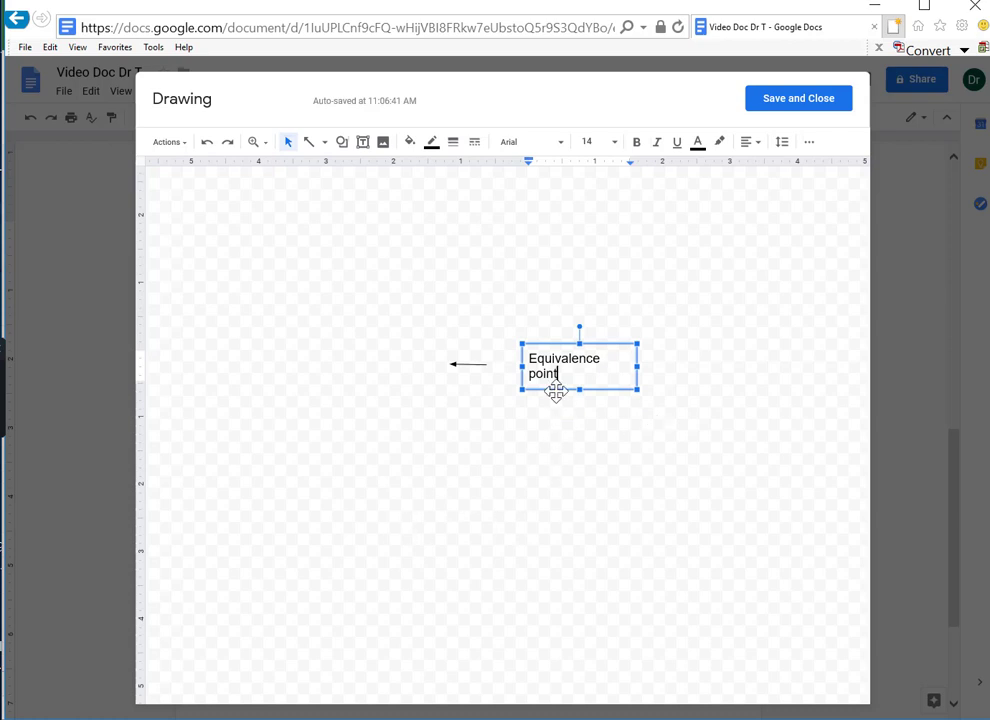
{"action": "triple_click", "coordinate": [537, 360]}
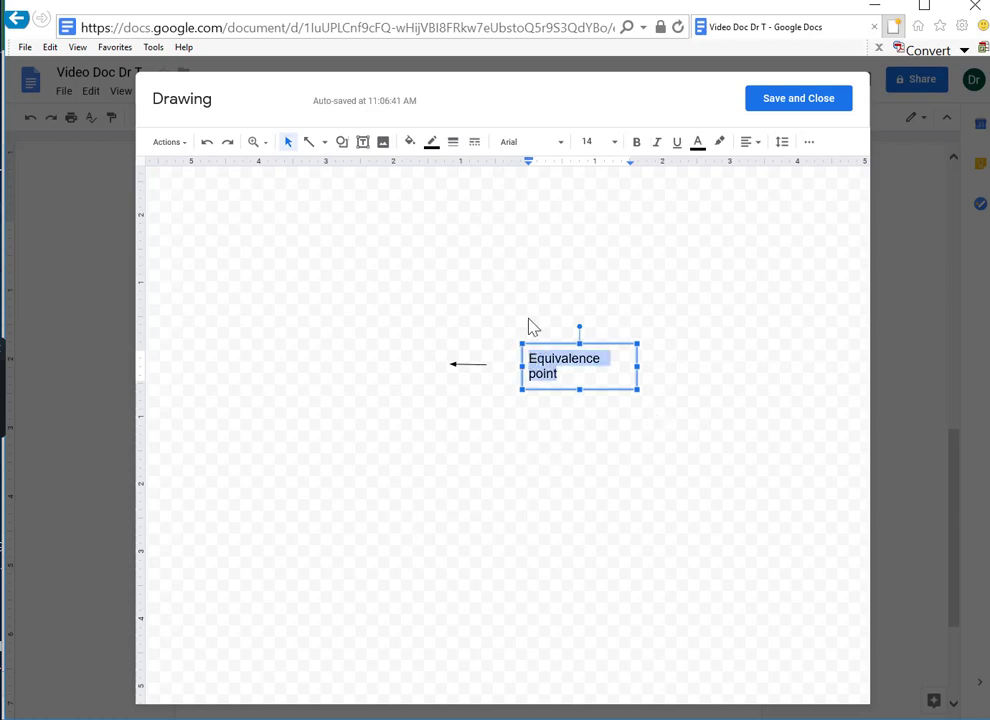
{"action": "left_click", "coordinate": [758, 144]}
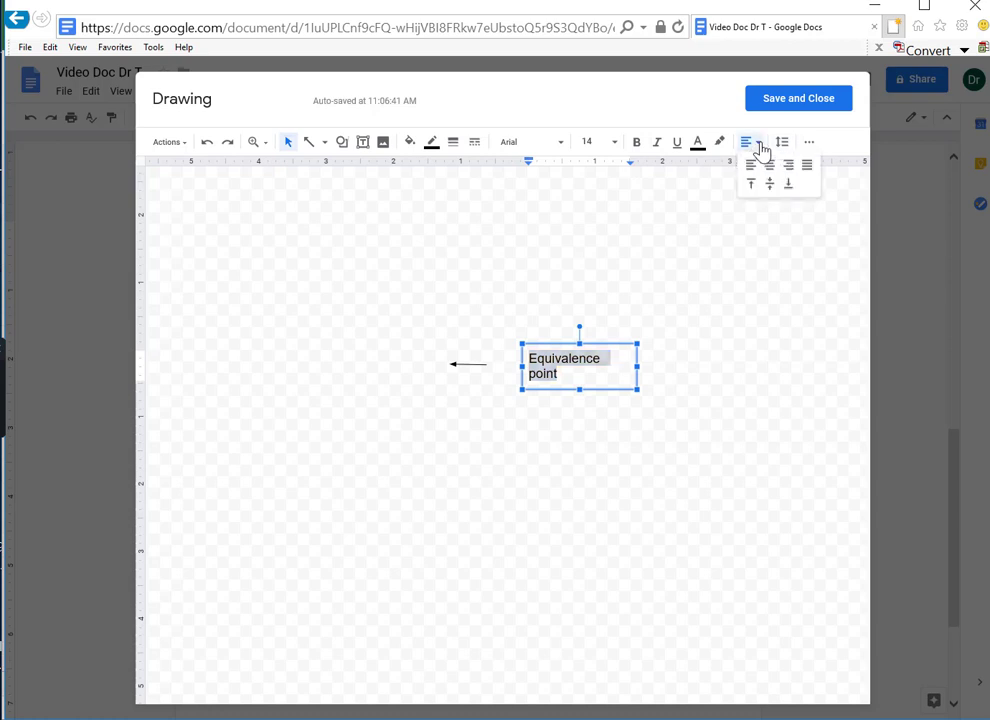
{"action": "left_click", "coordinate": [769, 165]}
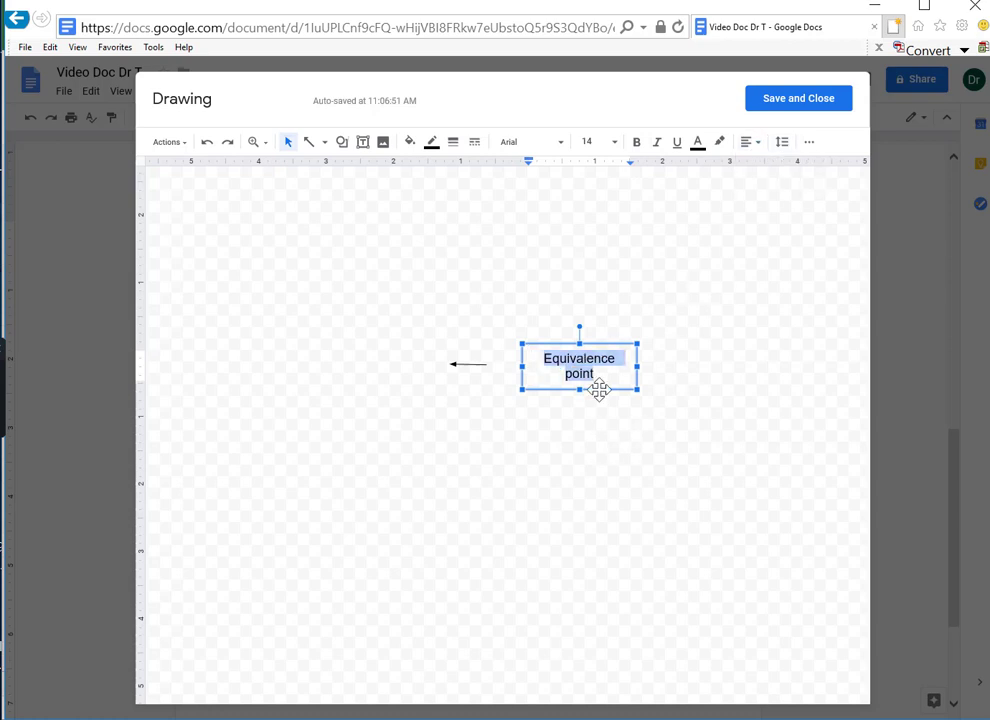
{"action": "left_click_drag", "start_coordinate": [599, 390], "coordinate": [563, 391]}
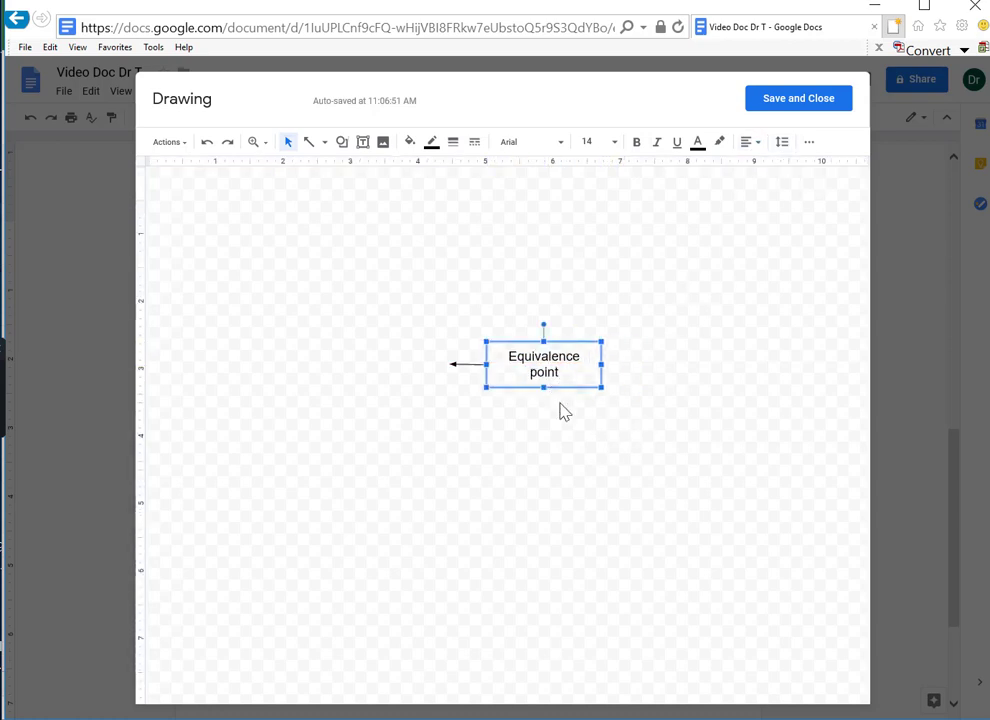
{"action": "left_click", "coordinate": [560, 428]}
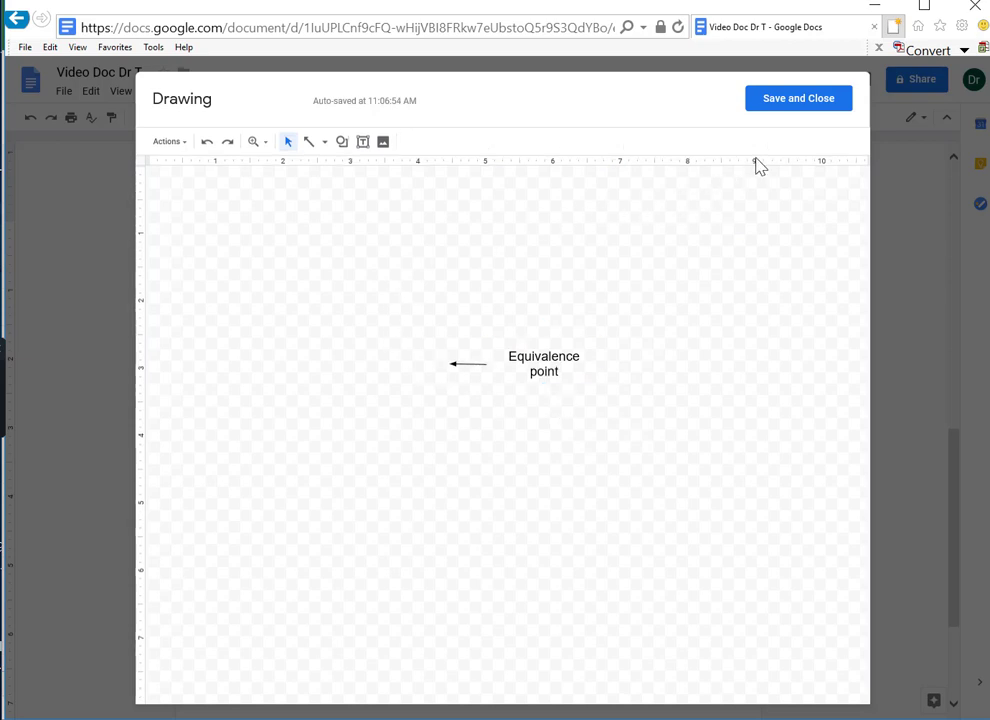
- Save the drawing into the document and move it above the titration chart
{"action": "left_click", "coordinate": [793, 100]}
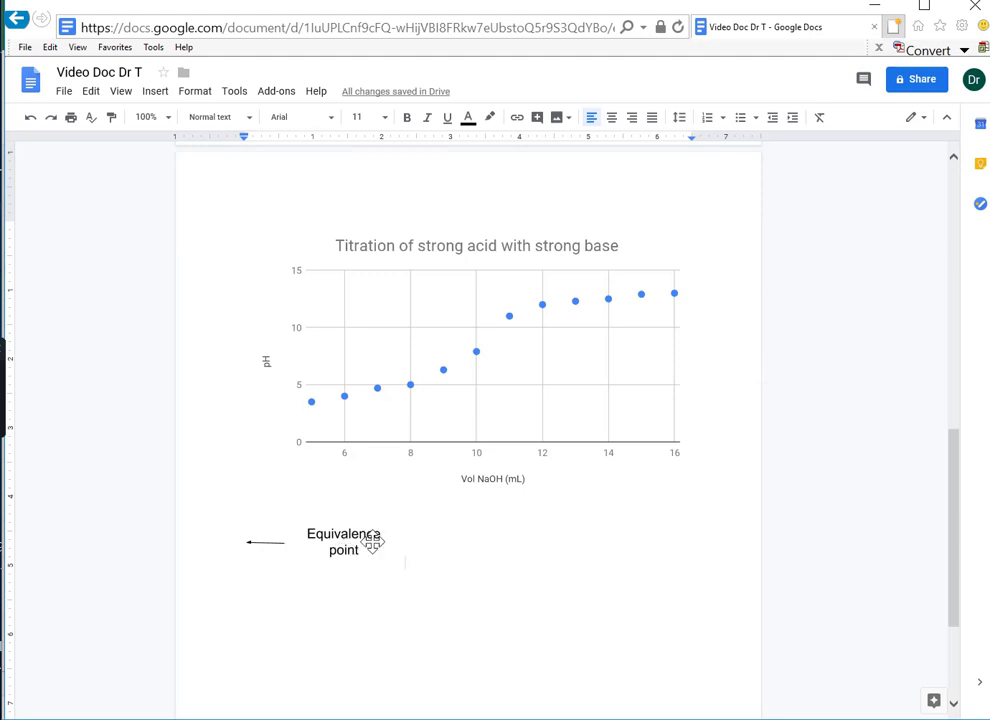
{"action": "left_click", "coordinate": [348, 530]}
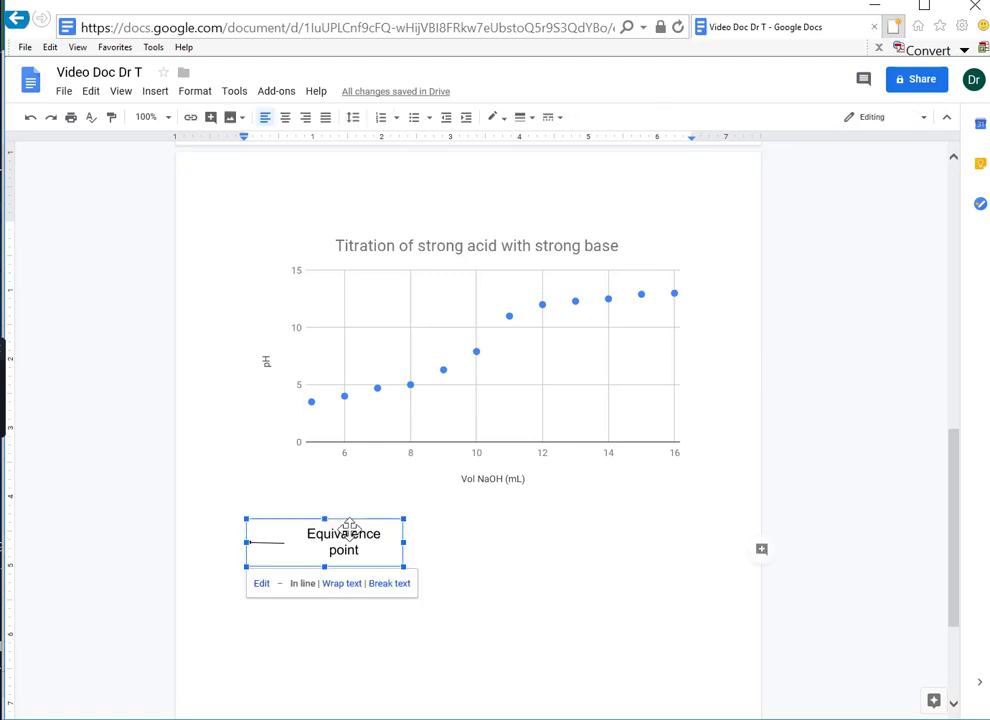
{"action": "left_click_drag", "start_coordinate": [370, 524], "coordinate": [376, 510]}
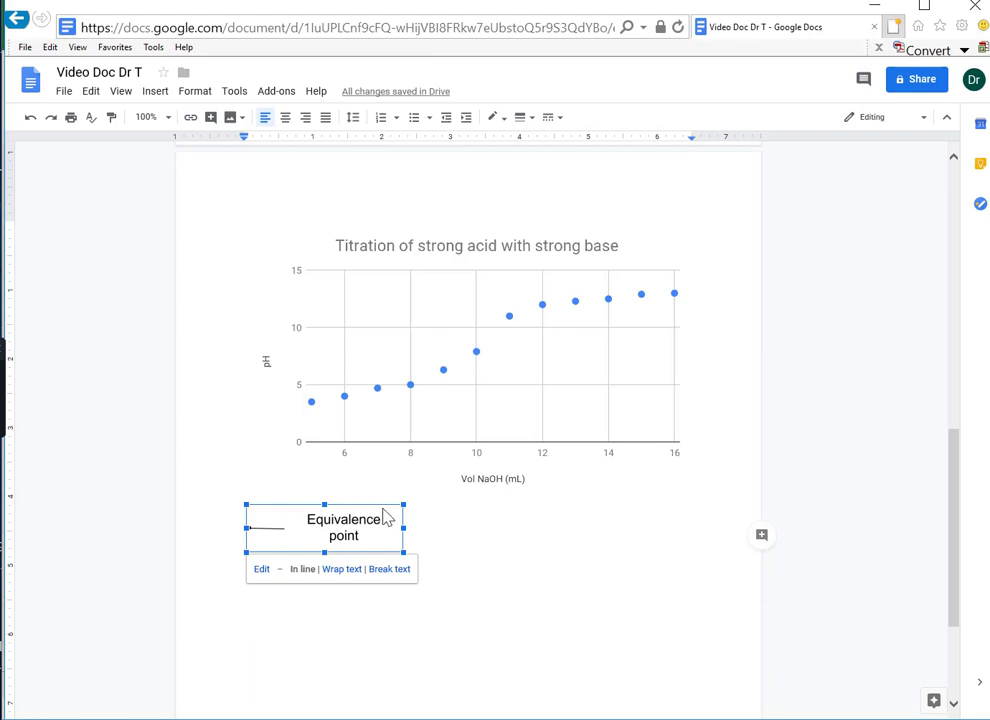
{"action": "left_click", "coordinate": [382, 561]}
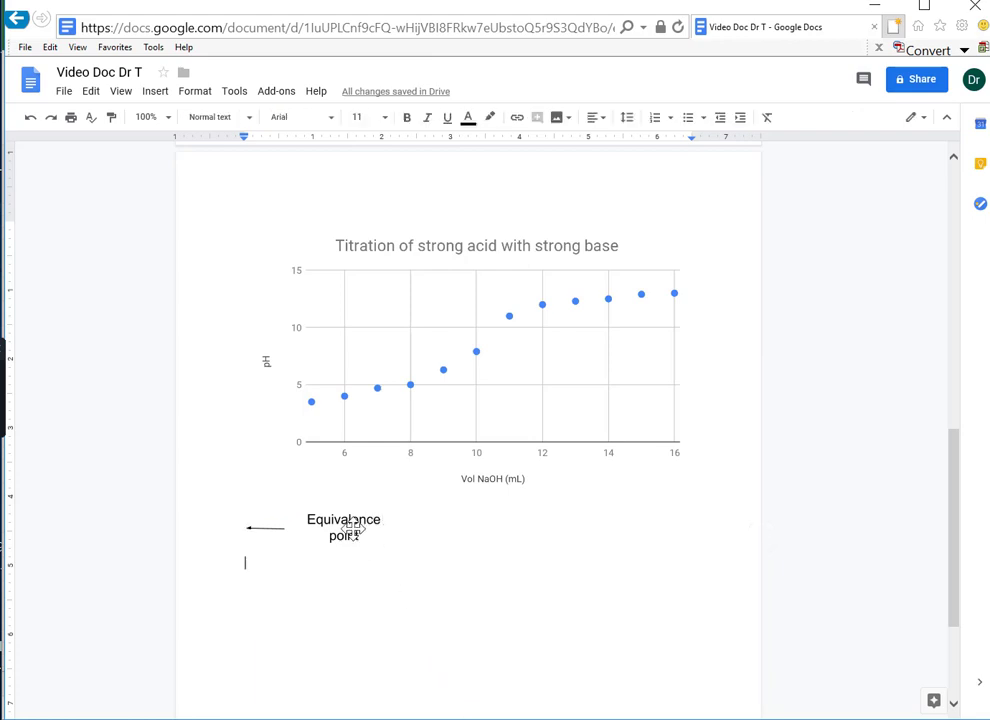
{"action": "left_click", "coordinate": [352, 530]}
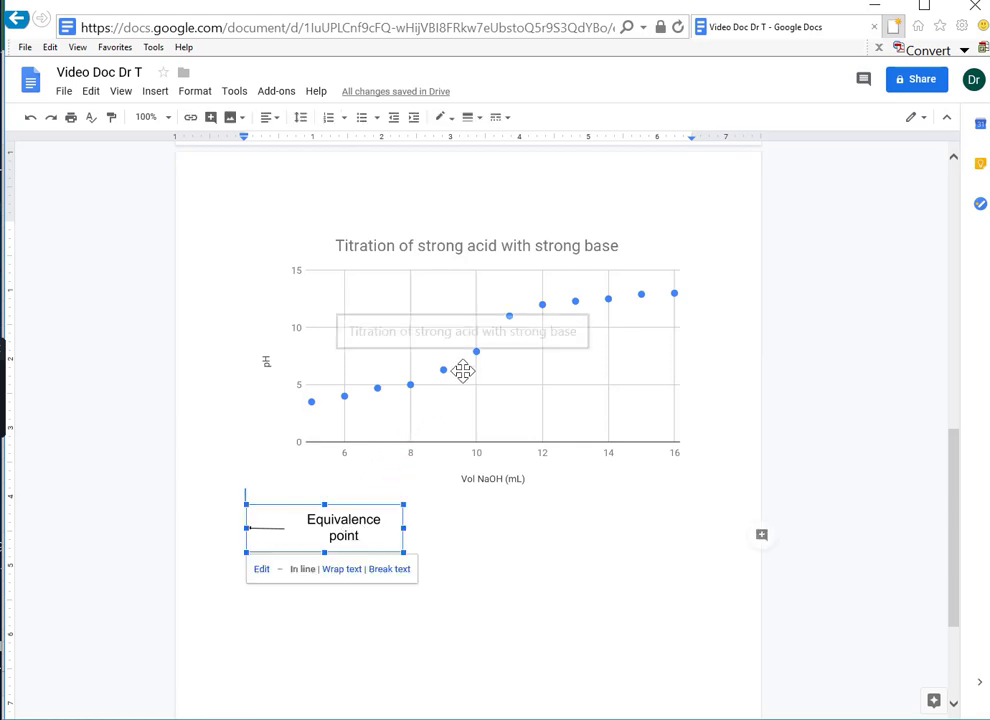
{"action": "key", "text": "ctrl+shift+Up"}
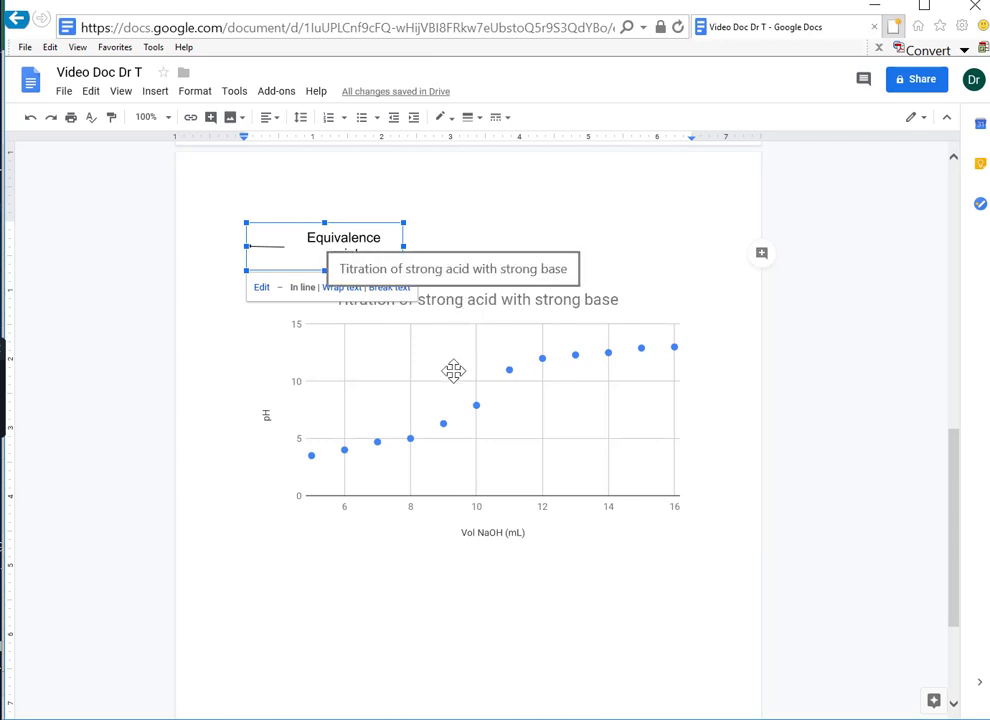
{"action": "left_click", "coordinate": [471, 455]}
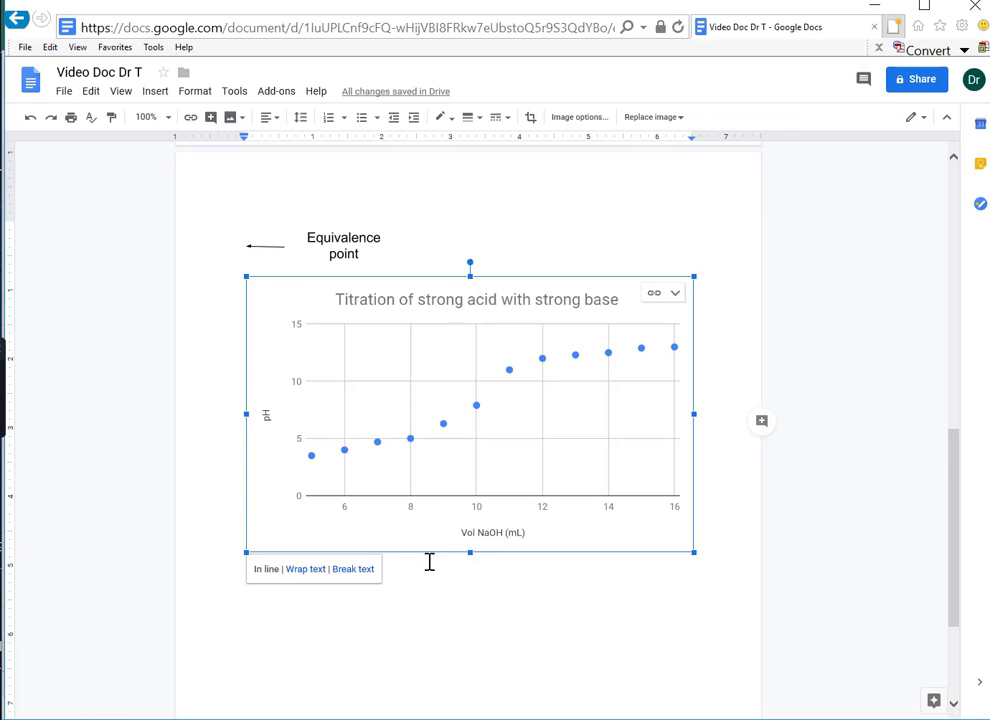
- Set both the titration chart and the Equivalence point drawing to Wrap text
{"action": "left_click", "coordinate": [302, 569]}
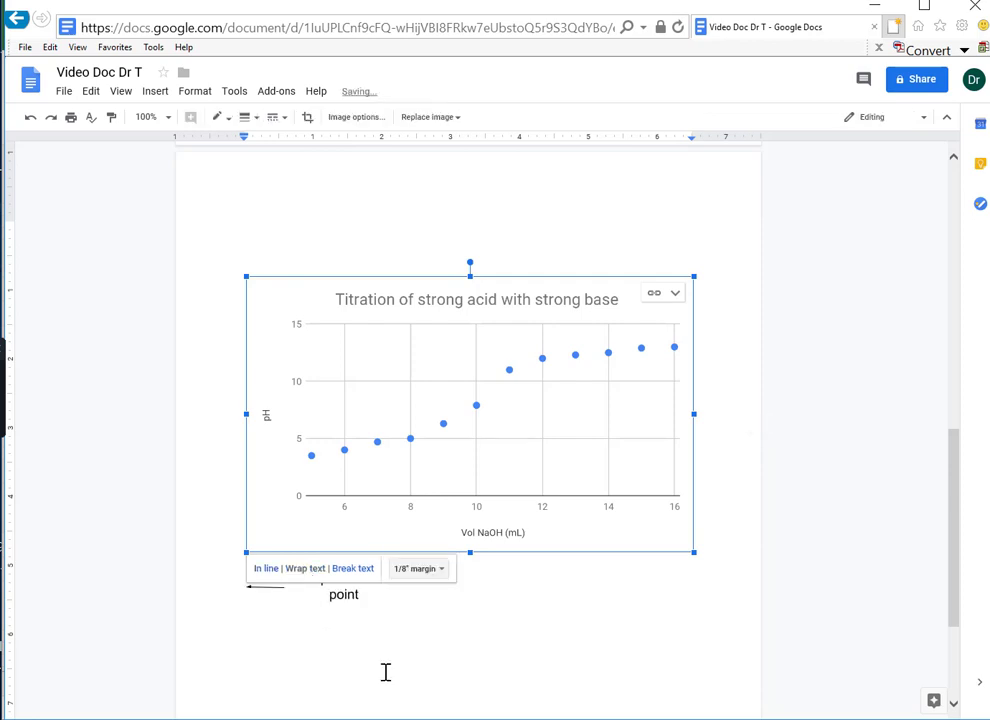
{"action": "left_click", "coordinate": [398, 672]}
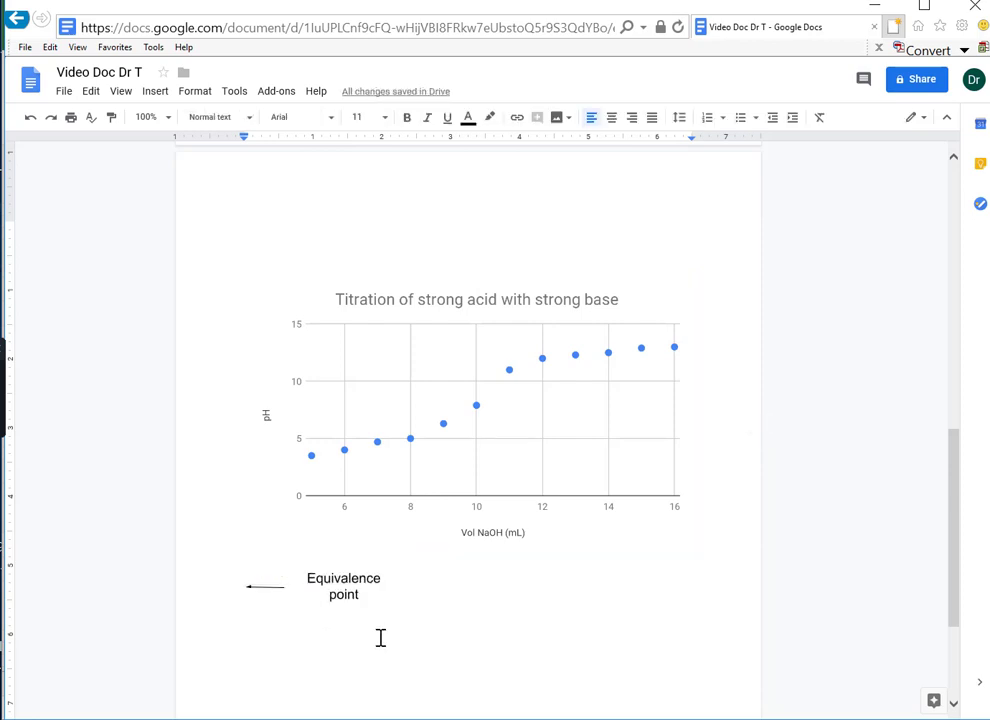
{"action": "left_click", "coordinate": [343, 588]}
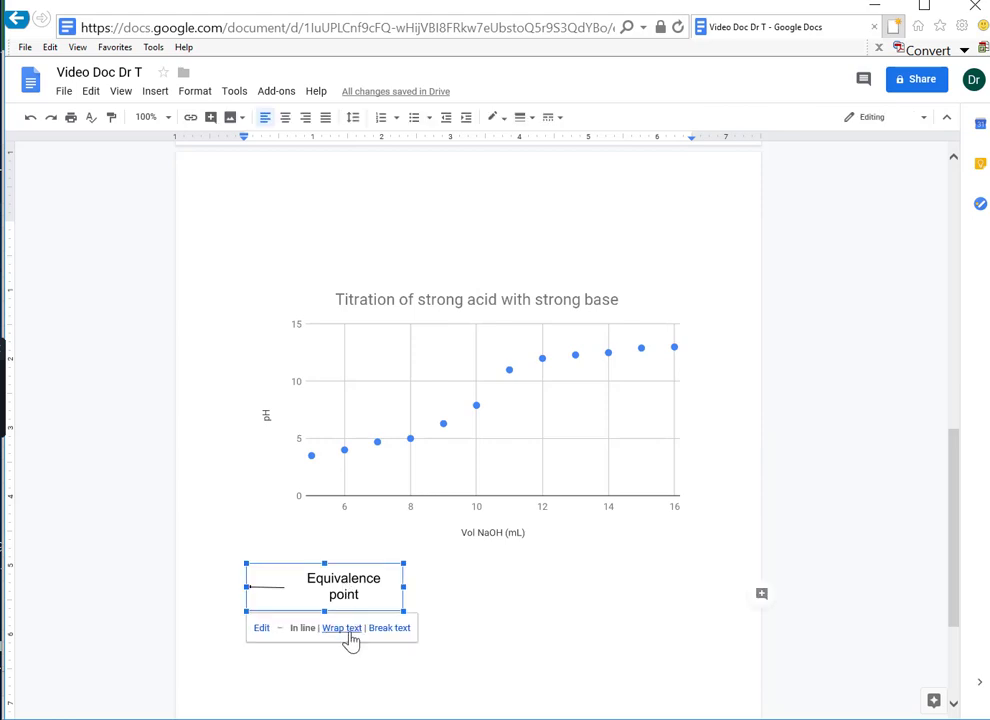
{"action": "left_click", "coordinate": [350, 638]}
{"action": "scroll", "coordinate": [354, 640], "scroll_direction": "up", "scroll_amount": 3}
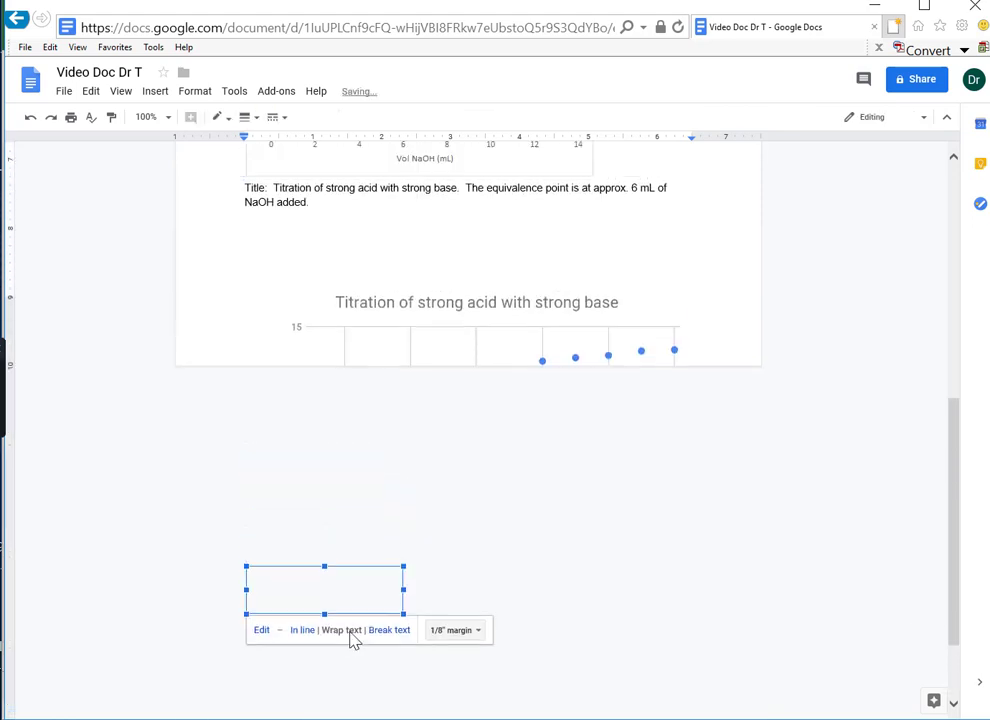
{"action": "scroll", "coordinate": [380, 638], "scroll_direction": "down", "scroll_amount": 1}
{"action": "scroll", "coordinate": [388, 637], "scroll_direction": "down", "scroll_amount": 2}
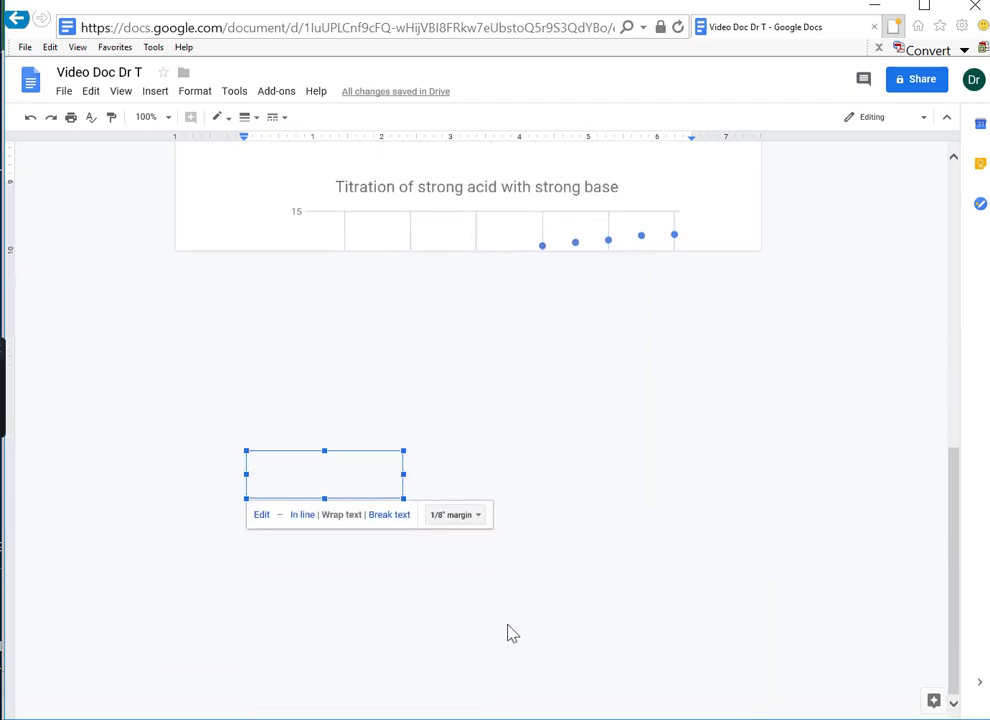
{"action": "scroll", "coordinate": [620, 502], "scroll_direction": "up", "scroll_amount": 6}
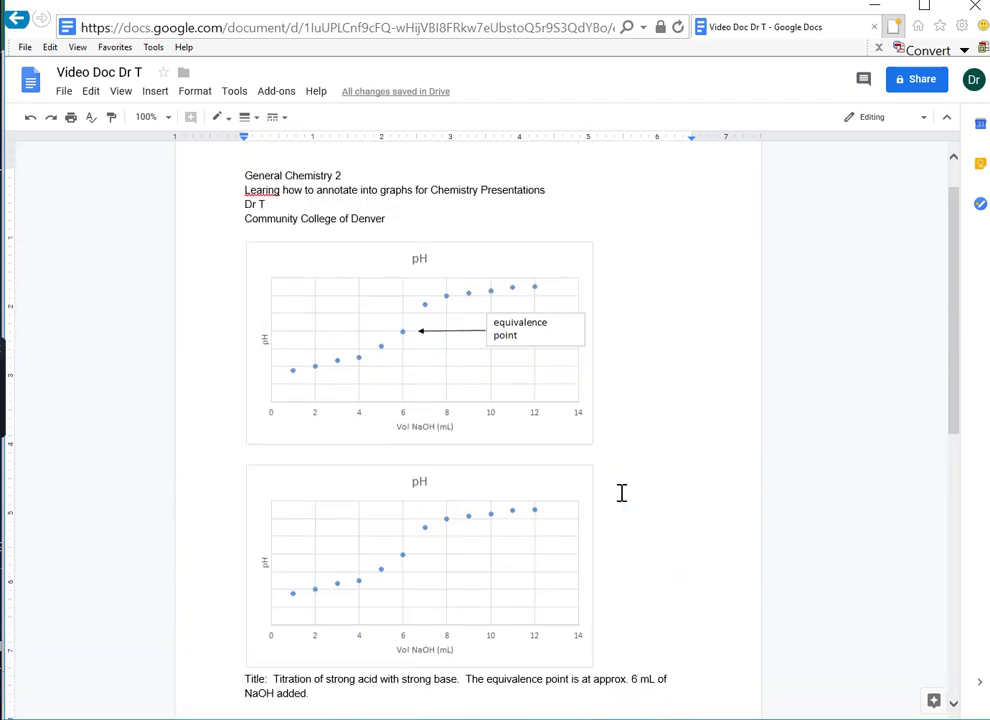
{"action": "scroll", "coordinate": [621, 493], "scroll_direction": "down", "scroll_amount": 6}
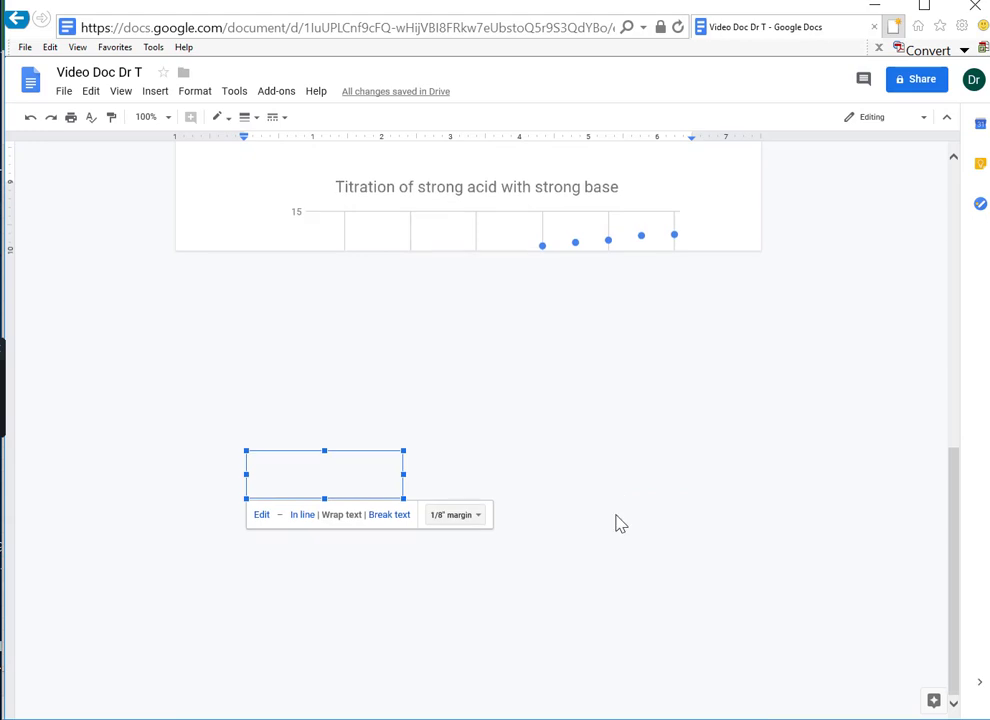
{"action": "scroll", "coordinate": [575, 350], "scroll_direction": "up", "scroll_amount": 3}
{"action": "left_click", "coordinate": [508, 487]}
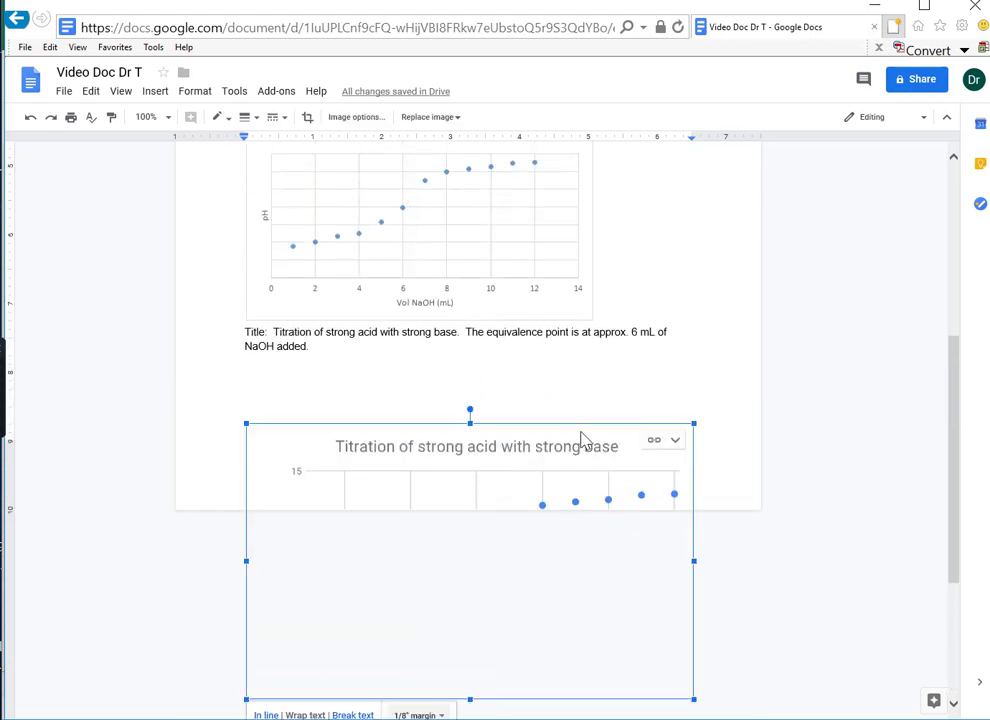
{"action": "left_click", "coordinate": [665, 374]}
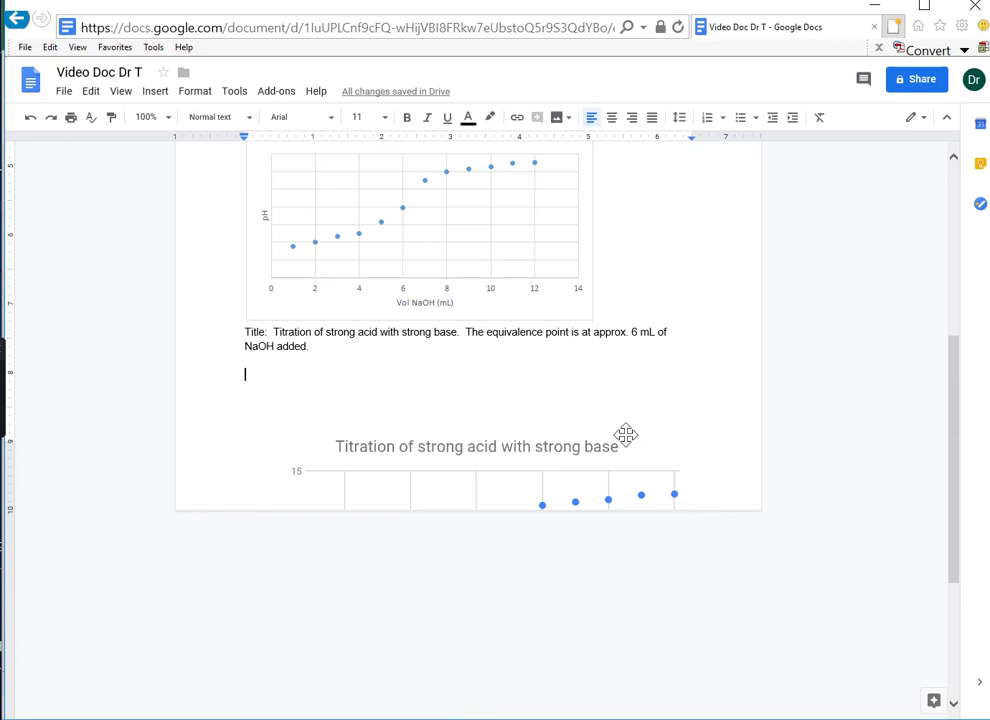
- Start a new page with the note 'Give myself an extra page' and drag the titration chart down onto it
{"action": "key", "text": "Return"}
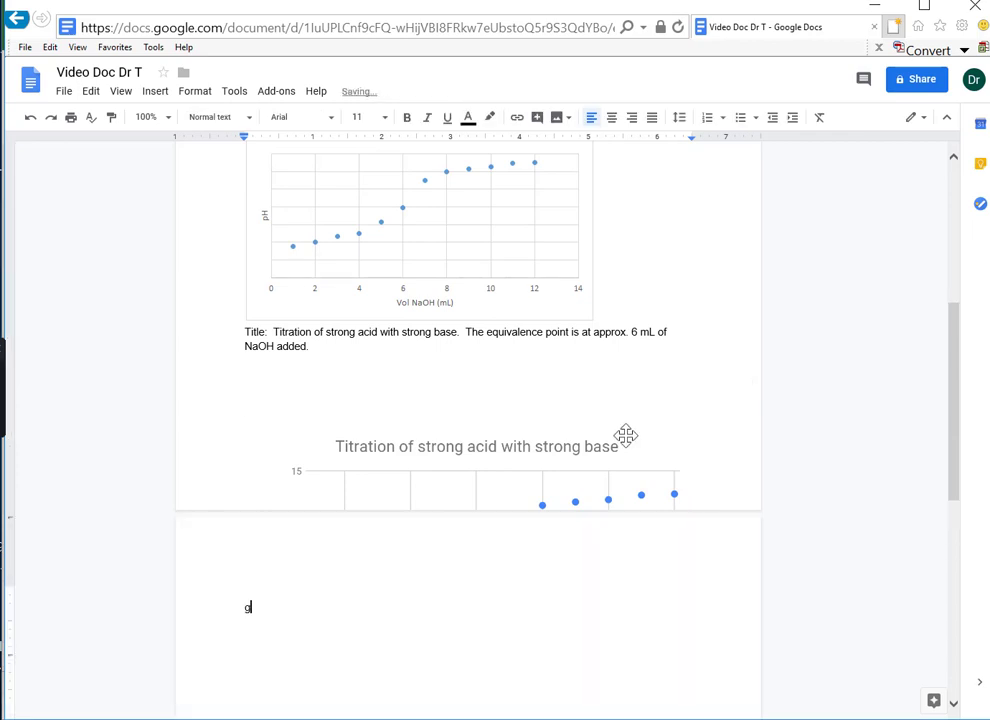
{"action": "type", "text": "guv"}
{"action": "type", "text": "e"}
{"action": "key", "text": "BackSpace"}
{"action": "key", "text": "BackSpace"}
{"action": "key", "text": "BackSpace"}
{"action": "type", "text": "ive m"}
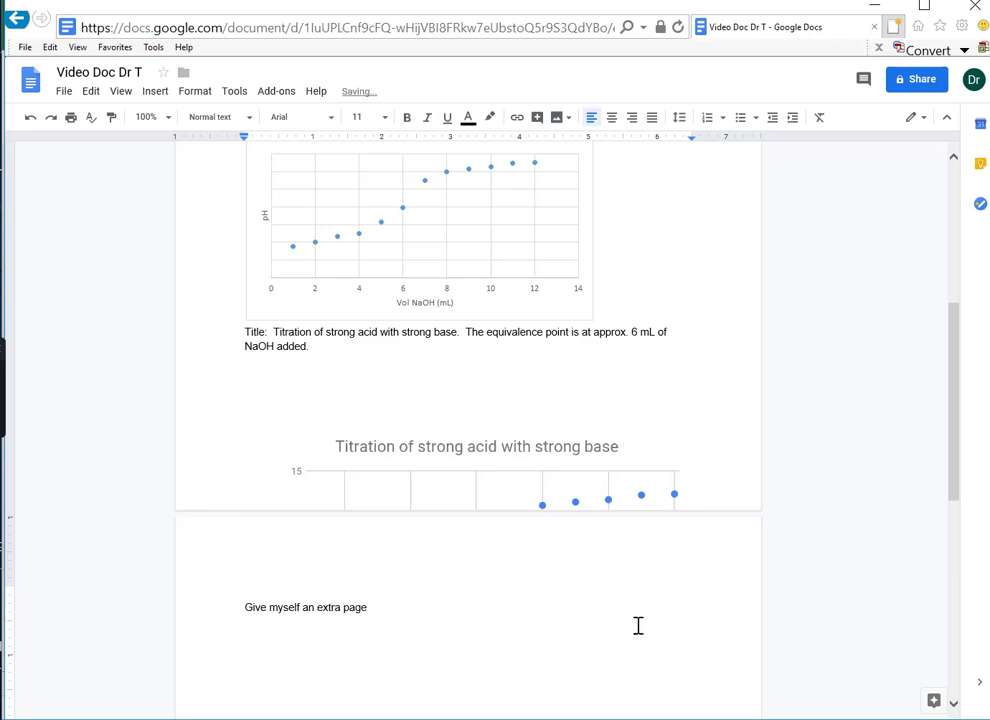
{"action": "left_click", "coordinate": [557, 474]}
{"action": "mouse_move", "coordinate": [557, 474]}
{"action": "left_mouse_down"}
{"action": "mouse_move", "coordinate": [575, 539]}
{"action": "mouse_move", "coordinate": [570, 422]}
{"action": "mouse_move", "coordinate": [570, 468]}
{"action": "left_mouse_up"}
- Review the titration chart's position on the second page and deselect it
{"action": "scroll", "coordinate": [663, 469], "scroll_direction": "down", "scroll_amount": 3}
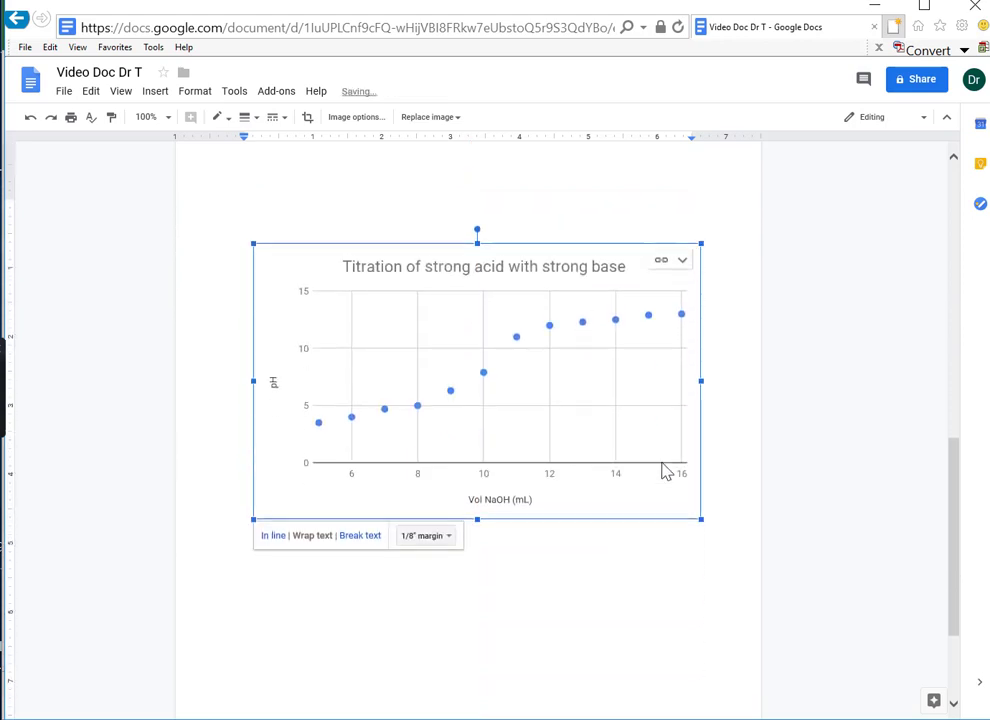
{"action": "scroll", "coordinate": [663, 465], "scroll_direction": "up", "scroll_amount": 3}
{"action": "scroll", "coordinate": [663, 469], "scroll_direction": "up", "scroll_amount": 7}
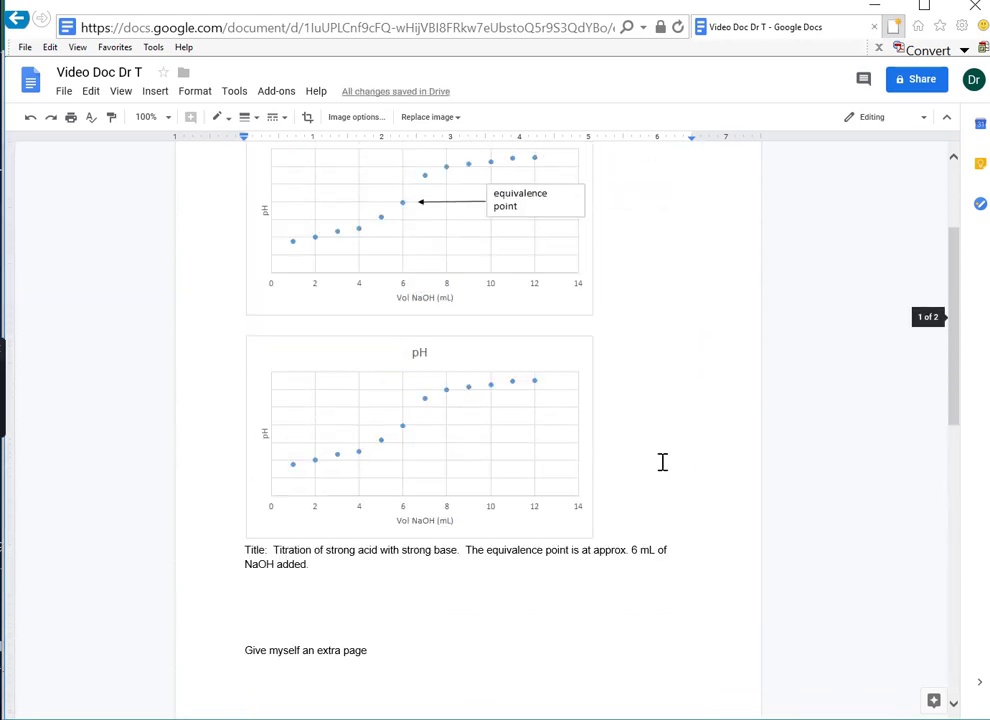
{"action": "scroll", "coordinate": [662, 462], "scroll_direction": "down", "scroll_amount": 8}
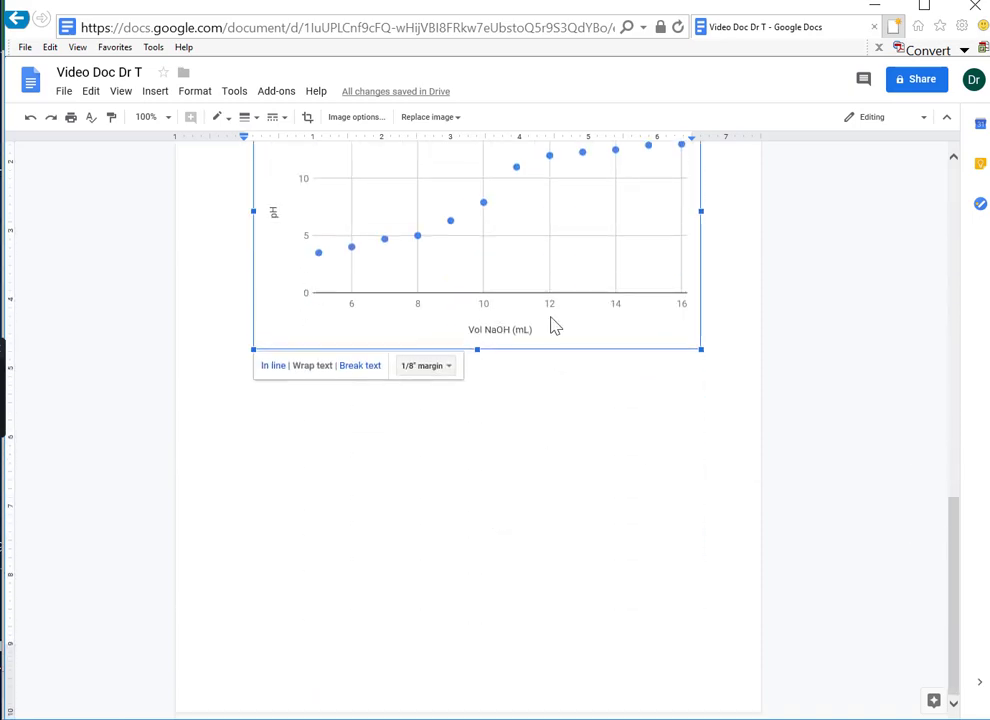
{"action": "scroll", "coordinate": [553, 325], "scroll_direction": "up", "scroll_amount": 1}
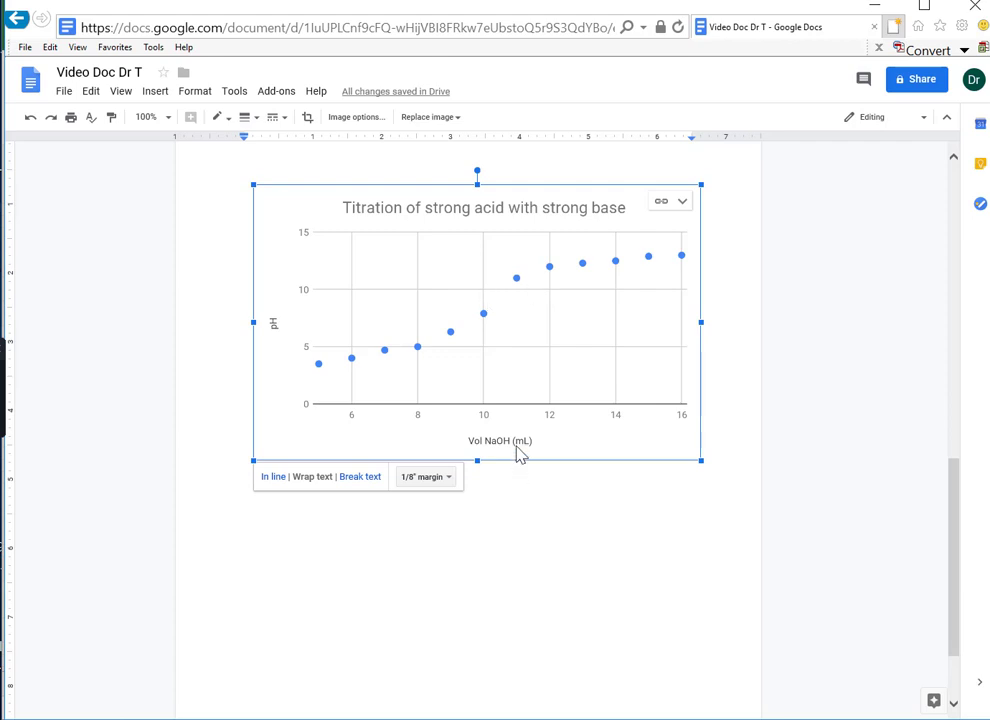
{"action": "left_click", "coordinate": [623, 620]}
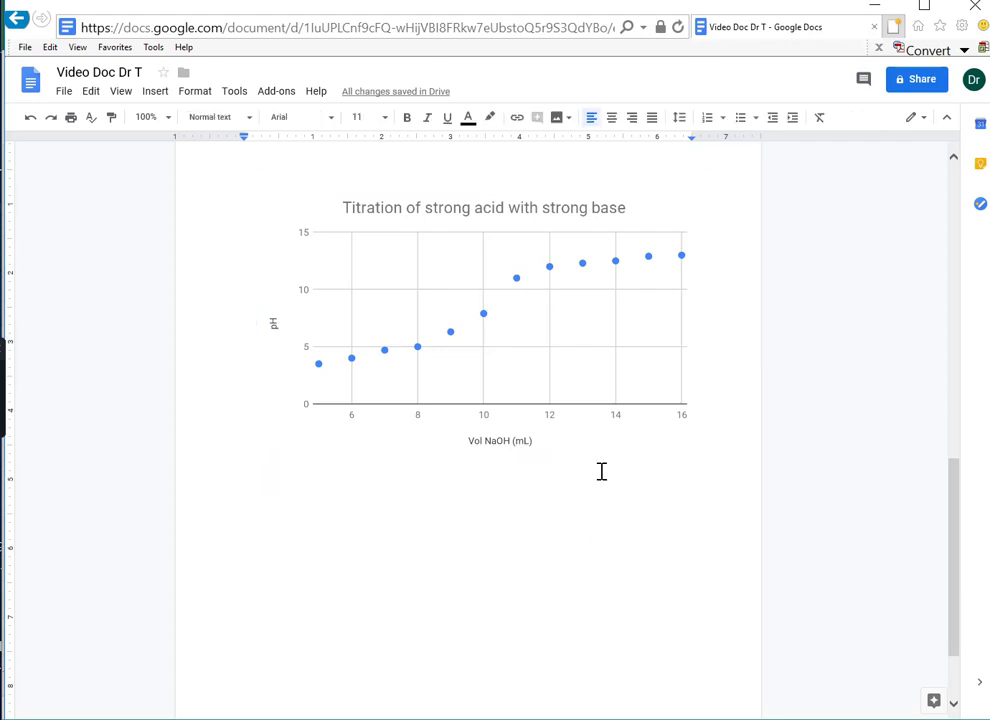
{"action": "left_click_drag", "start_coordinate": [587, 423], "coordinate": [625, 692]}
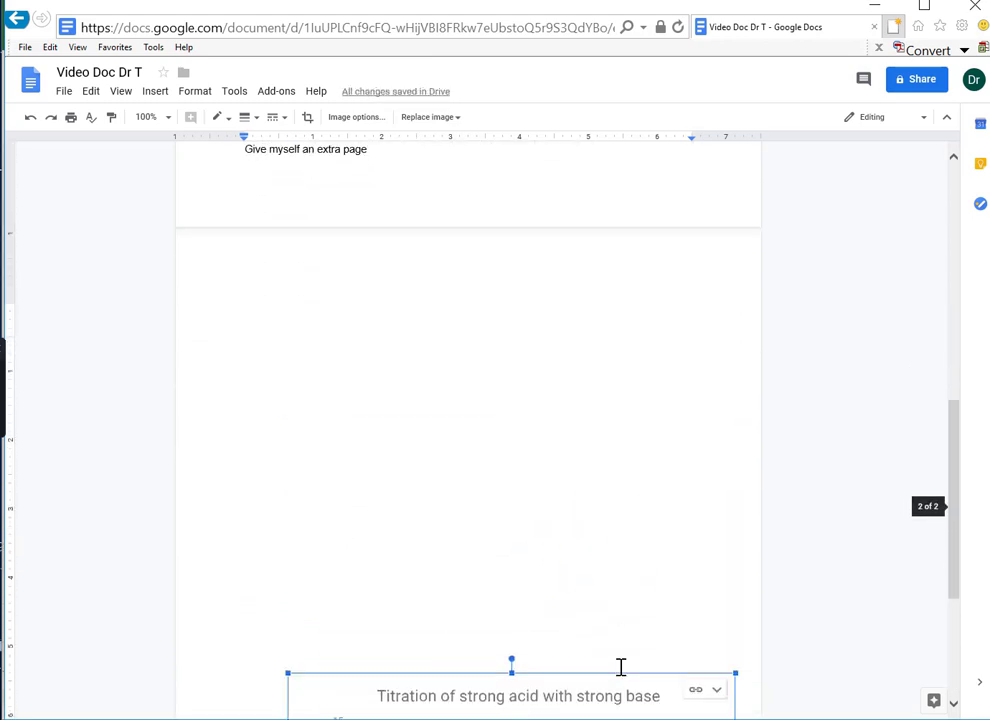
{"action": "scroll", "coordinate": [535, 597], "scroll_direction": "down", "scroll_amount": 3}
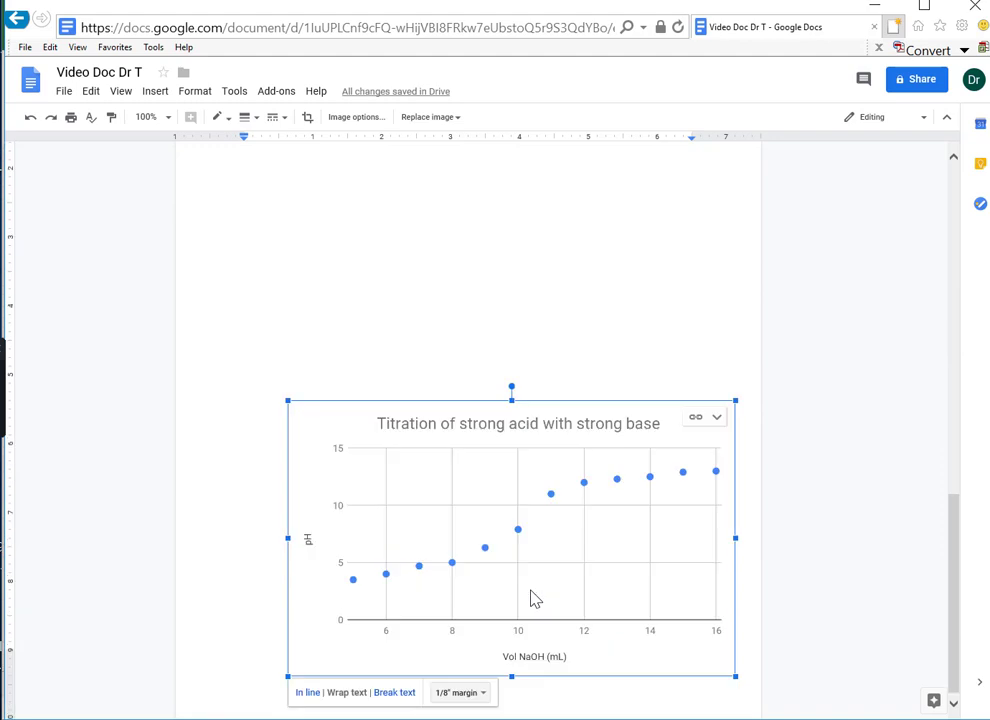
{"action": "left_click", "coordinate": [546, 688]}
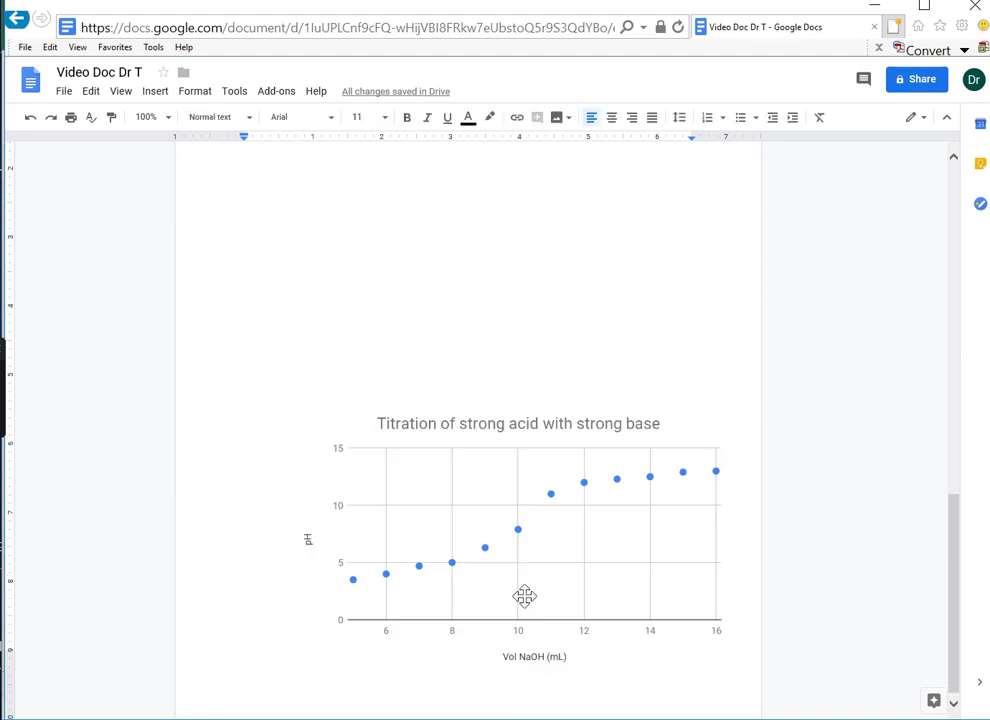
- Drag the titration chart higher up the page and put the caret on the blank line below
{"action": "left_click_drag", "start_coordinate": [524, 597], "coordinate": [495, 462]}
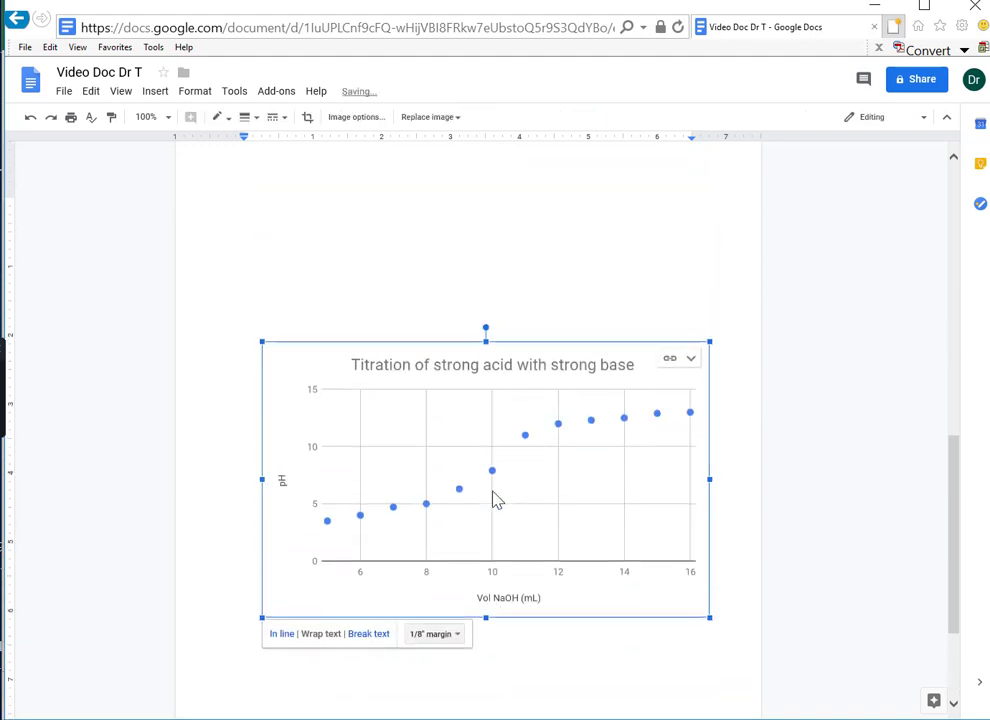
{"action": "left_click_drag", "start_coordinate": [502, 598], "coordinate": [471, 437]}
{"action": "scroll", "coordinate": [540, 605], "scroll_direction": "up", "scroll_amount": 15}
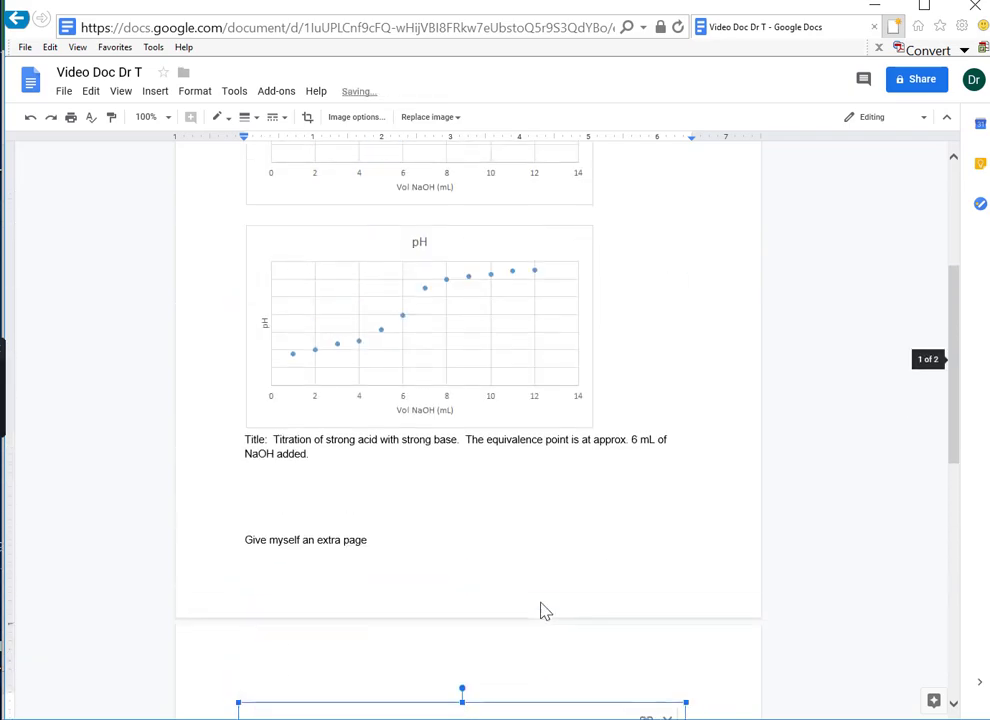
{"action": "scroll", "coordinate": [540, 601], "scroll_direction": "down", "scroll_amount": 15}
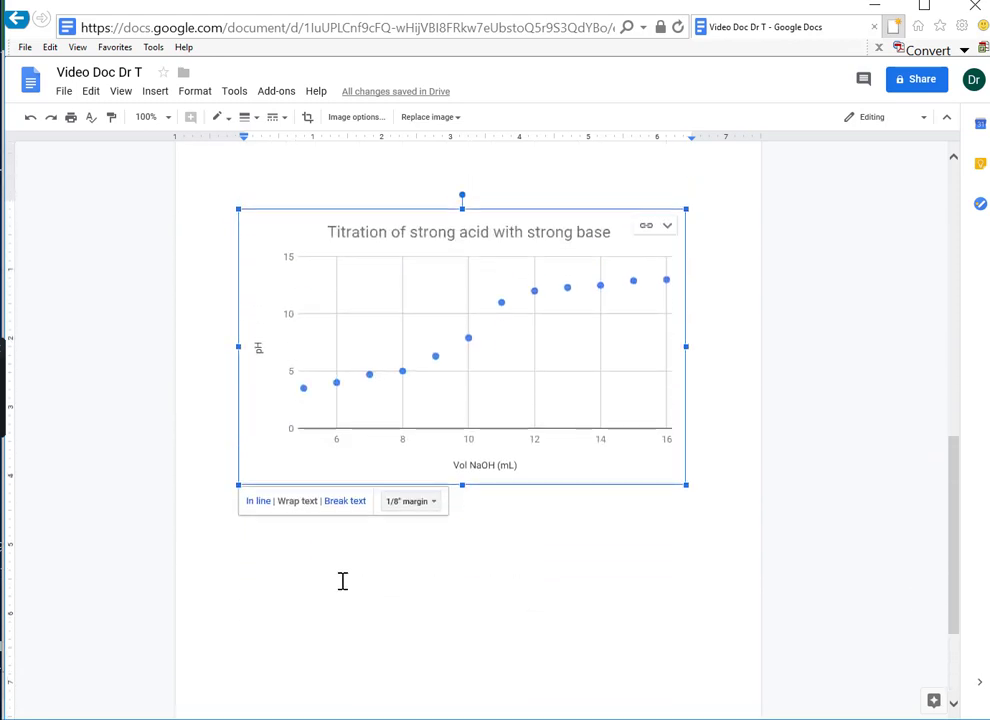
{"action": "left_click", "coordinate": [342, 579]}
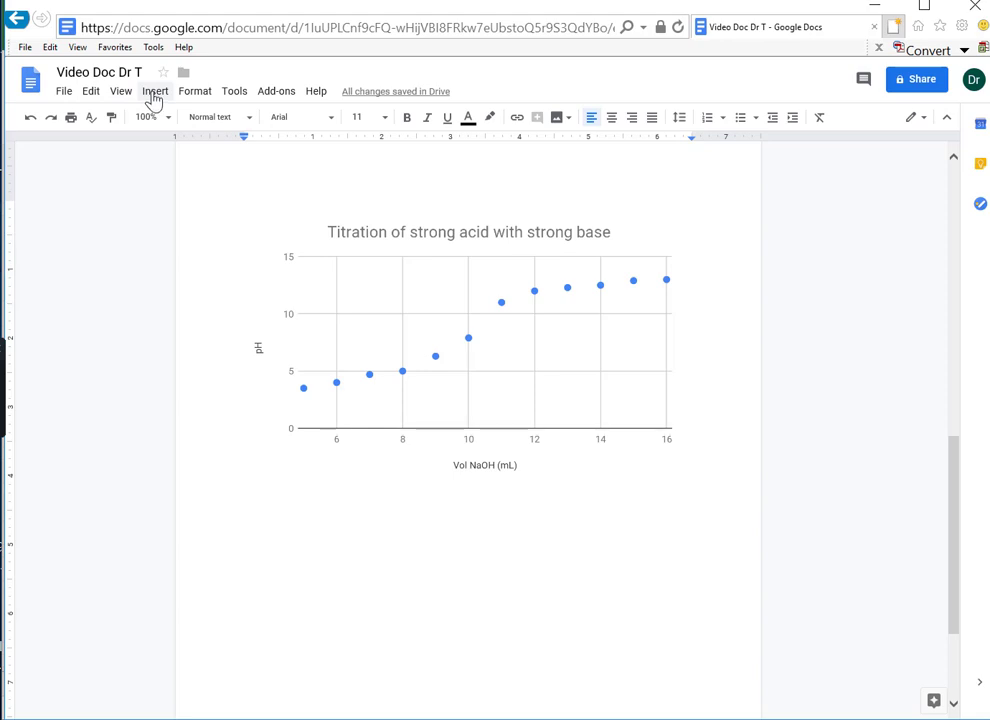
- Insert a new drawing and draw a short arrow pointing left
{"action": "left_click", "coordinate": [153, 97]}
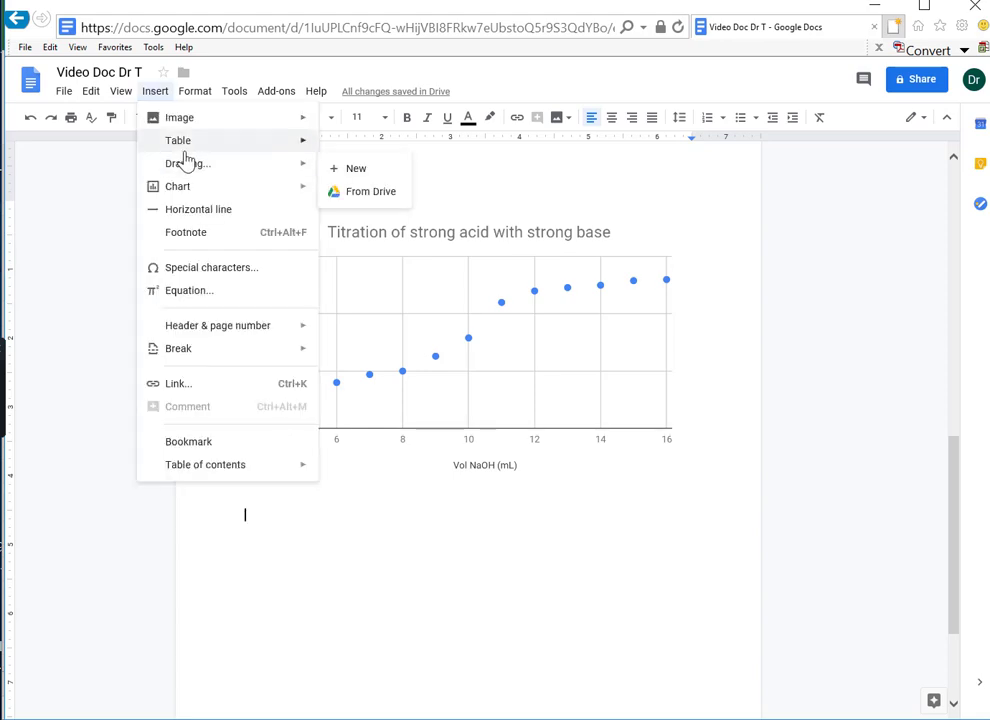
{"action": "mouse_move", "coordinate": [186, 153]}
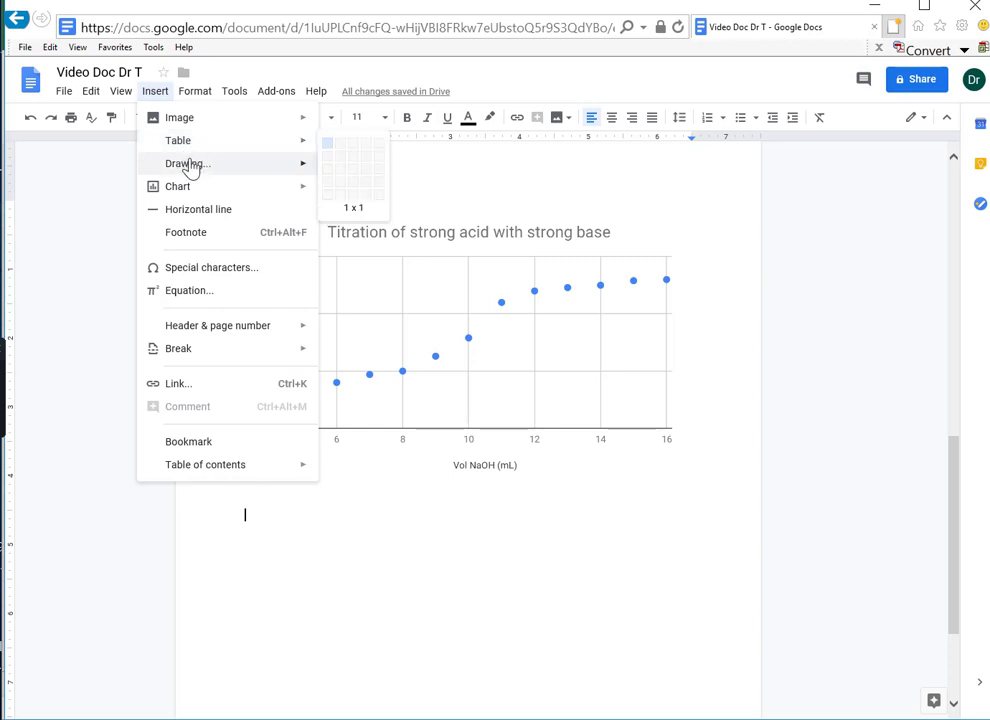
{"action": "left_click", "coordinate": [352, 166]}
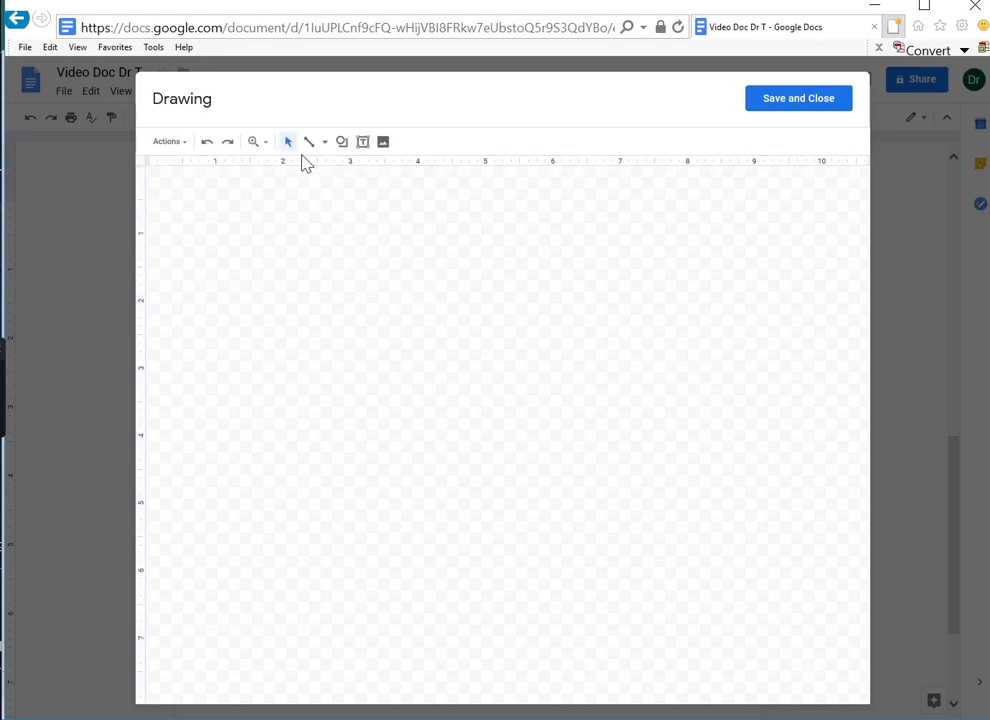
{"action": "left_click", "coordinate": [324, 142]}
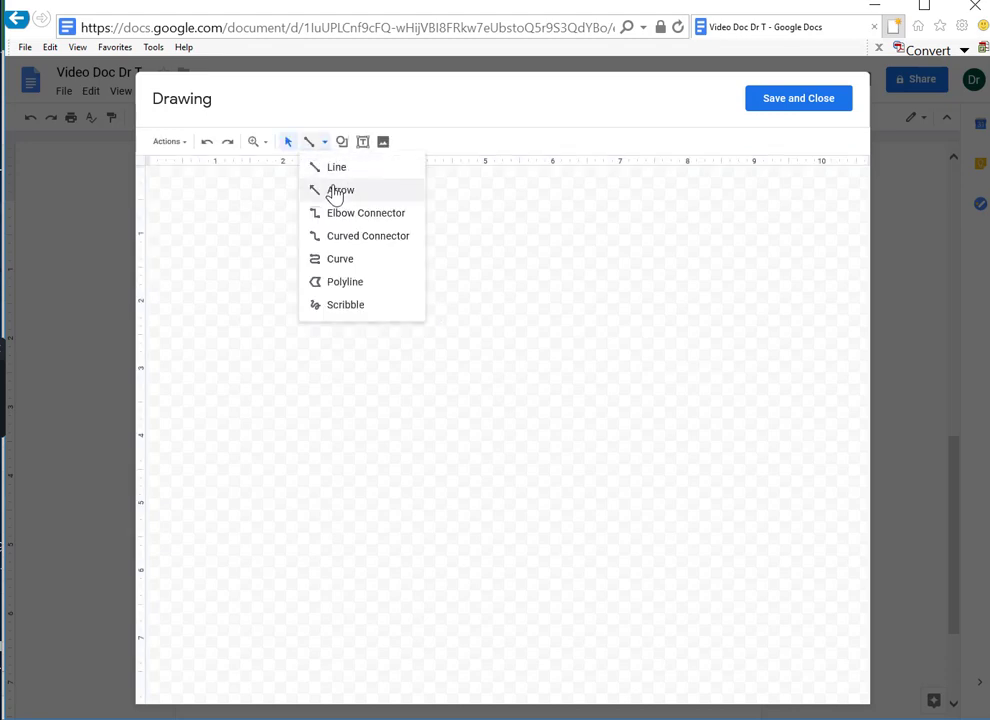
{"action": "left_click", "coordinate": [337, 190]}
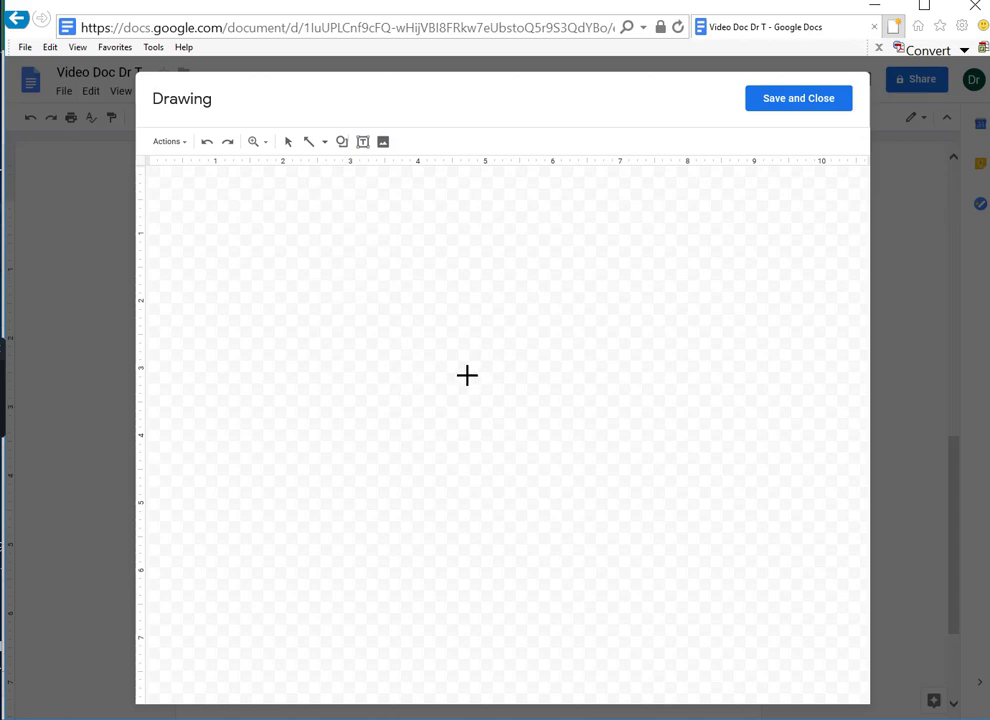
{"action": "left_click_drag", "start_coordinate": [467, 375], "coordinate": [444, 386]}
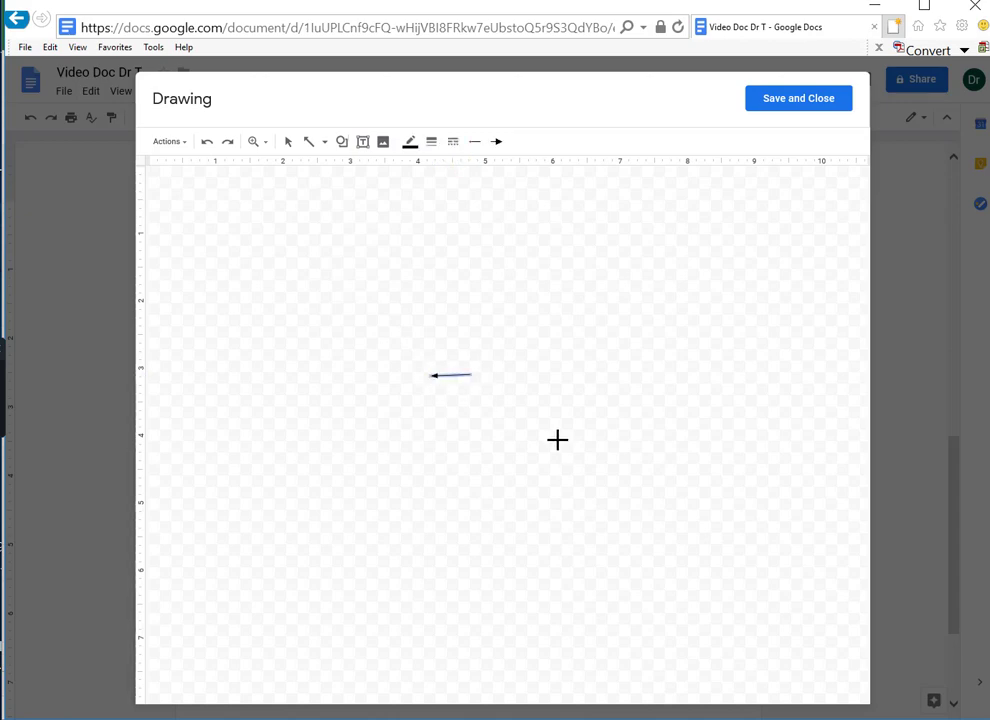
- Add a text box right of the arrow reading 'Equivalence Point', sized to fit the label
{"action": "left_click", "coordinate": [363, 141]}
{"action": "left_click_drag", "start_coordinate": [482, 321], "coordinate": [617, 396]}
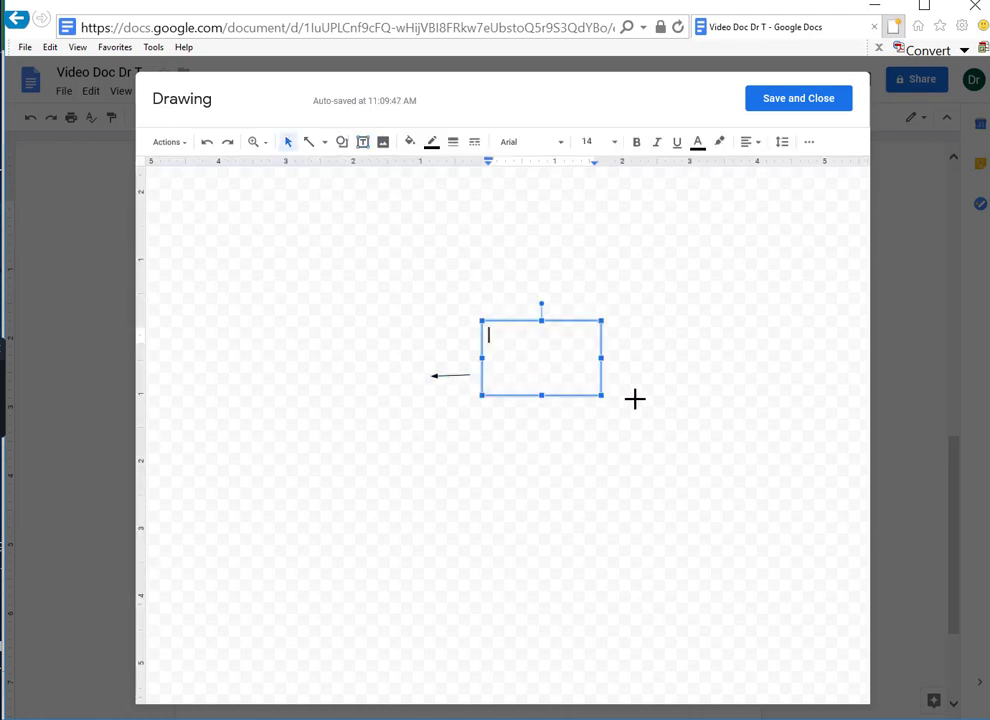
{"action": "type", "text": "Equivalence Point"}
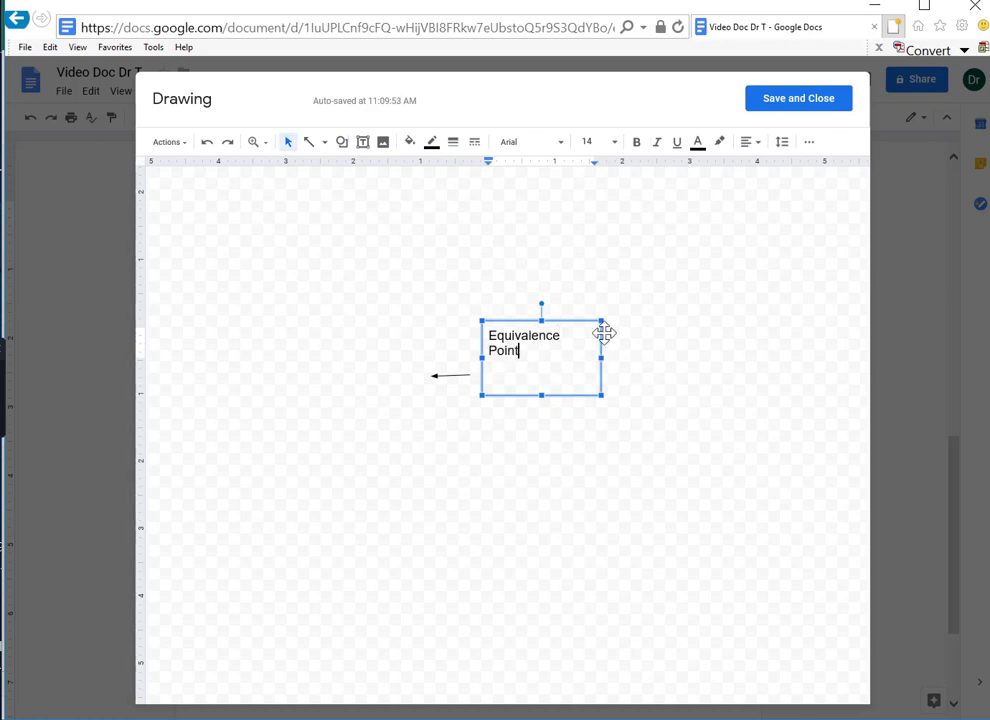
{"action": "left_click", "coordinate": [536, 396]}
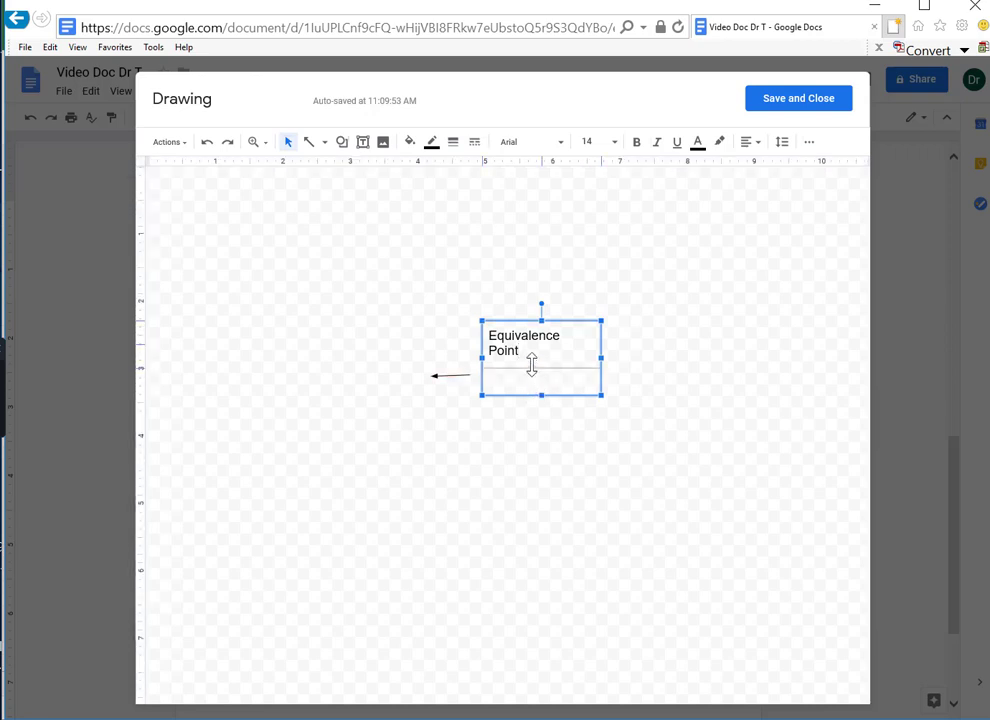
{"action": "left_click_drag", "start_coordinate": [531, 366], "coordinate": [484, 336]}
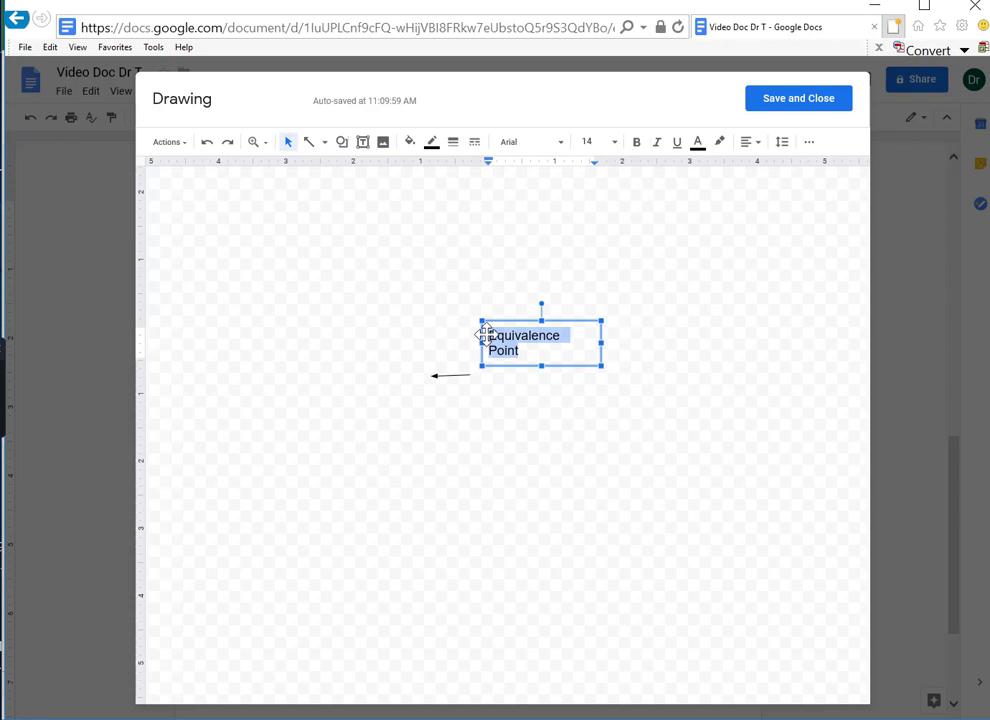
- Centre the label, place it beside the arrow's tail, and save the drawing into the document
{"action": "left_click", "coordinate": [752, 142]}
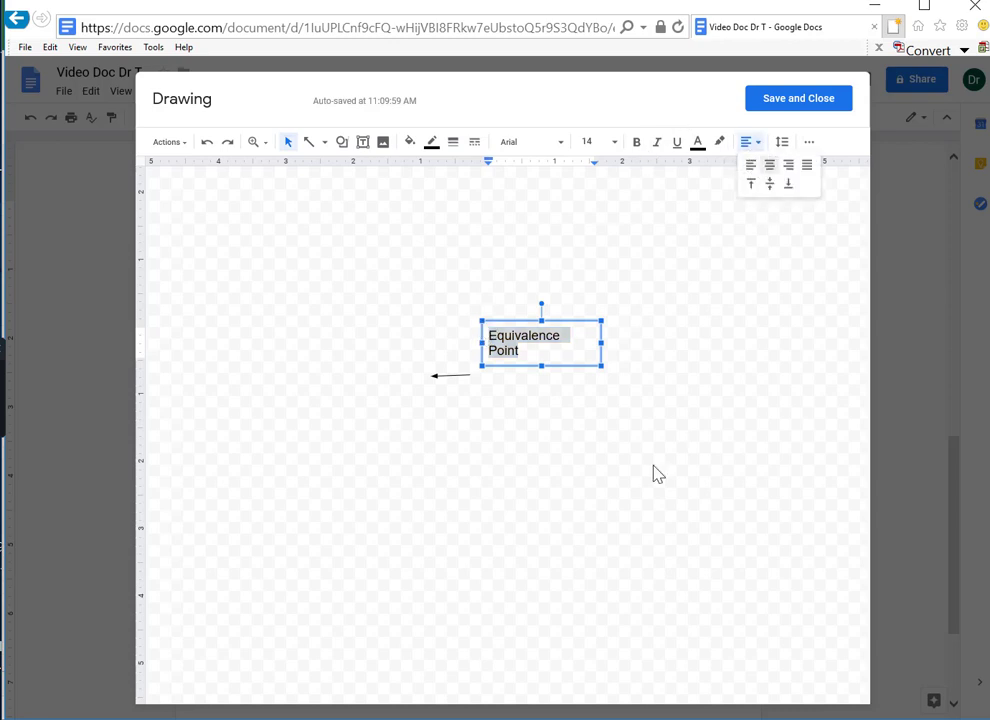
{"action": "key", "text": "ctrl+shift+e"}
{"action": "key", "text": "Escape"}
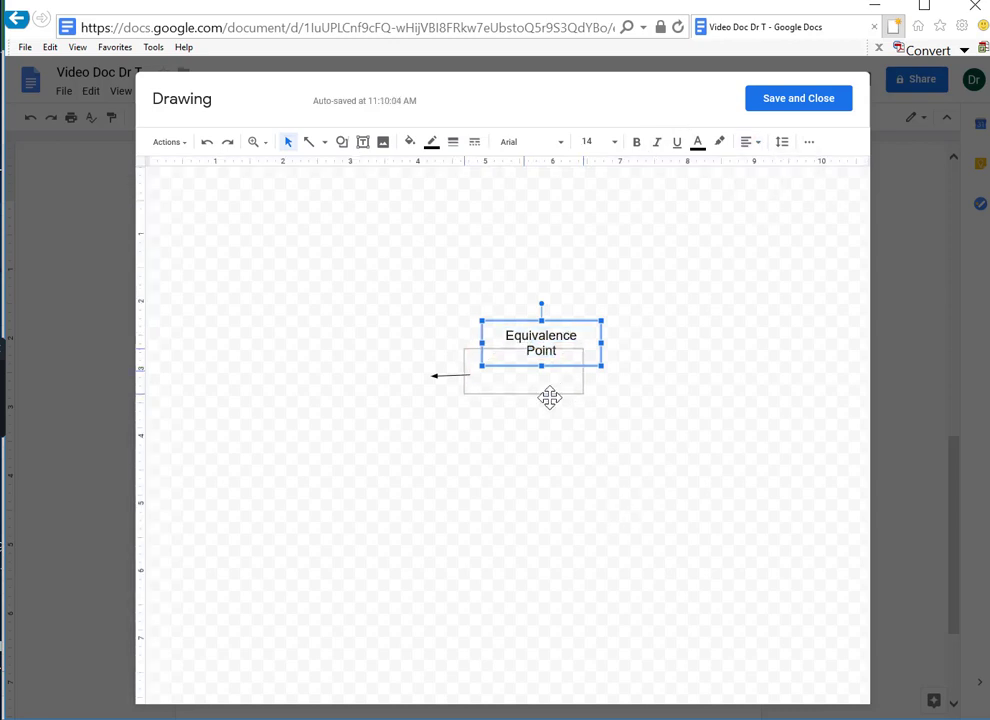
{"action": "left_click_drag", "start_coordinate": [549, 398], "coordinate": [549, 400]}
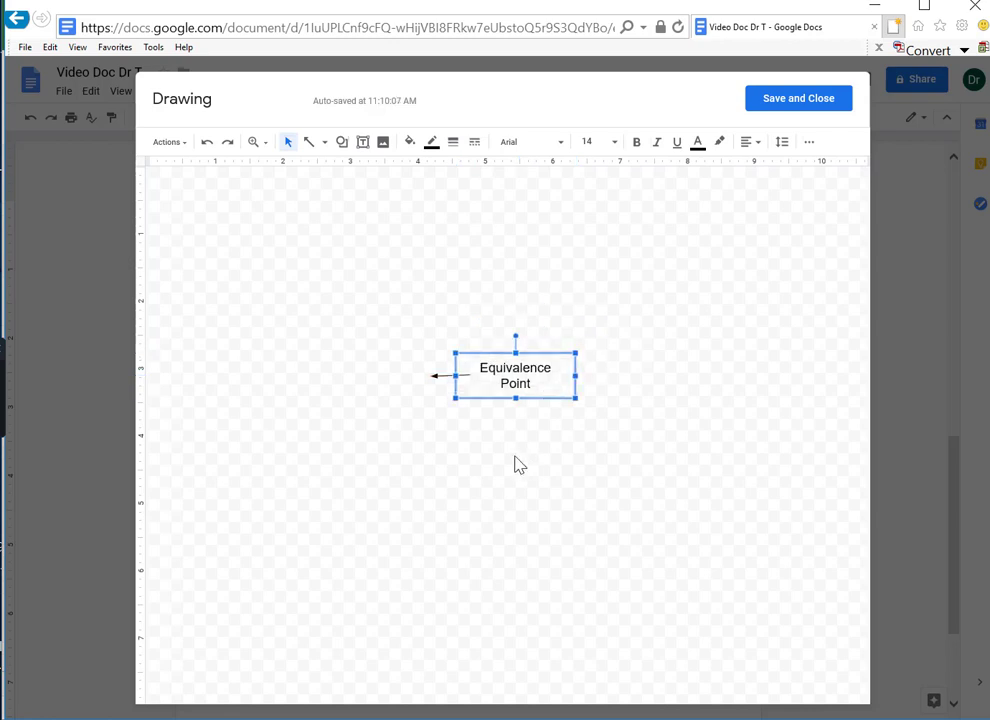
{"action": "left_click", "coordinate": [429, 385]}
{"action": "left_click", "coordinate": [437, 374]}
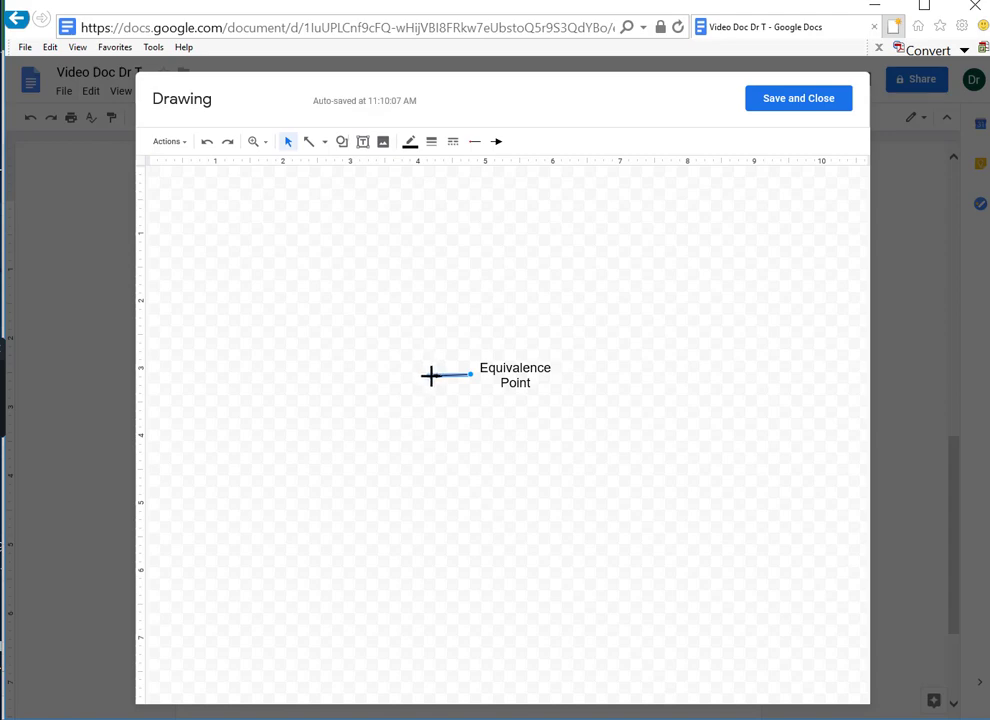
{"action": "left_click", "coordinate": [437, 433]}
{"action": "left_click", "coordinate": [786, 104]}
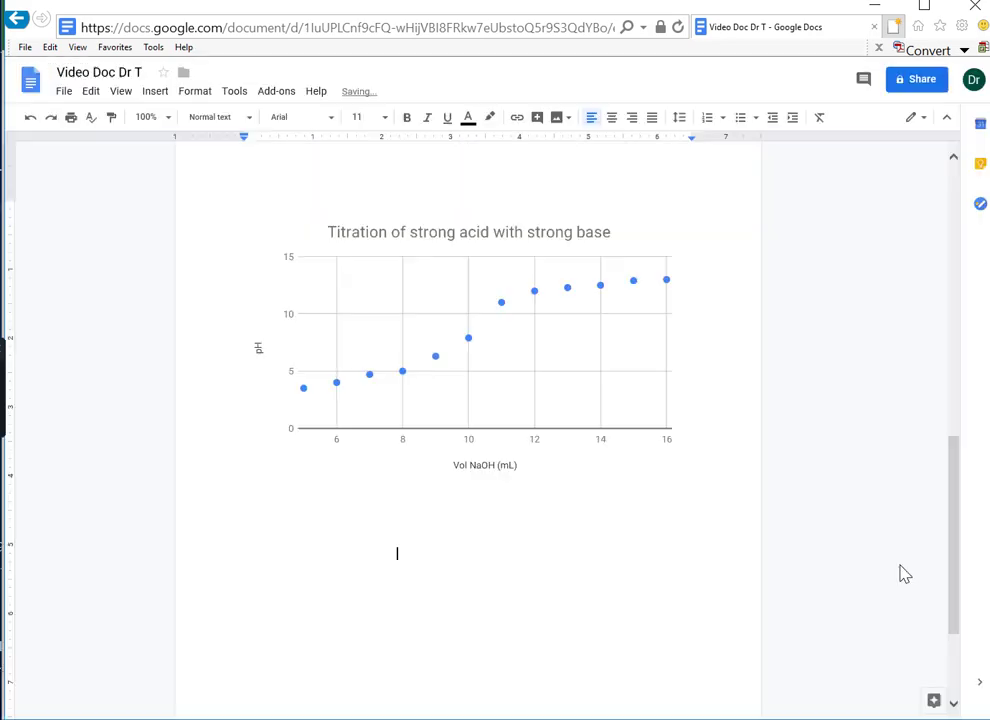
- Set the Equivalence Point drawing to wrap text and drag it onto the chart, arrow at 10 mL
{"action": "left_click", "coordinate": [442, 406]}
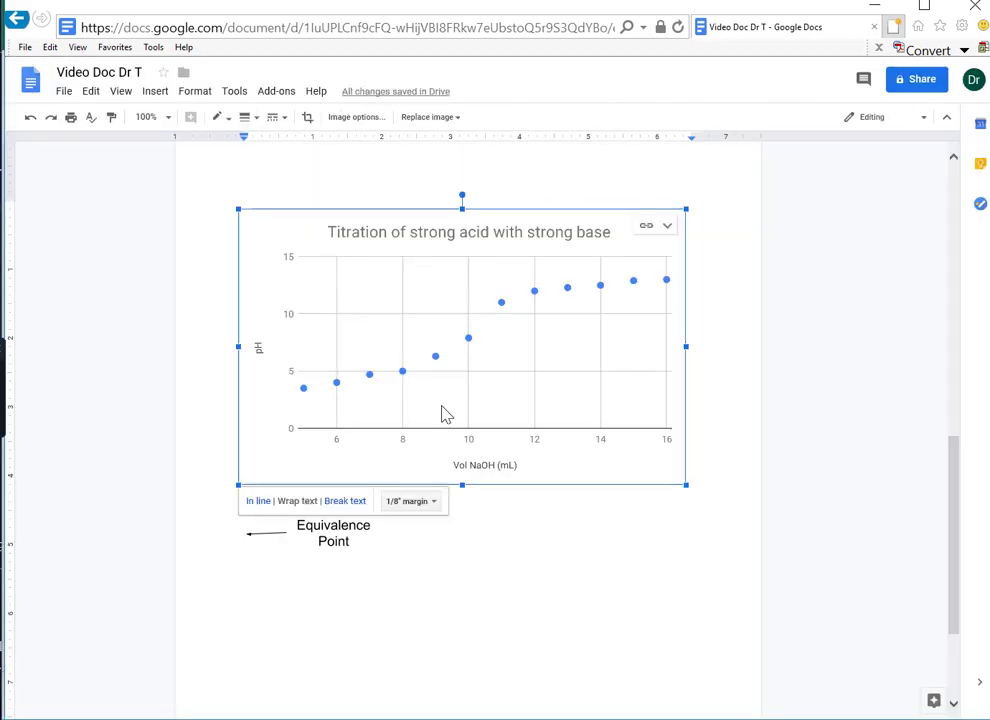
{"action": "left_click", "coordinate": [446, 632]}
{"action": "left_click", "coordinate": [326, 541]}
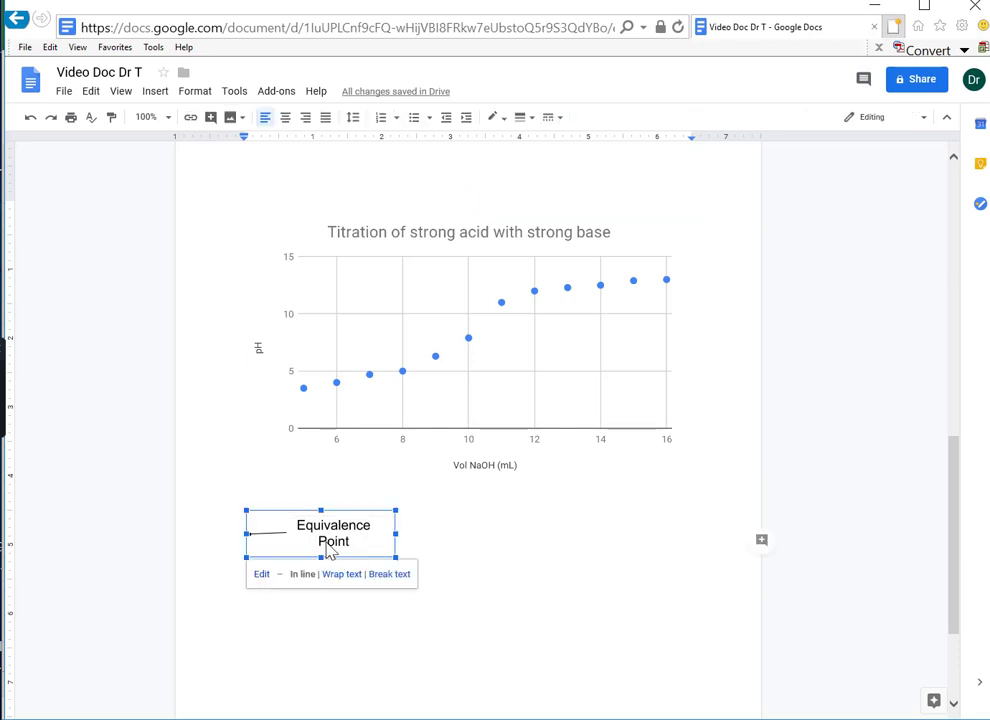
{"action": "left_click", "coordinate": [339, 575]}
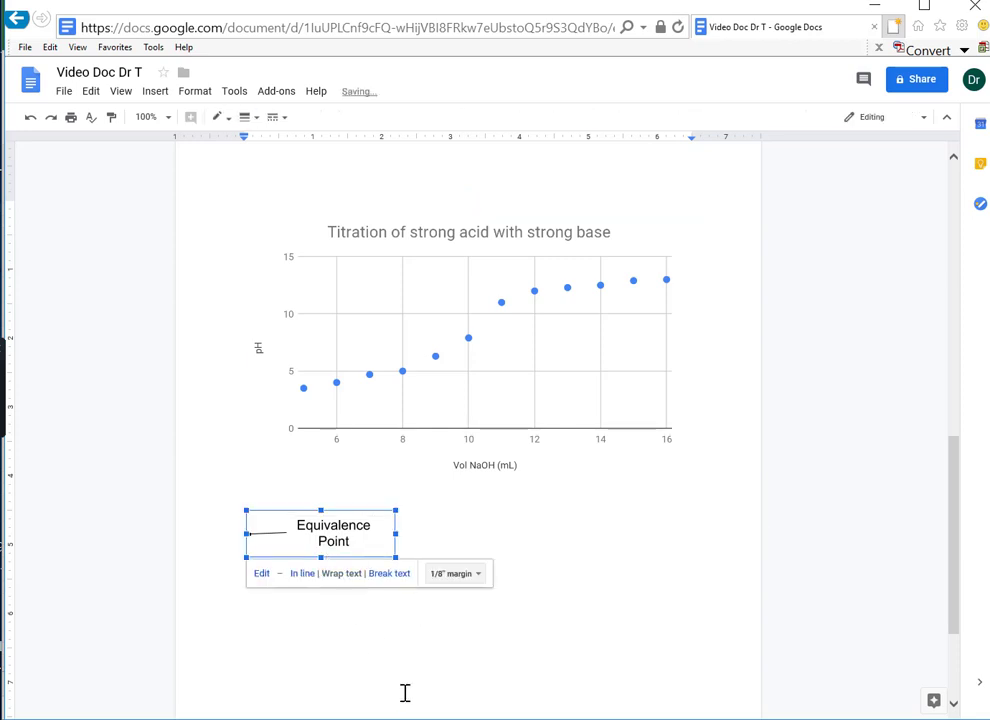
{"action": "left_click", "coordinate": [406, 687]}
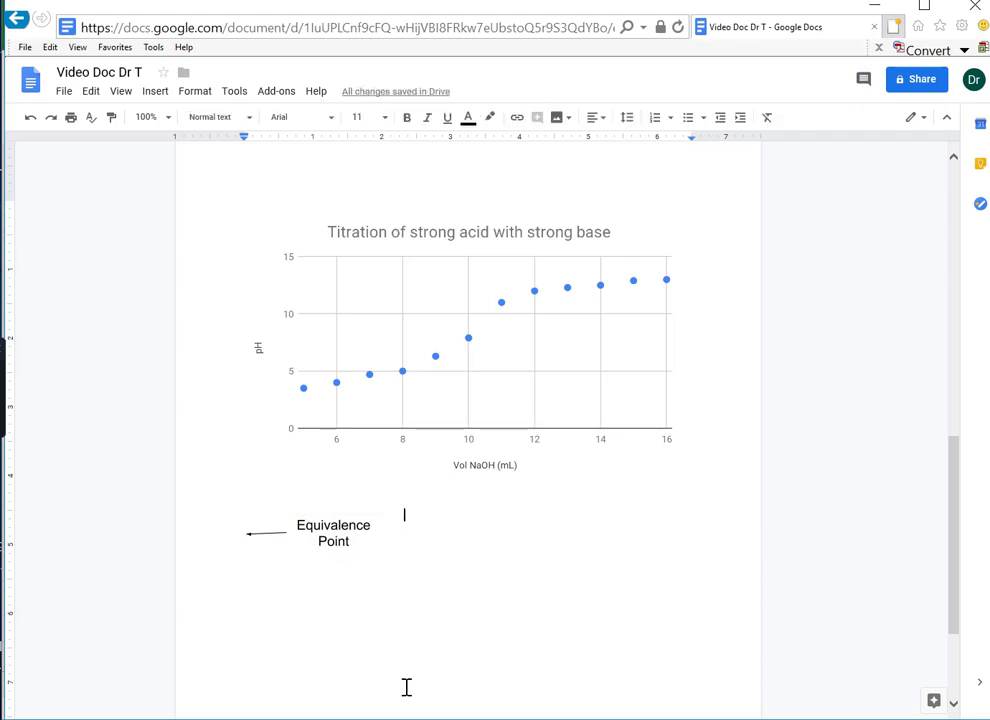
{"action": "mouse_move", "coordinate": [354, 518]}
{"action": "left_mouse_down"}
{"action": "mouse_move", "coordinate": [389, 513]}
{"action": "mouse_move", "coordinate": [537, 442]}
{"action": "mouse_move", "coordinate": [603, 369]}
{"action": "mouse_move", "coordinate": [609, 330]}
{"action": "left_mouse_up"}
{"action": "left_click", "coordinate": [599, 578]}
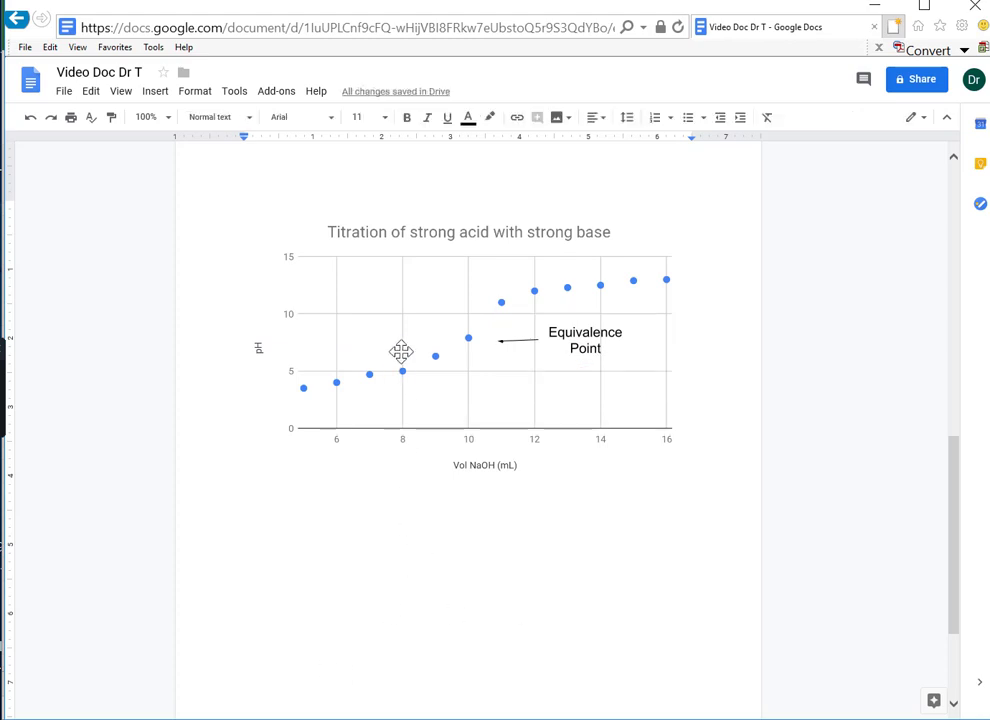
{"action": "left_click_drag", "start_coordinate": [400, 413], "coordinate": [140, 195]}
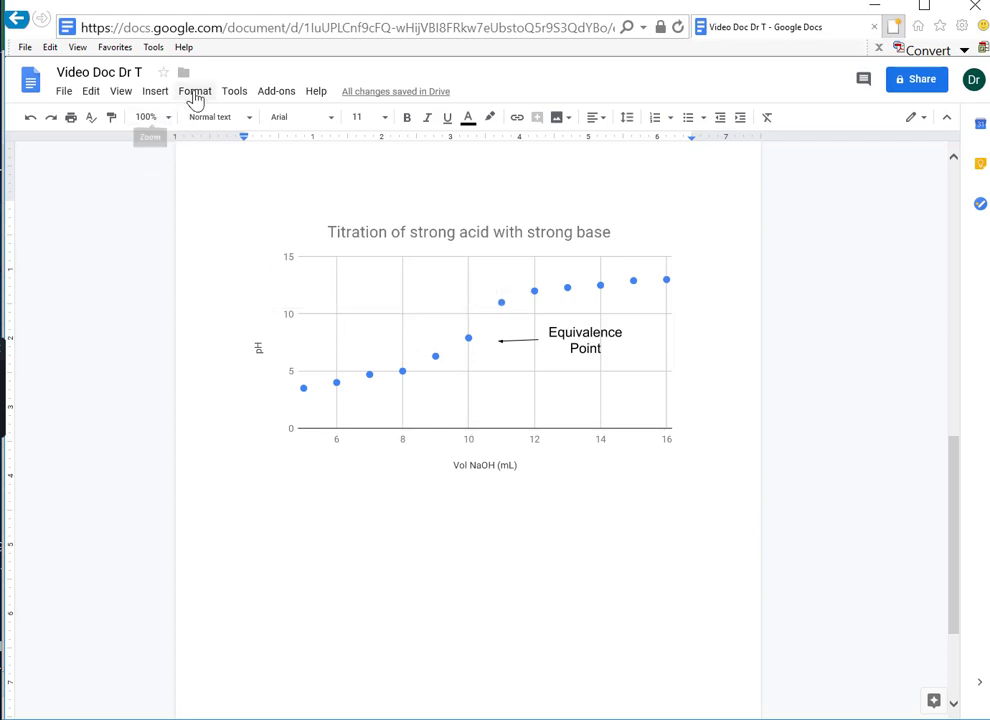
{"action": "left_click", "coordinate": [556, 343]}
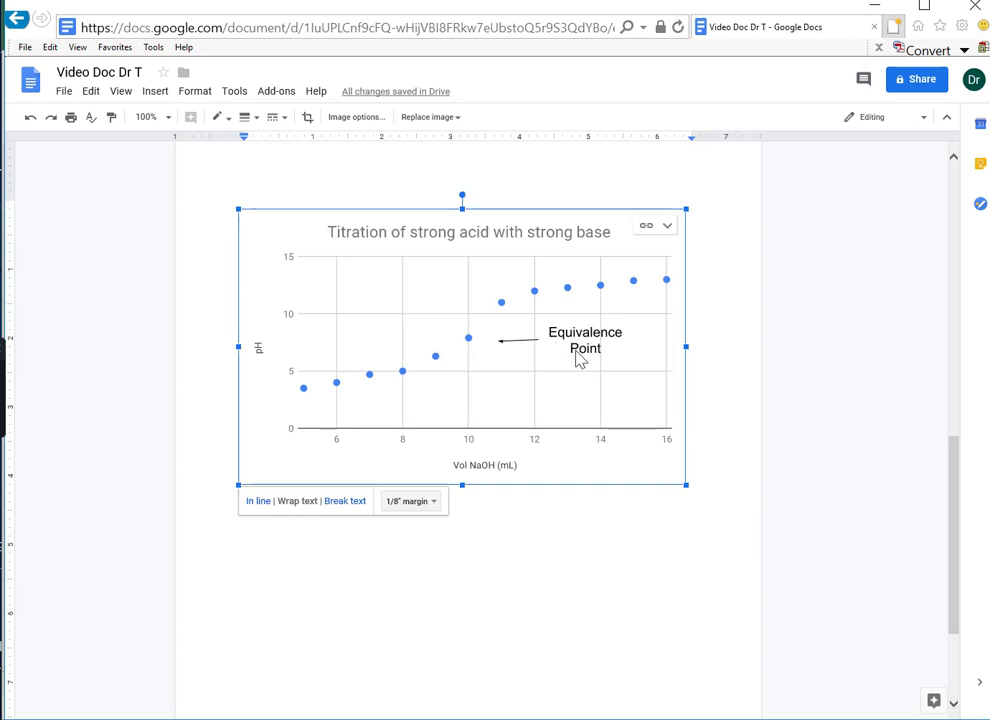
{"action": "left_click", "coordinate": [514, 621]}
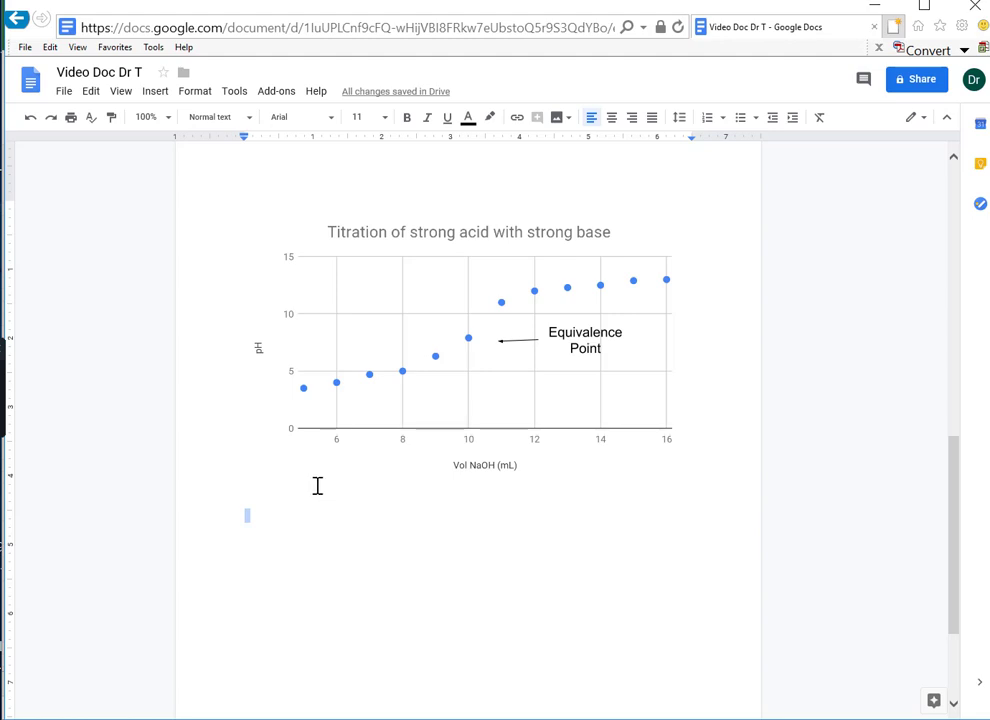
{"action": "scroll", "coordinate": [377, 530], "scroll_direction": "up", "scroll_amount": 5}
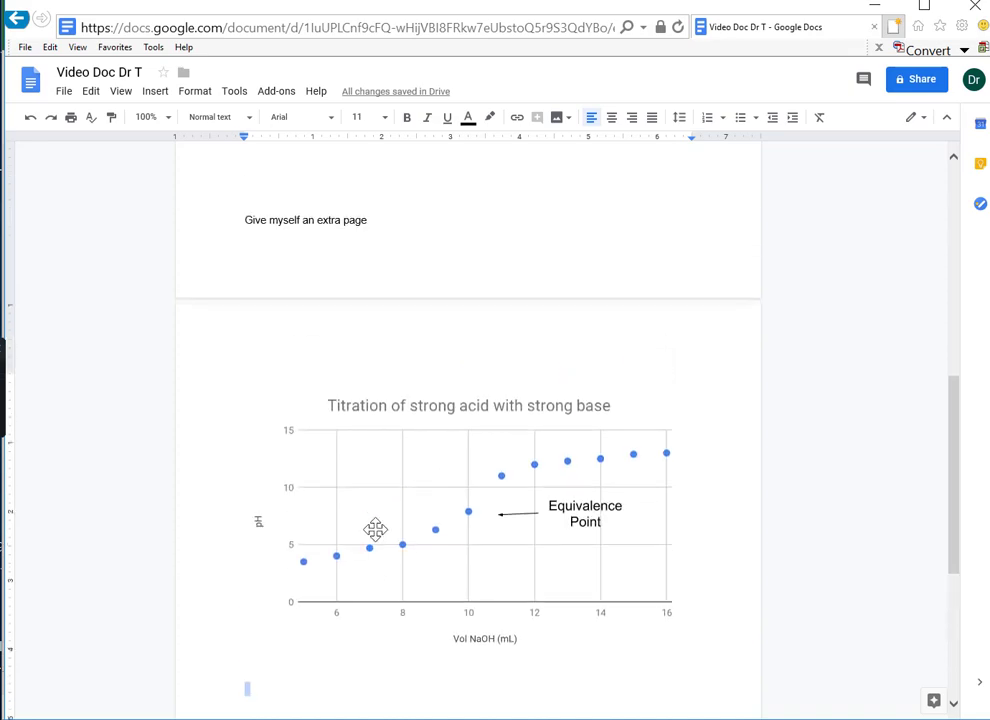
{"action": "scroll", "coordinate": [377, 530], "scroll_direction": "down", "scroll_amount": 7}
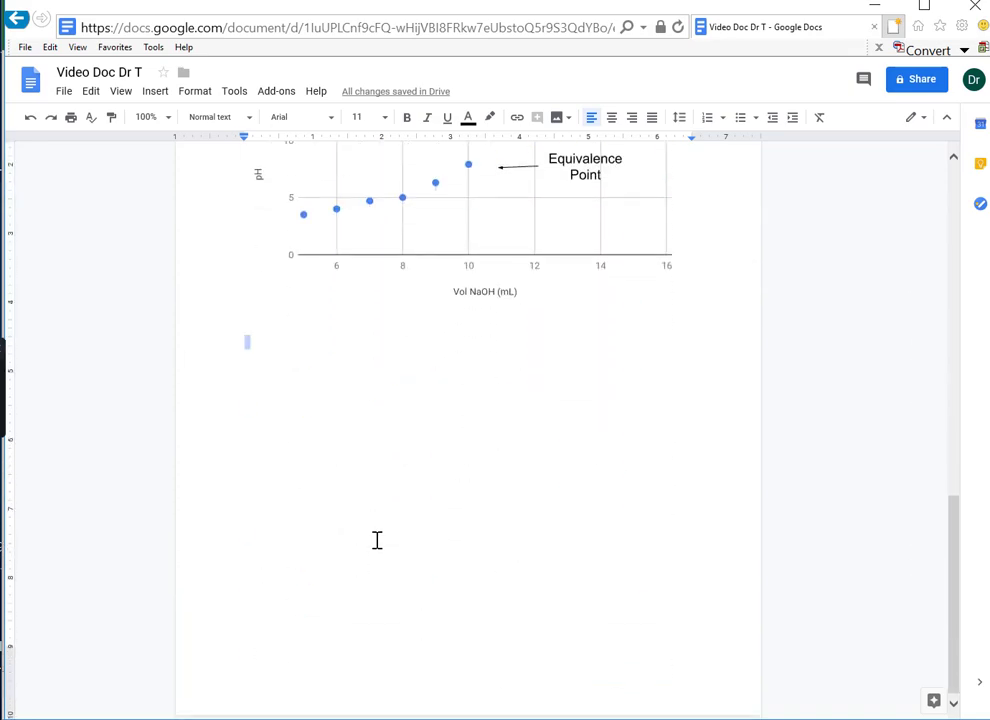
{"action": "scroll", "coordinate": [382, 543], "scroll_direction": "up", "scroll_amount": 15}
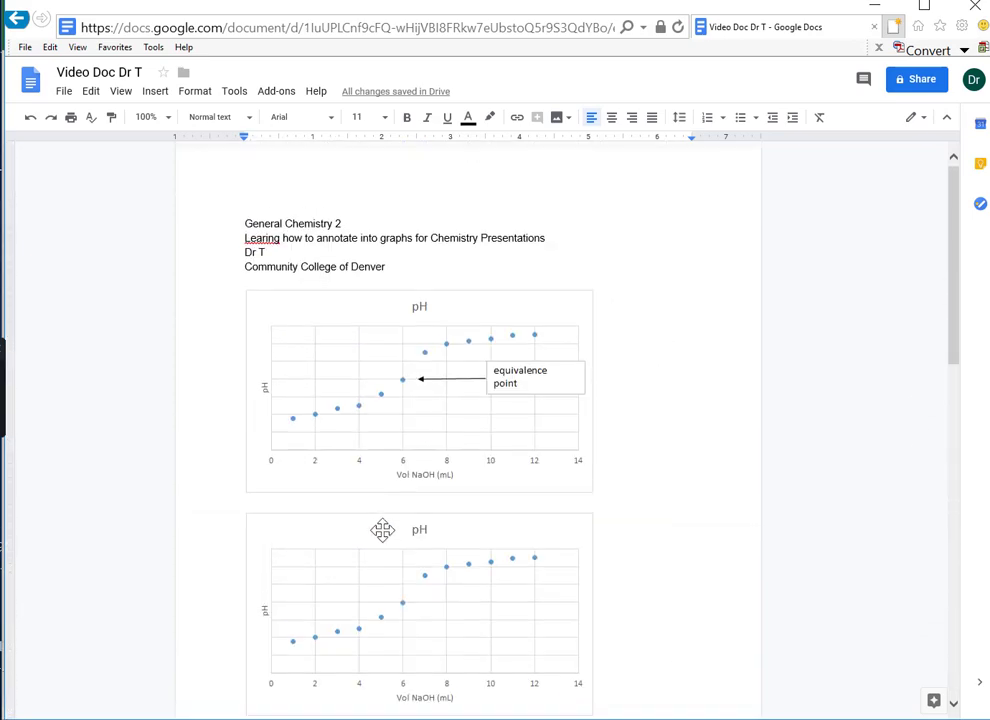
{"action": "scroll", "coordinate": [383, 530], "scroll_direction": "down", "scroll_amount": 2}
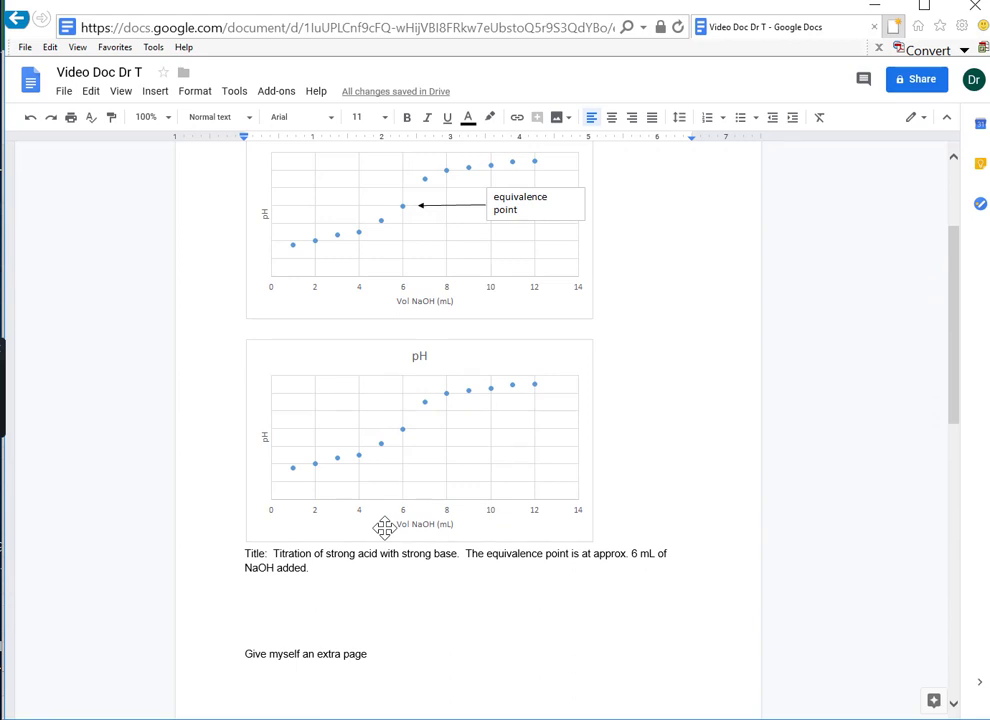
{"action": "scroll", "coordinate": [385, 527], "scroll_direction": "up", "scroll_amount": 2}
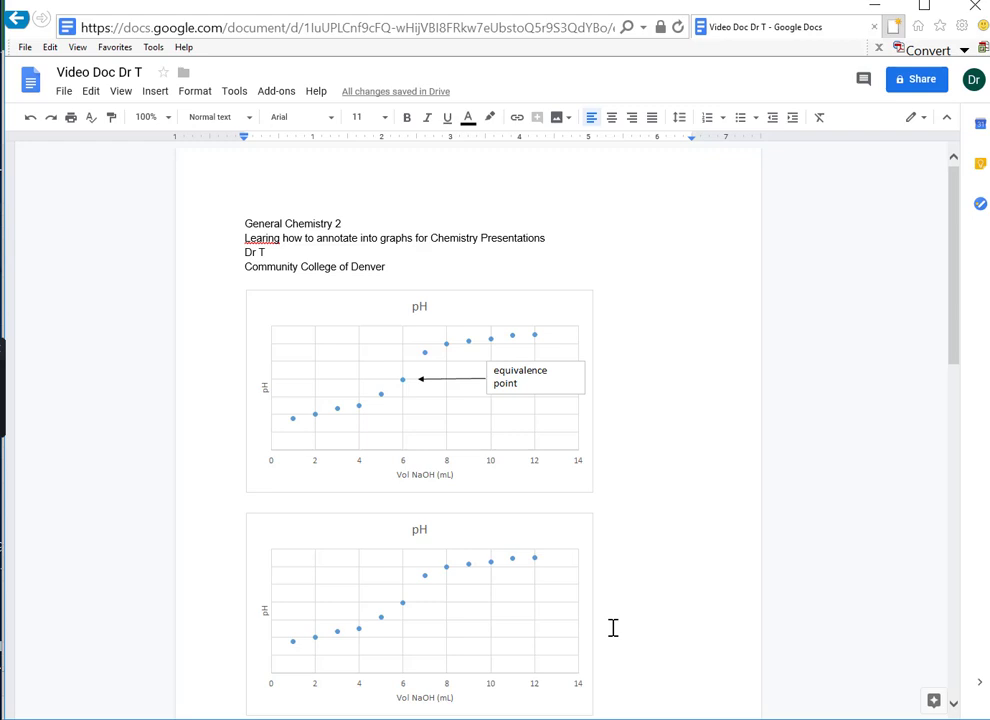
{"action": "scroll", "coordinate": [613, 627], "scroll_direction": "down", "scroll_amount": 2}
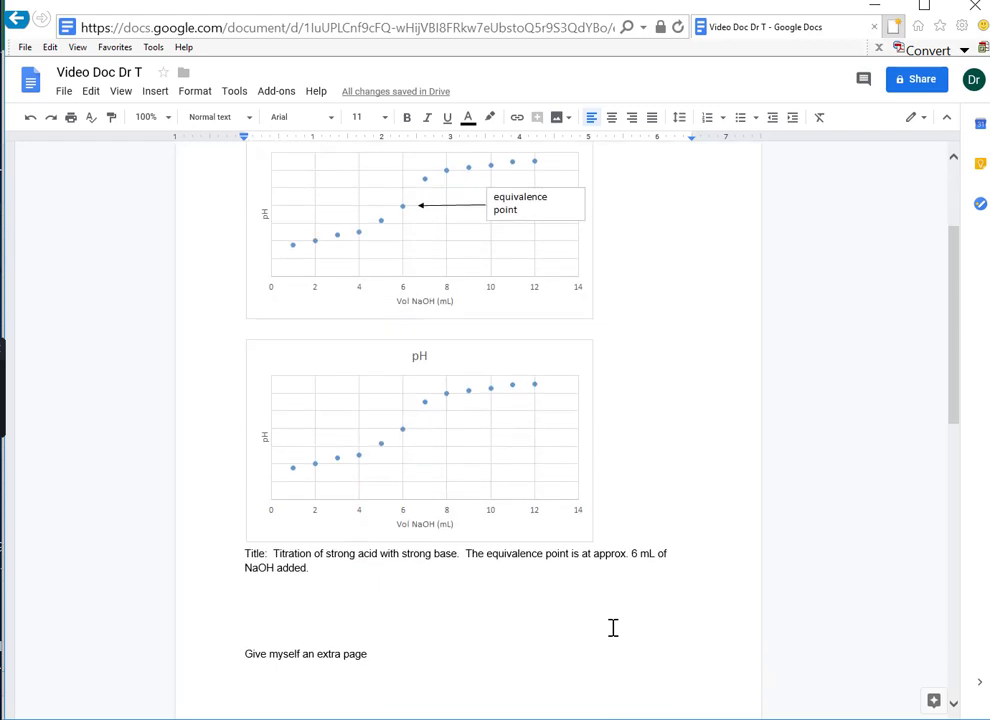
{"action": "scroll", "coordinate": [613, 627], "scroll_direction": "down", "scroll_amount": 1}
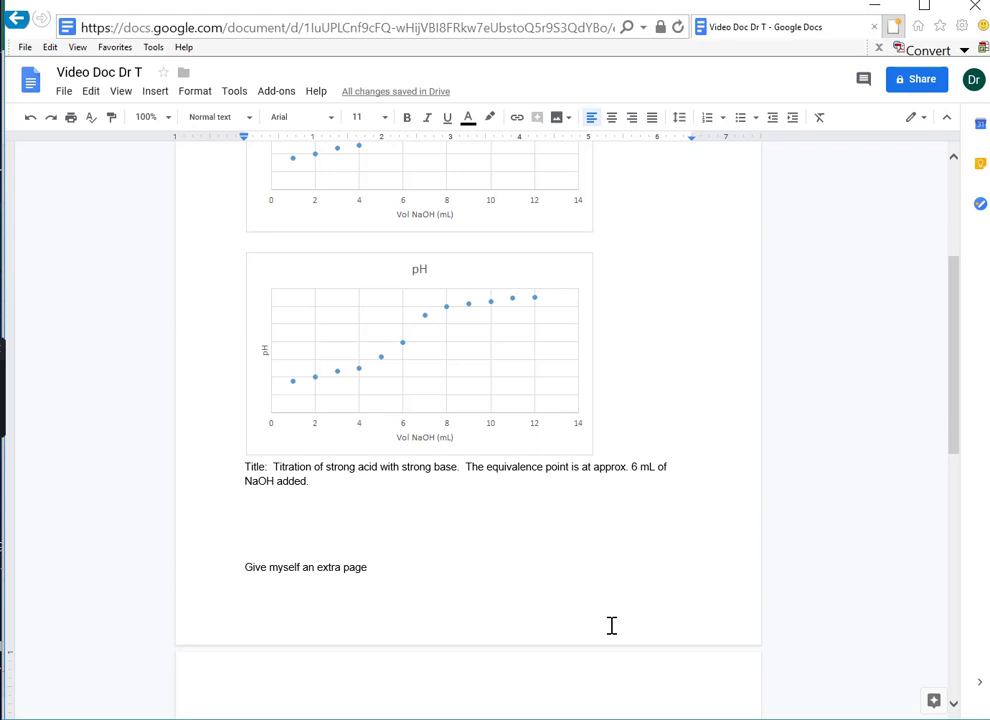
{"action": "scroll", "coordinate": [570, 611], "scroll_direction": "up", "scroll_amount": 2}
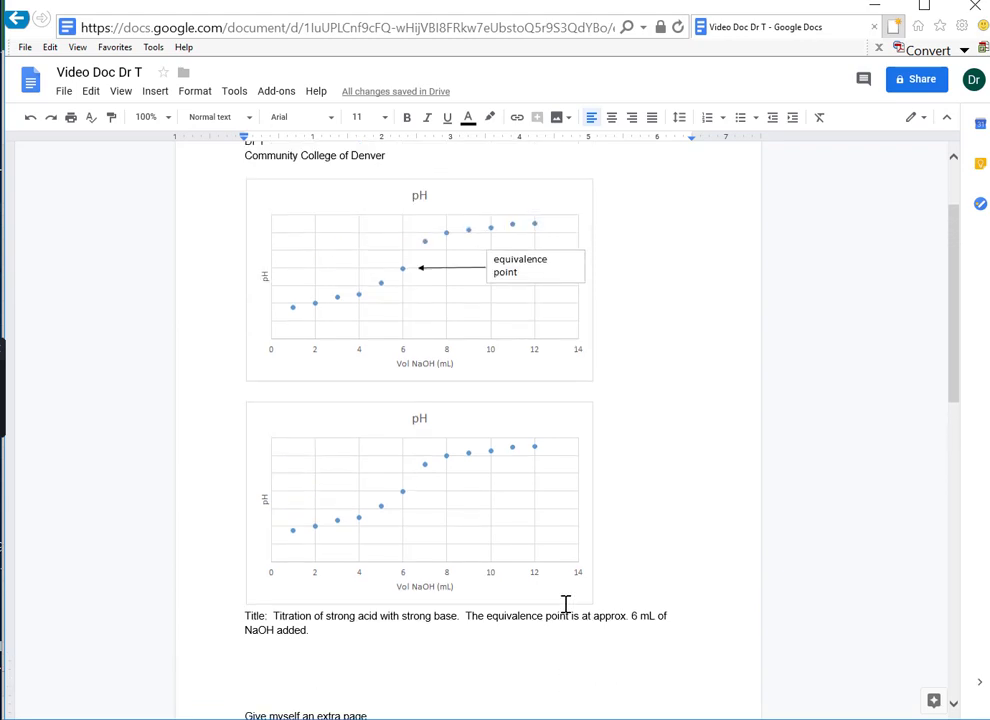
{"action": "scroll", "coordinate": [566, 603], "scroll_direction": "down", "scroll_amount": 3}
{"action": "scroll", "coordinate": [442, 524], "scroll_direction": "down", "scroll_amount": 4}
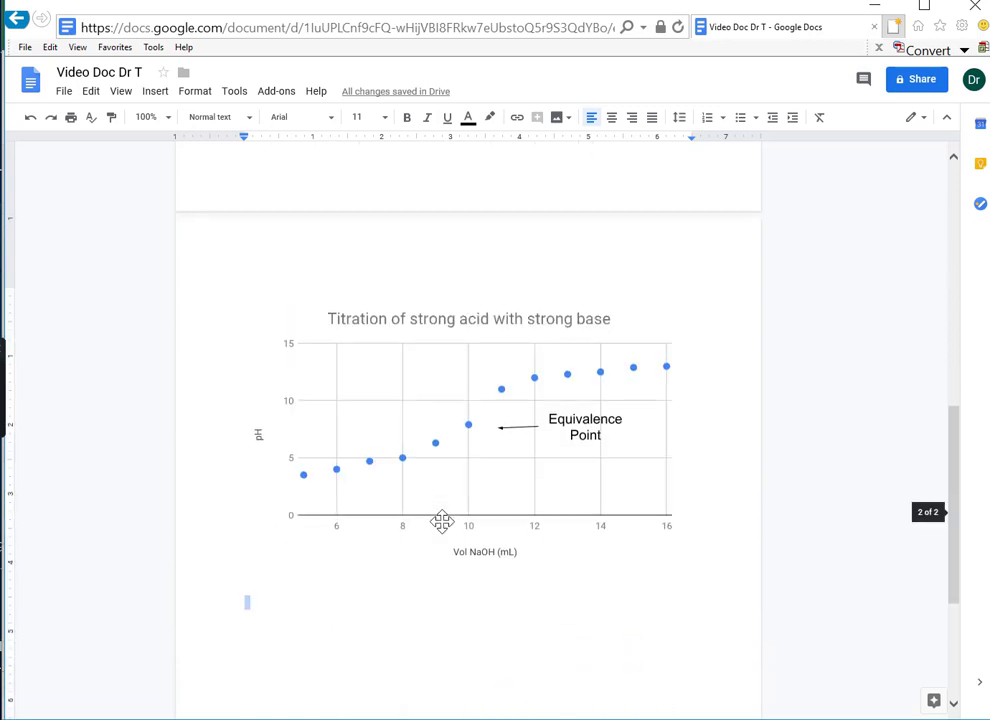
{"action": "scroll", "coordinate": [441, 522], "scroll_direction": "down", "scroll_amount": 2}
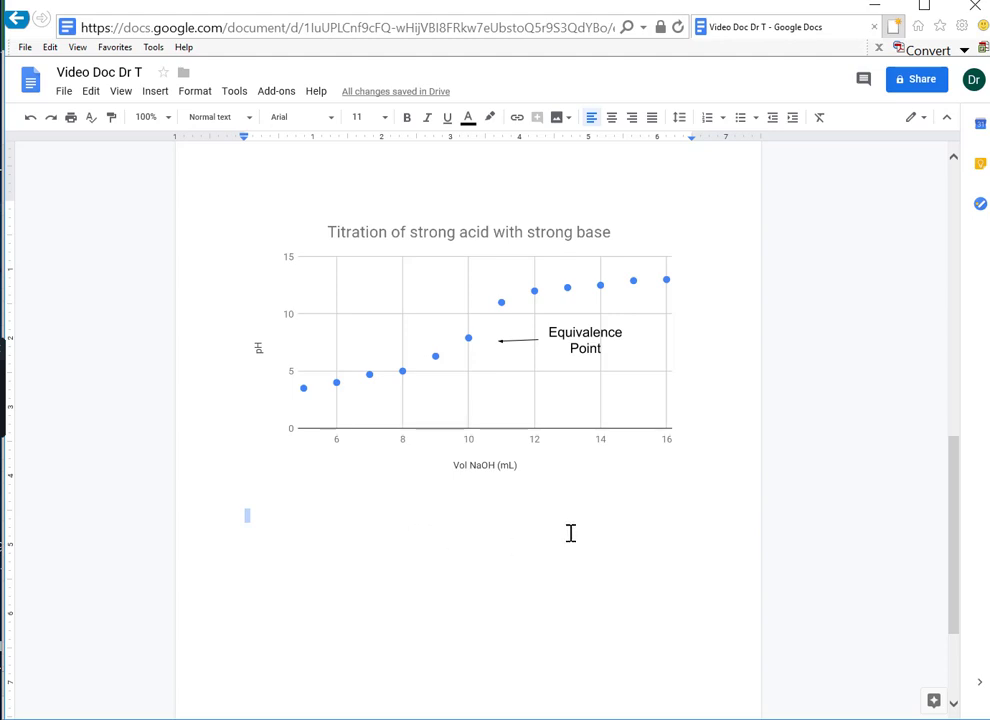
{"action": "scroll", "coordinate": [514, 584], "scroll_direction": "up", "scroll_amount": 1}
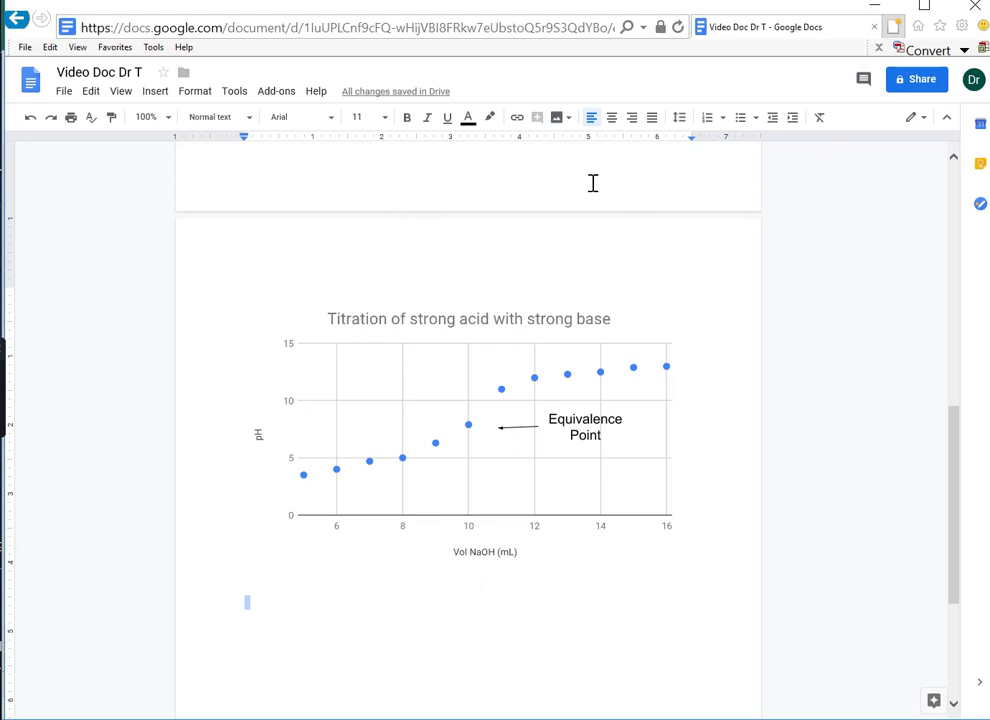
- Type 'Give myself an extra page' on the empty line below the chart
{"action": "left_click", "coordinate": [289, 579]}
{"action": "type", "text": "The"}
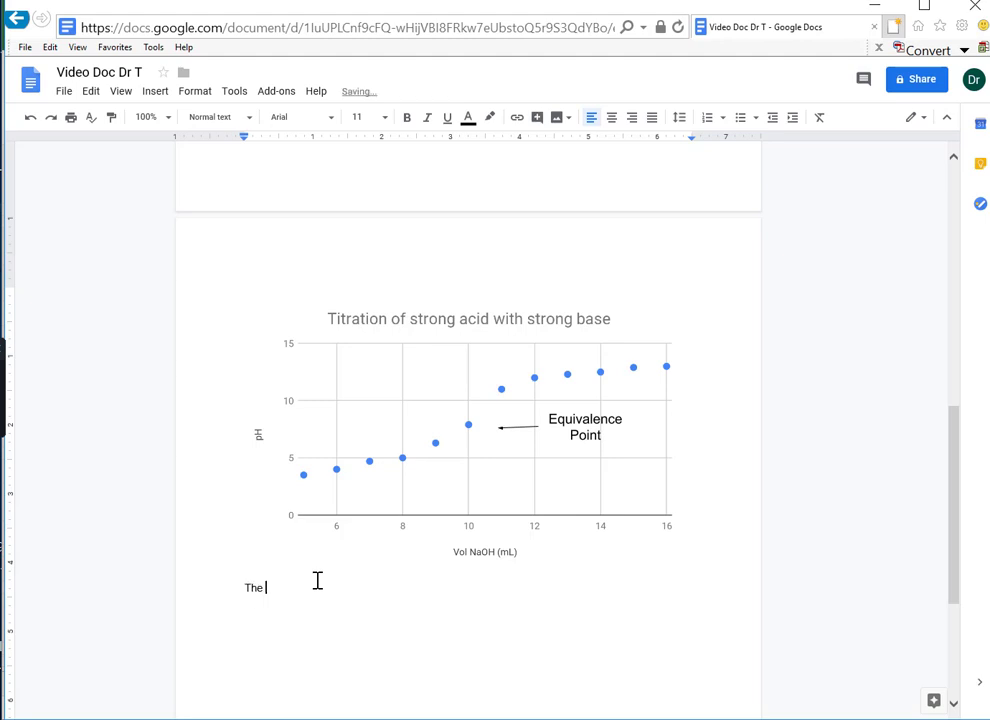
{"action": "key", "text": "BackSpace"}
{"action": "key", "text": "BackSpace"}
{"action": "key", "text": "BackSpace"}
{"action": "key", "text": "BackSpace"}
{"action": "key", "text": "BackSpace"}
{"action": "key", "text": "BackSpace"}
{"action": "key", "text": "BackSpace"}
{"action": "key", "text": "BackSpace"}
{"action": "type", "text": "Give myself an extra page"}
{"action": "left_click", "coordinate": [278, 588]}
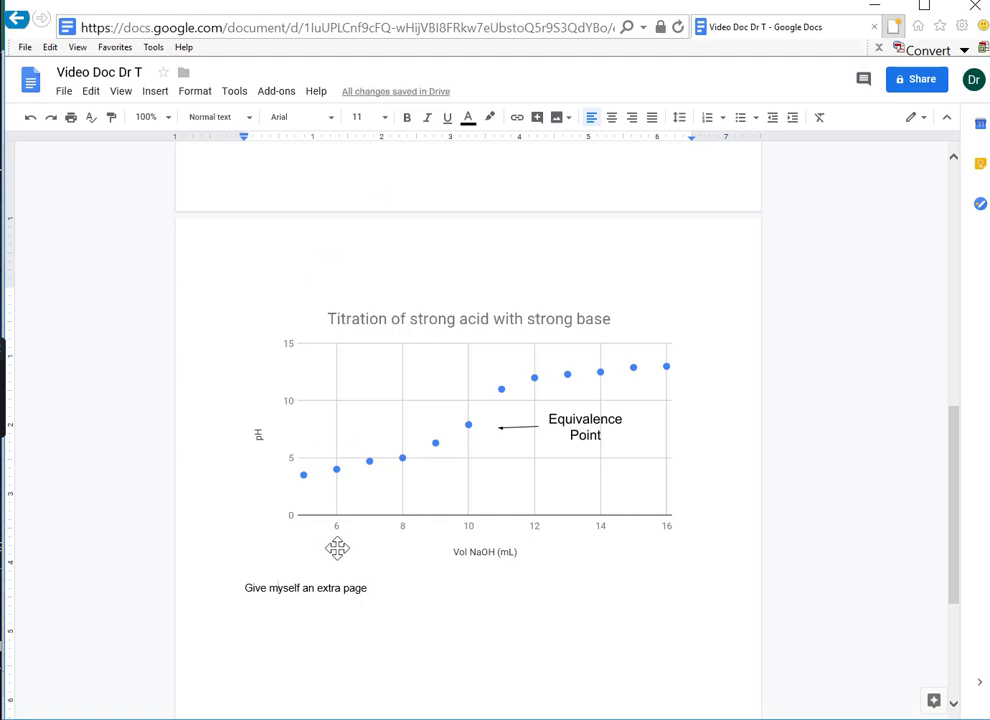
- Move the chart lower and start typing 'The following table as made from data from...' above it
{"action": "left_click", "coordinate": [368, 483]}
{"action": "left_click_drag", "start_coordinate": [368, 483], "coordinate": [371, 517]}
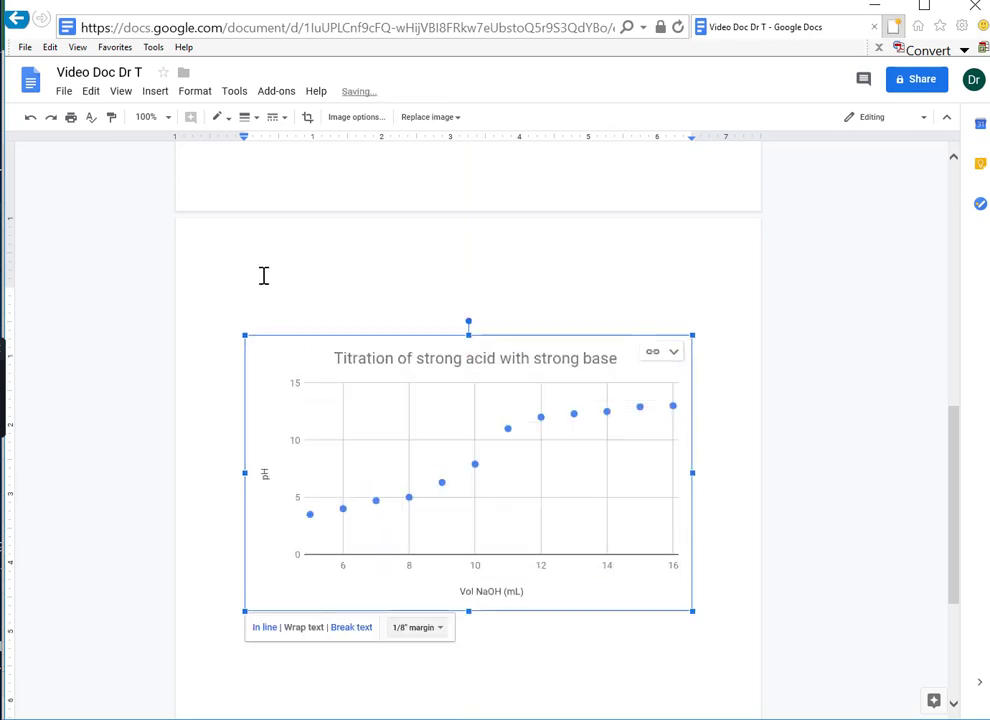
{"action": "left_click", "coordinate": [272, 305]}
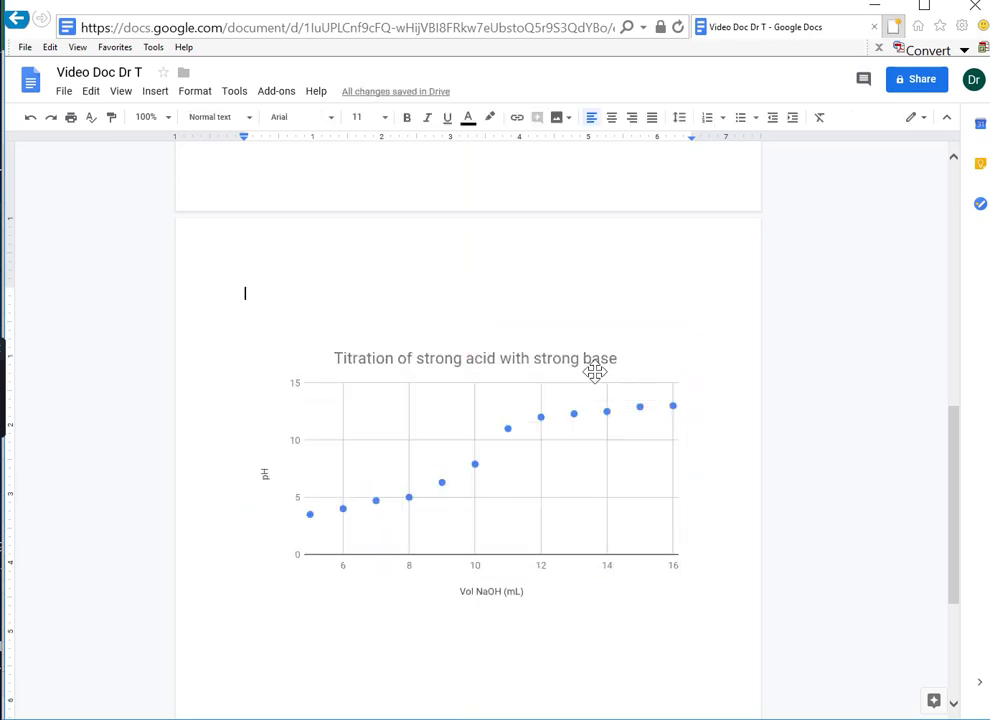
{"action": "type", "text": "The fo"}
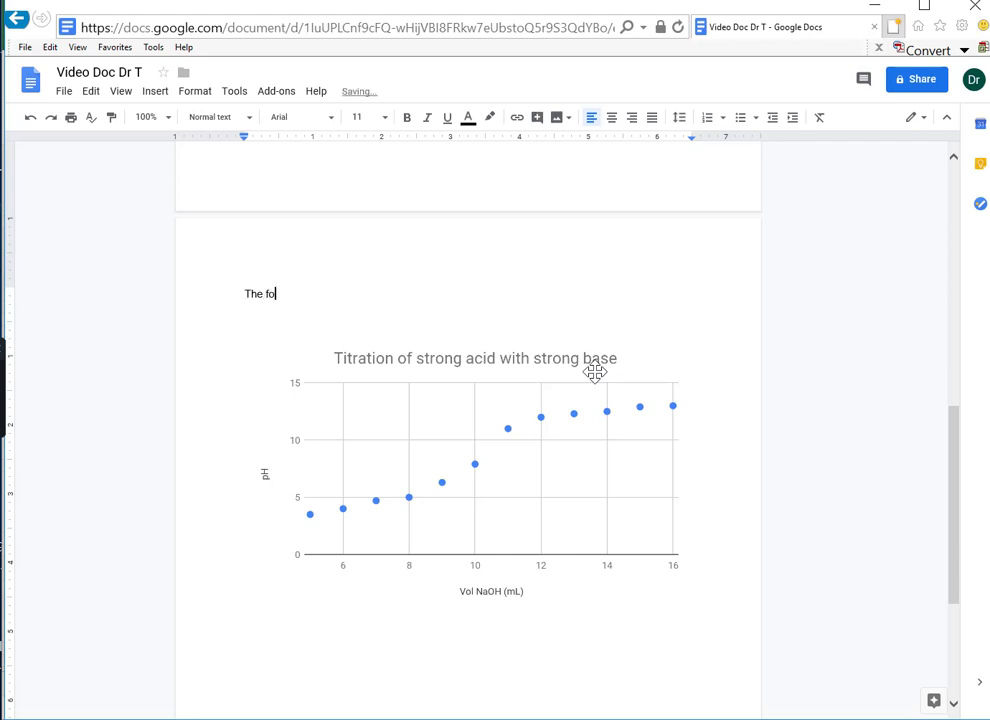
{"action": "type", "text": "llowing table w"}
{"action": "key", "text": "BackSpace"}
{"action": "type", "text": "as made from"}
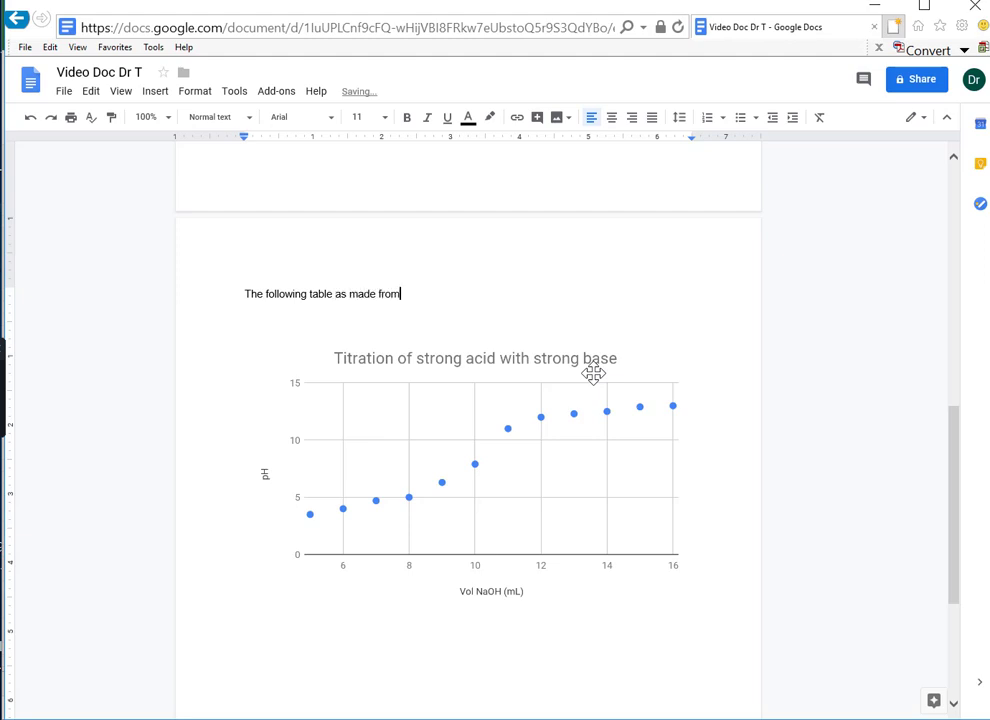
{"action": "type", "text": " data from the google sheet"}
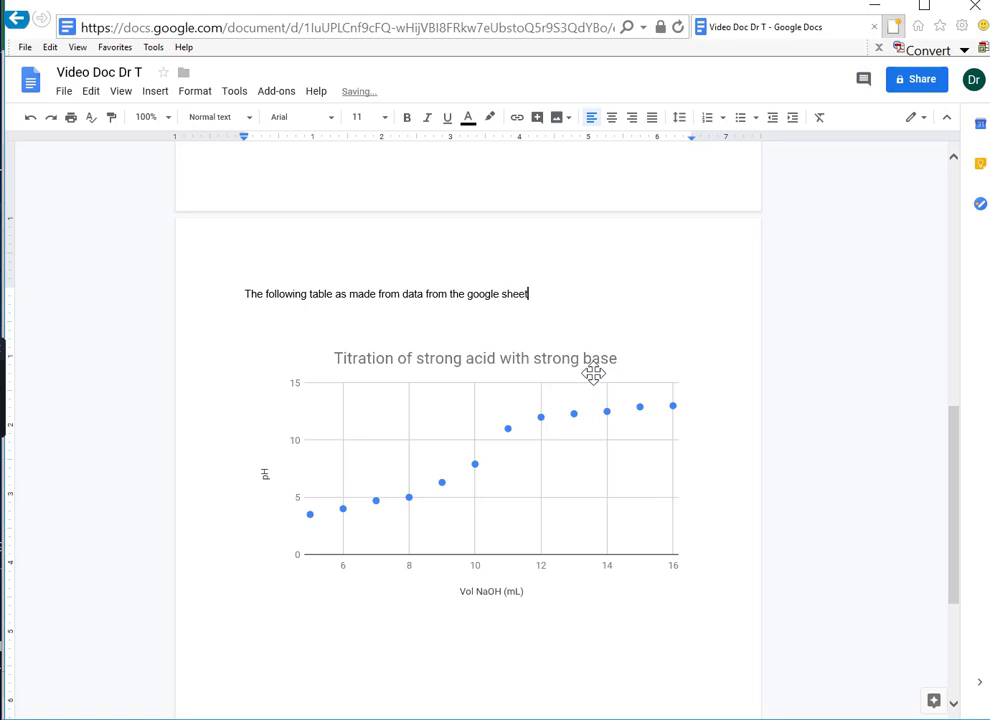
- Finish the sentence with 'an external google sheet, see link that follows:' and start a new line
{"action": "key", "text": "BackSpace"}
{"action": "key", "text": "BackSpace"}
{"action": "key", "text": "BackSpace"}
{"action": "key", "text": "BackSpace"}
{"action": "key", "text": "BackSpace"}
{"action": "key", "text": "BackSpace"}
{"action": "key", "text": "BackSpace"}
{"action": "key", "text": "BackSpace"}
{"action": "key", "text": "BackSpace"}
{"action": "key", "text": "BackSpace"}
{"action": "key", "text": "BackSpace"}
{"action": "key", "text": "BackSpace"}
{"action": "key", "text": "BackSpace"}
{"action": "key", "text": "BackSpace"}
{"action": "key", "text": "BackSpace"}
{"action": "key", "text": "BackSpace"}
{"action": "type", "text": "an externa"}
{"action": "key", "text": "BackSpace"}
{"action": "type", "text": "al google sh"}
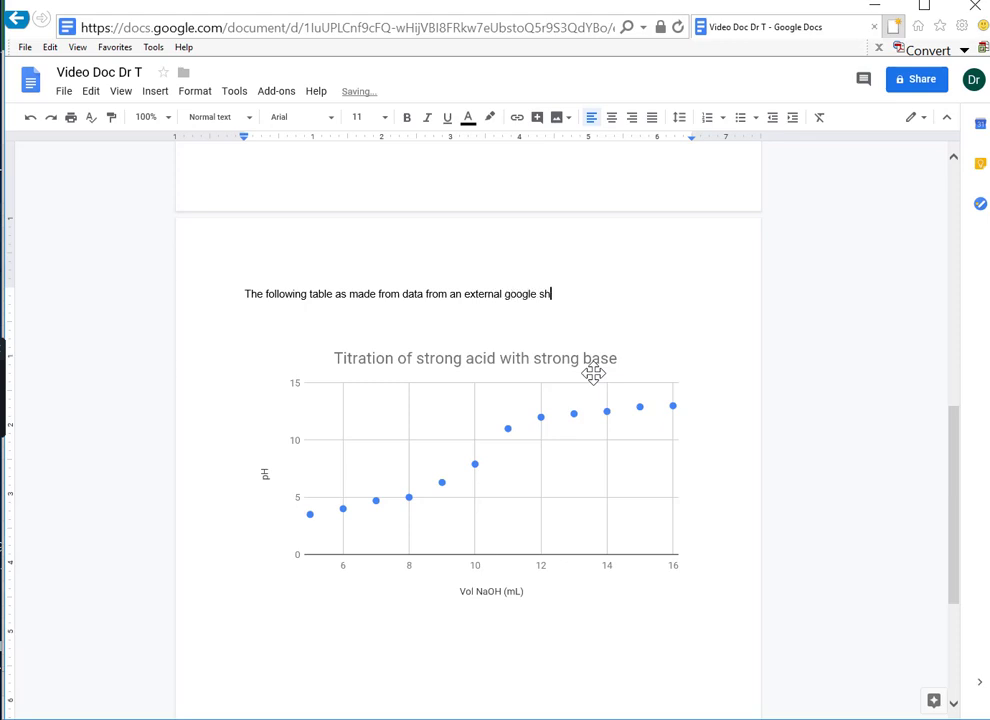
{"action": "type", "text": "eet, see link that foll"}
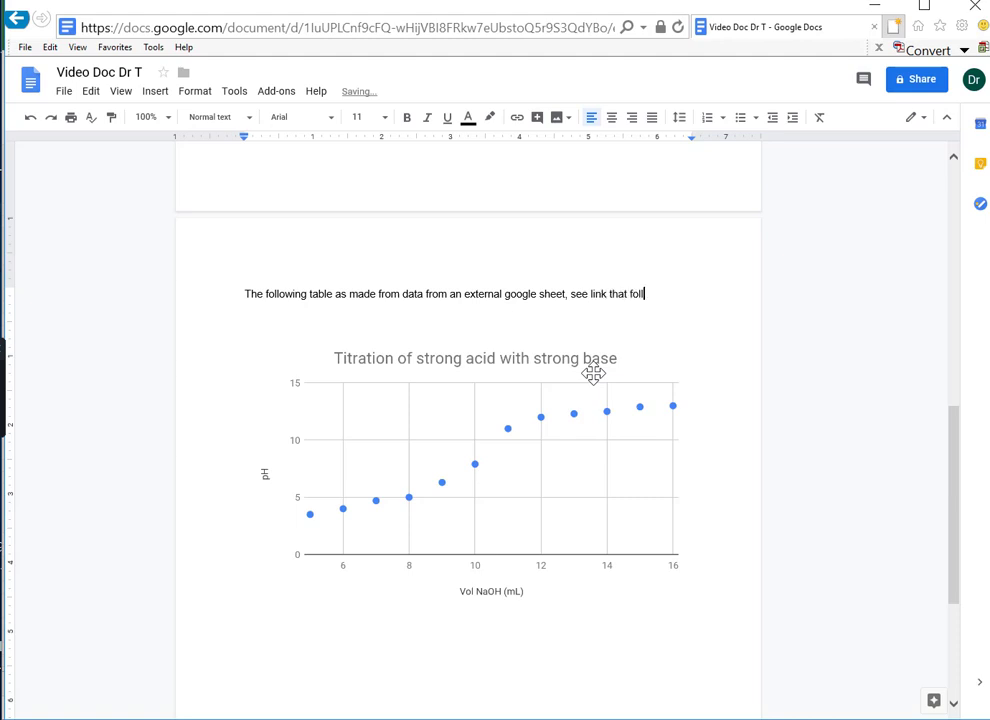
{"action": "type", "text": "ows:"}
{"action": "key", "text": "Return"}
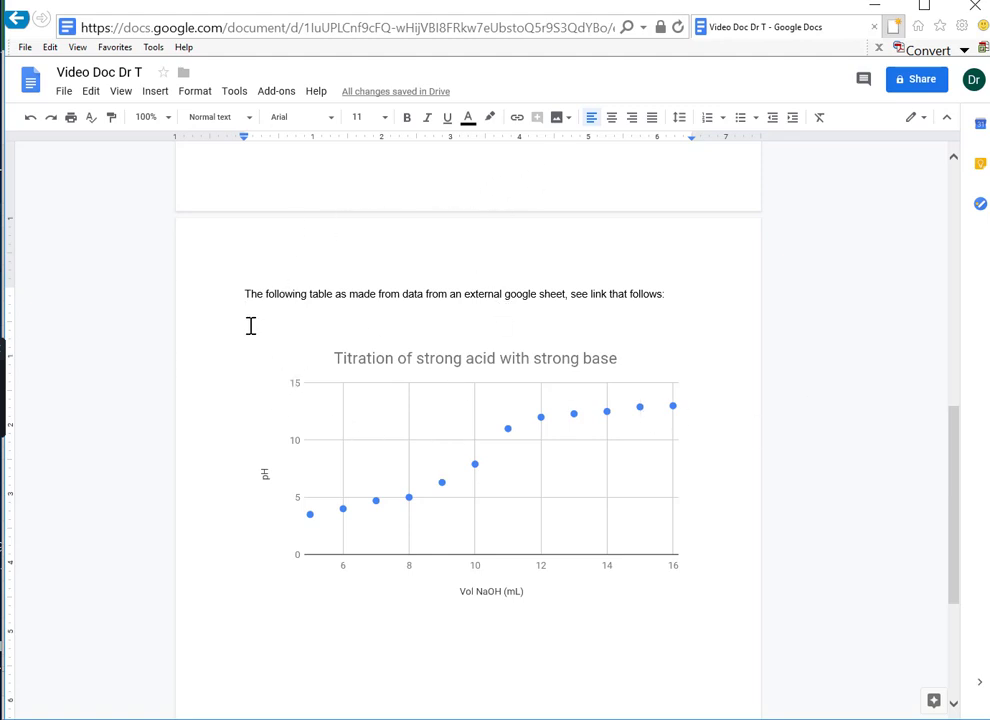
- Leave 'Video Doc Dr T' for the Docs home page and open the Google apps navigation menu
{"action": "left_click", "coordinate": [31, 90]}
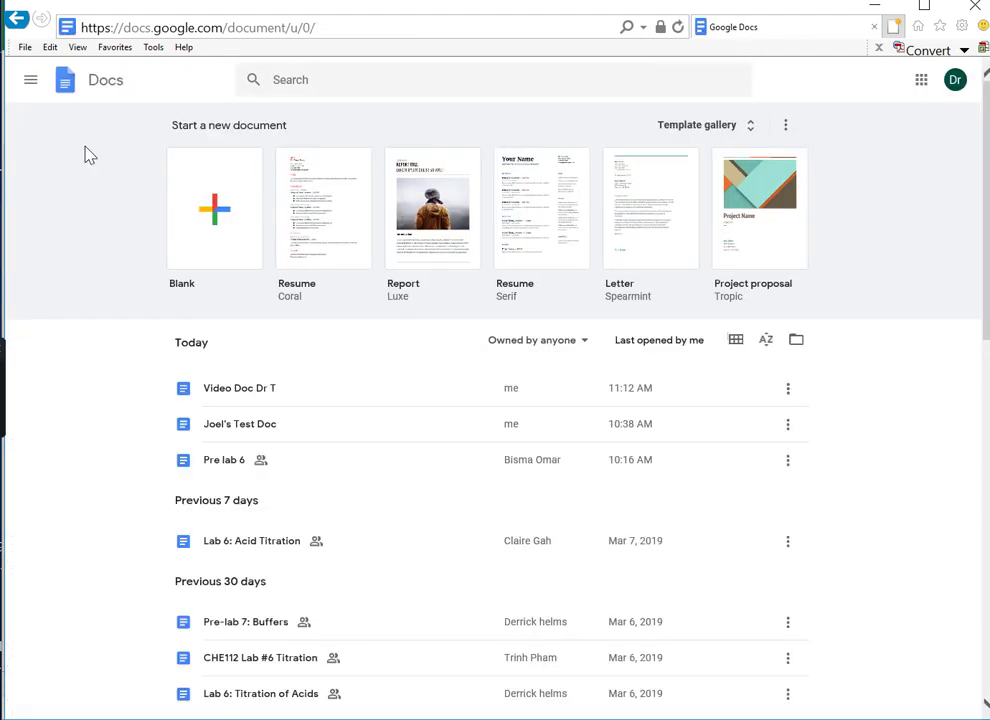
{"action": "left_click", "coordinate": [31, 83]}
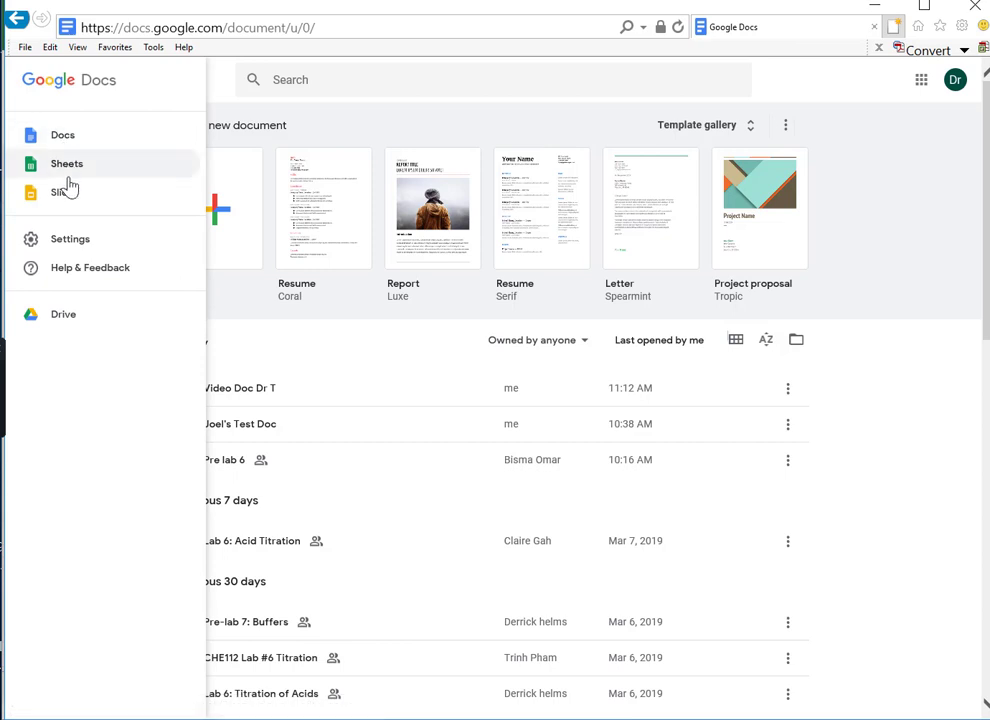
- Switch to Sheets home and open the 'video sheet Dr T' spreadsheet from the recent list
{"action": "left_click", "coordinate": [67, 177]}
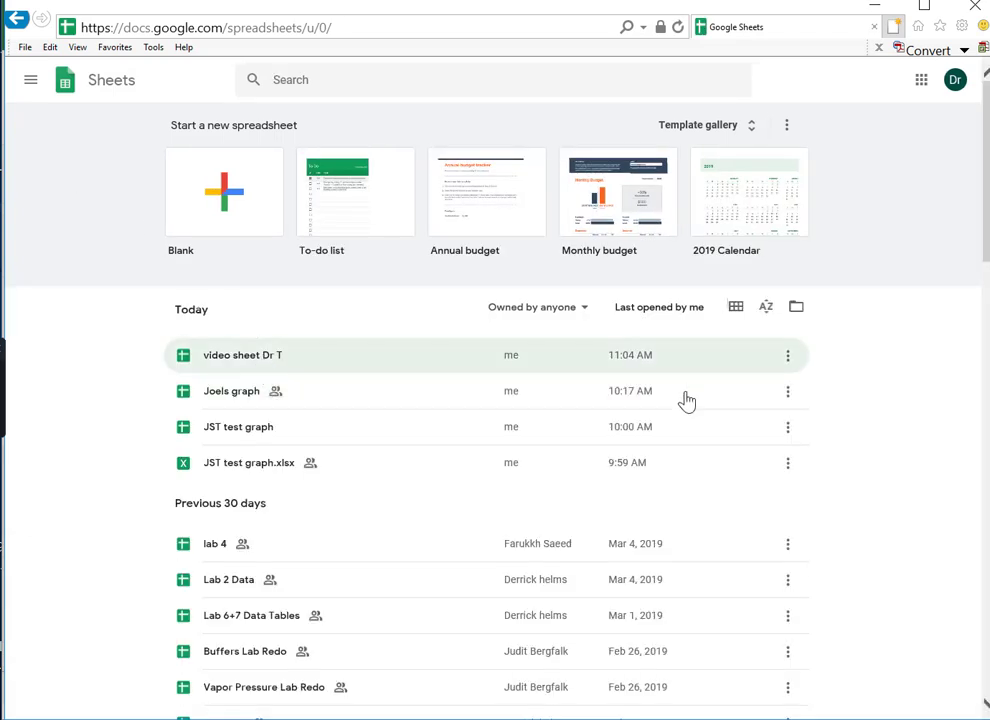
{"action": "left_click", "coordinate": [788, 358]}
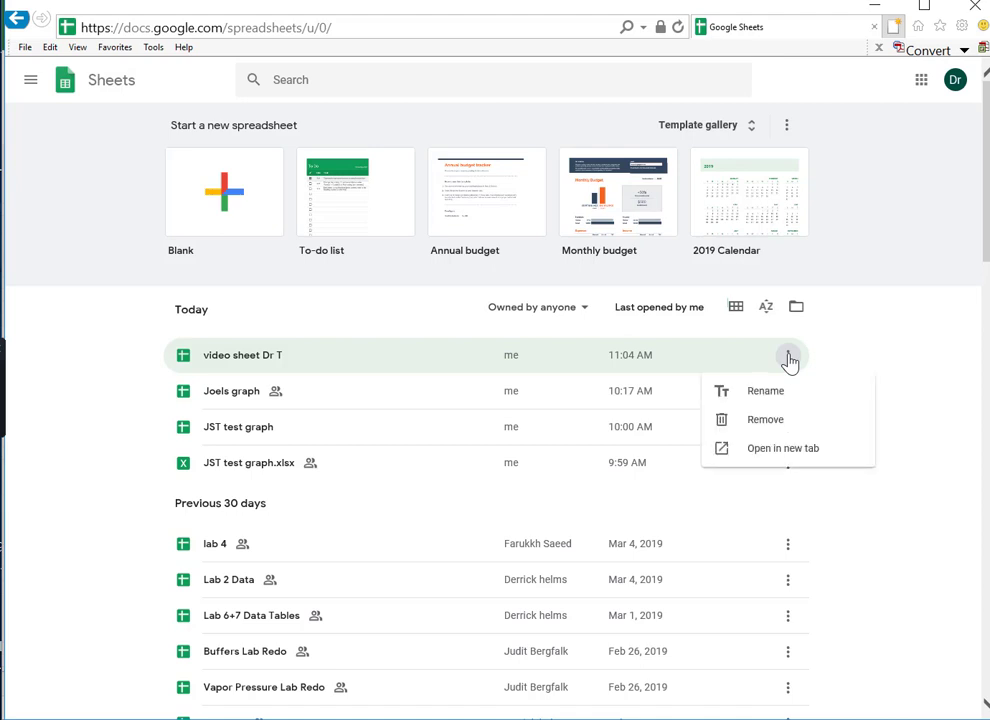
{"action": "left_click", "coordinate": [401, 366]}
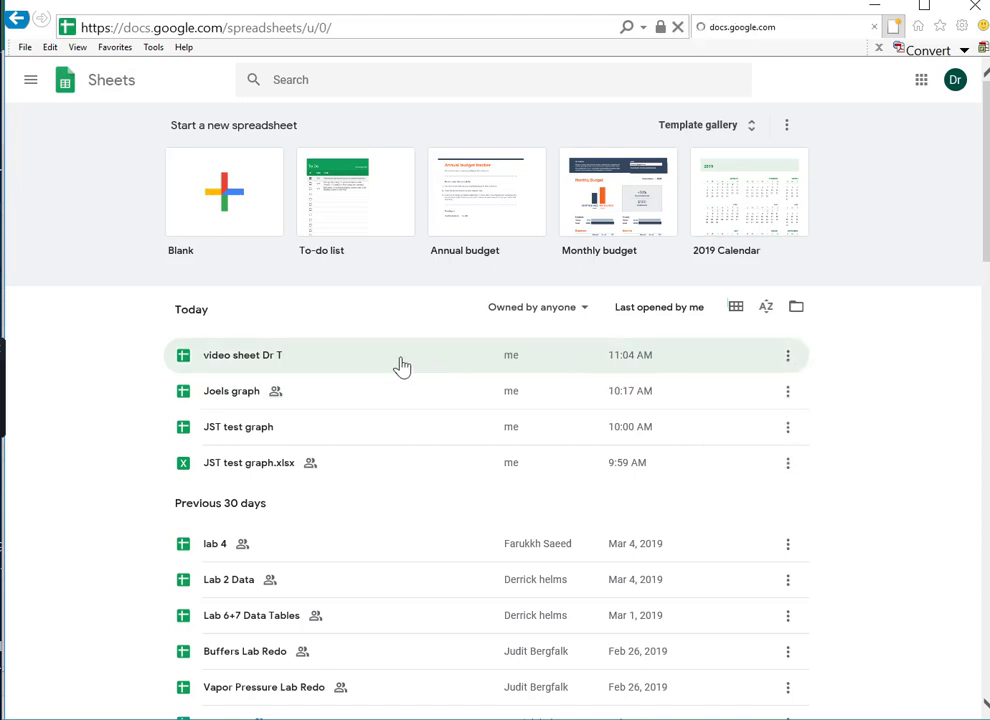
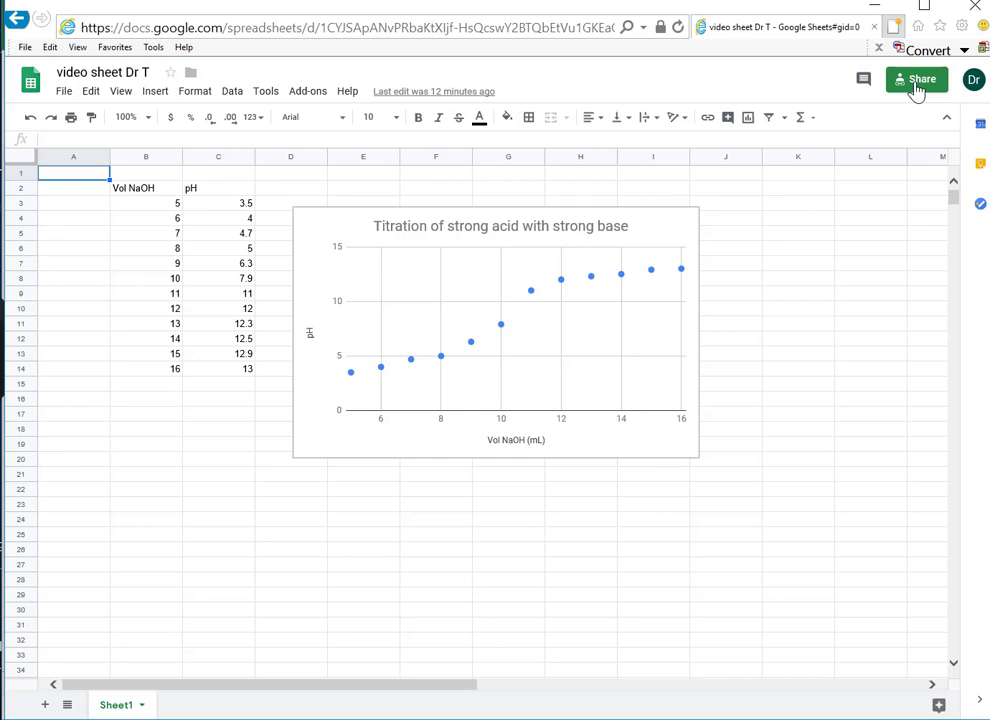
- Share the 'video sheet Dr T' spreadsheet with the suggested recipient's e-mail address
{"action": "left_click", "coordinate": [916, 88]}
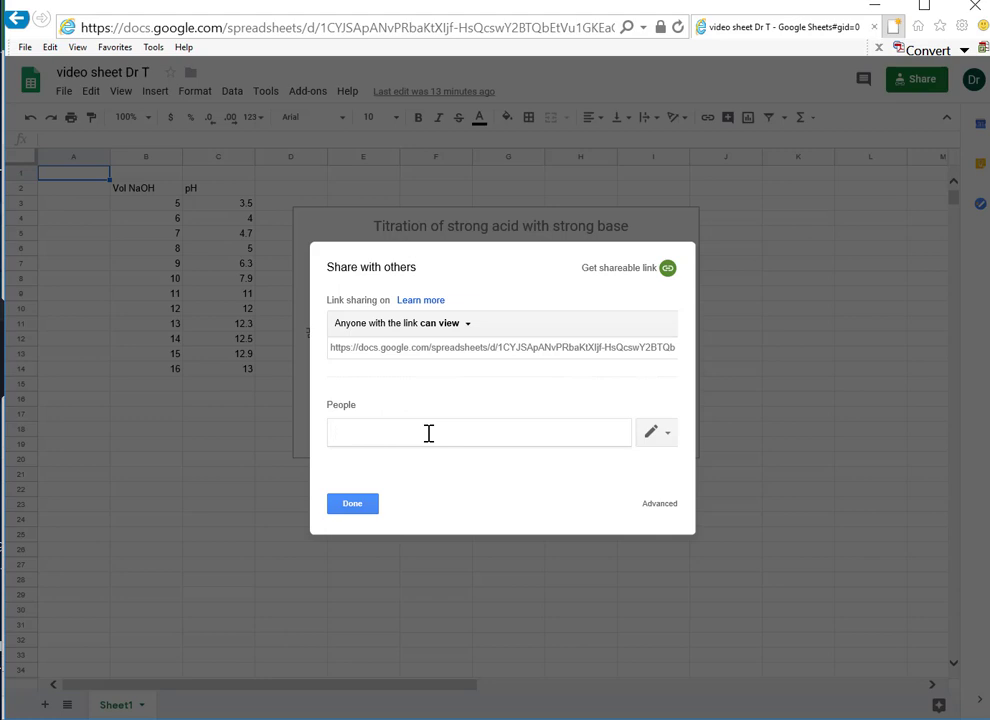
{"action": "type", "text": "js"}
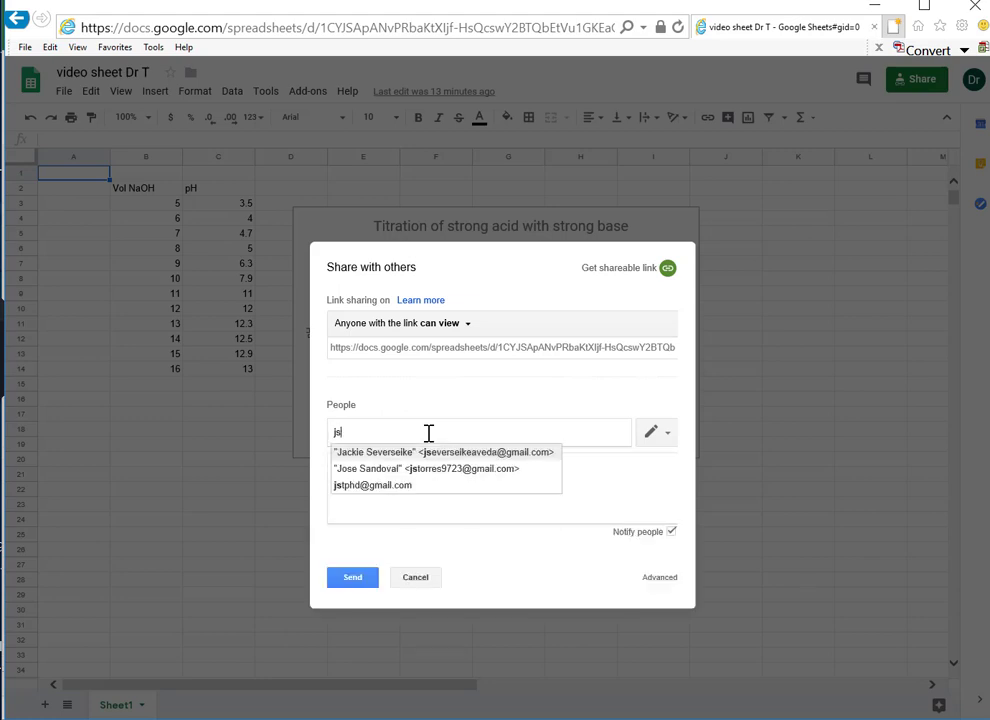
{"action": "type", "text": "tphd"}
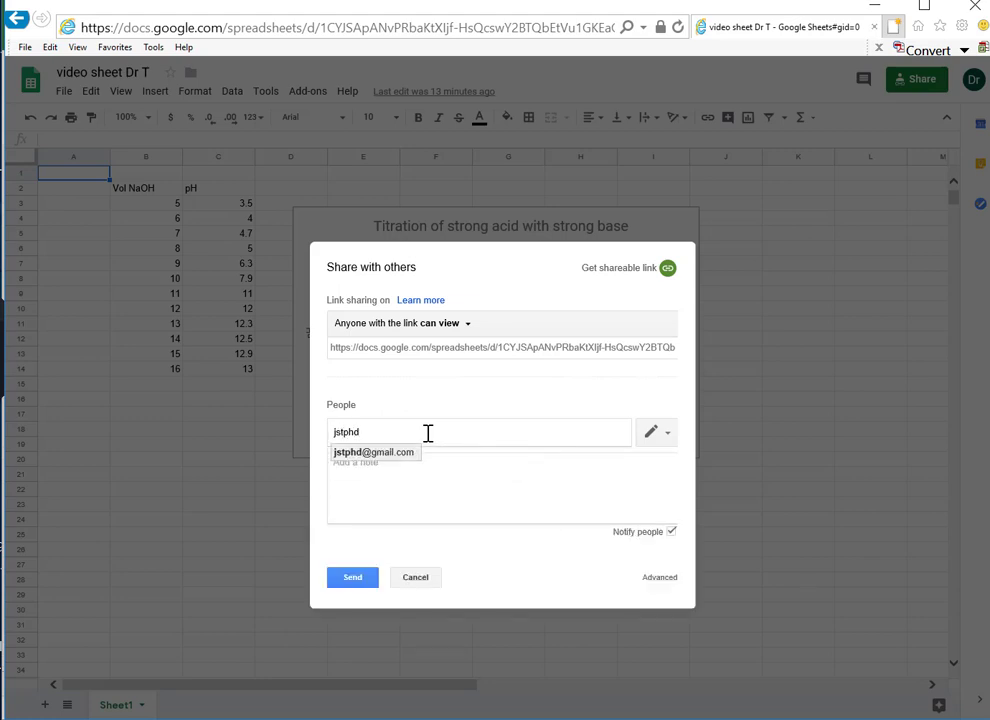
{"action": "left_click", "coordinate": [374, 453]}
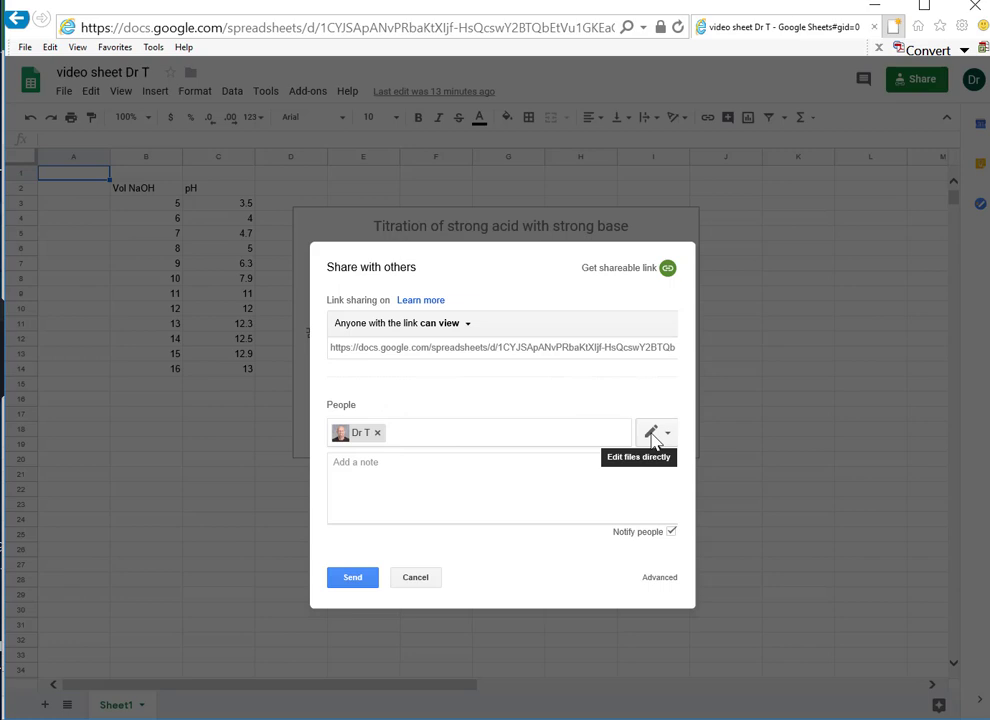
{"action": "left_click", "coordinate": [358, 585]}
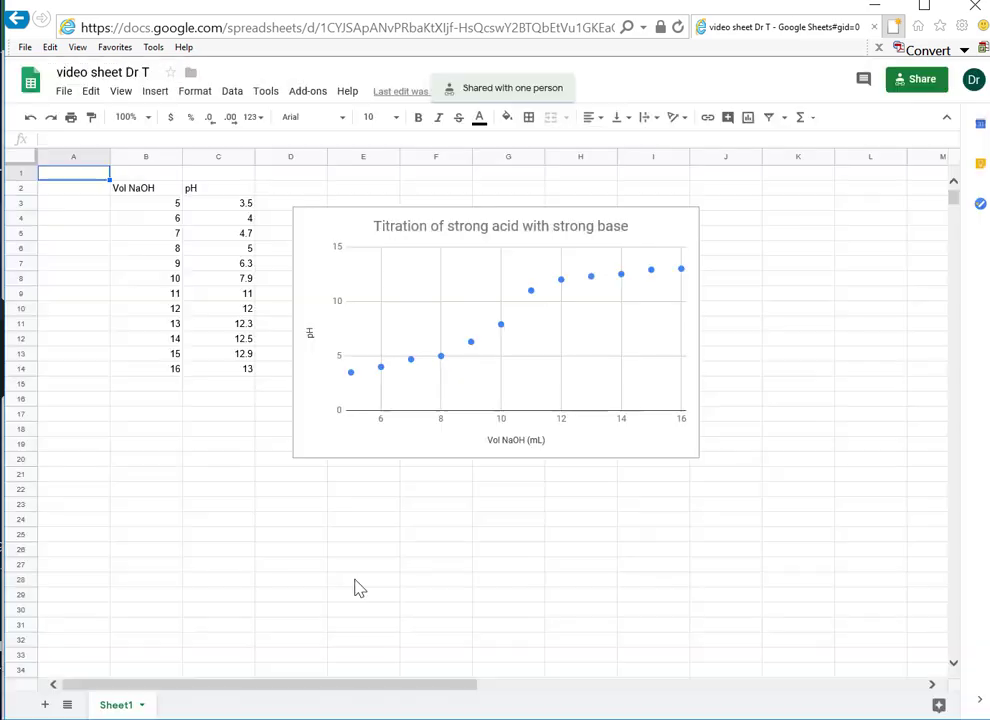
- Confirm anyone-with-the-link sharing is on and copy the spreadsheet's shareable link
{"action": "left_click", "coordinate": [912, 88]}
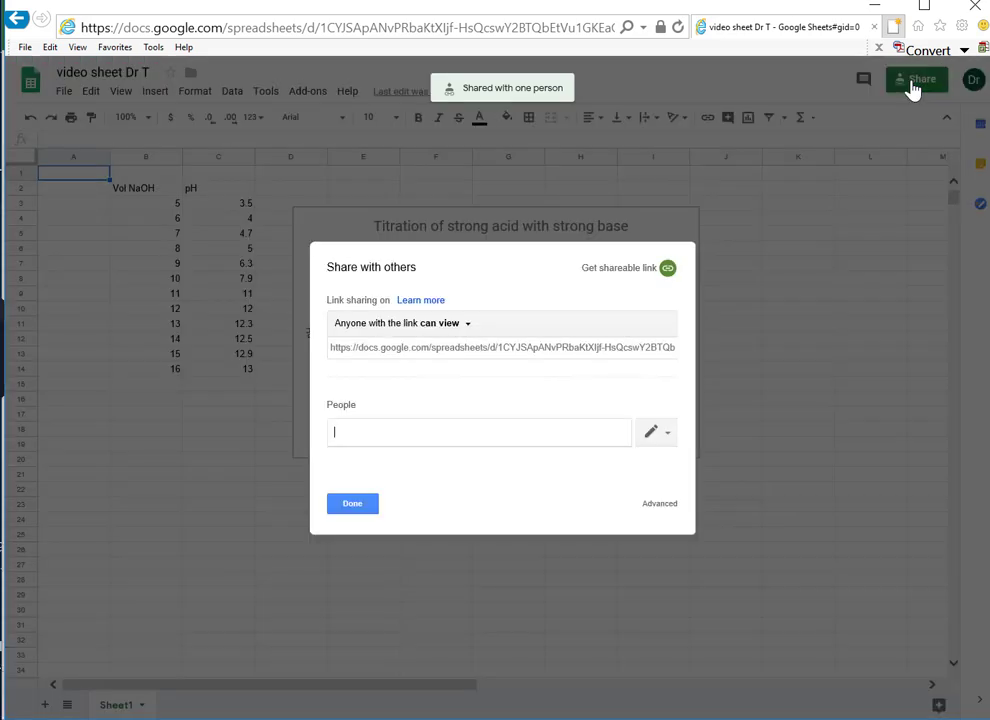
{"action": "left_click", "coordinate": [667, 275]}
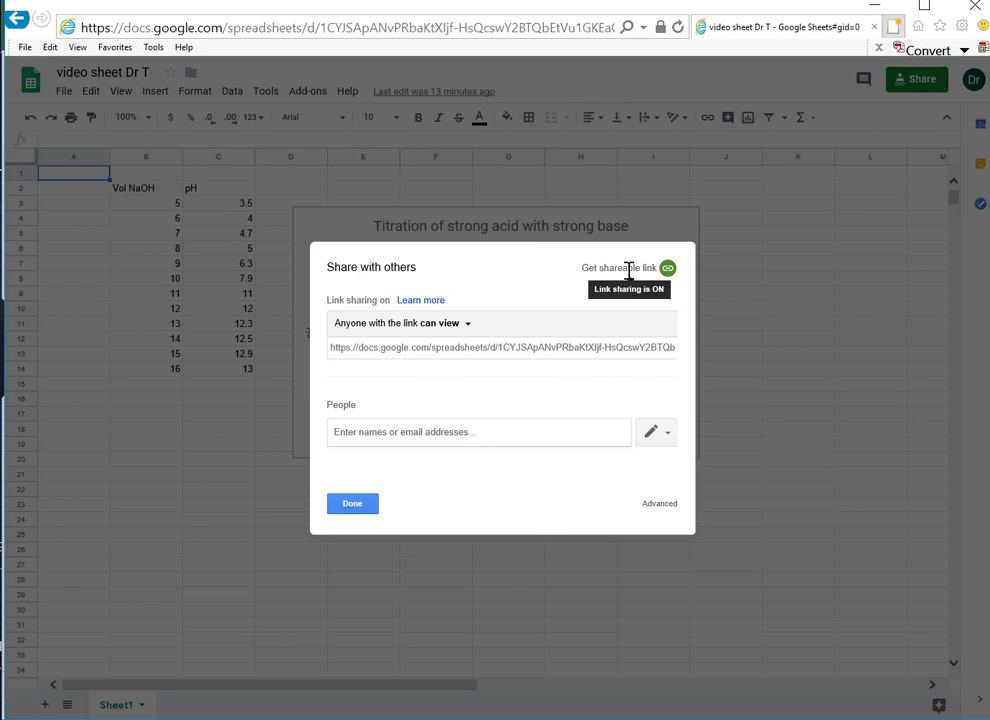
{"action": "left_click", "coordinate": [628, 270]}
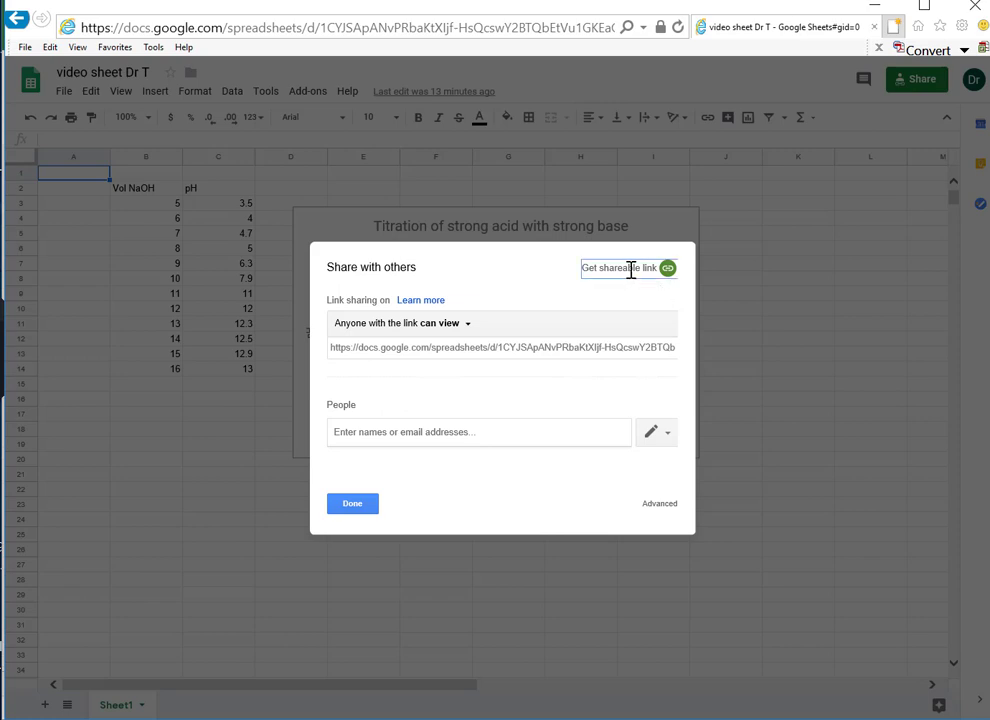
{"action": "left_click", "coordinate": [534, 350]}
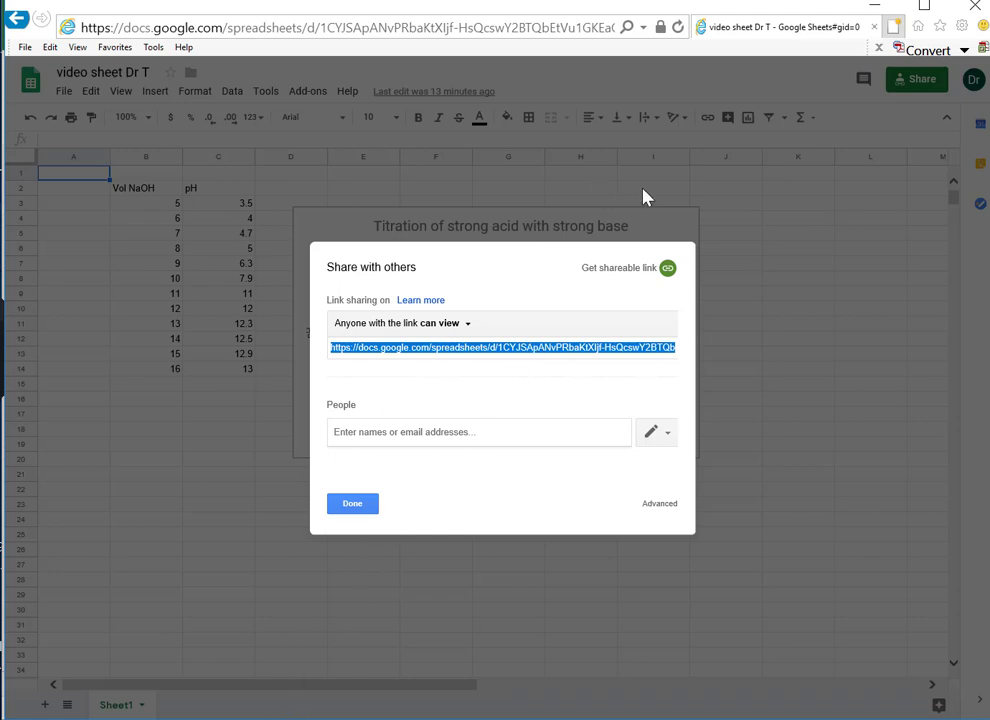
{"action": "left_click", "coordinate": [348, 507]}
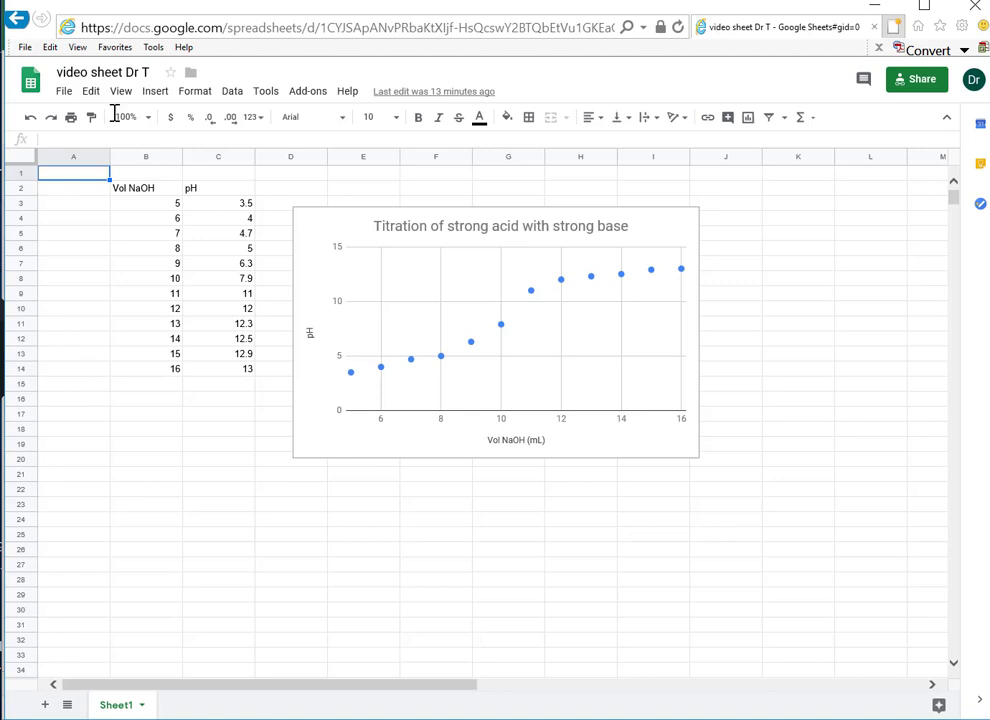
- Go from the Sheets home page to Google Docs and open 'Video Doc Dr T'
{"action": "left_click", "coordinate": [32, 90]}
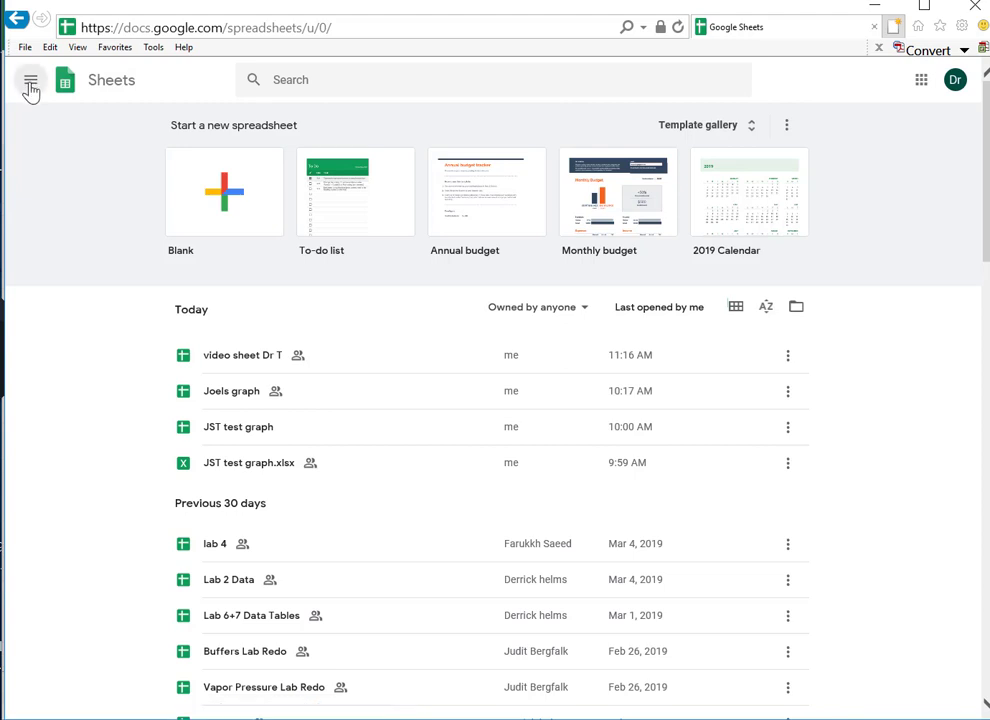
{"action": "left_click", "coordinate": [31, 89]}
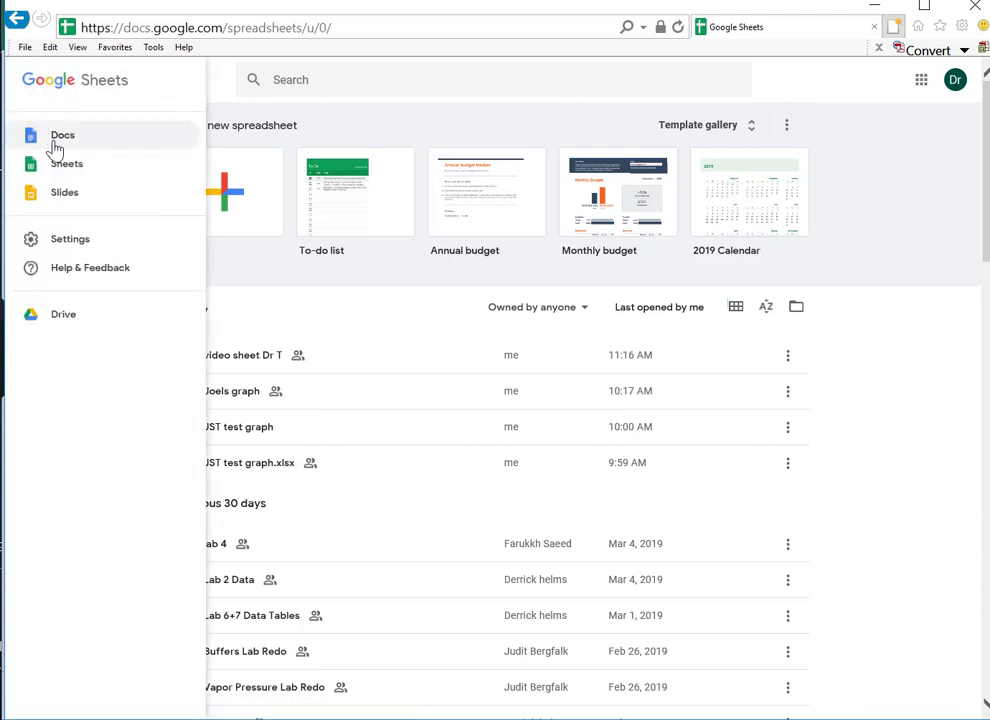
{"action": "left_click", "coordinate": [56, 148]}
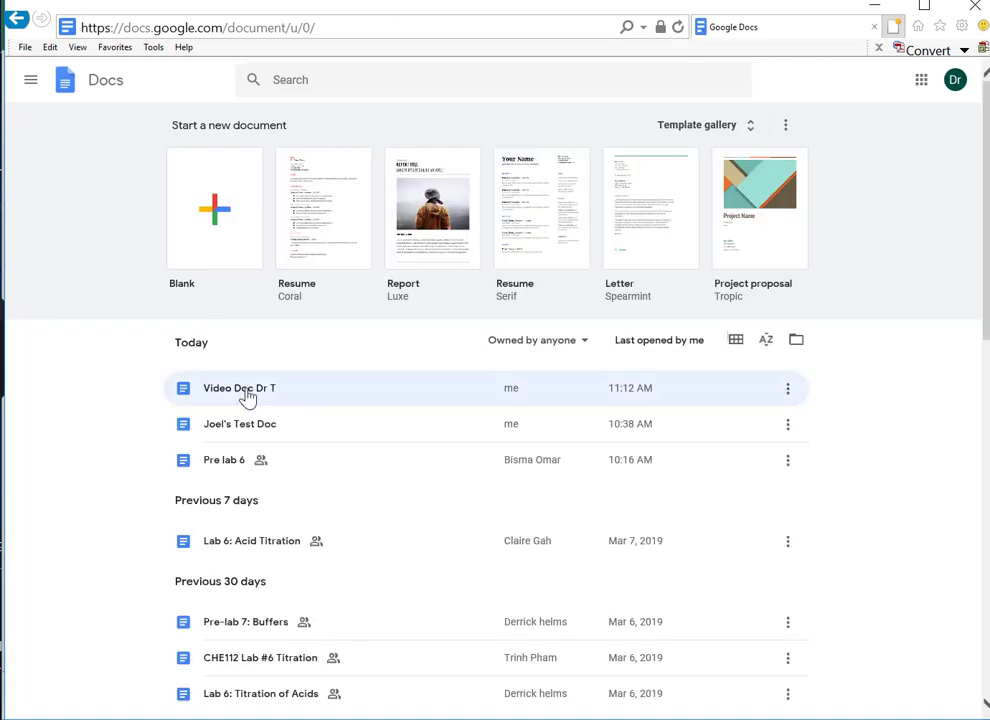
{"action": "left_click", "coordinate": [246, 396]}
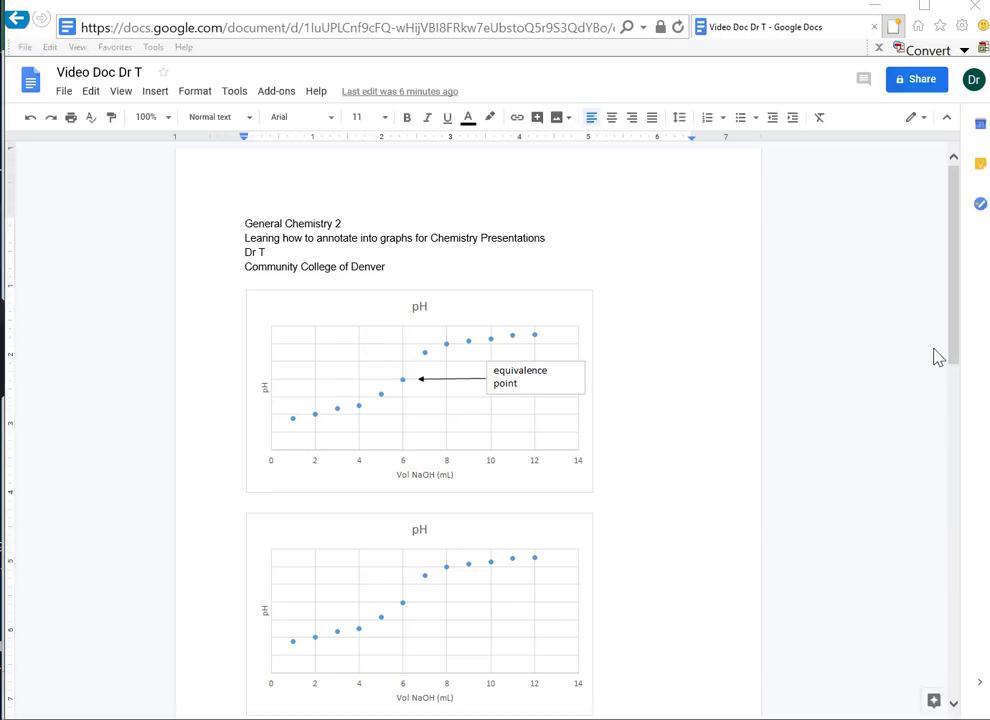
- Paste the copied spreadsheet link below the external-sheet sentence on page 2, allowing clipboard access
{"action": "scroll", "coordinate": [945, 358], "scroll_direction": "down", "scroll_amount": 5}
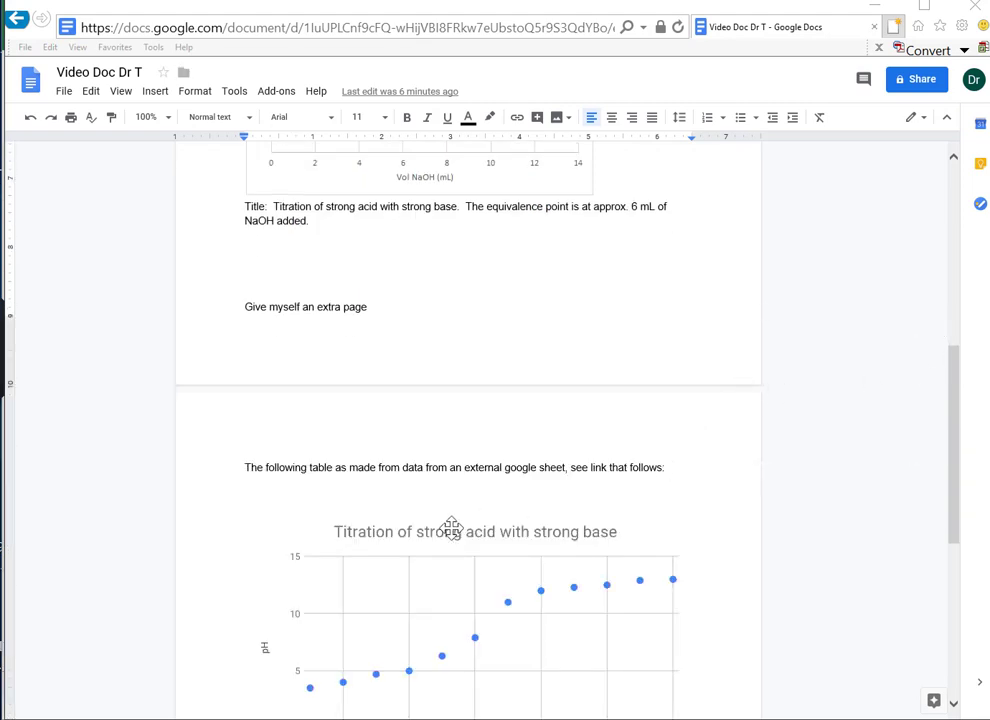
{"action": "left_click", "coordinate": [250, 485]}
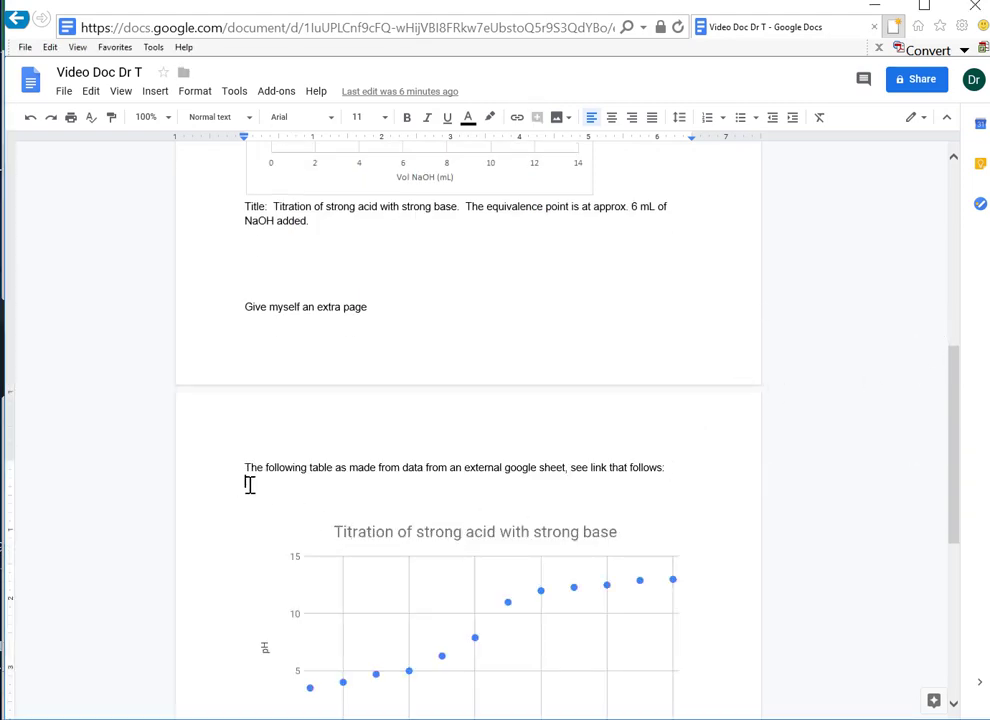
{"action": "left_click", "coordinate": [88, 92]}
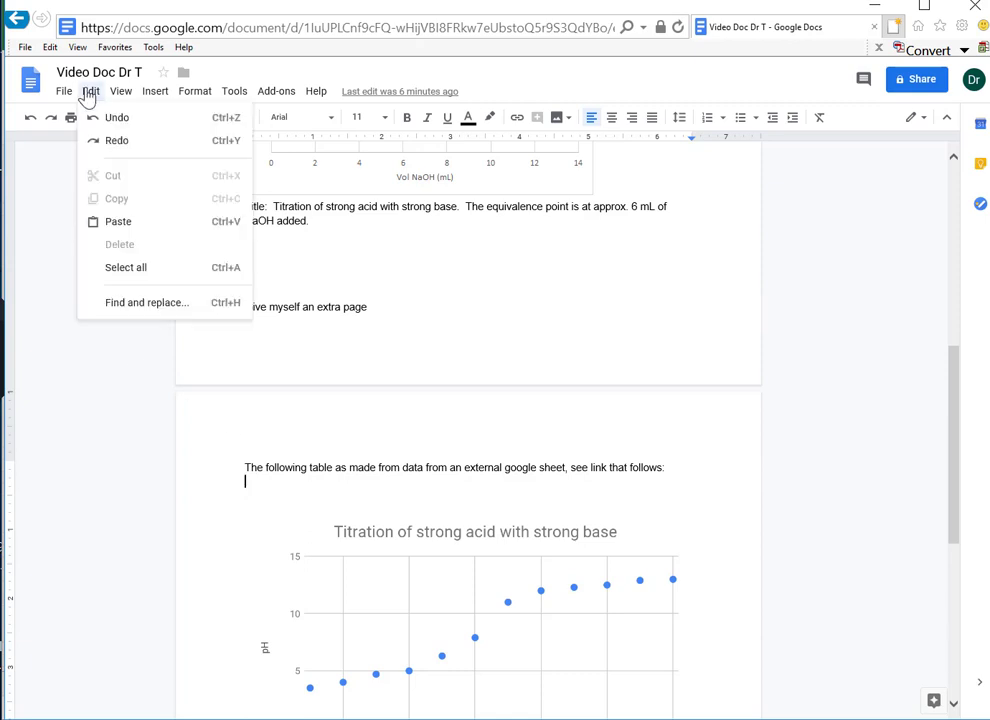
{"action": "left_click", "coordinate": [121, 224]}
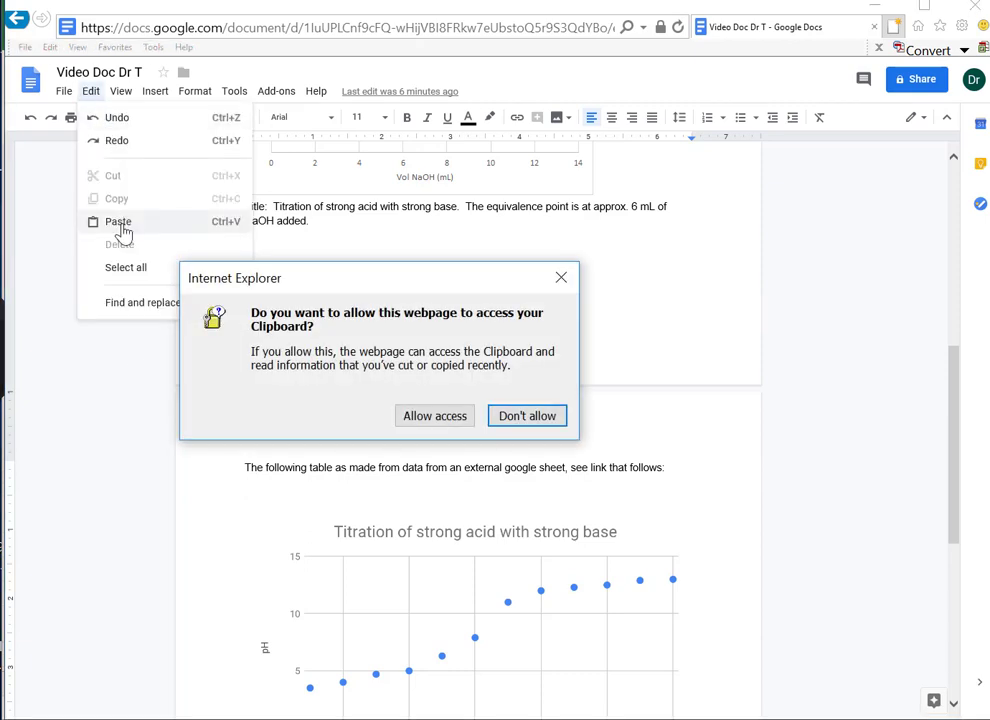
{"action": "left_click", "coordinate": [452, 419]}
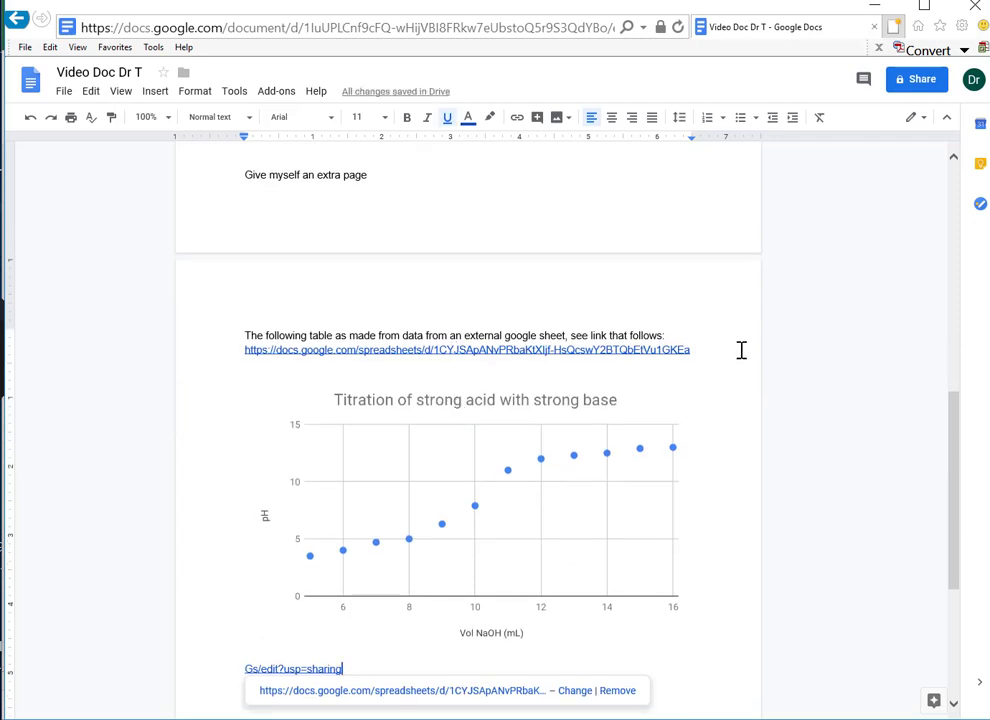
{"action": "scroll", "coordinate": [718, 314], "scroll_direction": "up", "scroll_amount": 10}
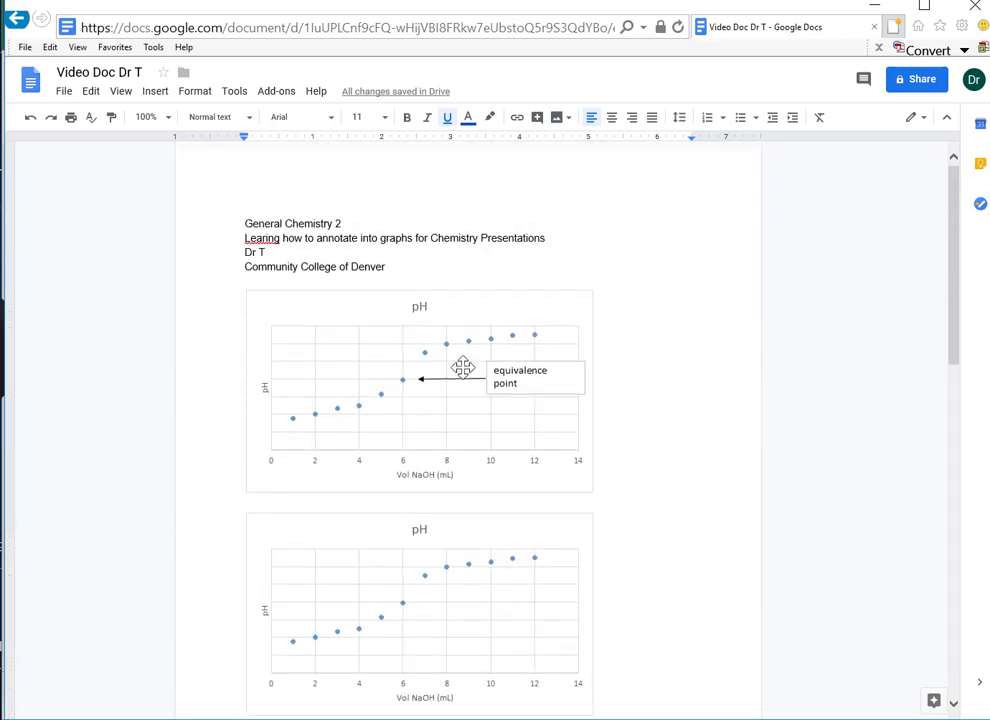
- Below 'Community College of Denver', write the data-link sentence ending '...at the following link:' and start a new line
{"action": "left_click", "coordinate": [420, 268]}
{"action": "key", "text": "Return"}
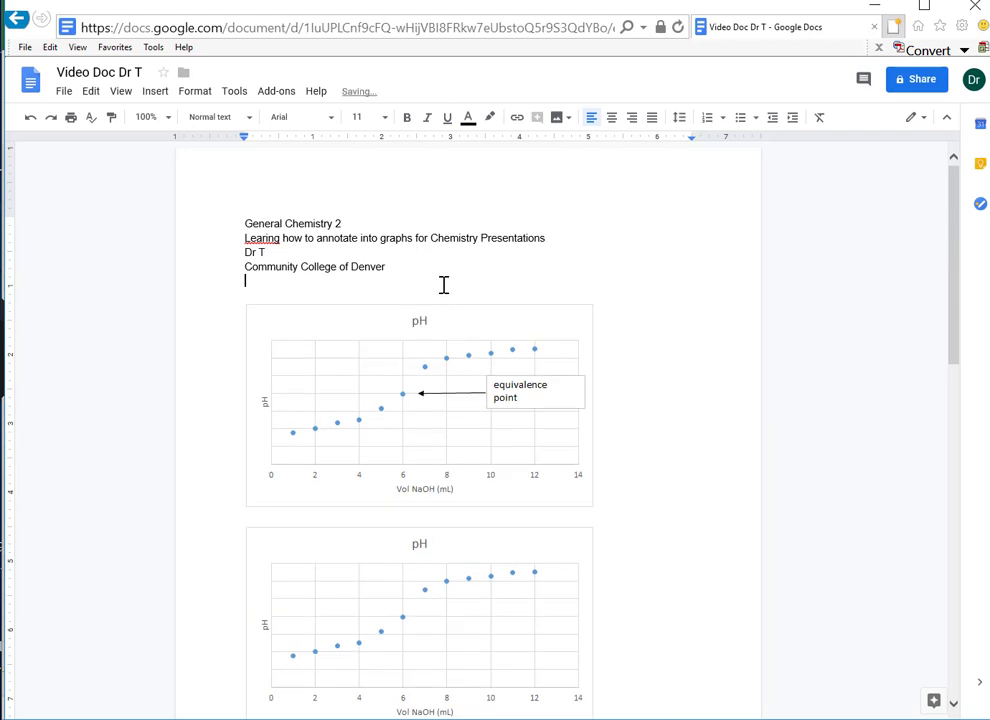
{"action": "type", "text": "Tje"}
{"action": "key", "text": "BackSpace"}
{"action": "key", "text": "BackSpace"}
{"action": "key", "text": "BackSpace"}
{"action": "type", "text": "he following "}
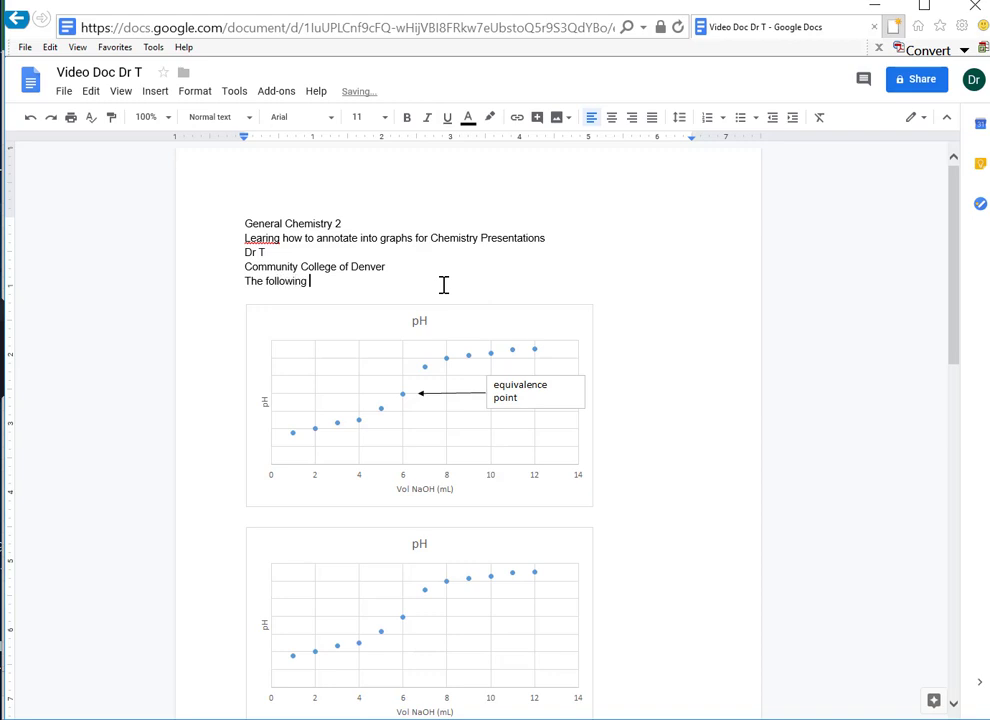
{"action": "type", "text": "excel sheet c"}
{"action": "key", "text": "BackSpace"}
{"action": "key", "text": "BackSpace"}
{"action": "key", "text": "BackSpace"}
{"action": "key", "text": "BackSpace"}
{"action": "key", "text": "BackSpace"}
{"action": "key", "text": "BackSpace"}
{"action": "key", "text": "BackSpace"}
{"action": "key", "text": "BackSpace"}
{"action": "key", "text": "BackSpace"}
{"action": "key", "text": "BackSpace"}
{"action": "key", "text": "BackSpace"}
{"action": "key", "text": "BackSpace"}
{"action": "key", "text": "BackSpace"}
{"action": "key", "text": "BackSpace"}
{"action": "key", "text": "BackSpace"}
{"action": "key", "text": "BackSpace"}
{"action": "key", "text": "BackSpace"}
{"action": "key", "text": "BackSpace"}
{"action": "key", "text": "BackSpace"}
{"action": "key", "text": "BackSpace"}
{"action": "key", "text": "BackSpace"}
{"action": "key", "text": "BackSpace"}
{"action": "key", "text": "BackSpace"}
{"action": "type", "text": "data for the following ex"}
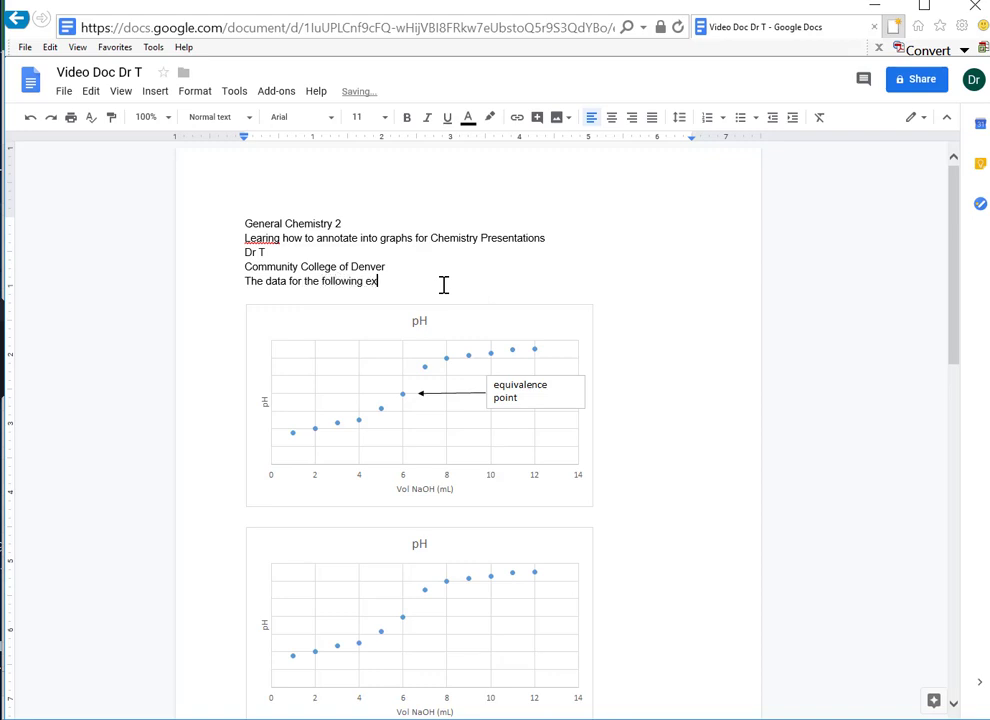
{"action": "type", "text": "cel sheet can be found at the following"}
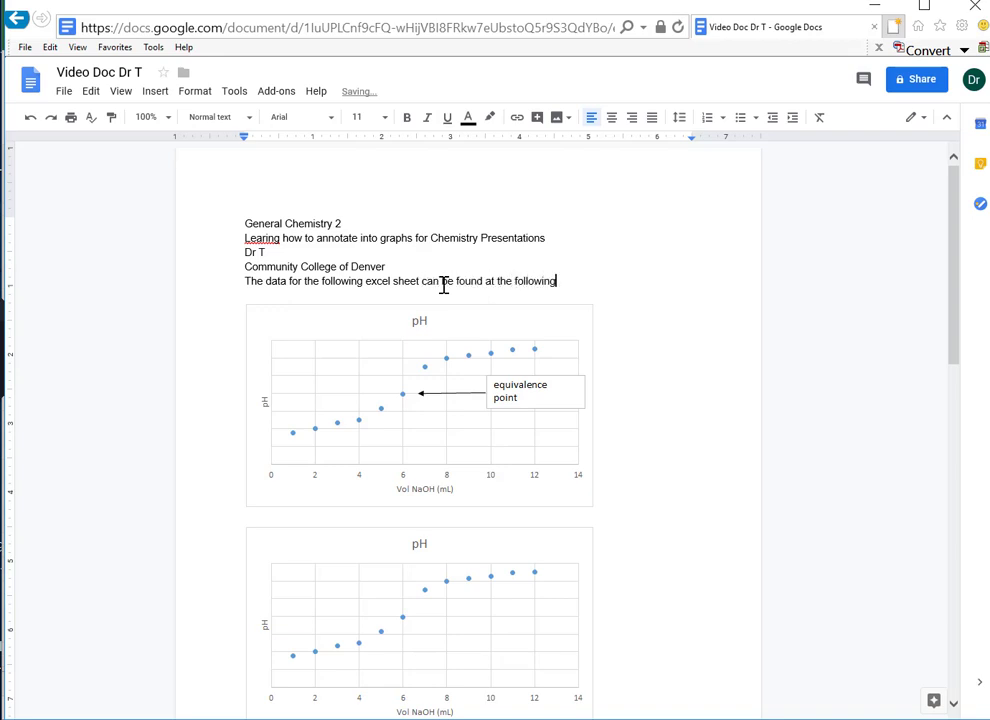
{"action": "type", "text": " link:"}
{"action": "key", "text": "Return"}
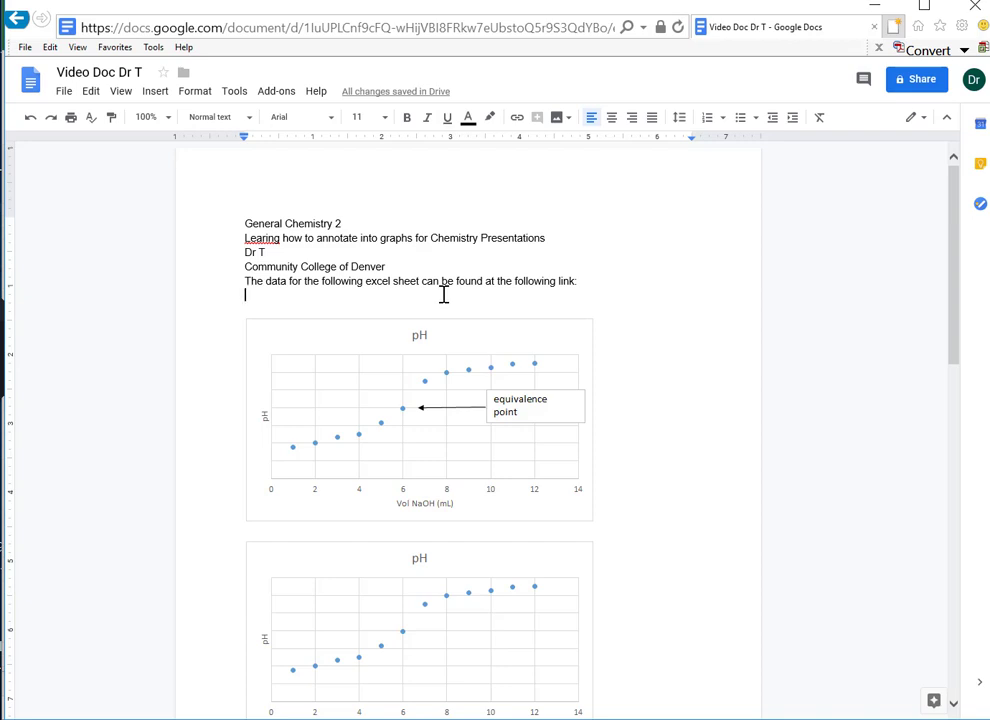
{"action": "mouse_move", "coordinate": [270, 715]}
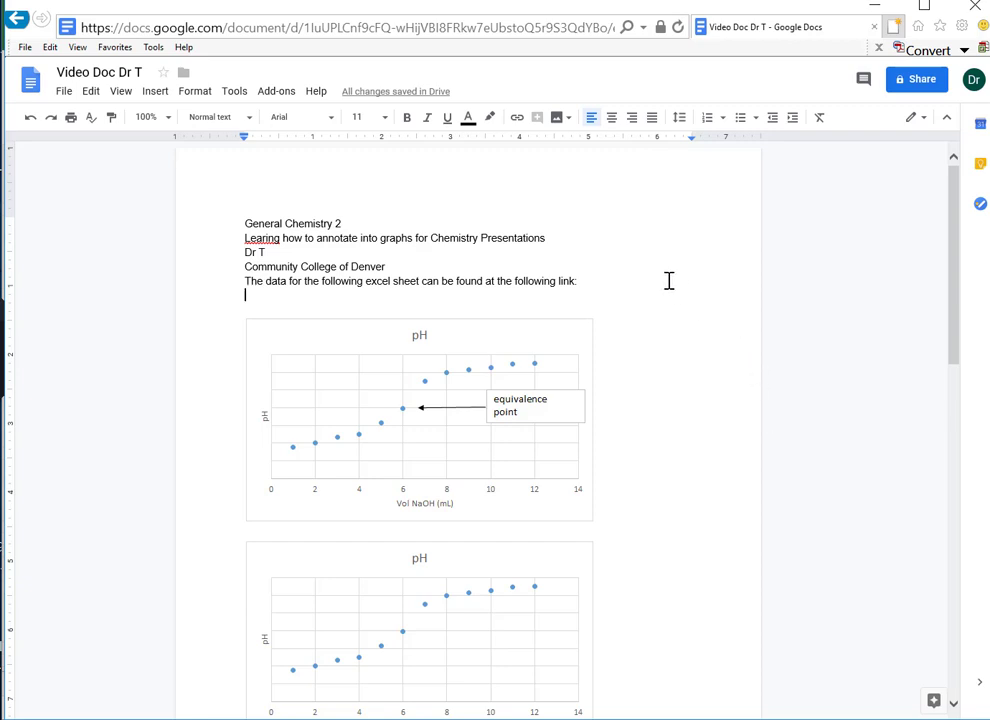
- From the Docs home page, launch Google Drive in a new tab via the apps grid
{"action": "left_click", "coordinate": [34, 88]}
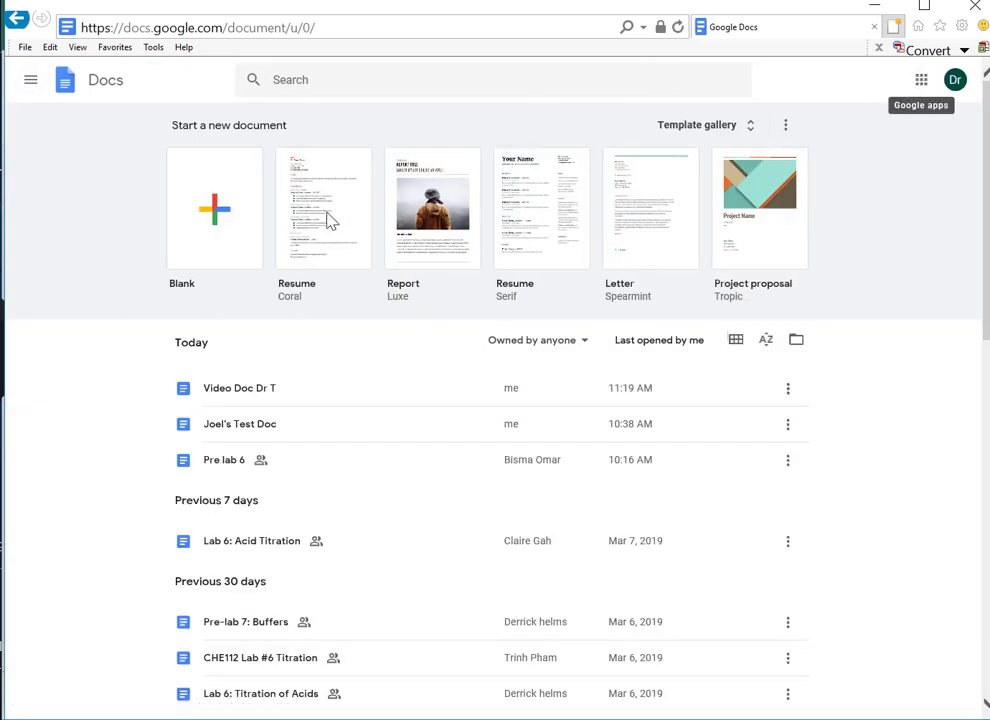
{"action": "left_click", "coordinate": [928, 92]}
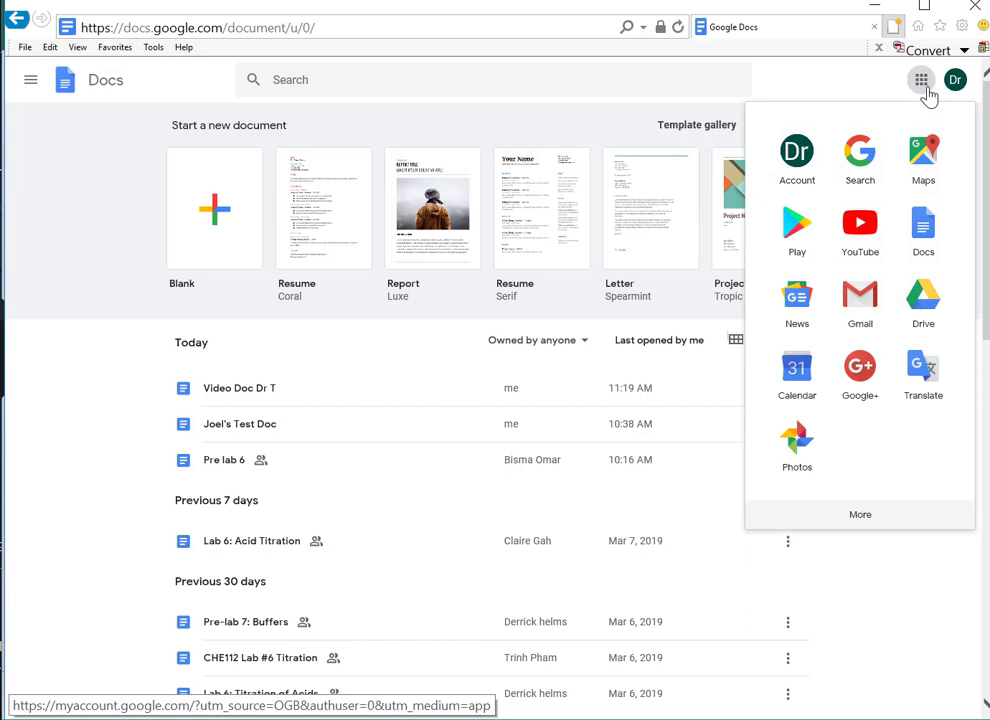
{"action": "left_click", "coordinate": [923, 298]}
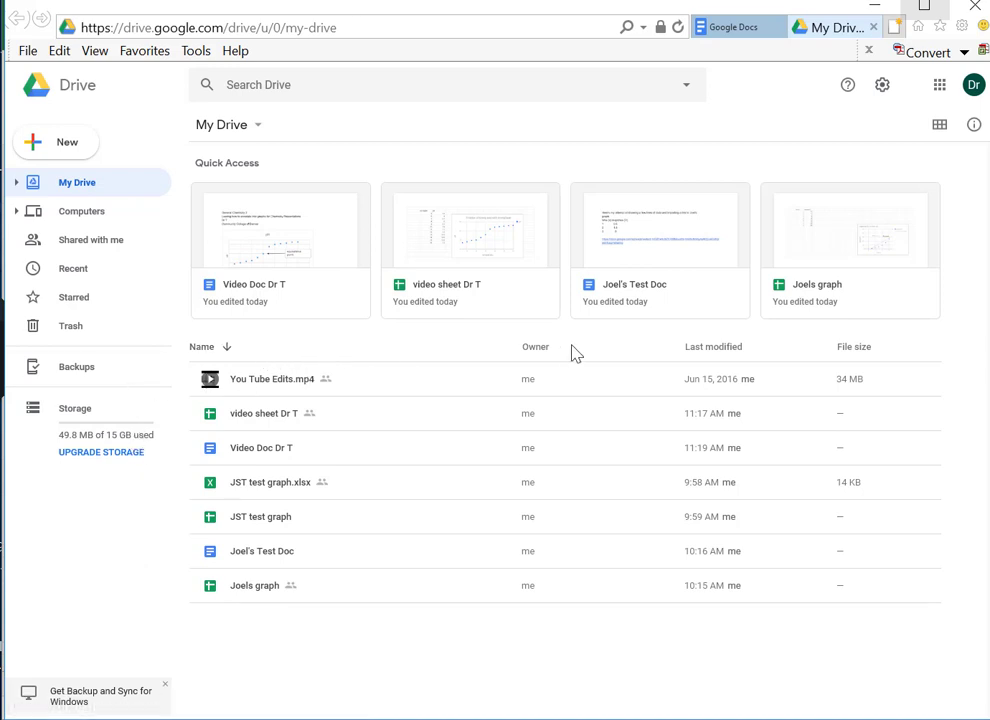
{"action": "left_click", "coordinate": [258, 127]}
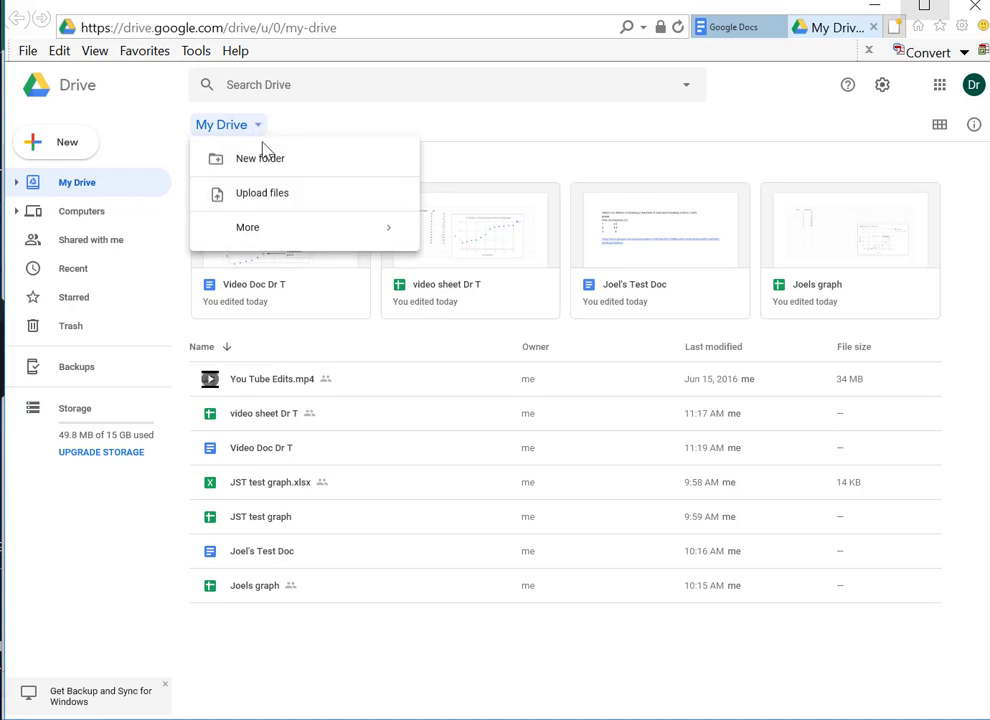
{"action": "left_click", "coordinate": [261, 198]}
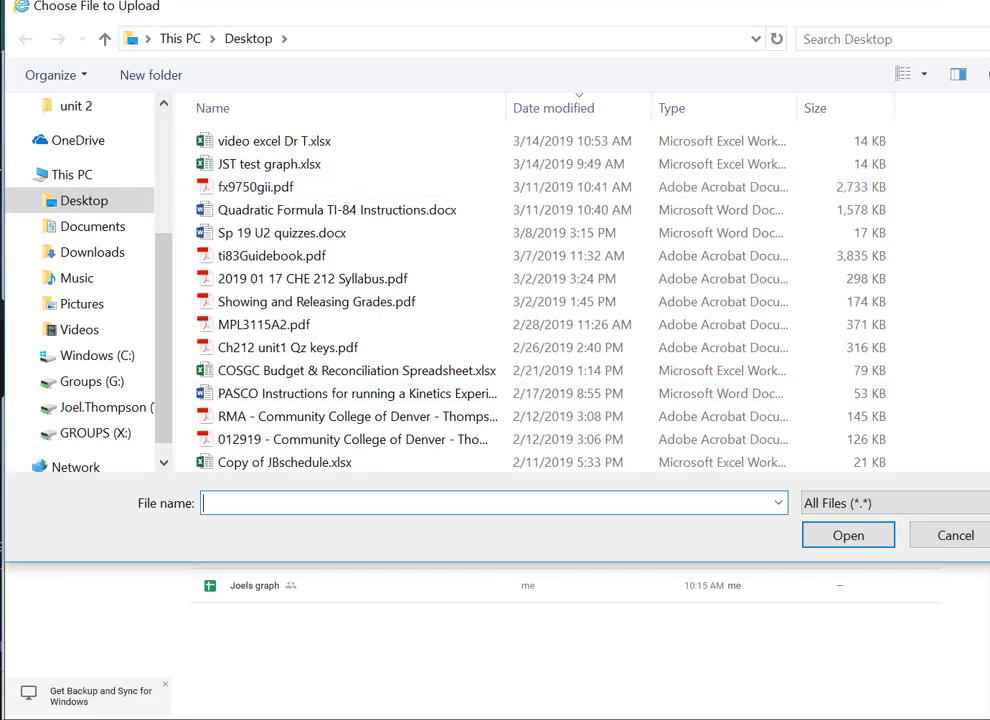
{"action": "mouse_move", "coordinate": [270, 719]}
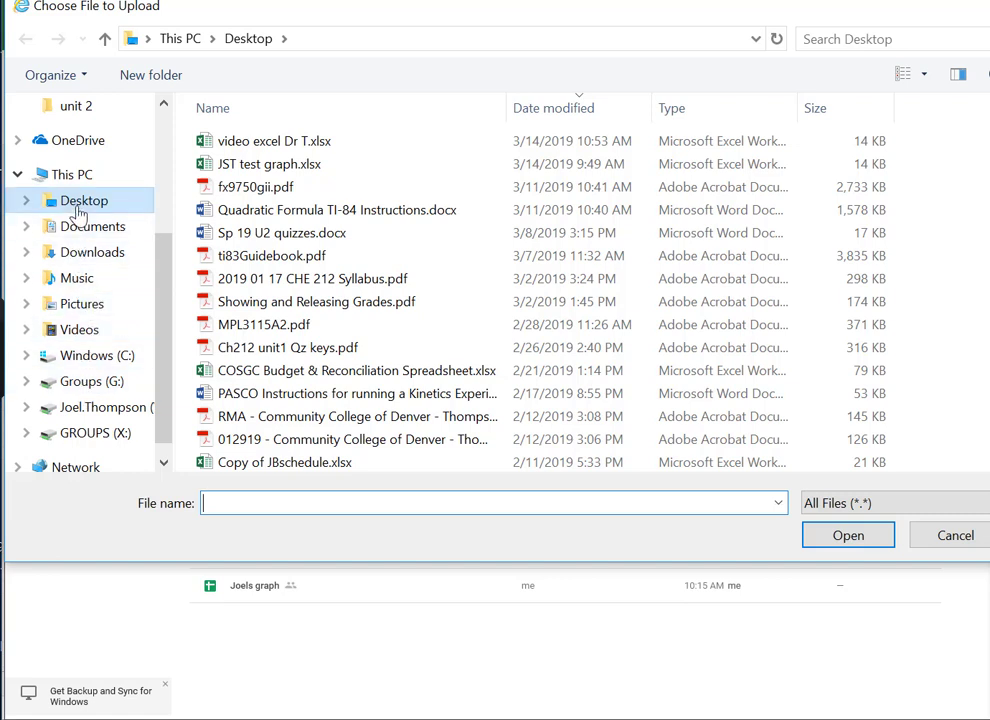
{"action": "left_click", "coordinate": [265, 145]}
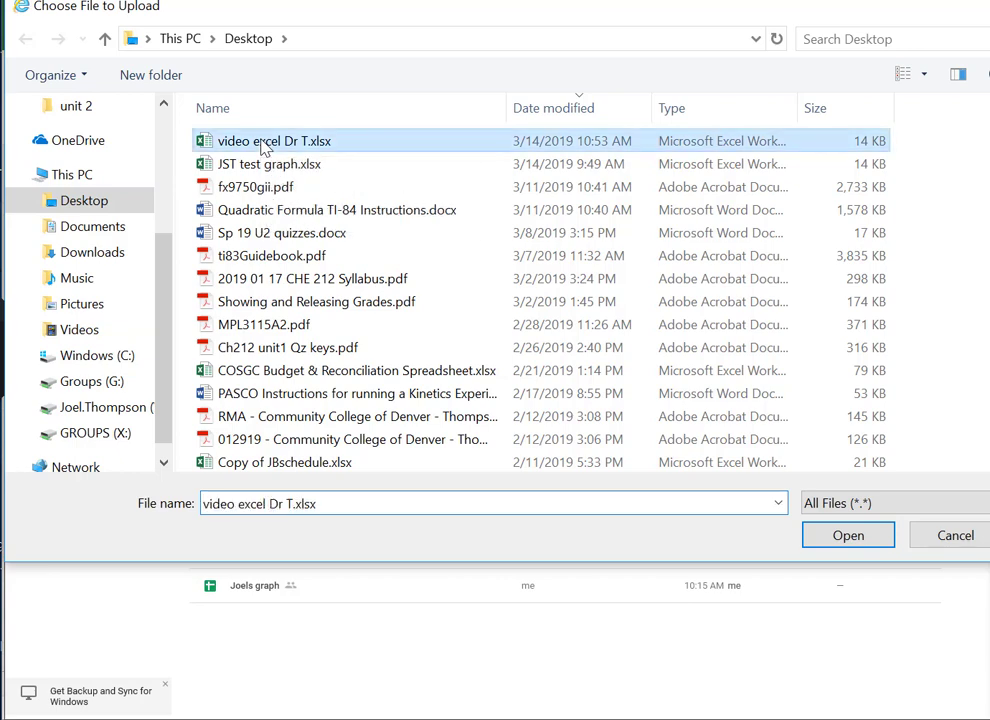
{"action": "left_click", "coordinate": [858, 541]}
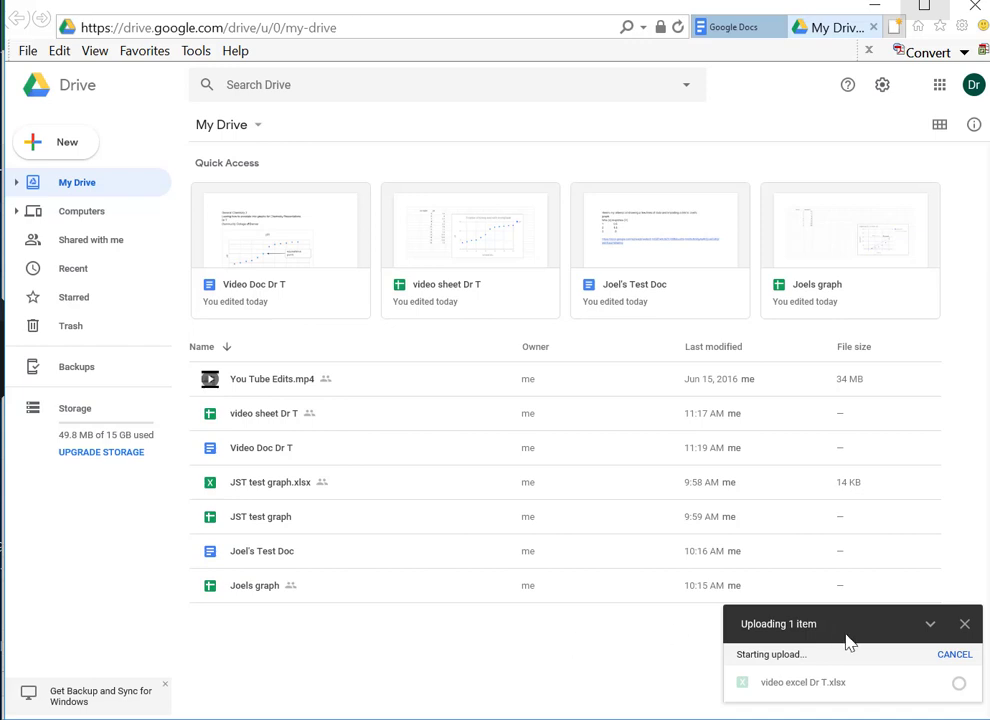
{"action": "left_click", "coordinate": [955, 655]}
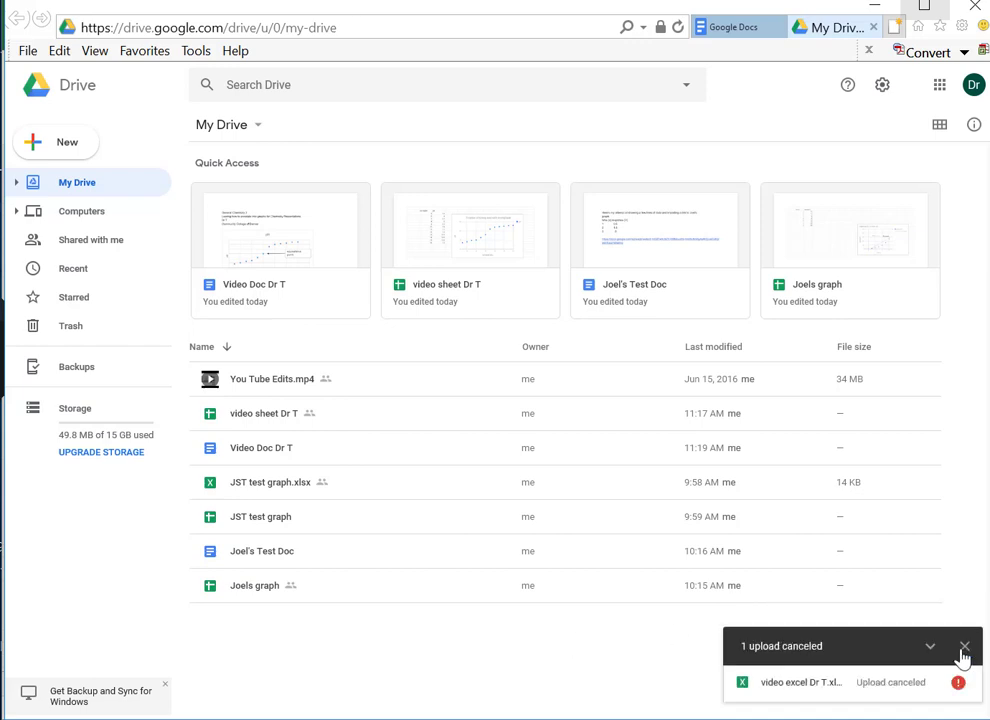
- Save the titration workbook in Excel and close Excel
{"action": "left_click", "coordinate": [965, 648]}
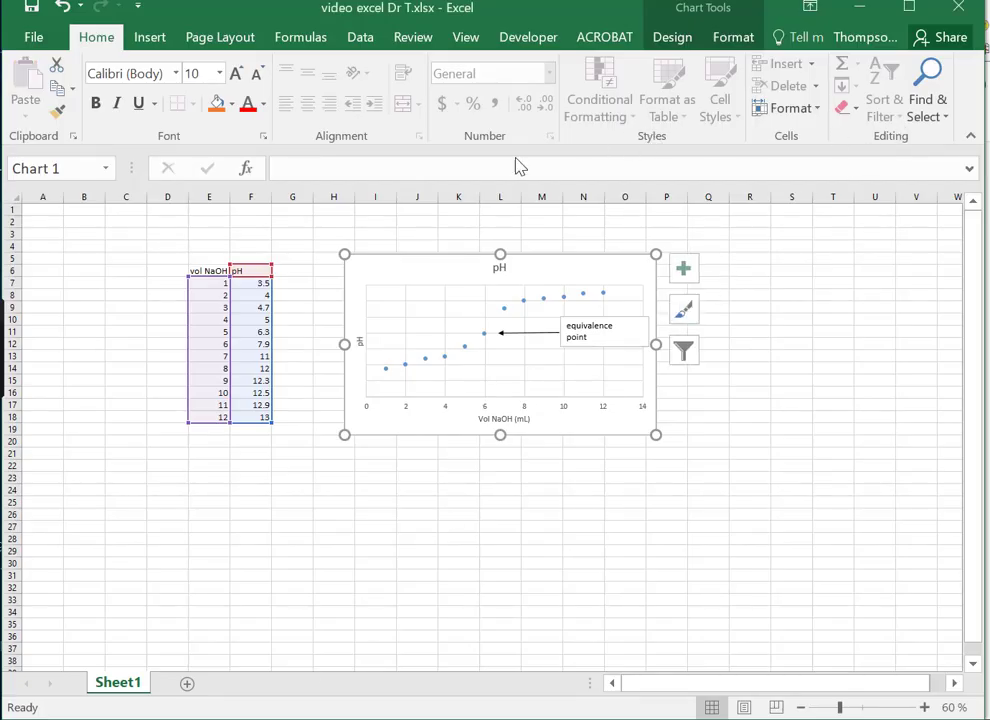
{"action": "left_click", "coordinate": [35, 39]}
{"action": "left_click", "coordinate": [34, 181]}
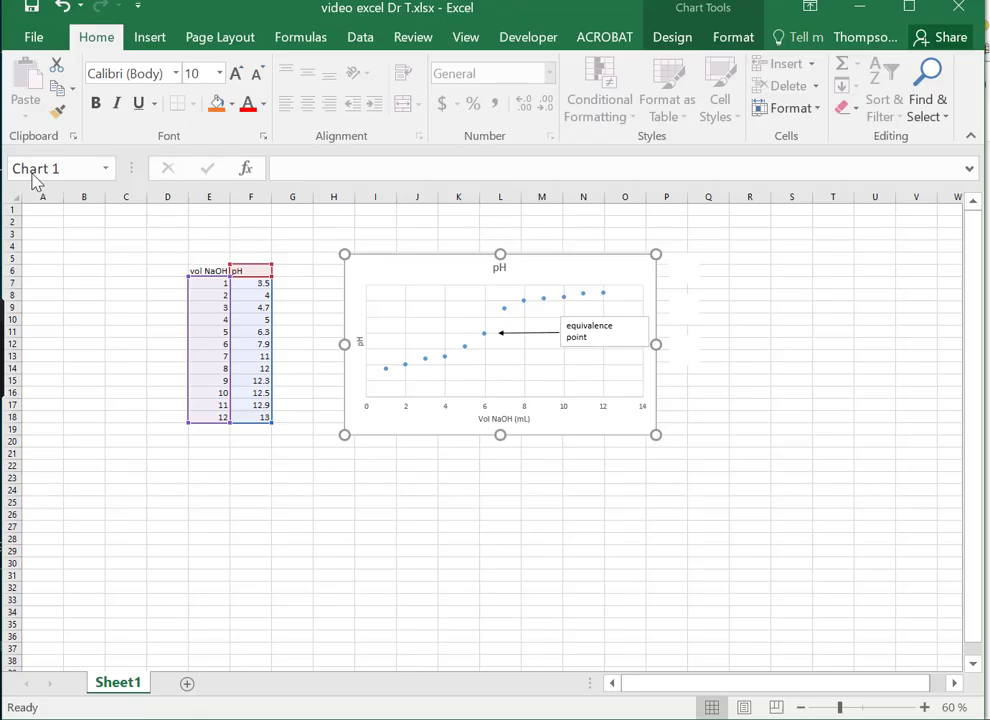
{"action": "left_click", "coordinate": [960, 10]}
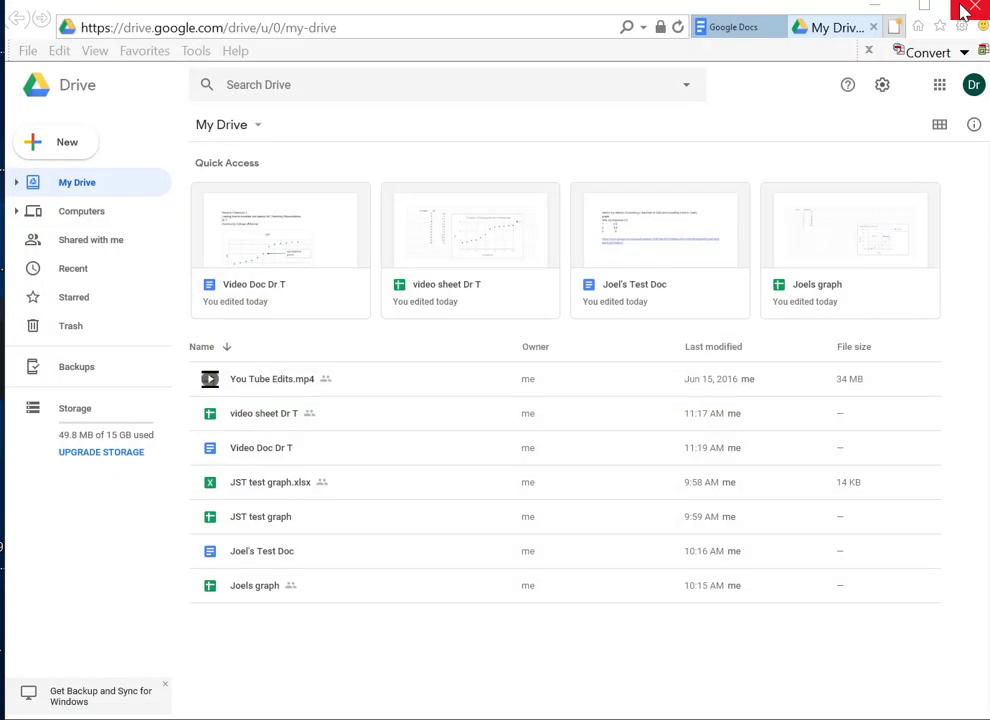
- Upload video excel Dr T.xlsx from the computer into My Drive
{"action": "left_click", "coordinate": [259, 126]}
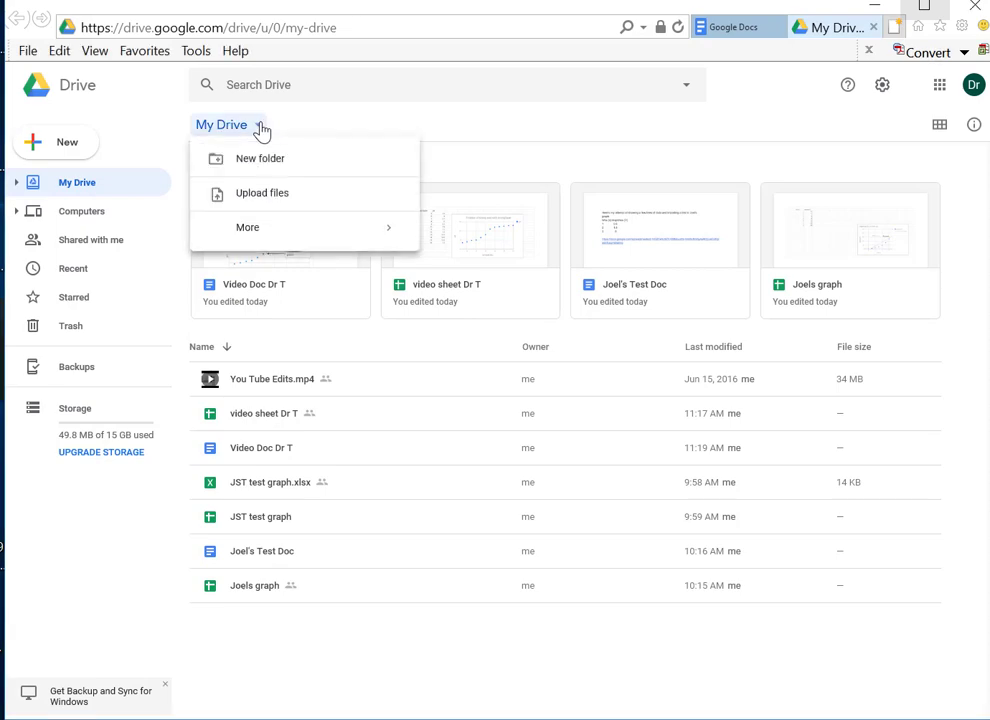
{"action": "left_click", "coordinate": [264, 195]}
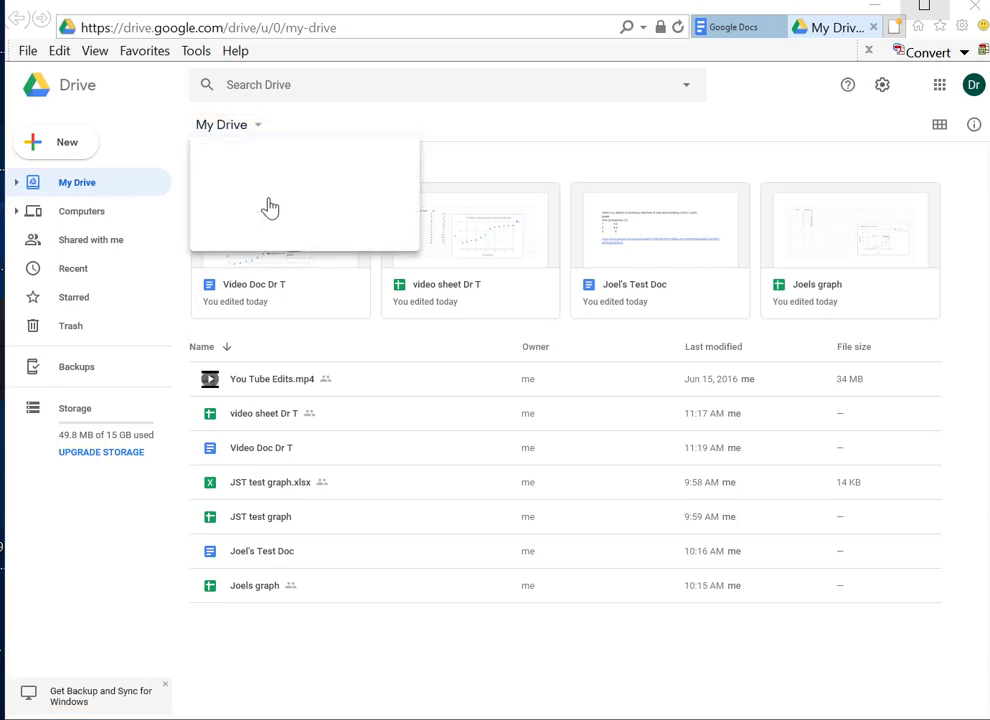
{"action": "left_click", "coordinate": [254, 141]}
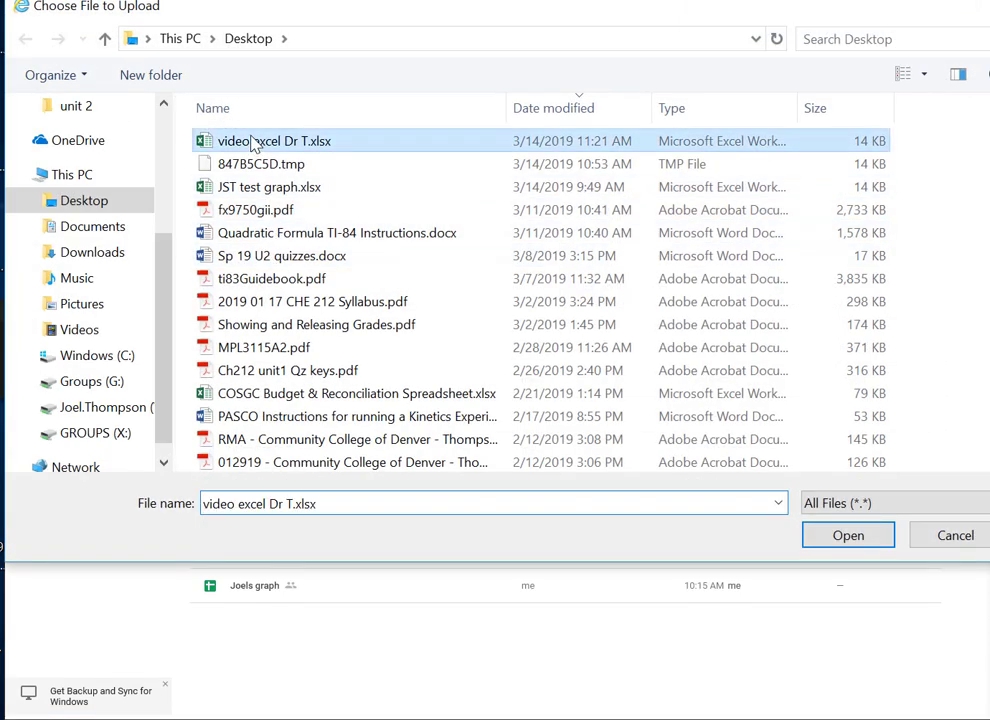
{"action": "left_click", "coordinate": [856, 537]}
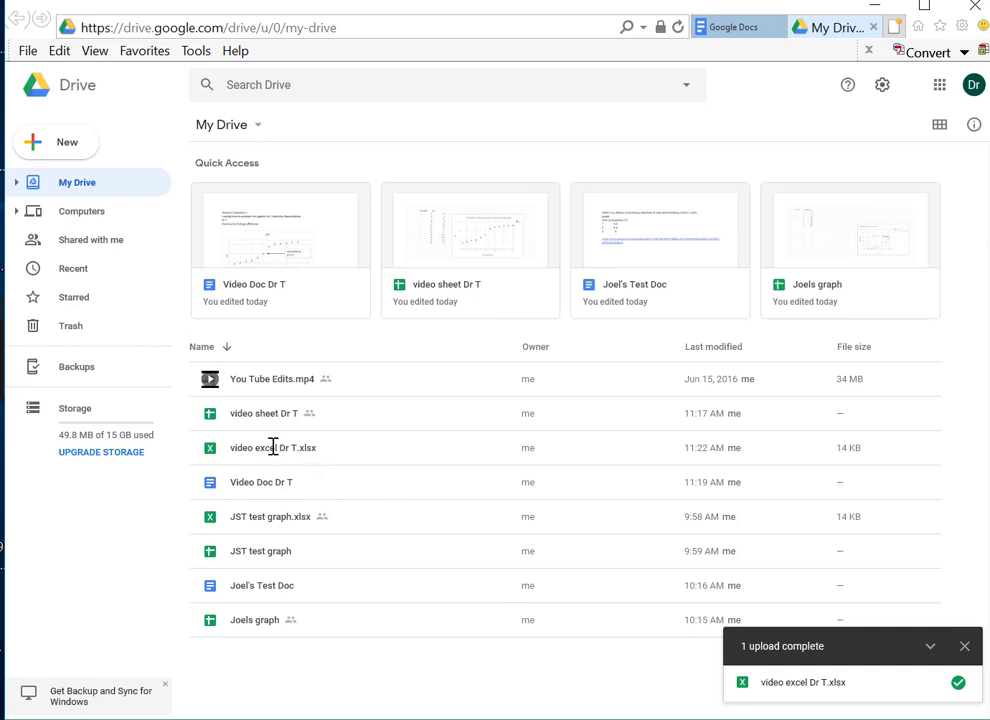
{"action": "left_click", "coordinate": [965, 648]}
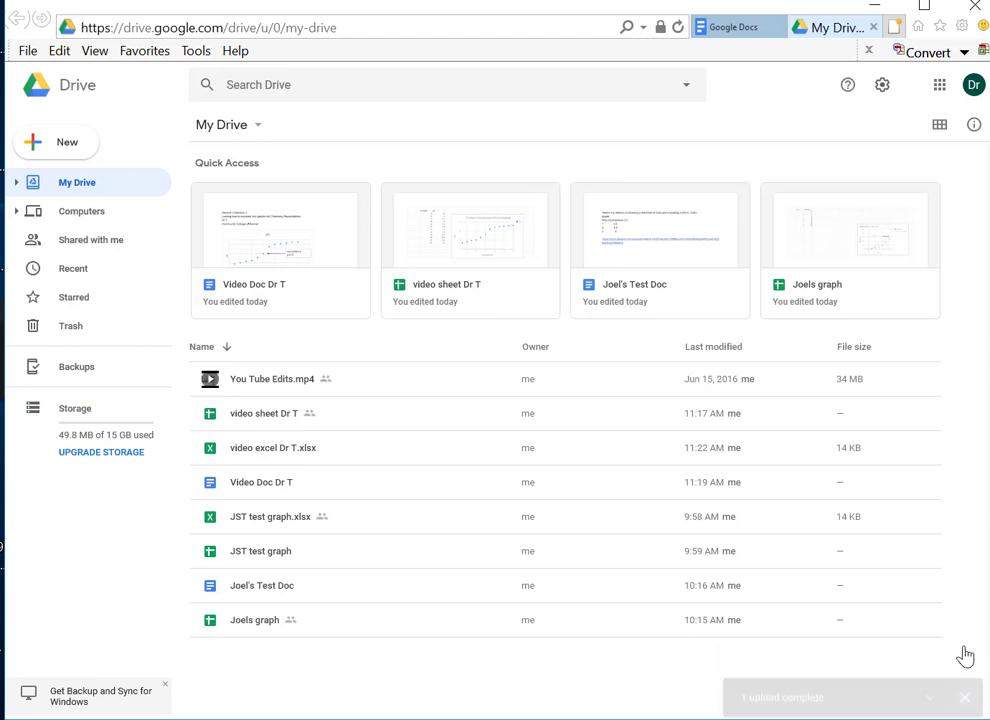
- Preview video excel Dr T.xlsx and open its Share dialog from More actions
{"action": "left_click", "coordinate": [291, 452]}
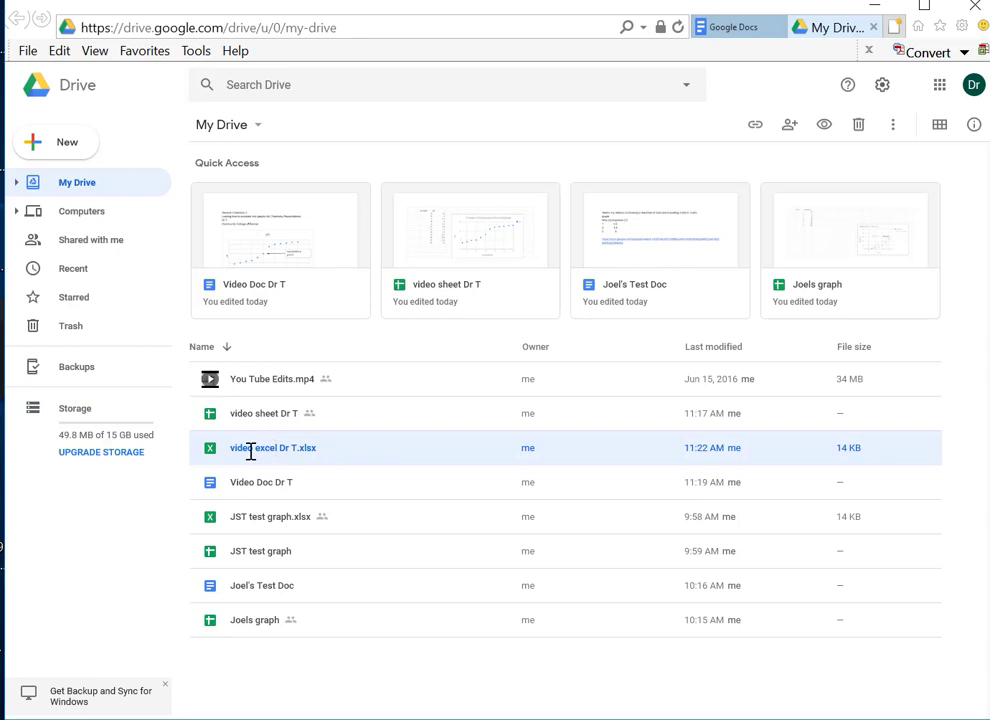
{"action": "double_click", "coordinate": [251, 452]}
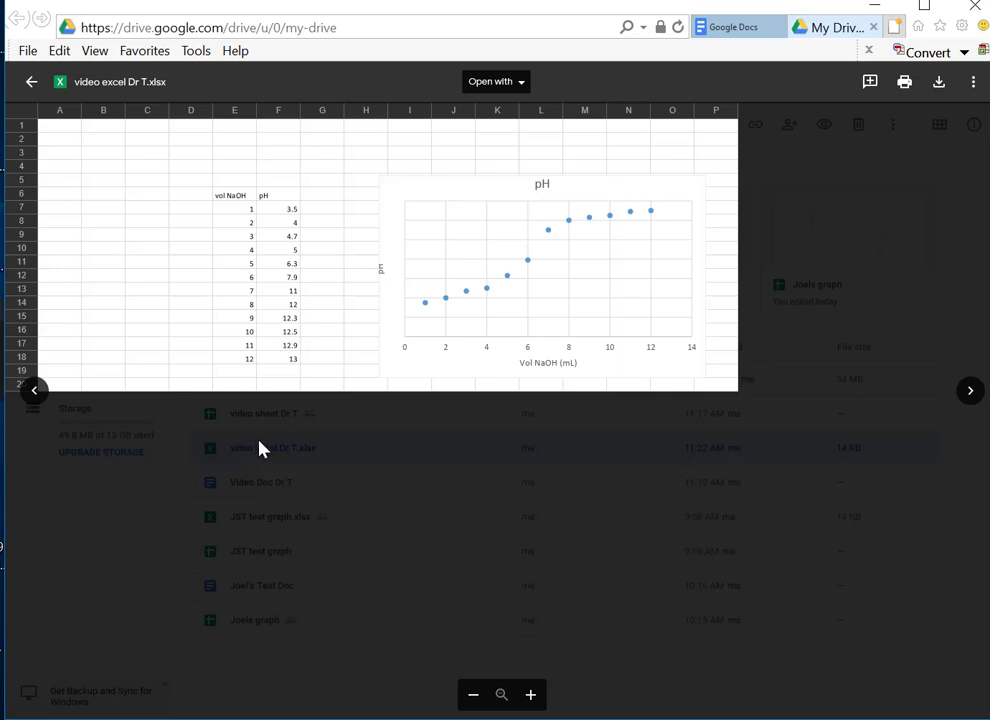
{"action": "left_click", "coordinate": [972, 88]}
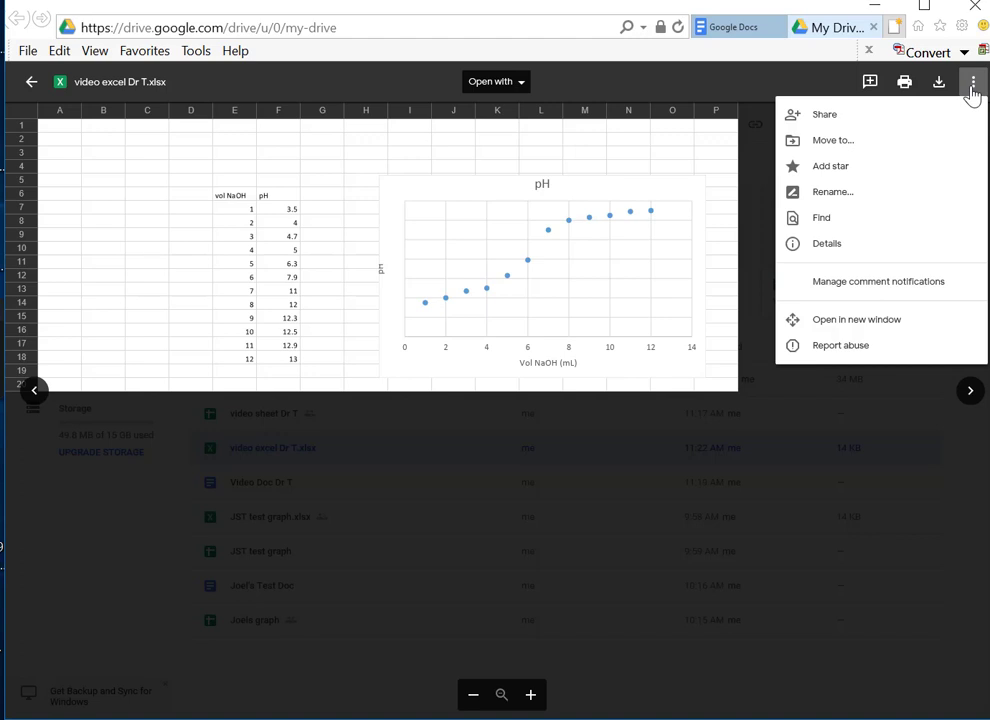
{"action": "left_click", "coordinate": [826, 115]}
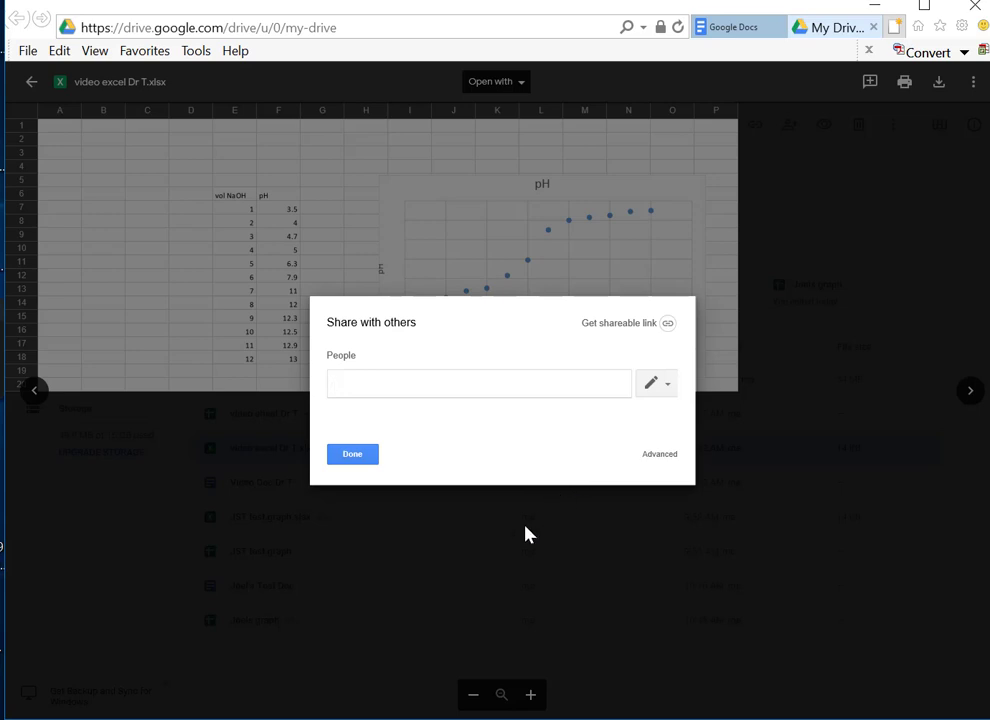
- Turn on link sharing for video excel Dr T.xlsx and send an invitation to the suggested contact
{"action": "left_click", "coordinate": [655, 325]}
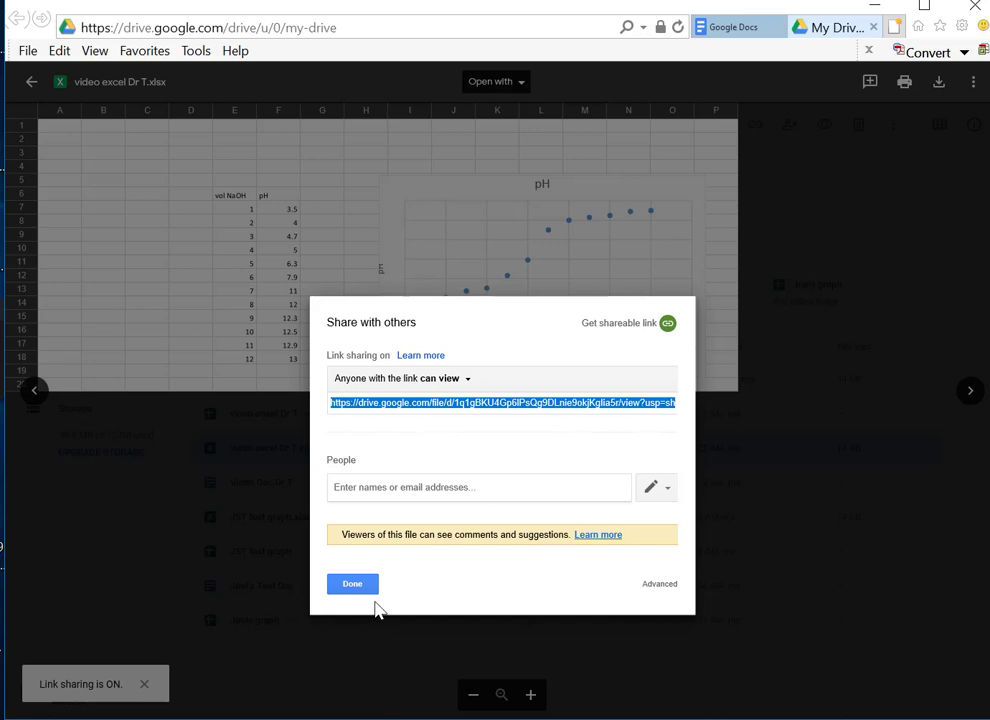
{"action": "left_click", "coordinate": [381, 490]}
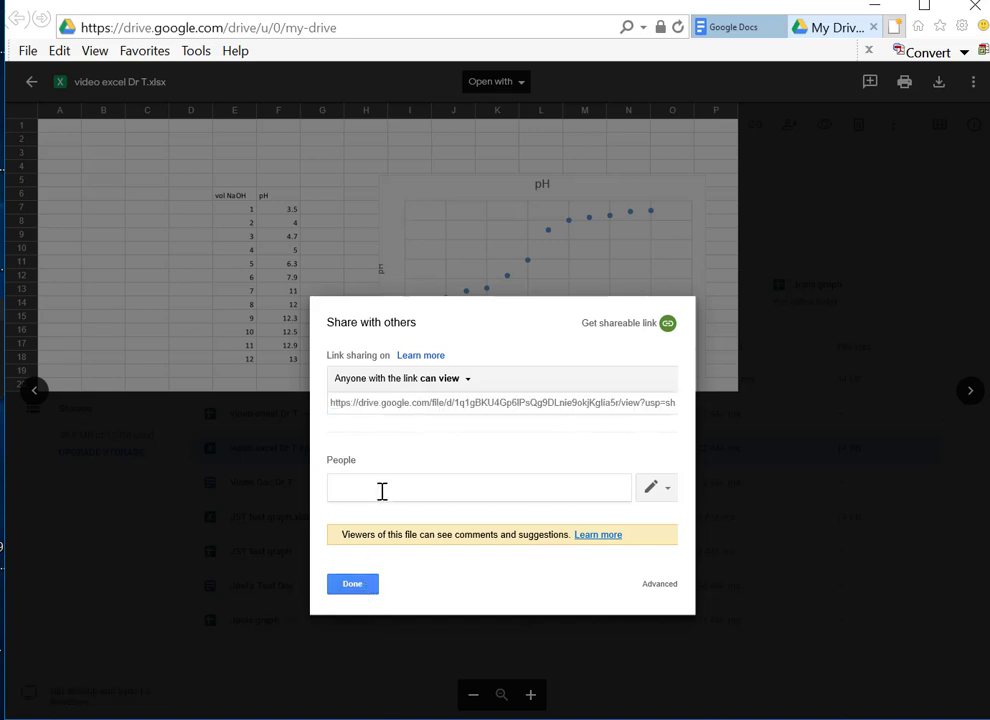
{"action": "type", "text": "jsht"}
{"action": "key", "text": "BackSpace"}
{"action": "key", "text": "BackSpace"}
{"action": "key", "text": "BackSpace"}
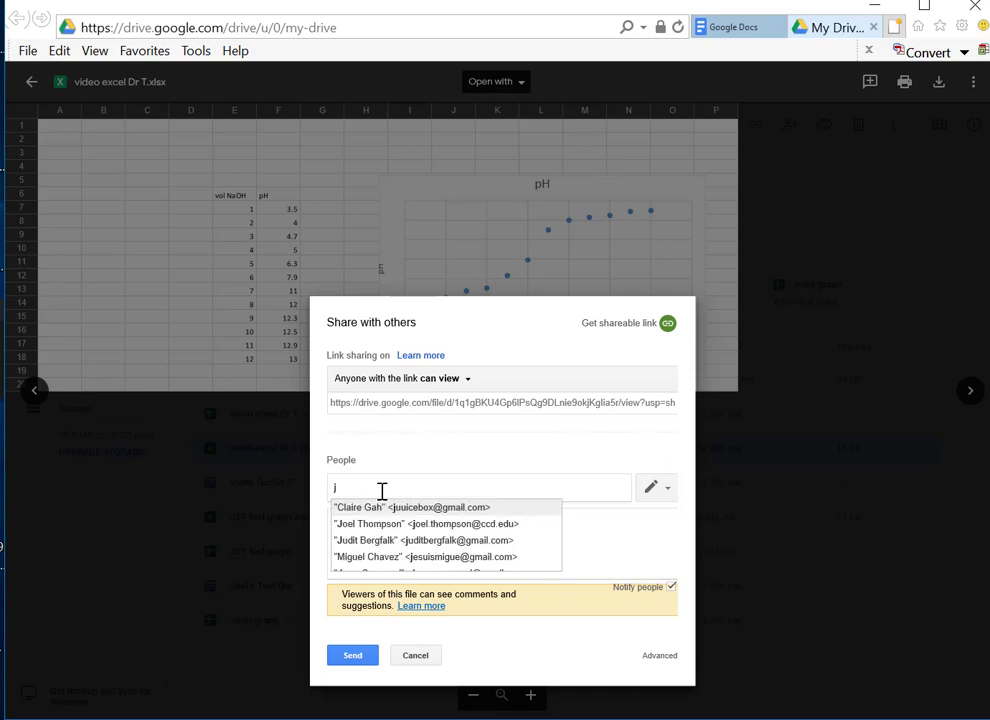
{"action": "type", "text": "stljd"}
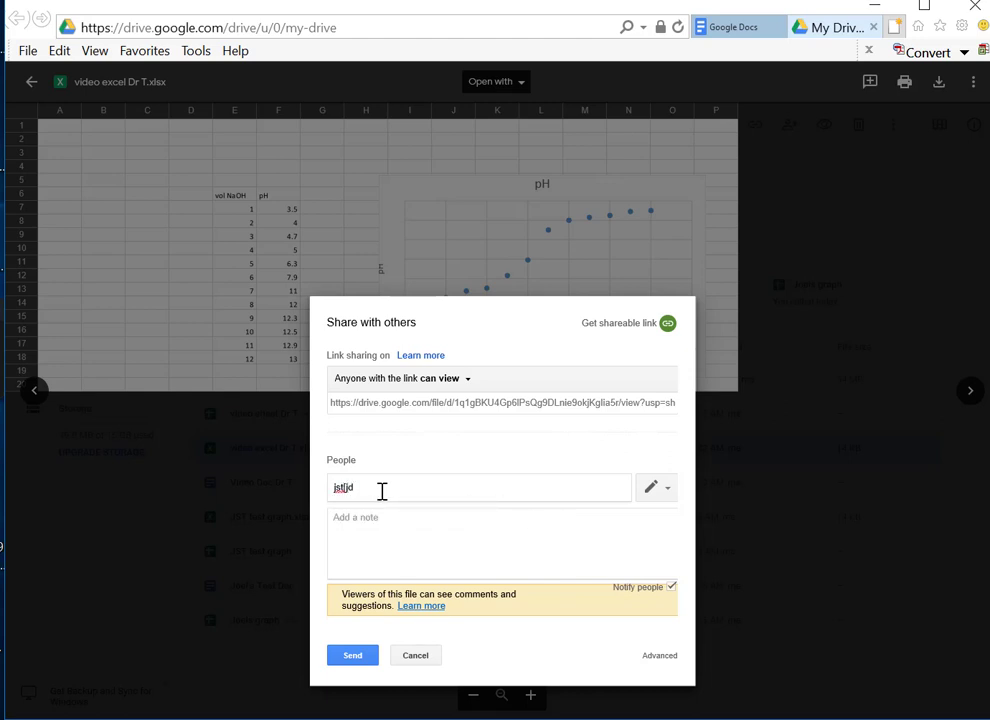
{"action": "key", "text": "BackSpace"}
{"action": "key", "text": "BackSpace"}
{"action": "key", "text": "BackSpace"}
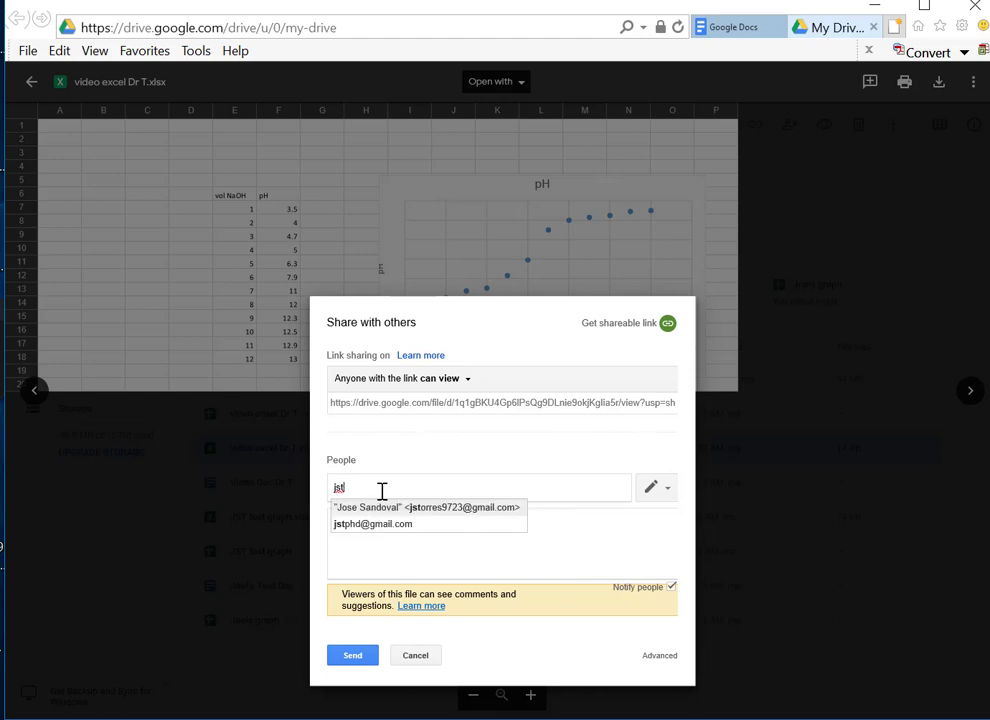
{"action": "type", "text": "phd"}
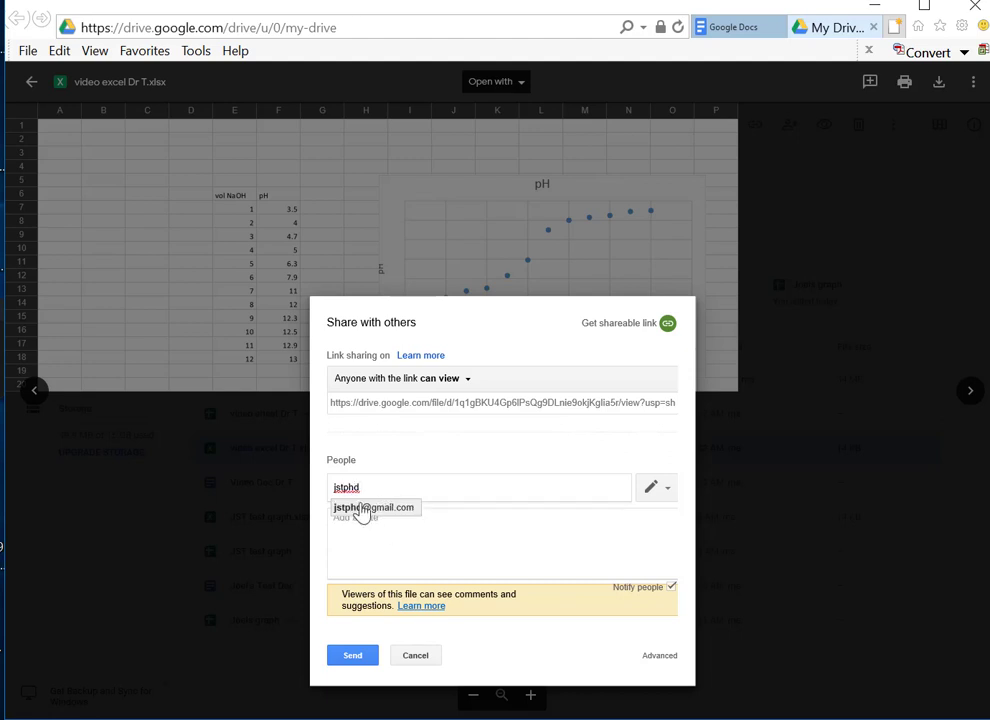
{"action": "left_click", "coordinate": [362, 510]}
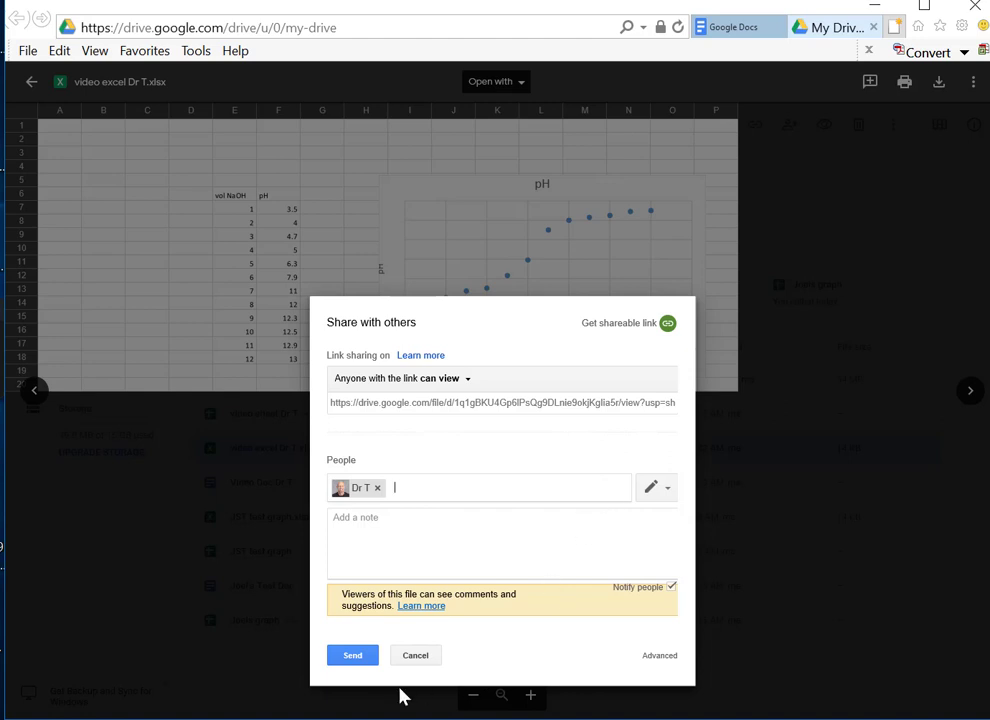
{"action": "left_click", "coordinate": [349, 662]}
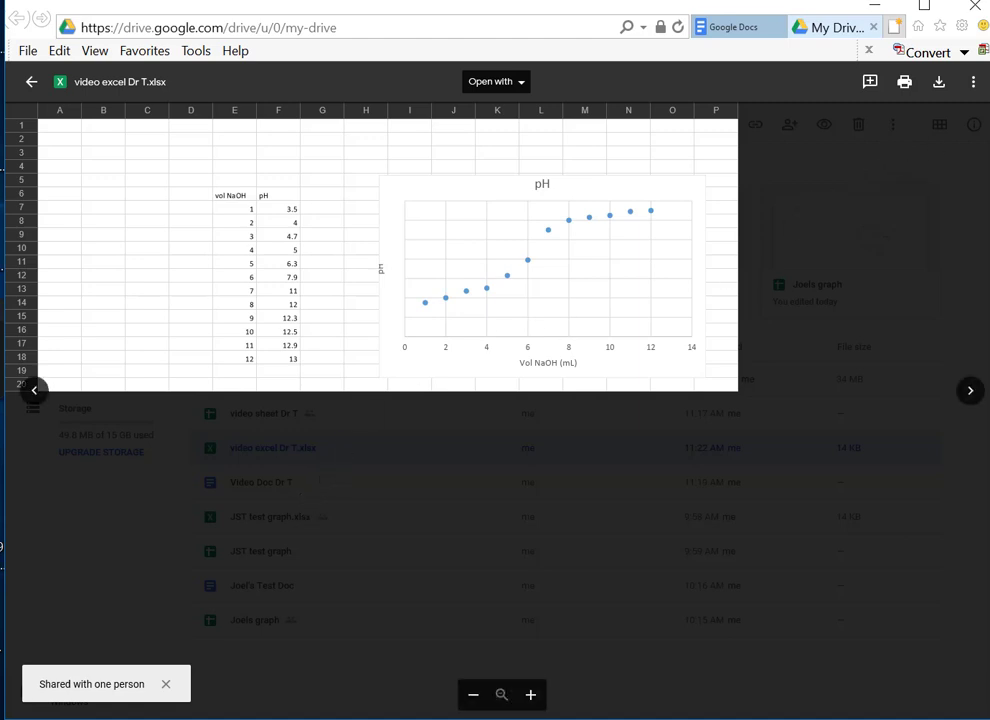
- Copy the workbook's shareable view link, then close the Share dialog and the preview
{"action": "left_click", "coordinate": [973, 82]}
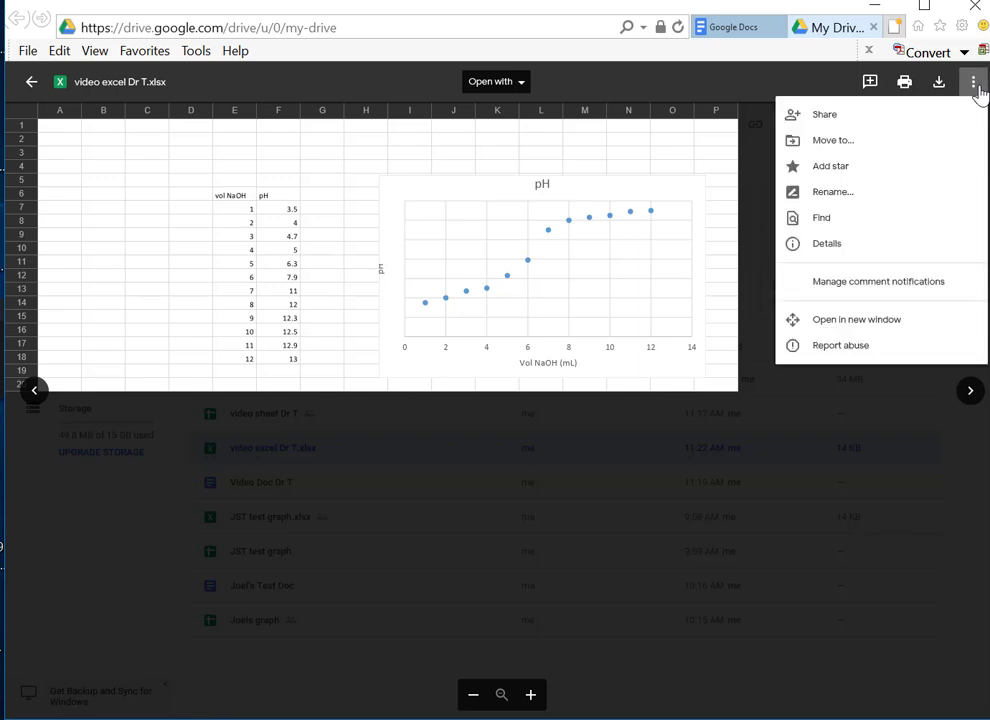
{"action": "left_click", "coordinate": [825, 120]}
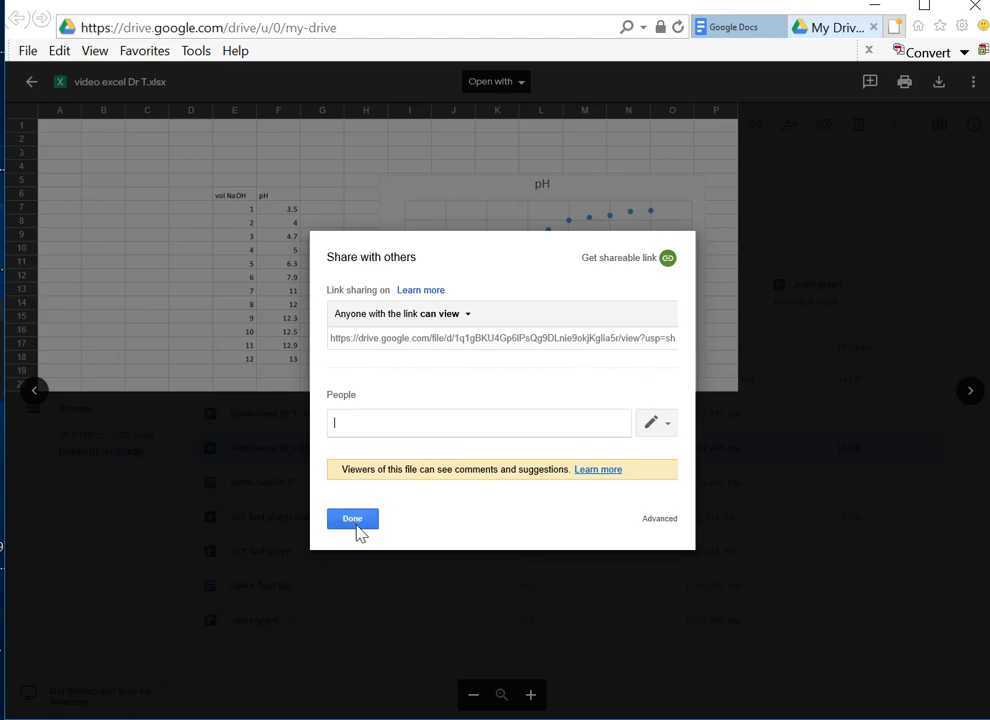
{"action": "left_click", "coordinate": [418, 340]}
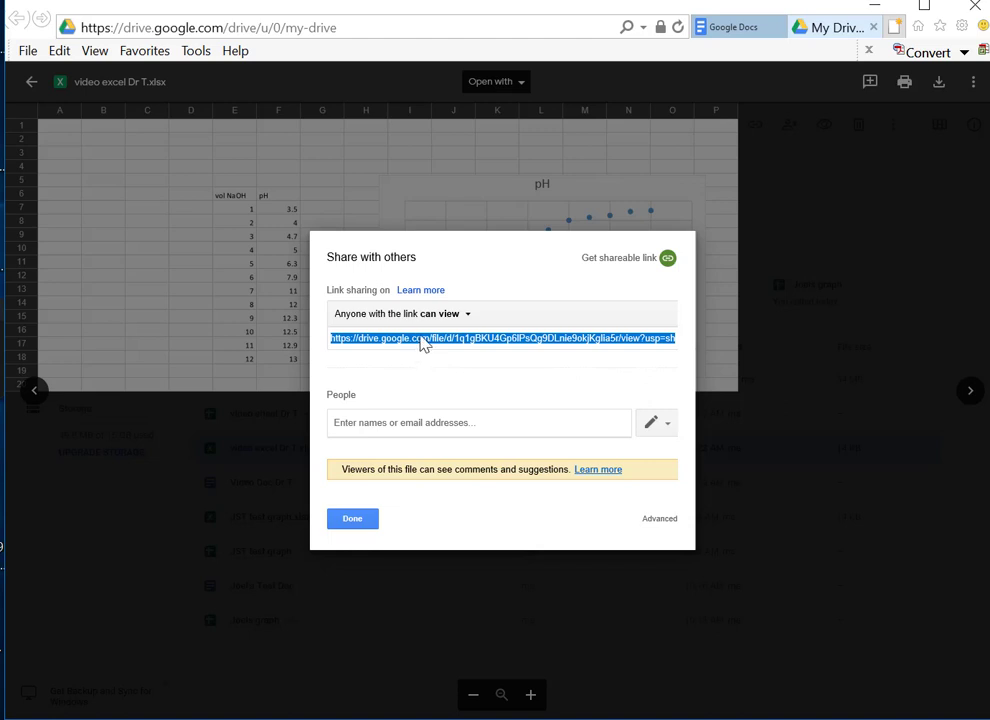
{"action": "left_click", "coordinate": [354, 522]}
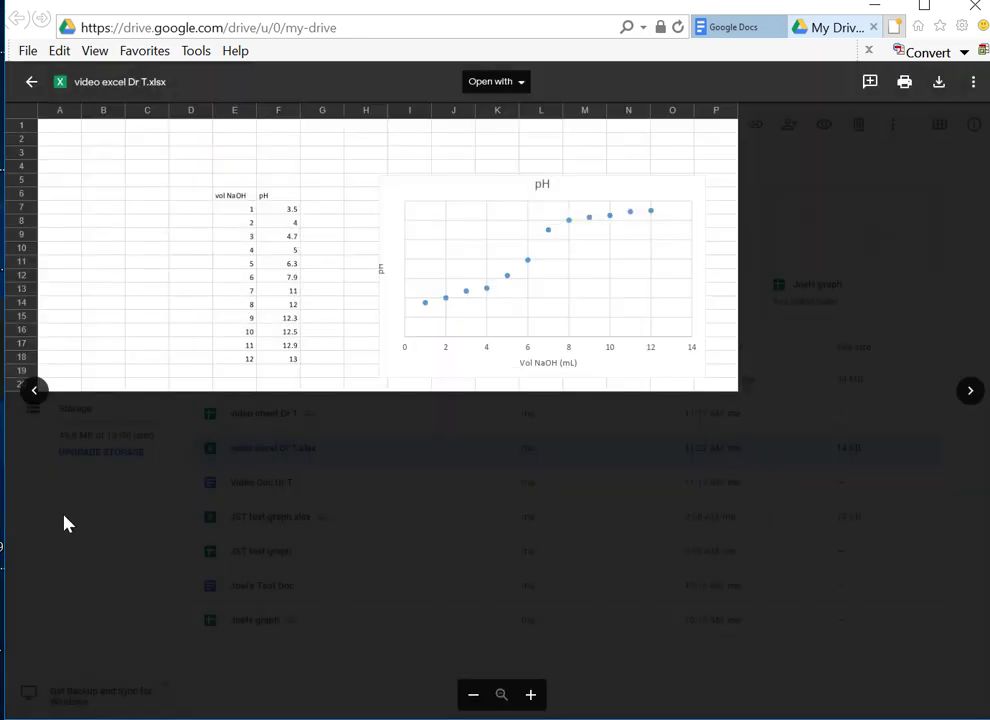
{"action": "left_click", "coordinate": [32, 84]}
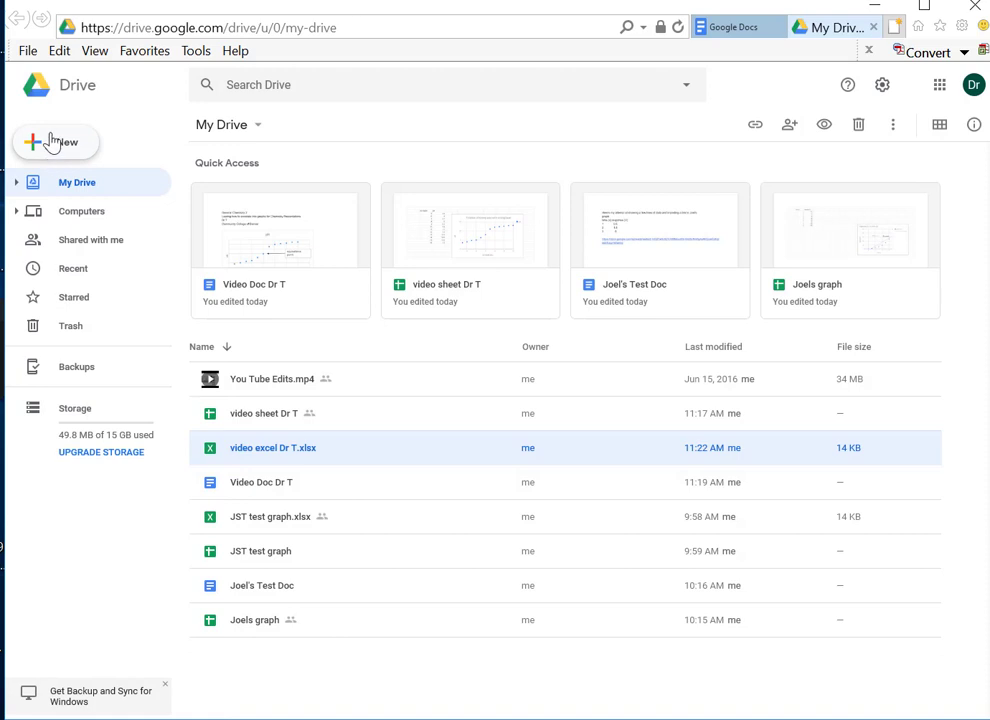
- Launch Google Docs from the Drive apps grid in a new tab
{"action": "left_click", "coordinate": [939, 84]}
{"action": "left_click", "coordinate": [946, 234]}
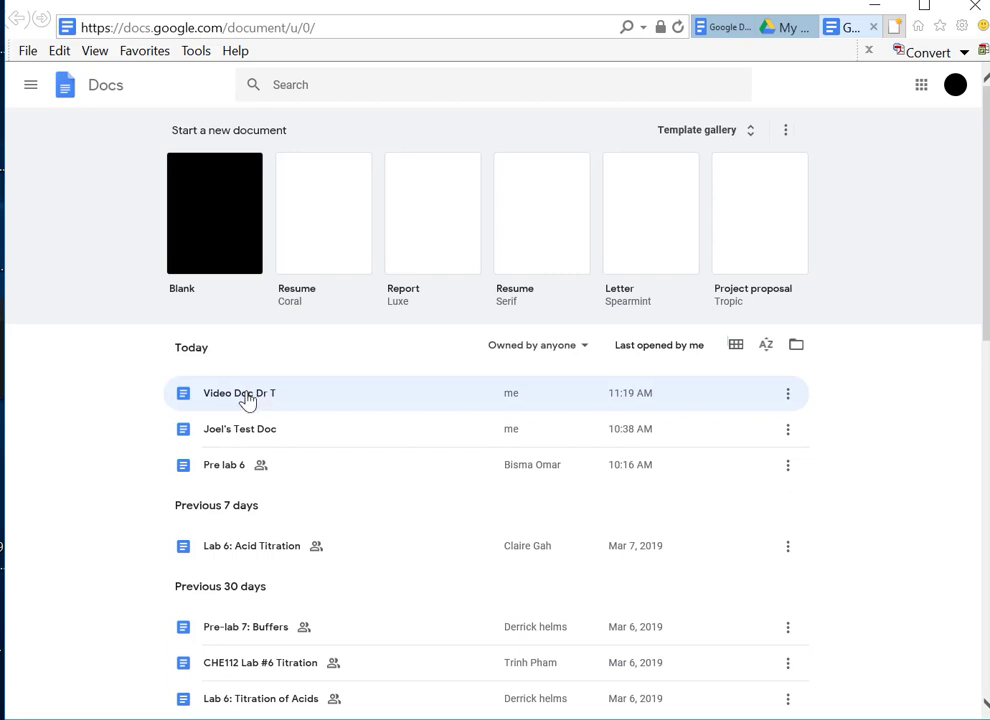
- Open Video Doc Dr T and put the cursor on an empty line below the link sentence
{"action": "left_click", "coordinate": [247, 397]}
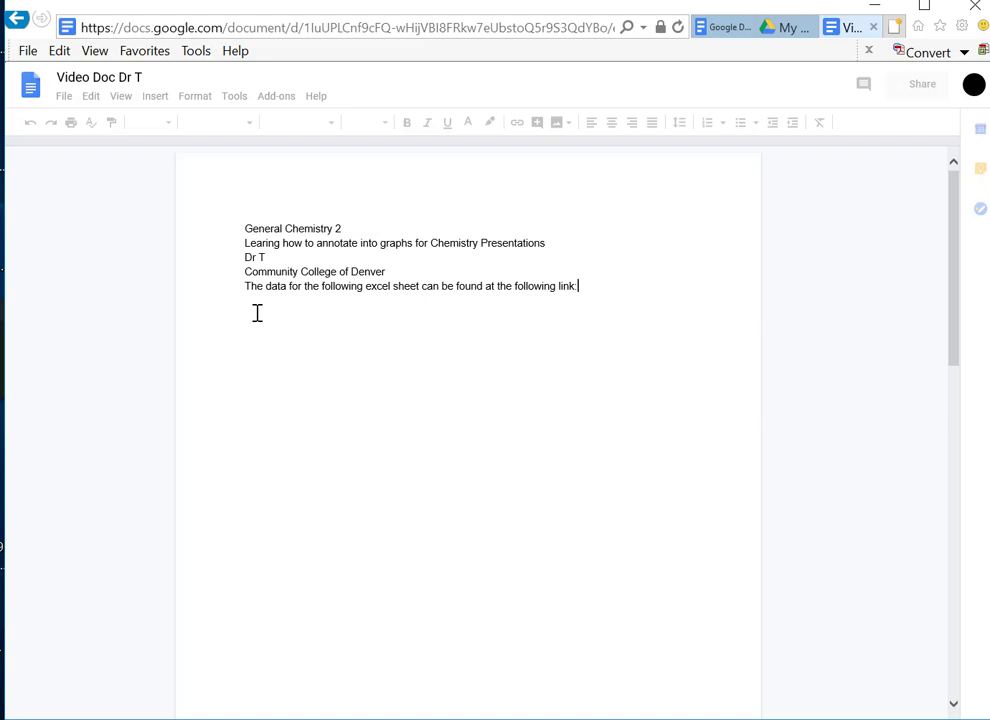
{"action": "key", "text": "Return"}
{"action": "mouse_move", "coordinate": [955, 340]}
{"action": "left_mouse_down"}
{"action": "mouse_move", "coordinate": [955, 403]}
{"action": "mouse_move", "coordinate": [961, 347]}
{"action": "left_mouse_up"}
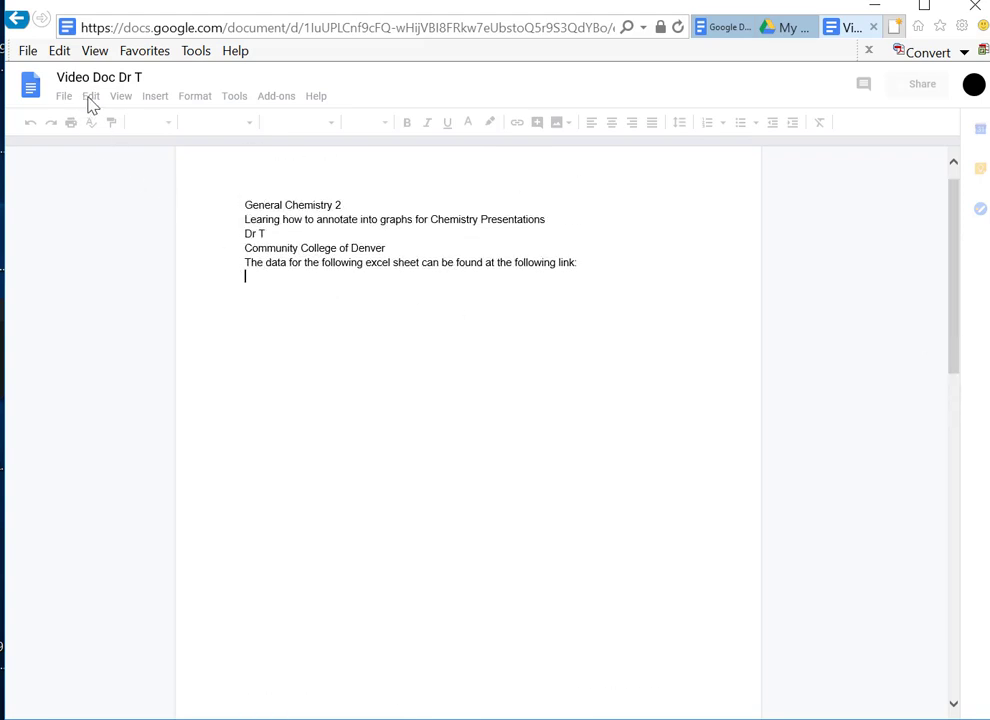
{"action": "double_click", "coordinate": [257, 281]}
{"action": "left_click", "coordinate": [257, 281]}
{"action": "left_click", "coordinate": [527, 390]}
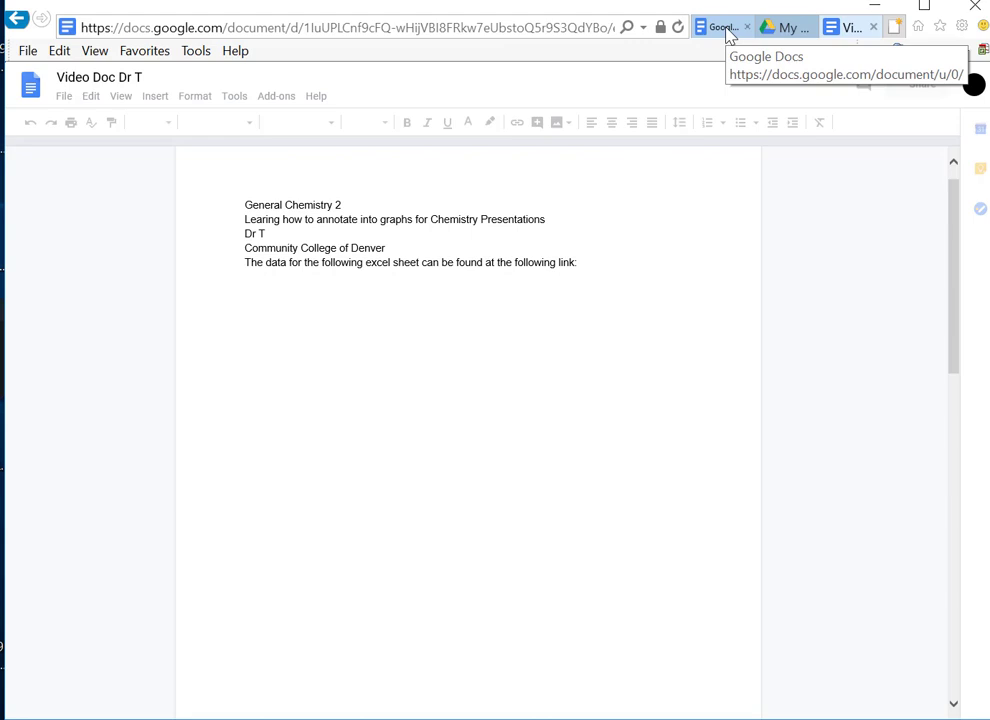
- Close the duplicate Video Doc Dr T tab and reopen the document from the Docs home list
{"action": "left_click", "coordinate": [783, 28]}
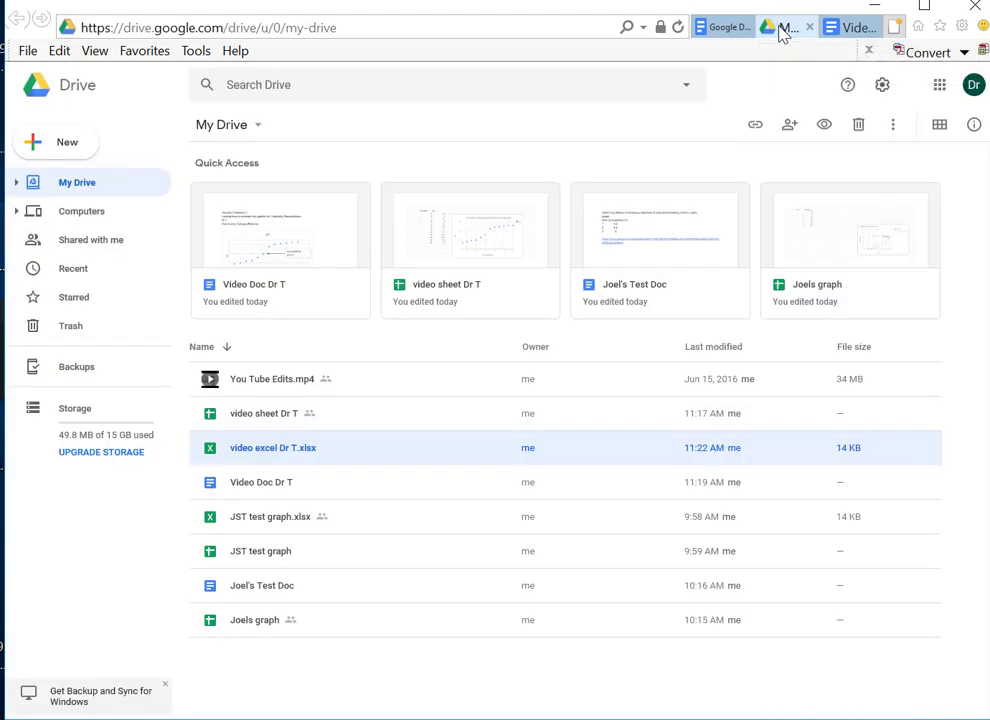
{"action": "left_click", "coordinate": [858, 30]}
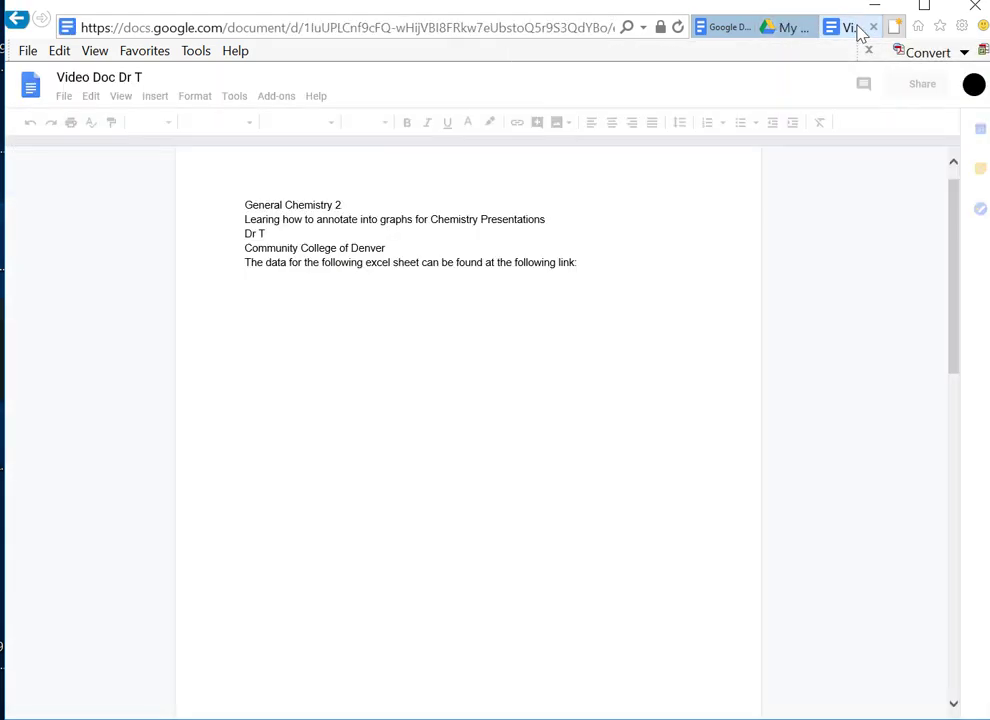
{"action": "left_click", "coordinate": [729, 40]}
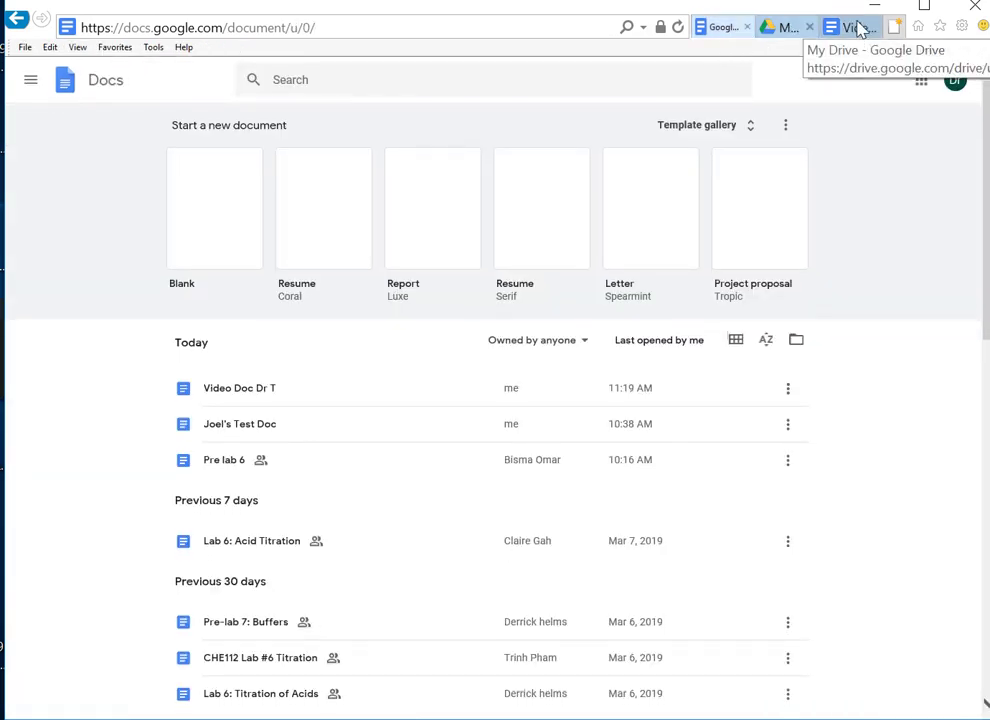
{"action": "key", "text": "super+d"}
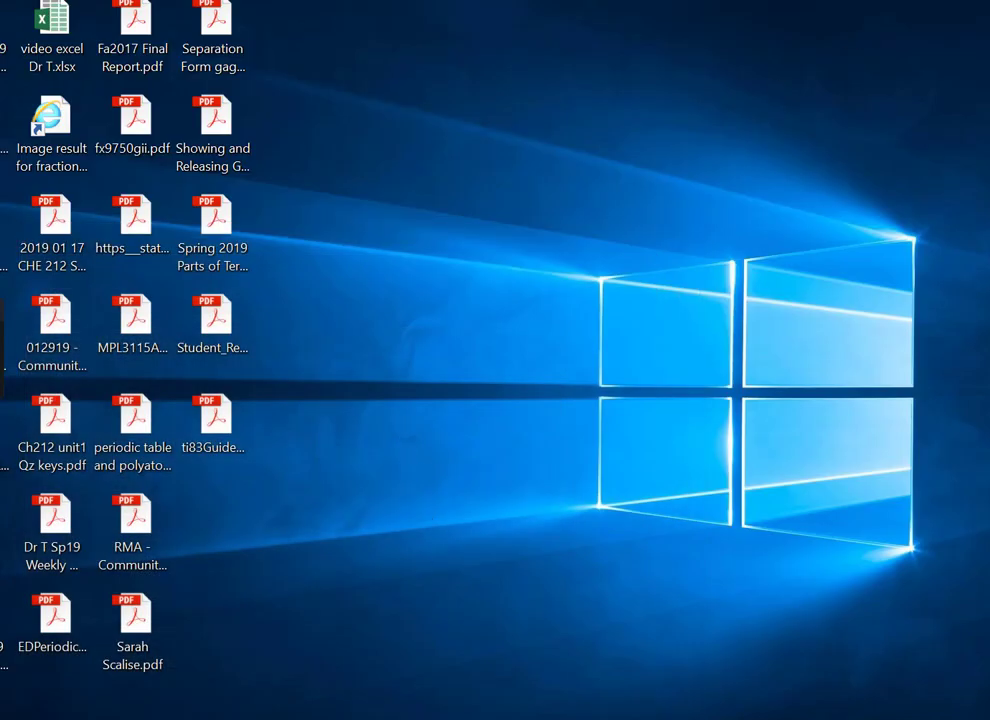
{"action": "key", "text": "super+d"}
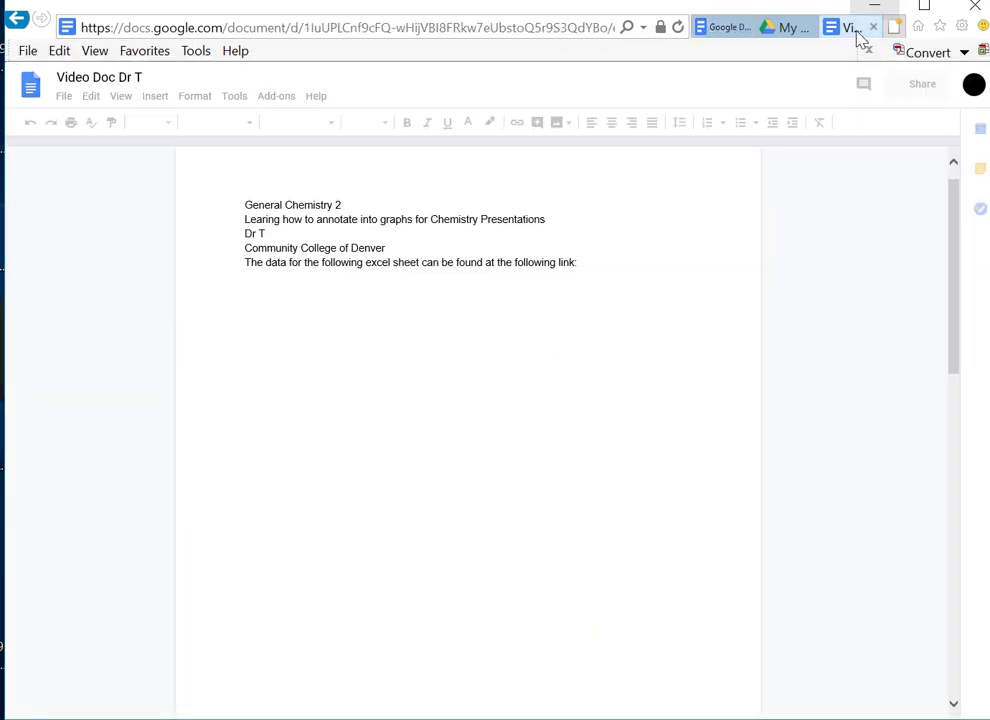
{"action": "left_click", "coordinate": [873, 28]}
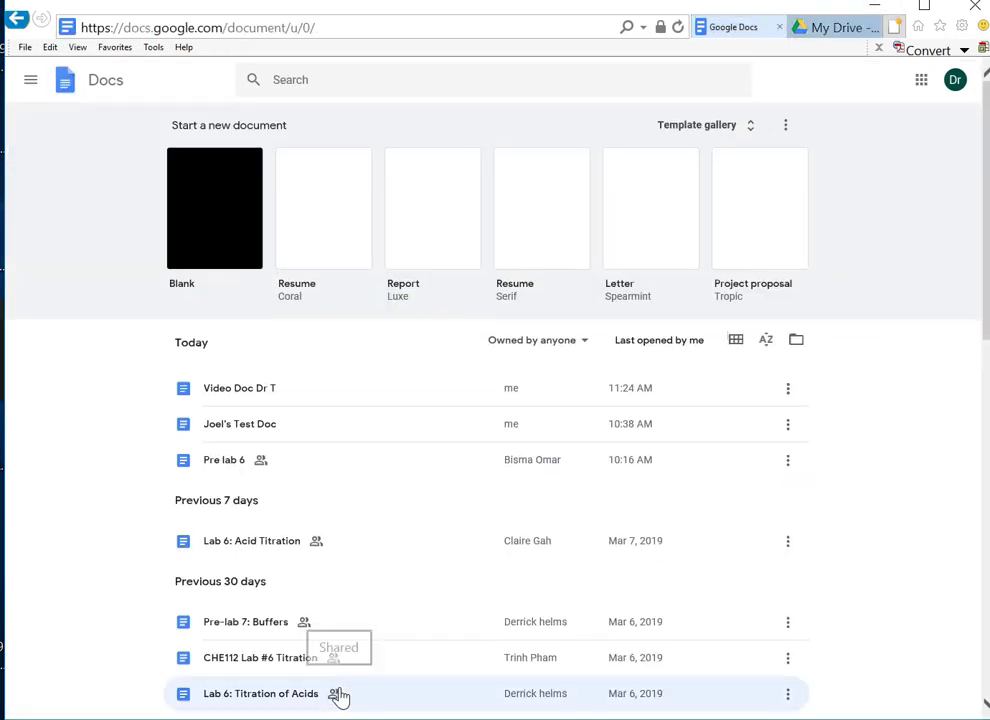
{"action": "left_click", "coordinate": [224, 396]}
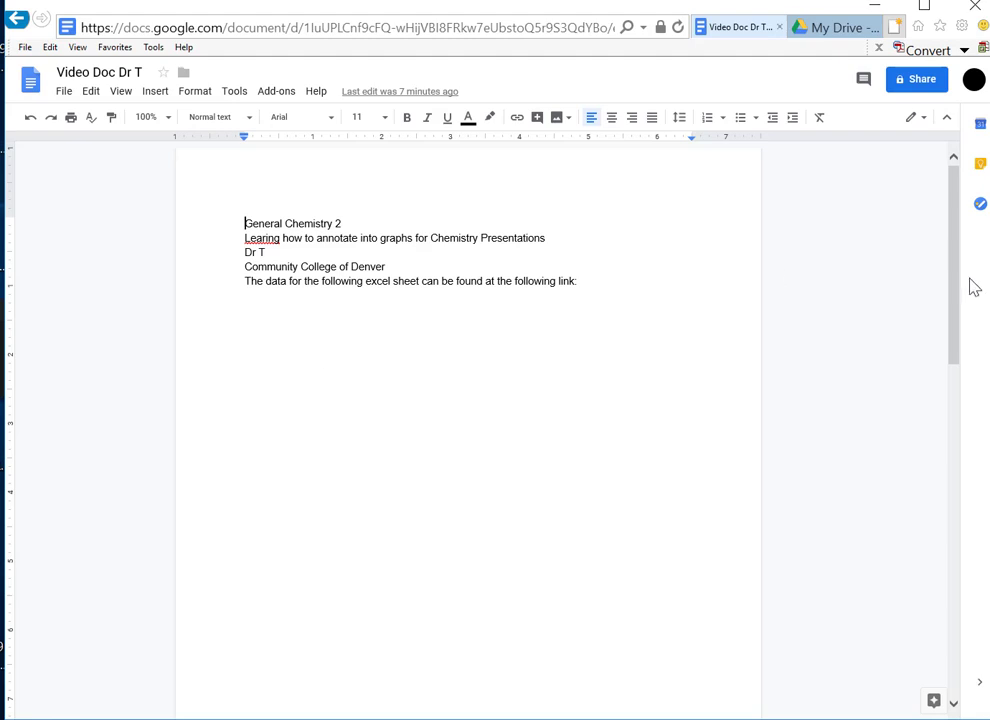
- Paste the spreadsheet's Drive link on a new line after 'following link:', allowing clipboard access
{"action": "left_click_drag", "start_coordinate": [957, 305], "coordinate": [921, 208]}
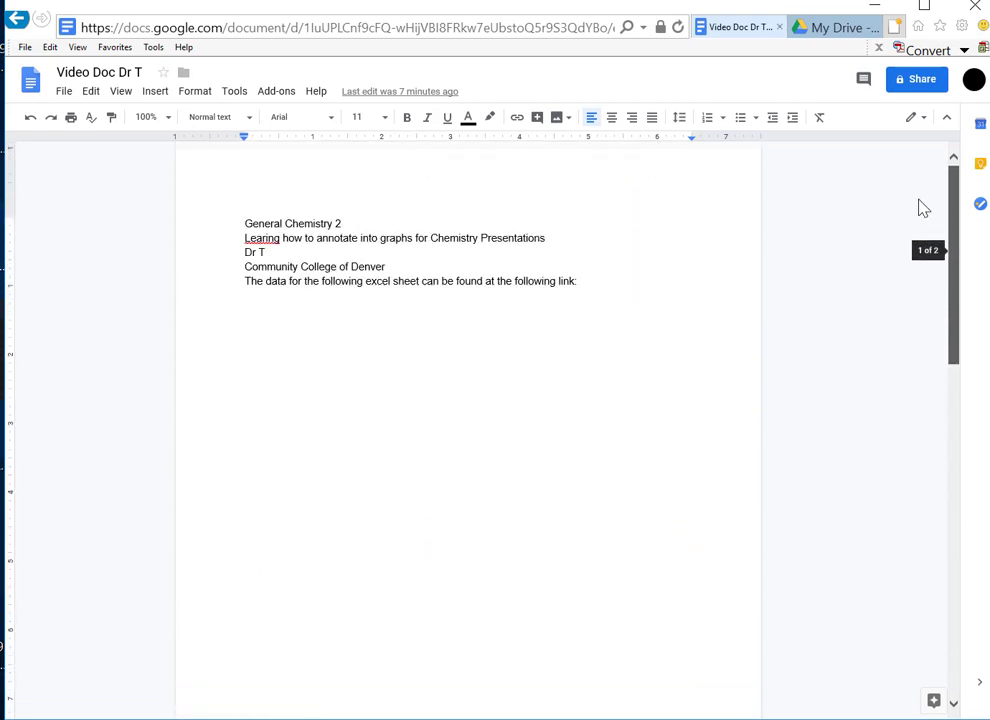
{"action": "left_click", "coordinate": [588, 281]}
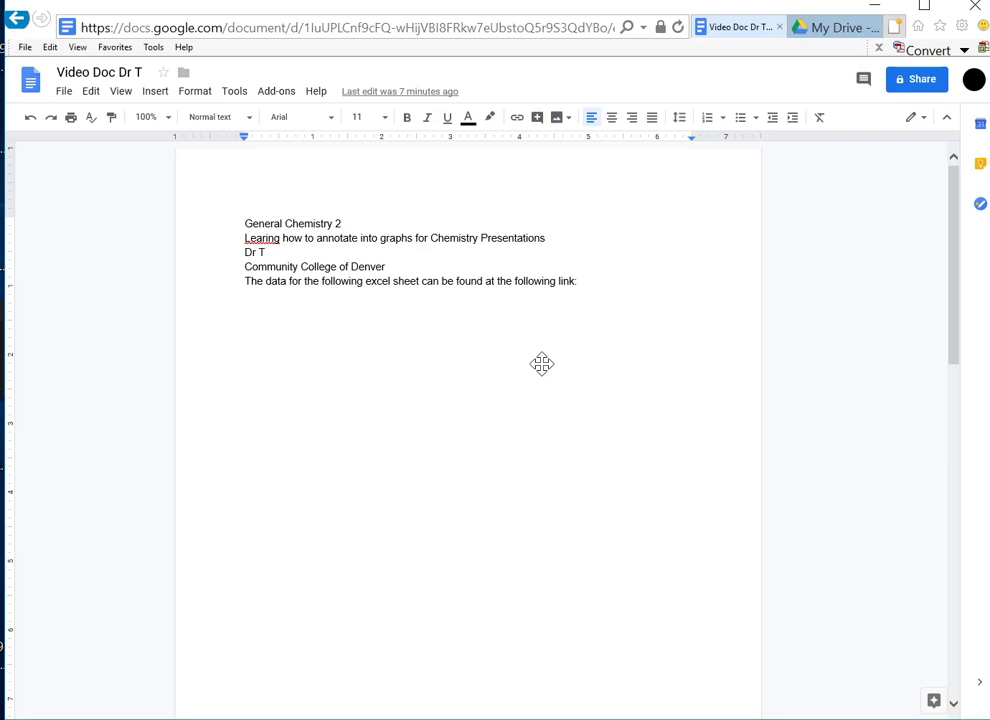
{"action": "key", "text": "Return"}
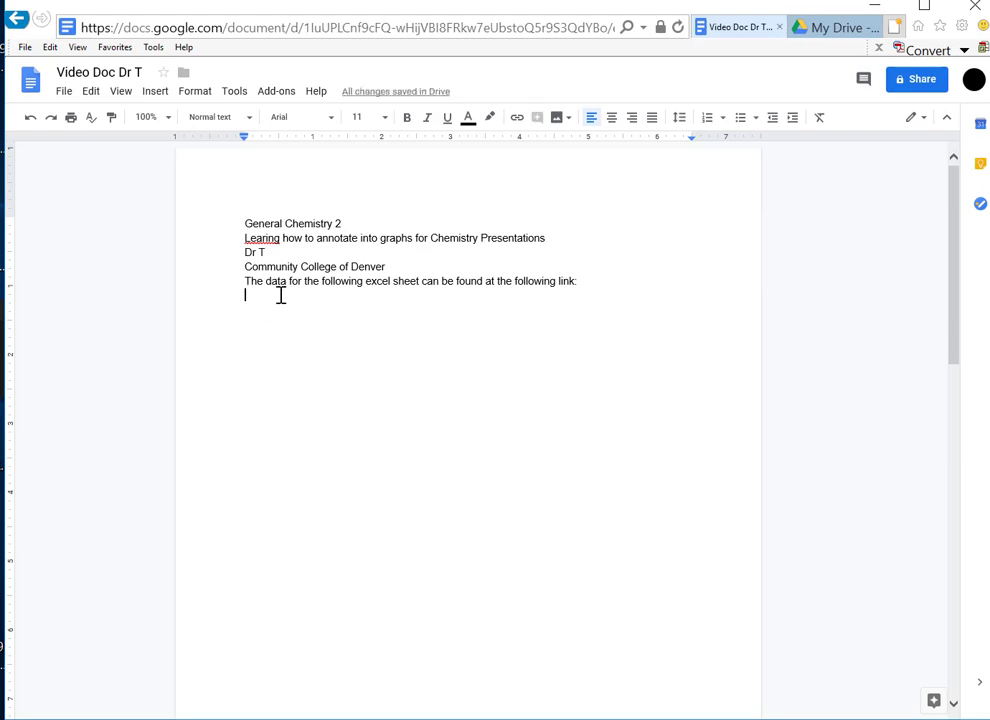
{"action": "left_click", "coordinate": [90, 94]}
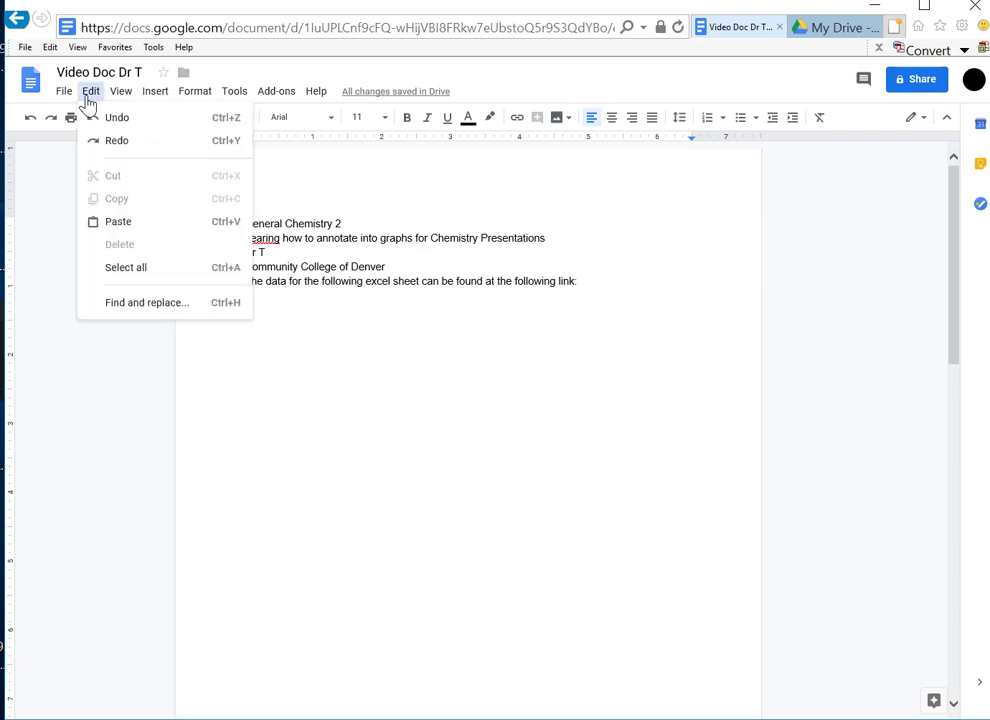
{"action": "left_click", "coordinate": [122, 222]}
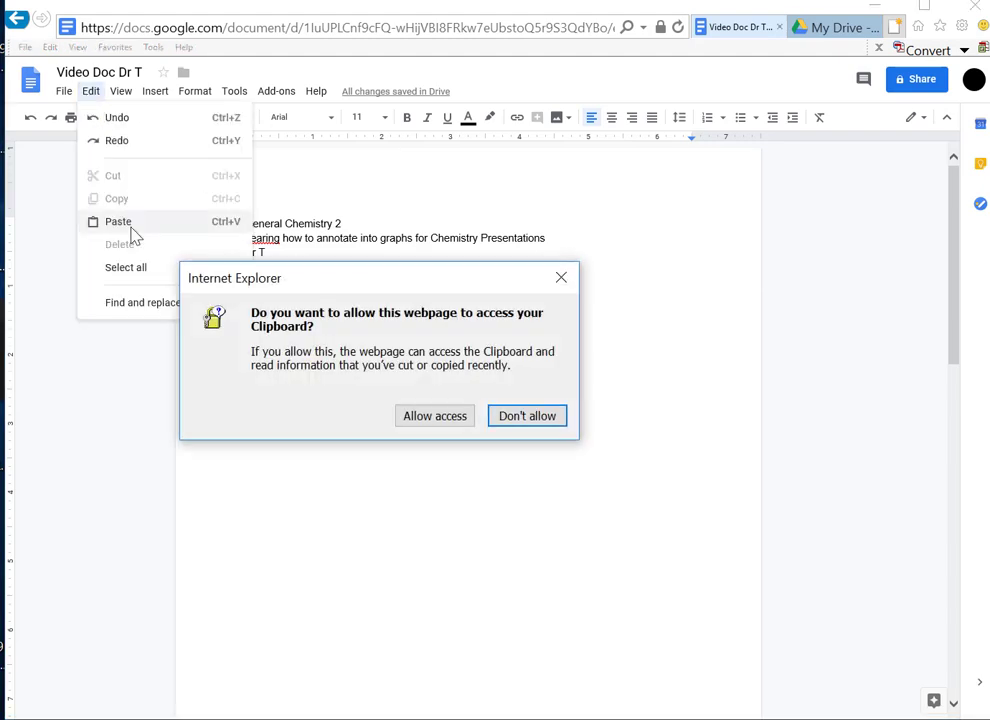
{"action": "left_click", "coordinate": [457, 414]}
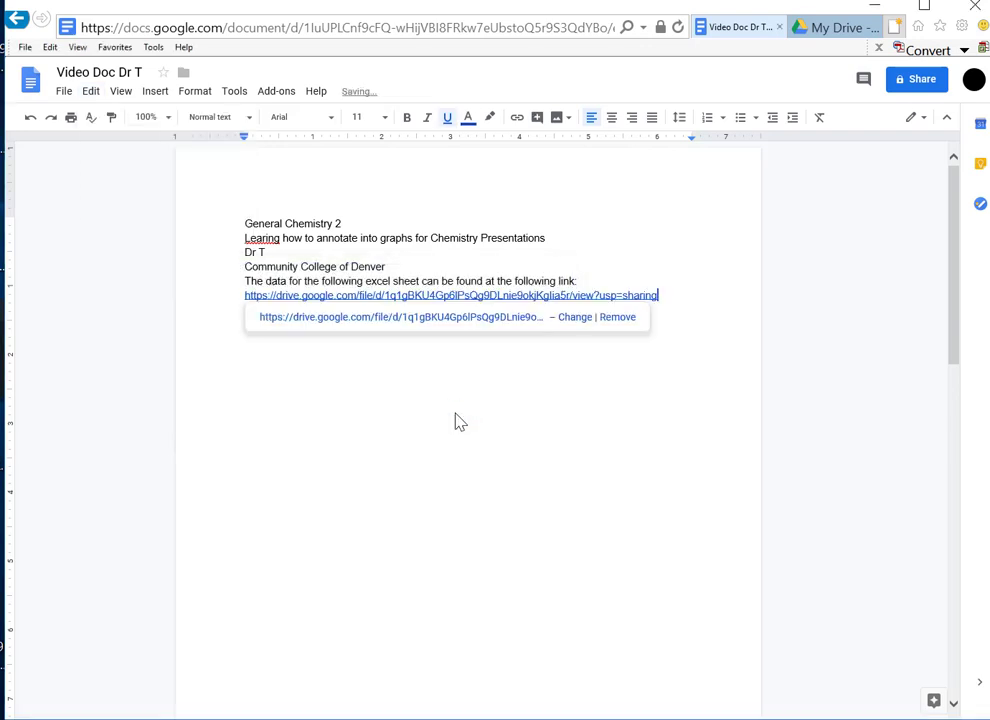
- Deselect the pasted blank image and return the cursor to the link line
{"action": "left_click", "coordinate": [692, 395]}
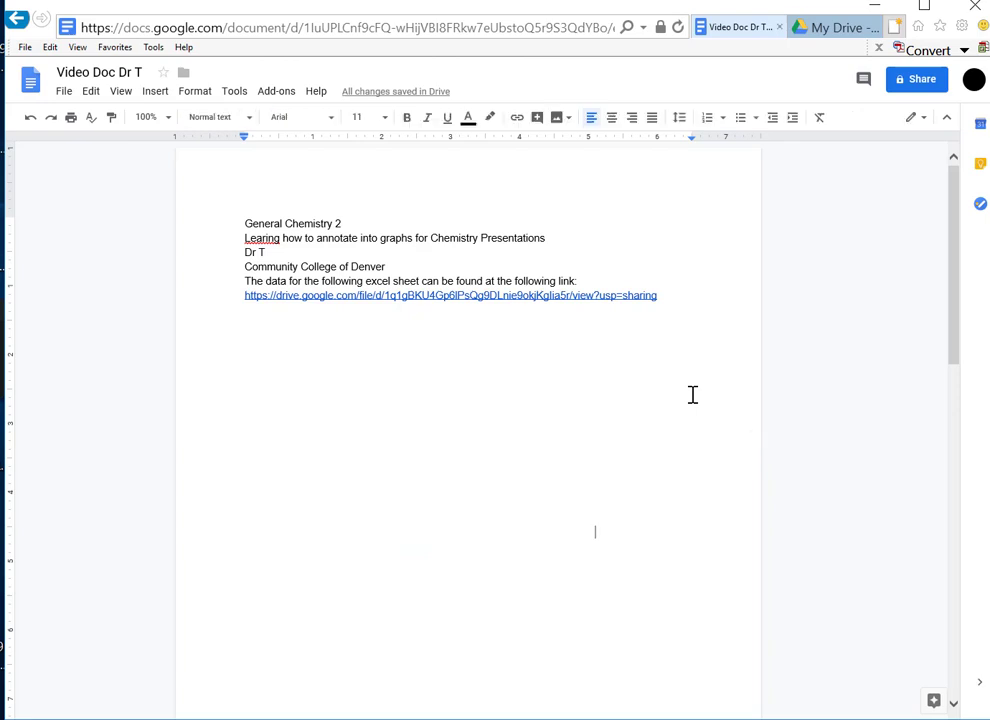
{"action": "left_click", "coordinate": [533, 403]}
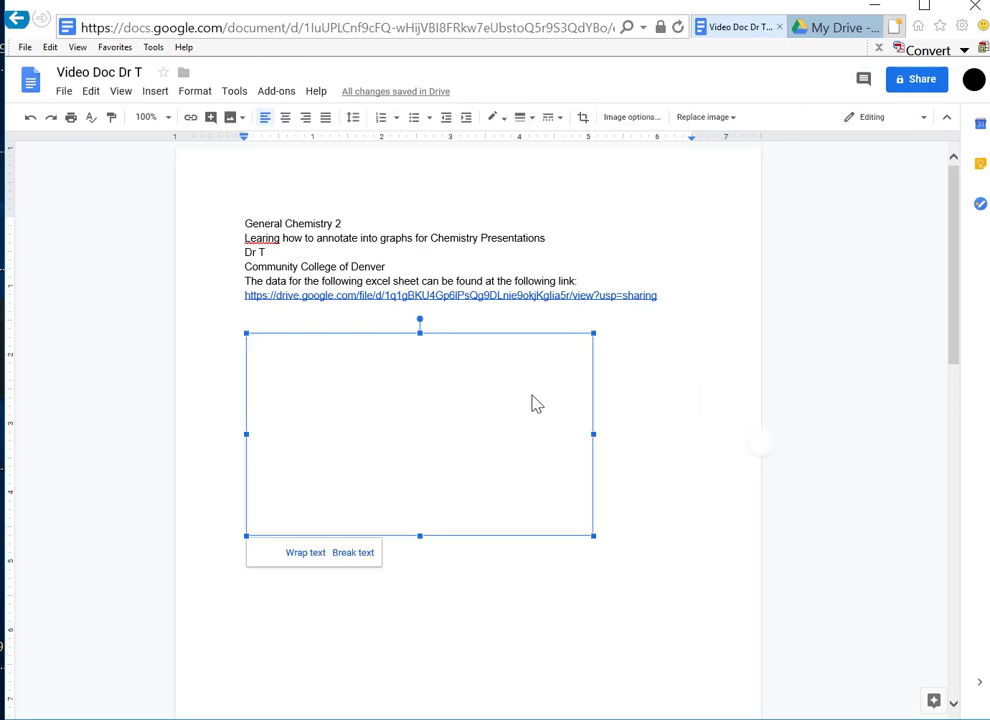
{"action": "left_click", "coordinate": [588, 282]}
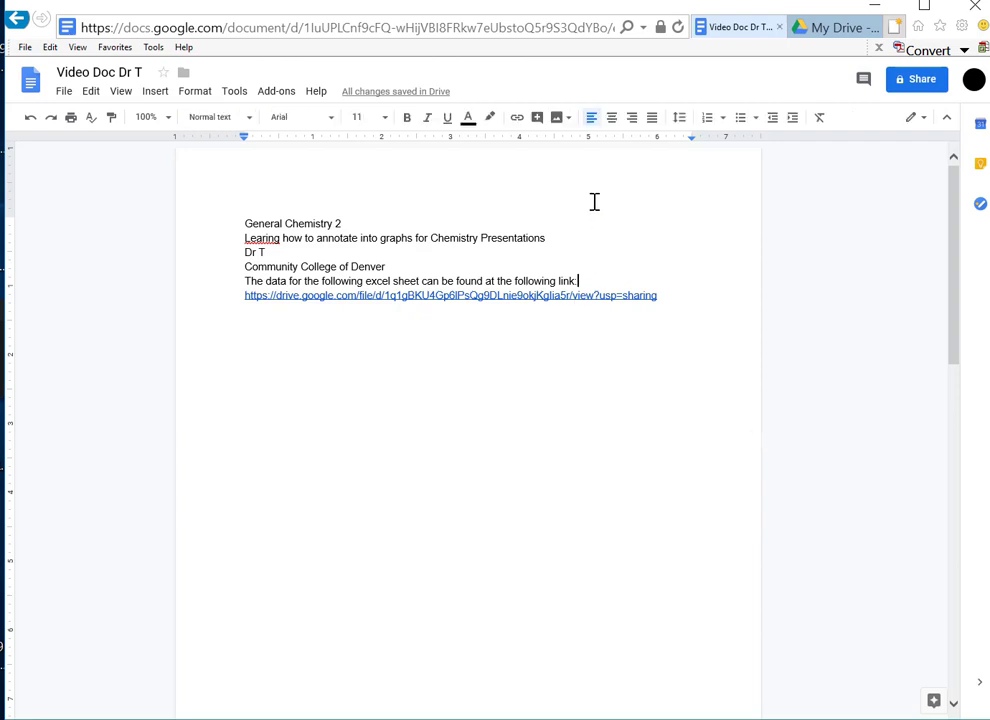